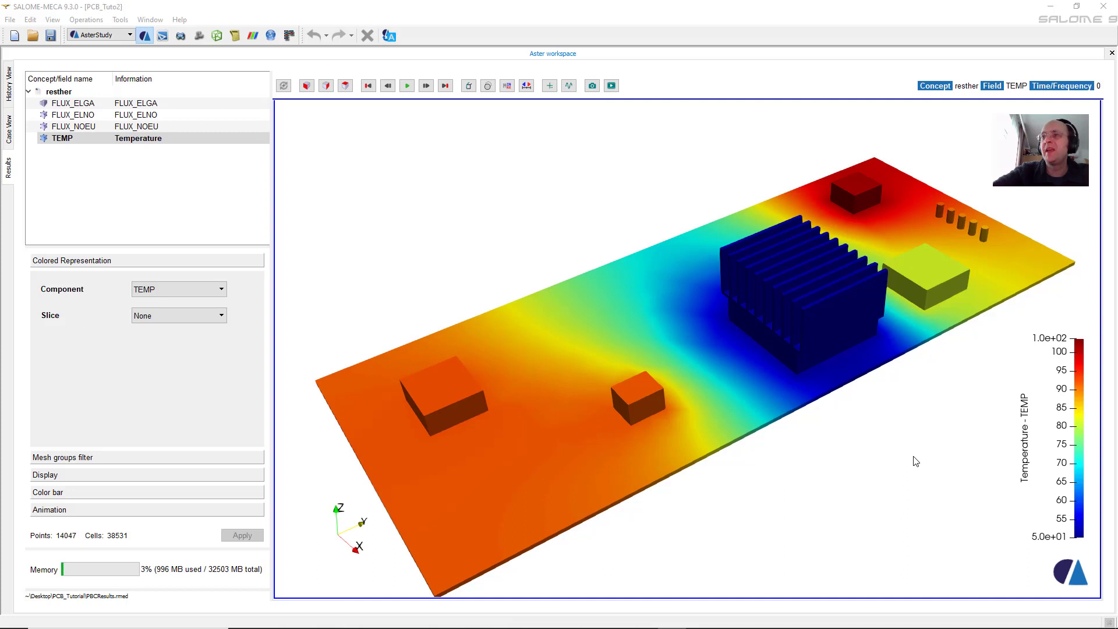
pyautogui.scroll(1, 877, 431)
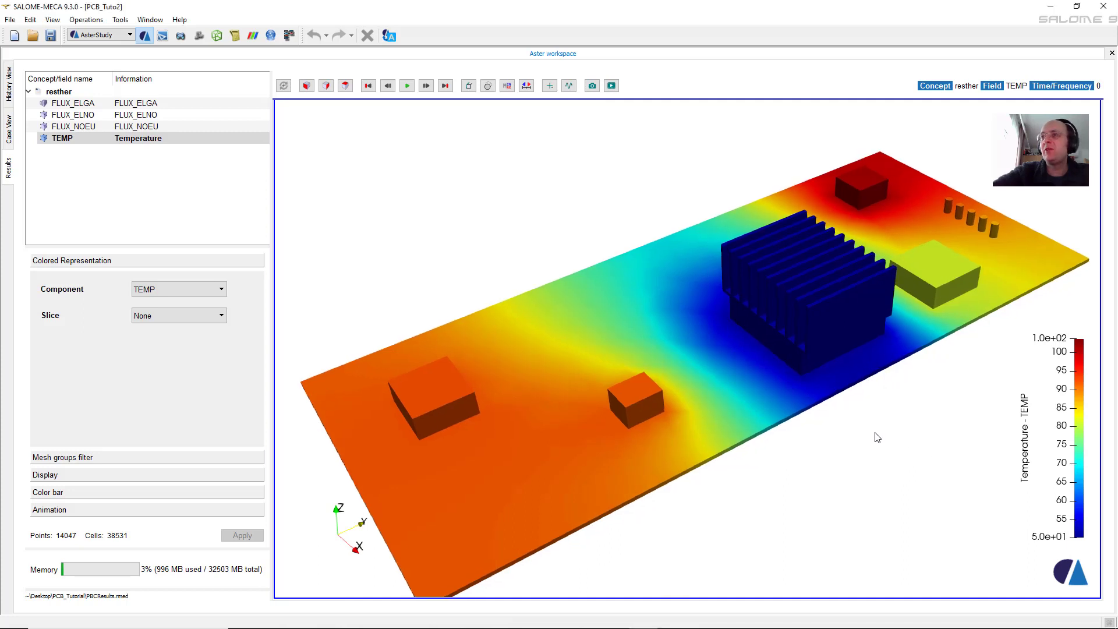
pyautogui.scroll(-3, 887, 444)
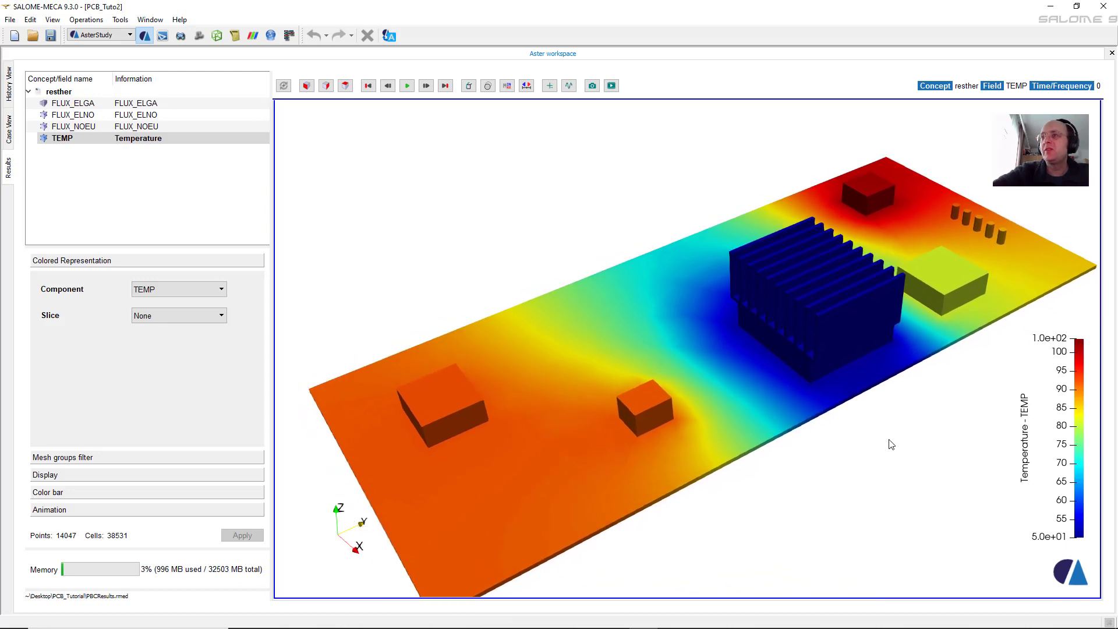
pyautogui.moveTo(878, 433)
pyautogui.mouseDown()
pyautogui.moveTo(891, 464)
pyautogui.moveTo(856, 357)
pyautogui.moveTo(895, 424)
pyautogui.moveTo(879, 412)
pyautogui.moveTo(879, 422)
pyautogui.mouseUp()
pyautogui.scroll(1, 721, 341)
pyautogui.scroll(-2, 724, 344)
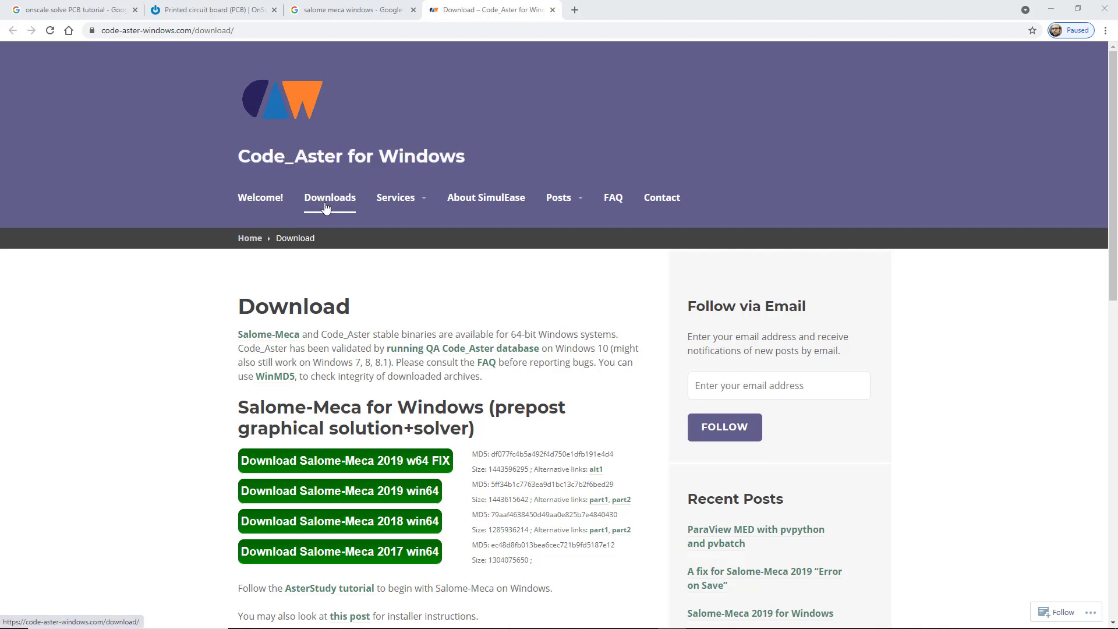
# - Locate the Salome-Meca 2019 w64 FIX download on the Code_Aster for Windows download page in the browser
pyautogui.click(251, 460)
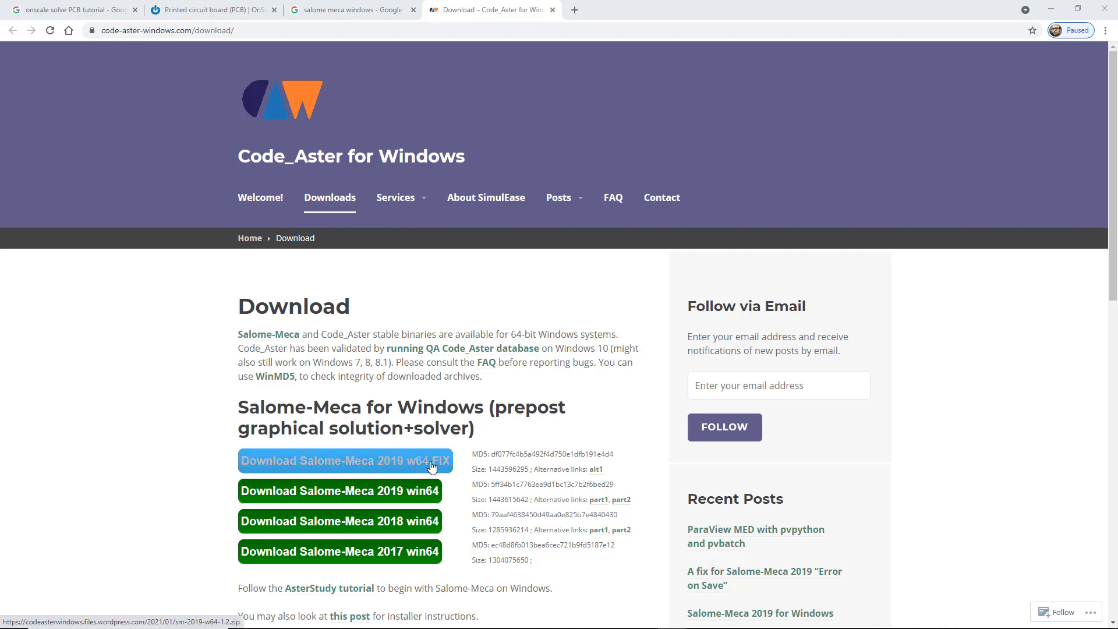
pyautogui.scroll(-1, 458, 419)
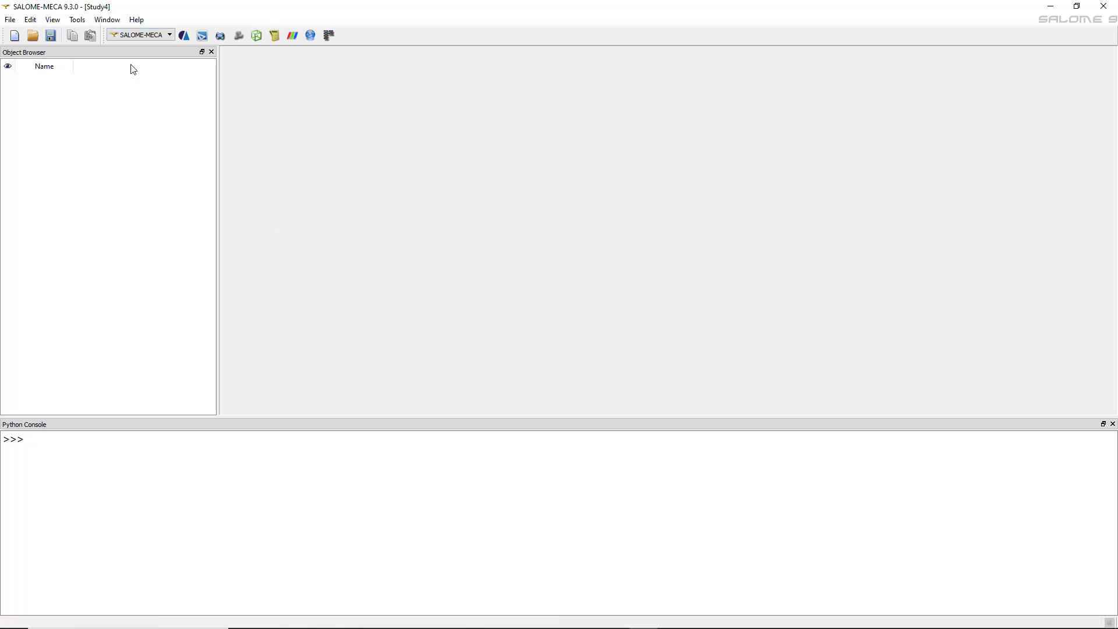
# - Switch to the Salome-Meca study, activate the Geometry module and import the STEP file PCB.step into it
pyautogui.click(203, 36)
pyautogui.click(220, 37)
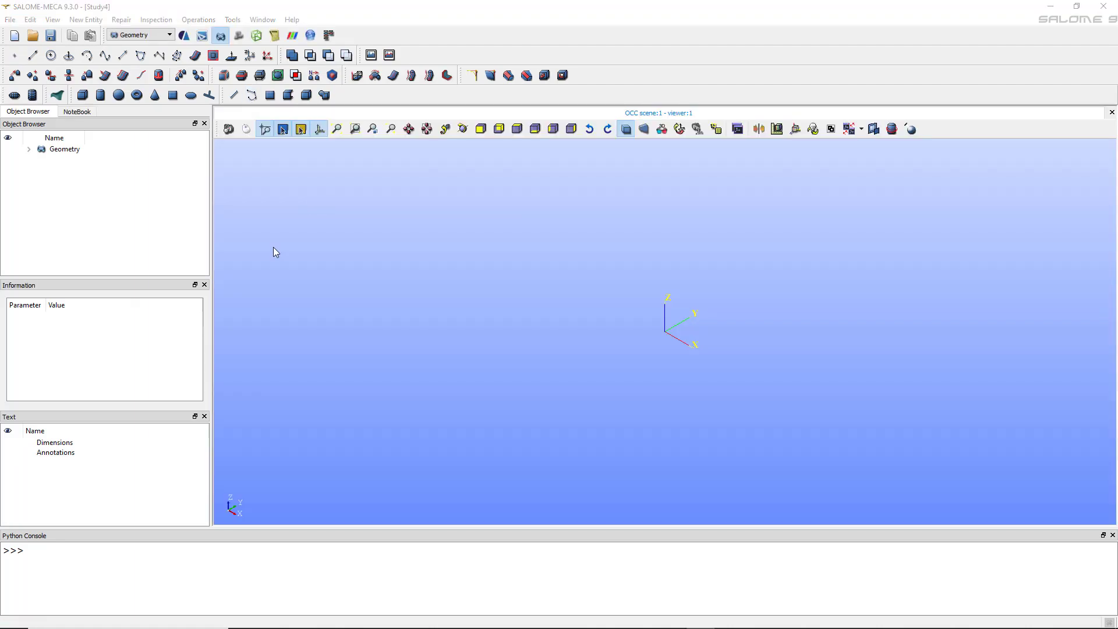
pyautogui.click(14, 22)
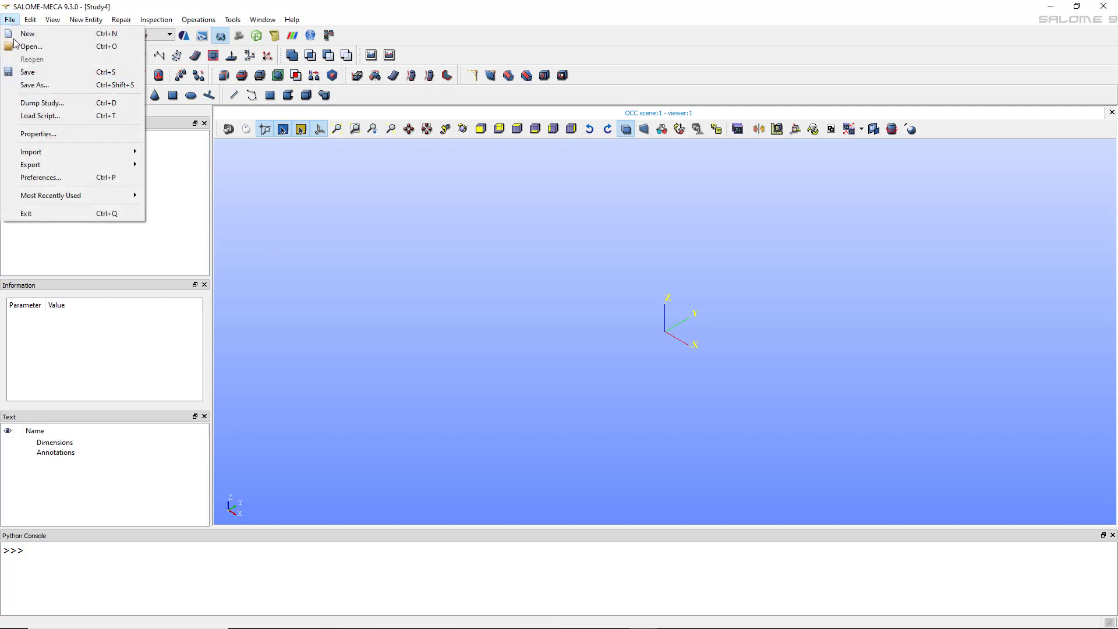
pyautogui.moveTo(47, 152)
pyautogui.click(169, 166)
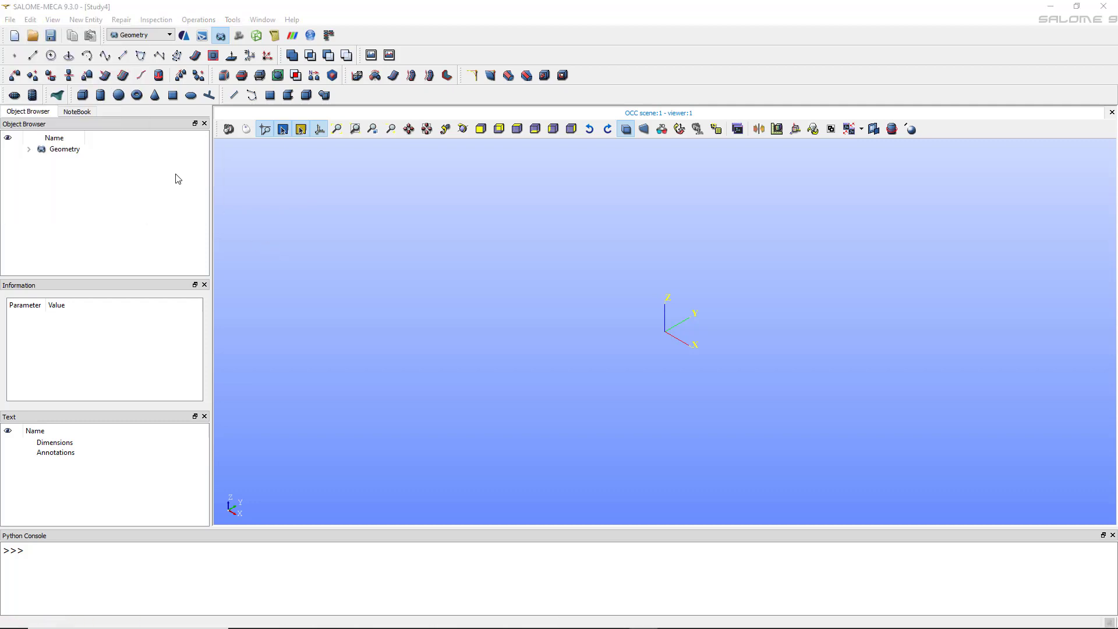
pyautogui.click(502, 258)
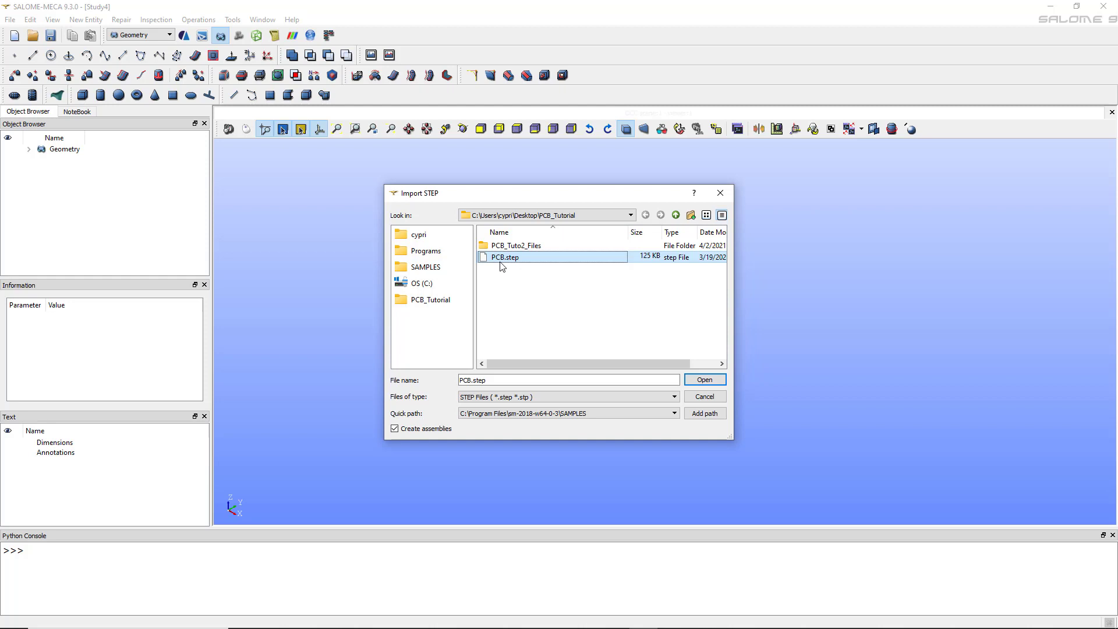
pyautogui.click(707, 382)
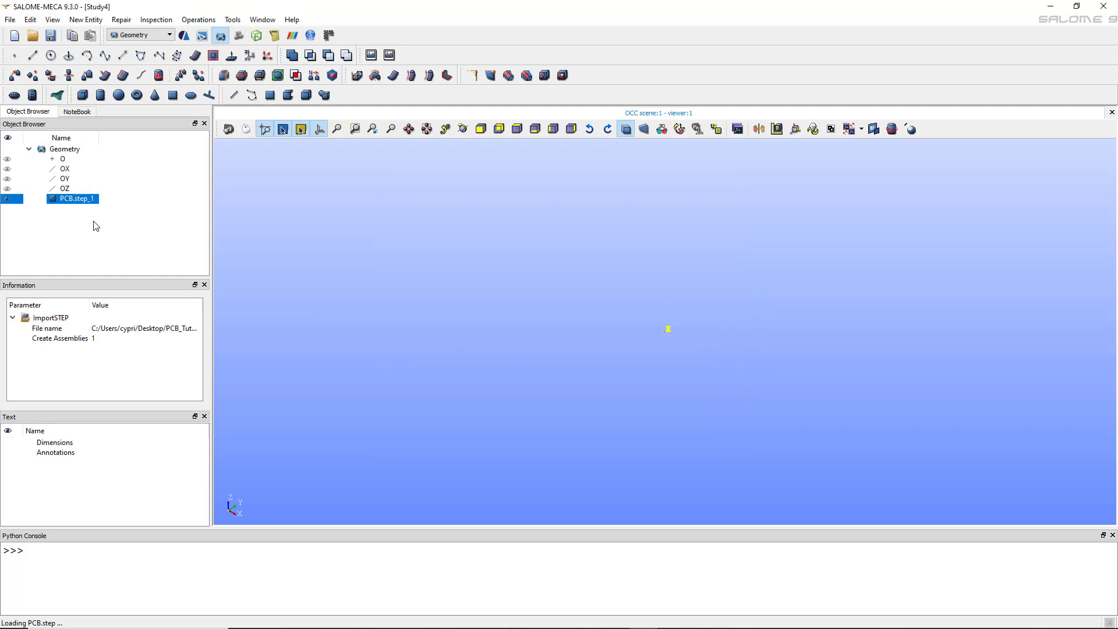
pyautogui.click(680, 130)
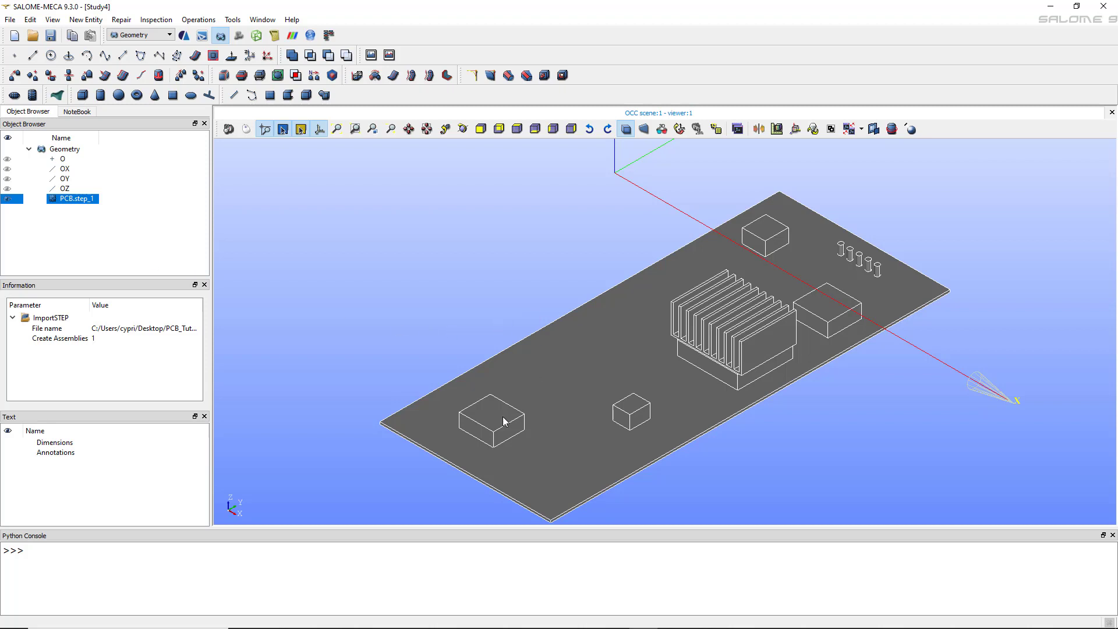
# - Explode the imported PCB.step_1 shape into sub-shapes of type Solid
pyautogui.click(99, 20)
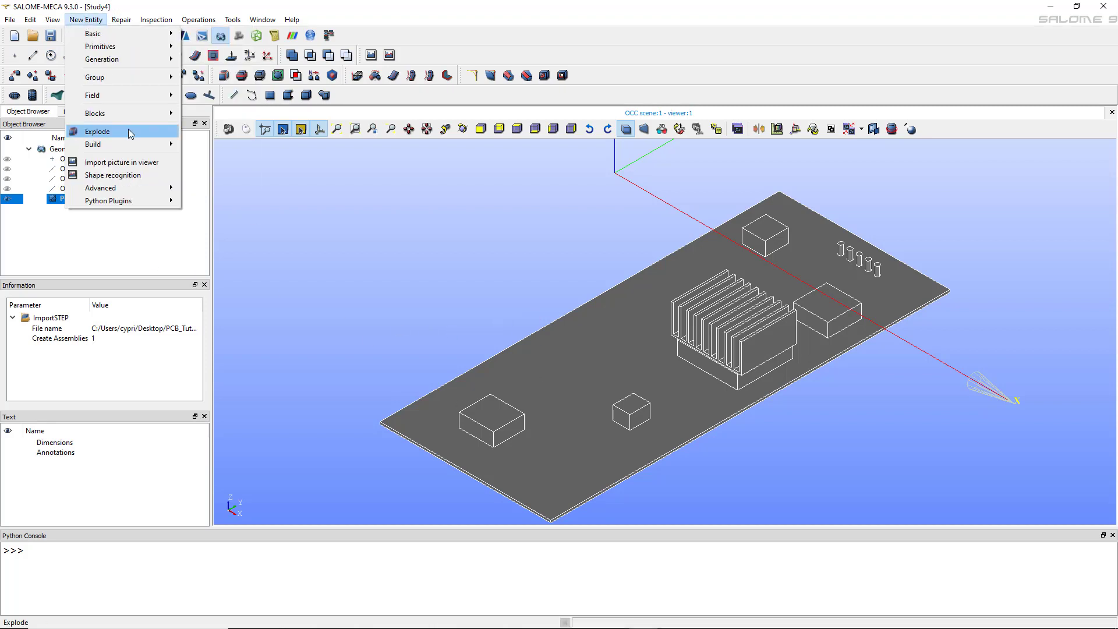
pyautogui.click(129, 132)
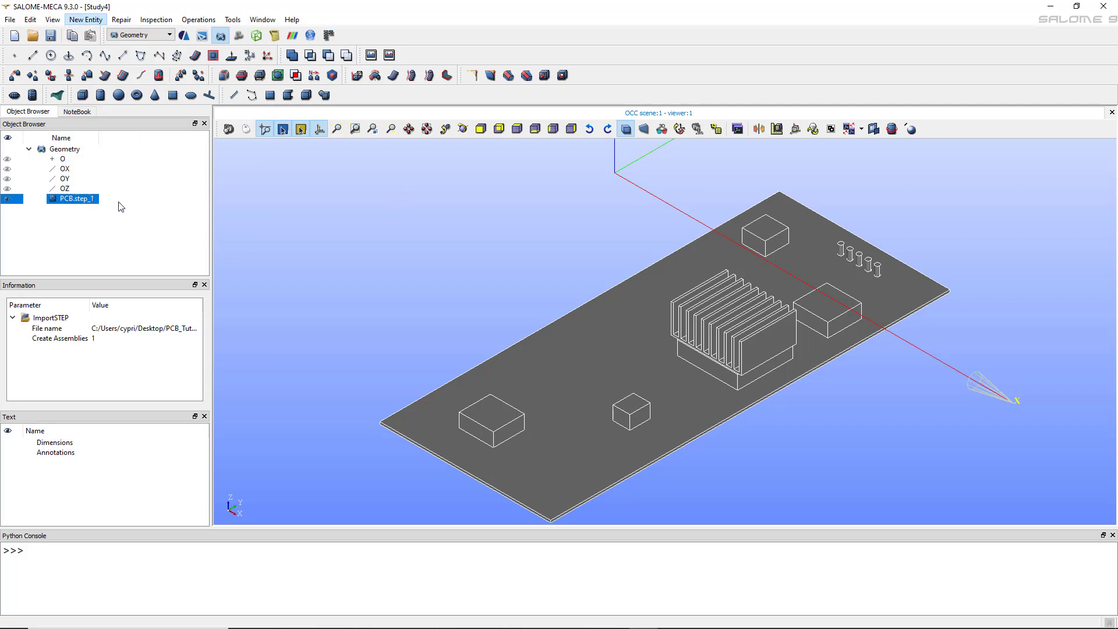
pyautogui.click(551, 284)
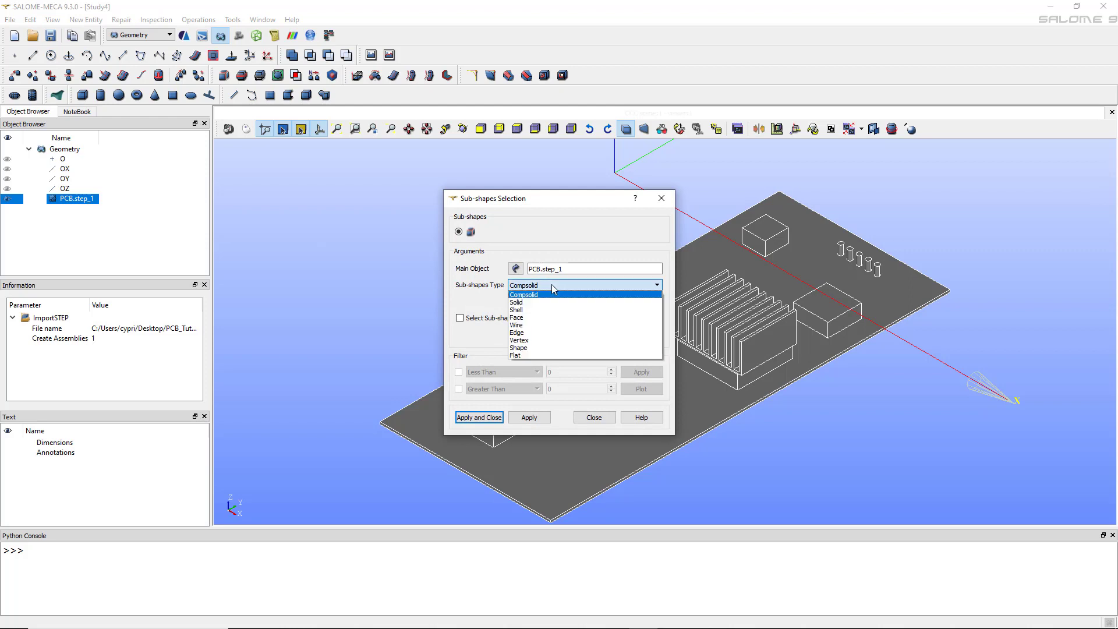
pyautogui.click(550, 303)
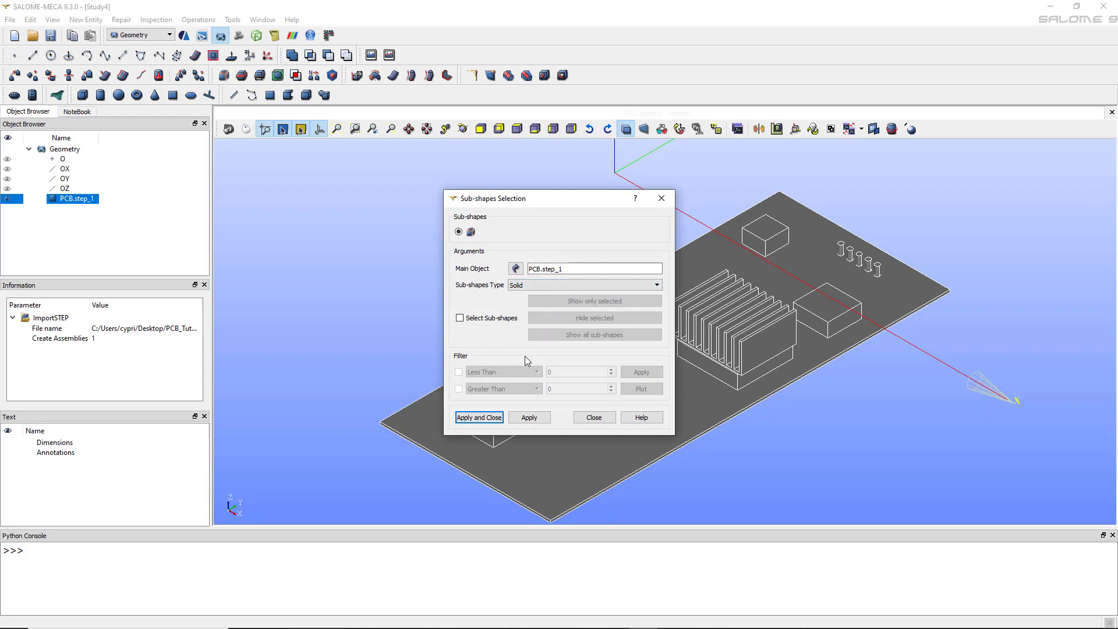
pyautogui.click(487, 417)
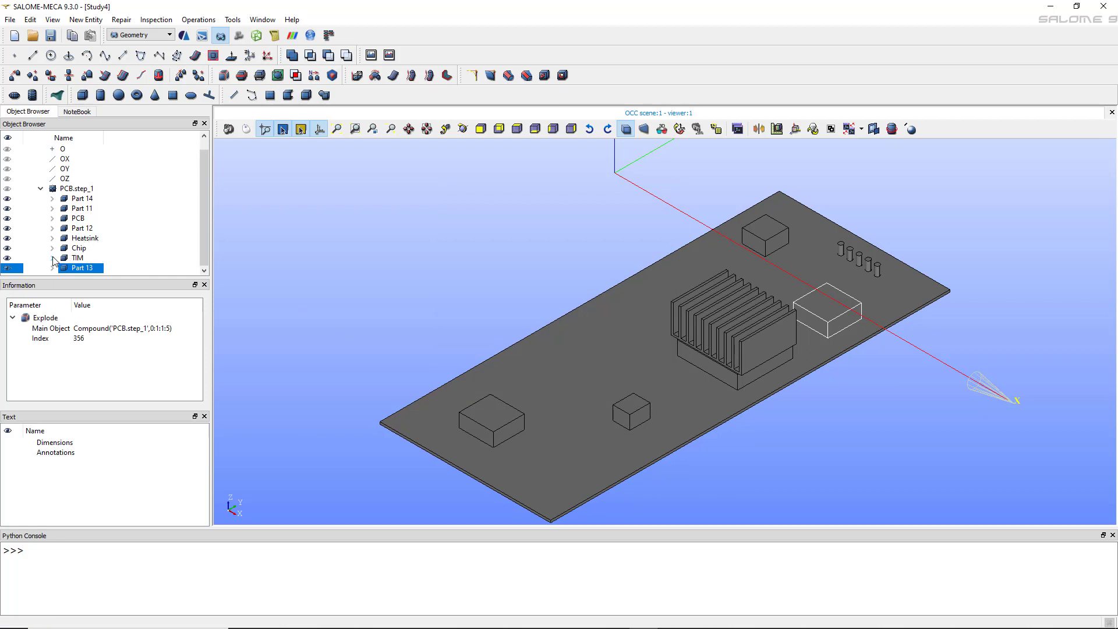
# - Inspect the exploded assembly, hiding Part 13 to examine the board surface beneath it and showing it again
pyautogui.scroll(-2, 513, 466)
pyautogui.scroll(2, 513, 464)
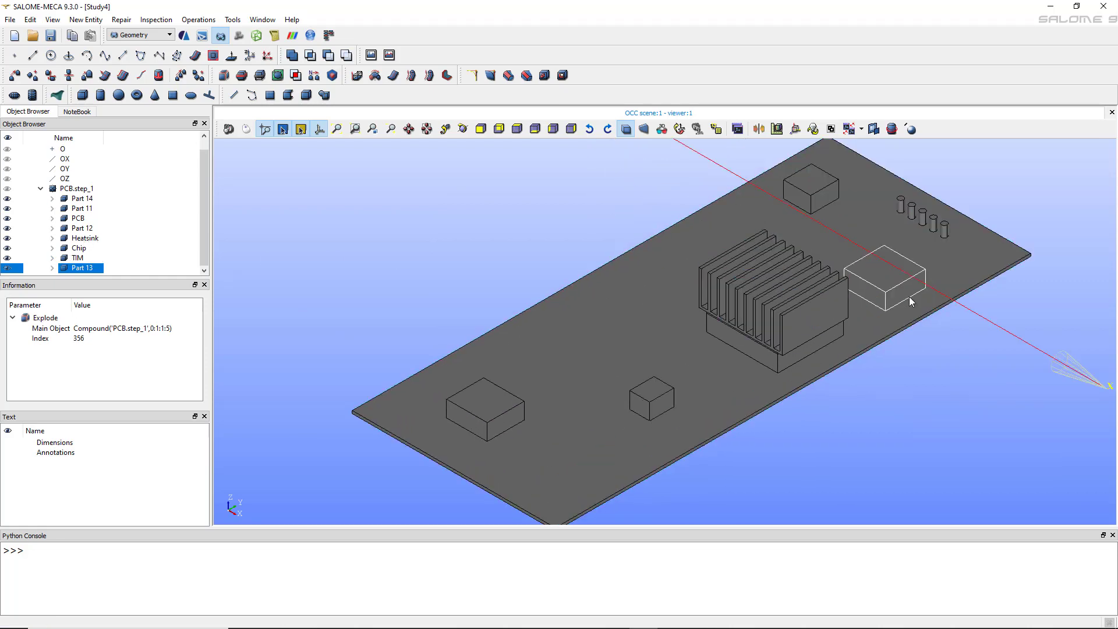
pyautogui.scroll(2, 944, 291)
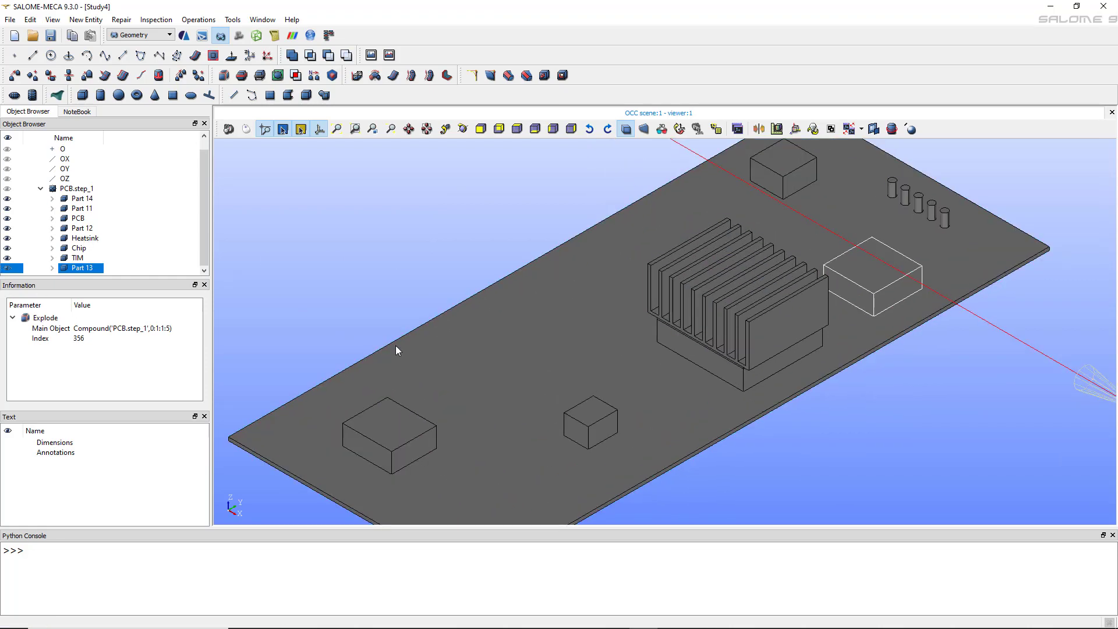
pyautogui.click(8, 268)
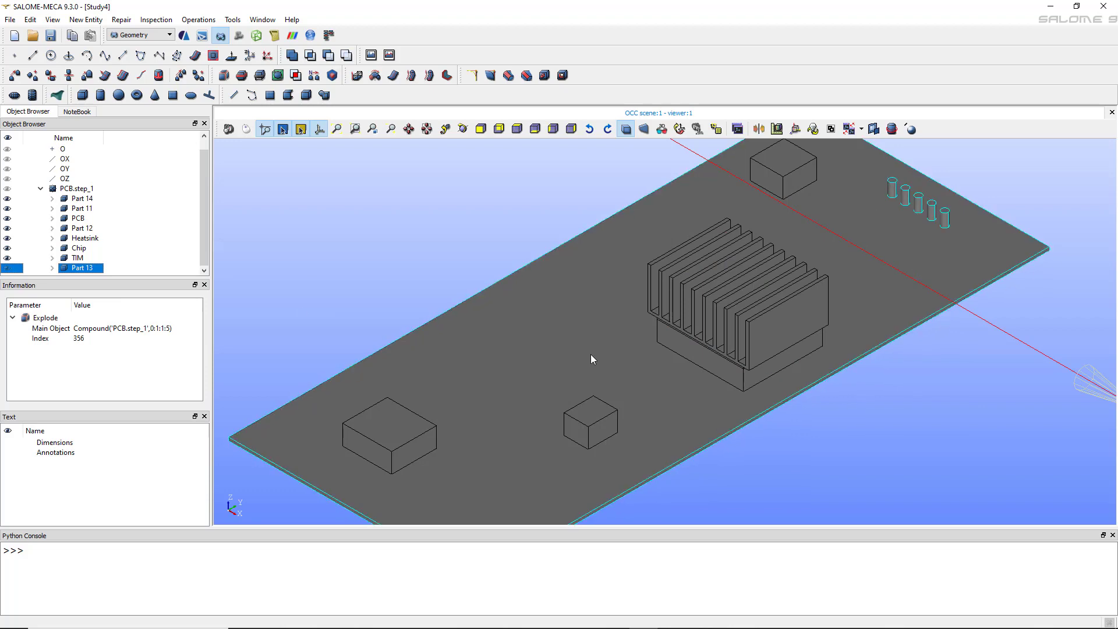
pyautogui.click(8, 268)
pyautogui.scroll(-3, 609, 300)
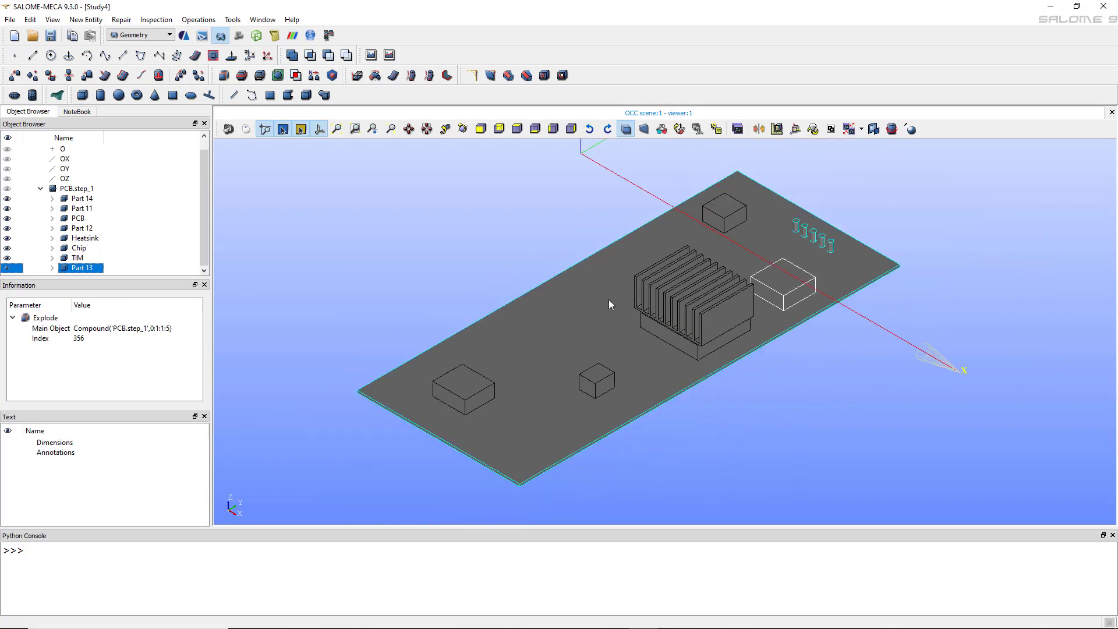
pyautogui.scroll(3, 609, 300)
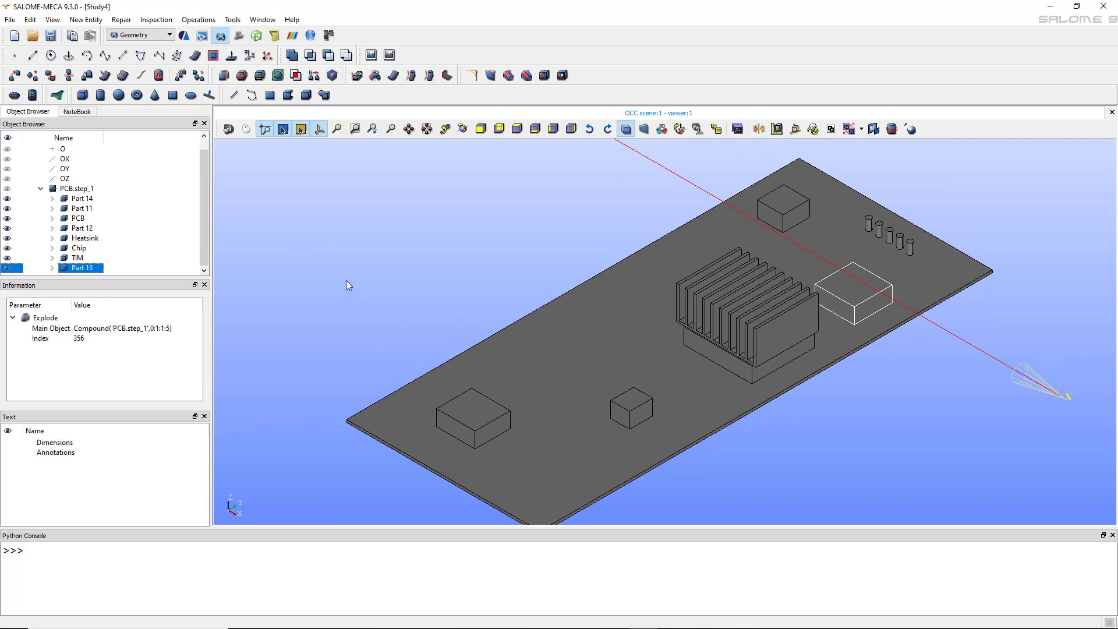
# - Create a Partition with resulting type Solid from all eight exploded parts, Part 14 through Part 13
pyautogui.click(77, 189)
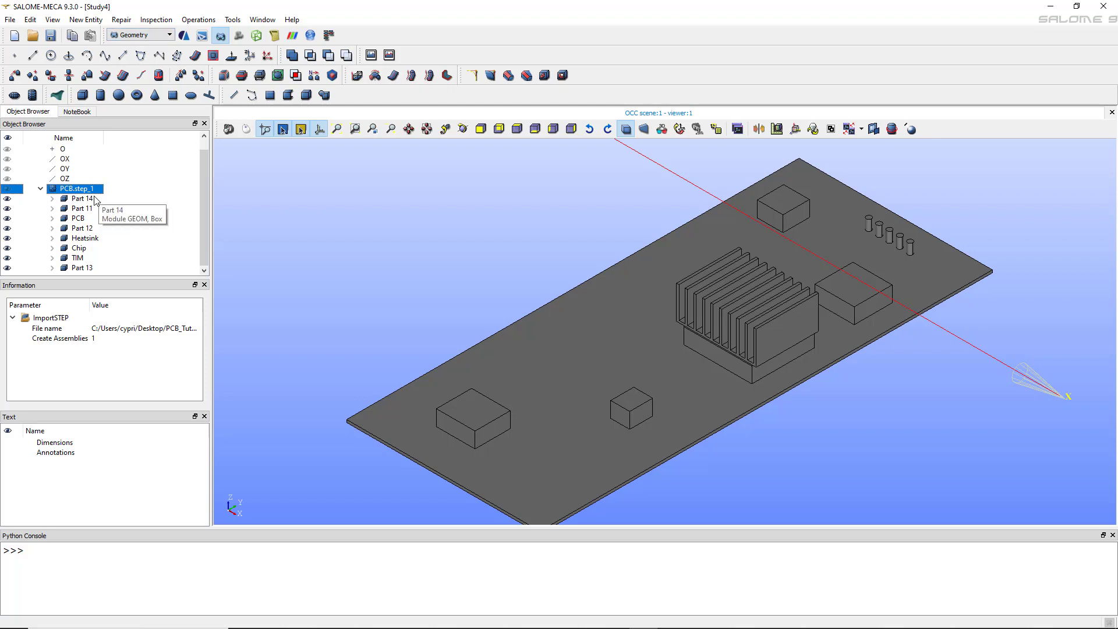
pyautogui.click(121, 19)
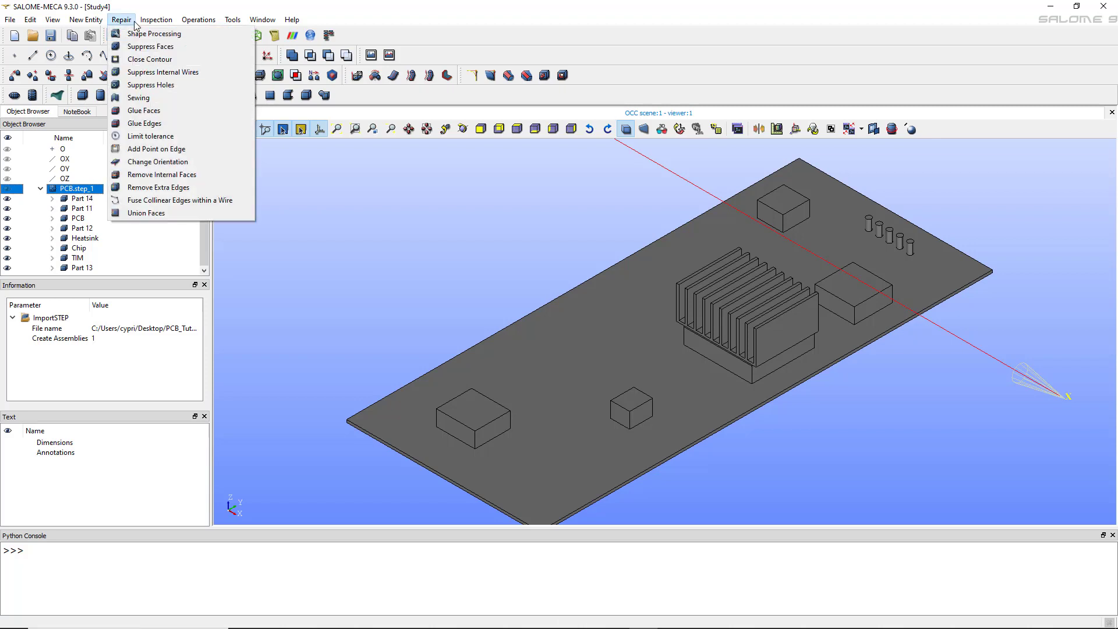
pyautogui.moveTo(156, 23)
pyautogui.moveTo(100, 24)
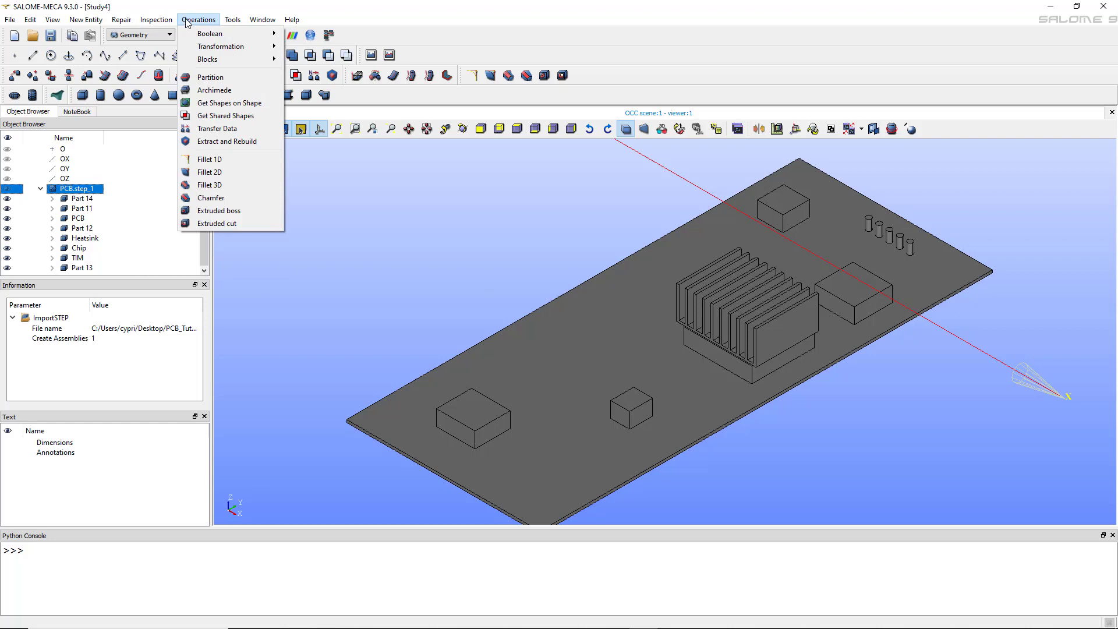
pyautogui.click(210, 79)
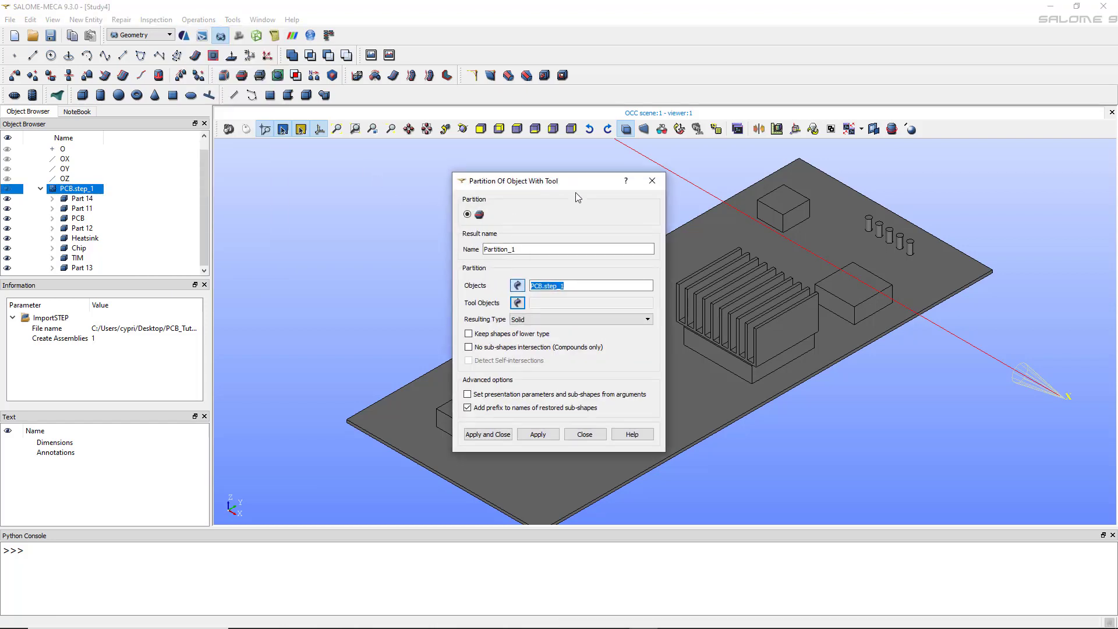
pyautogui.moveTo(576, 193); pyautogui.dragTo(445, 182)
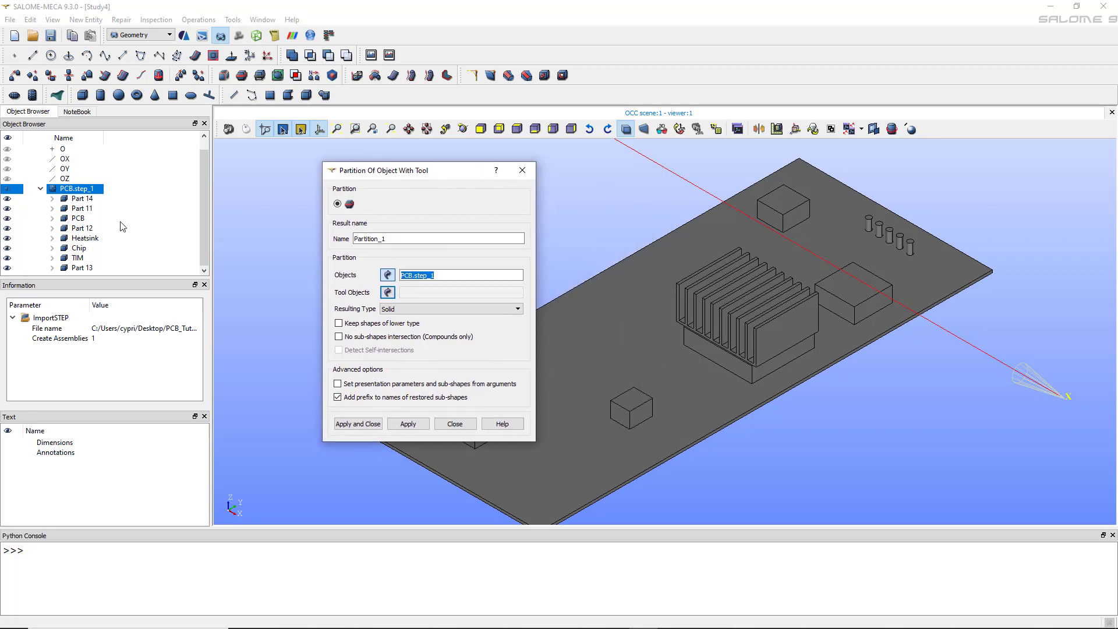
pyautogui.click(77, 201)
pyautogui.keyDown('shift'); pyautogui.click(86, 269); pyautogui.keyUp('shift')
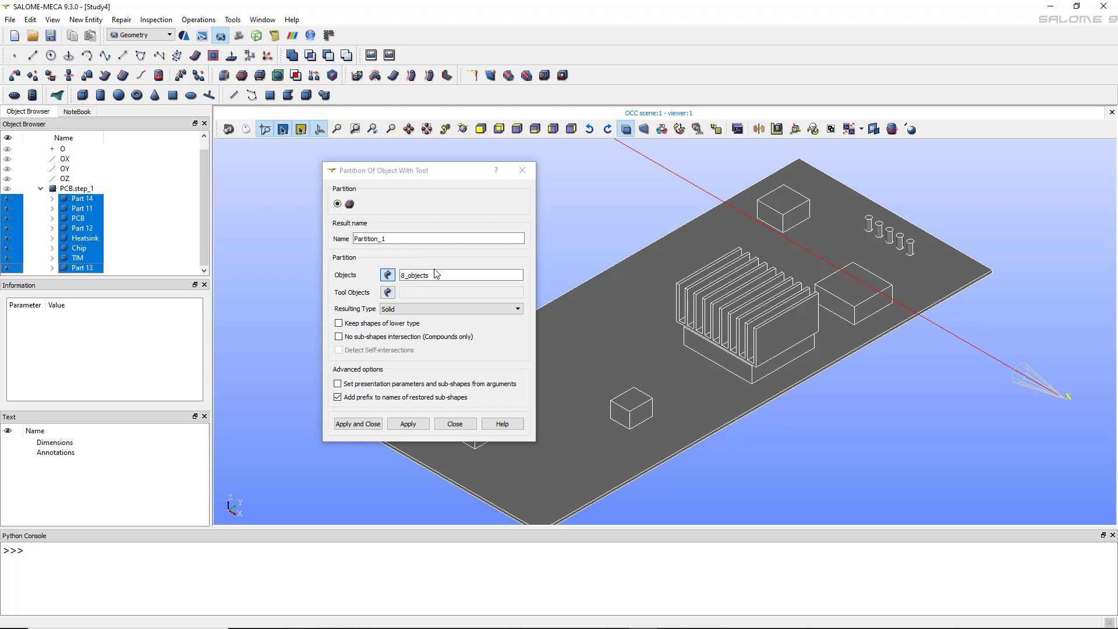
pyautogui.click(376, 425)
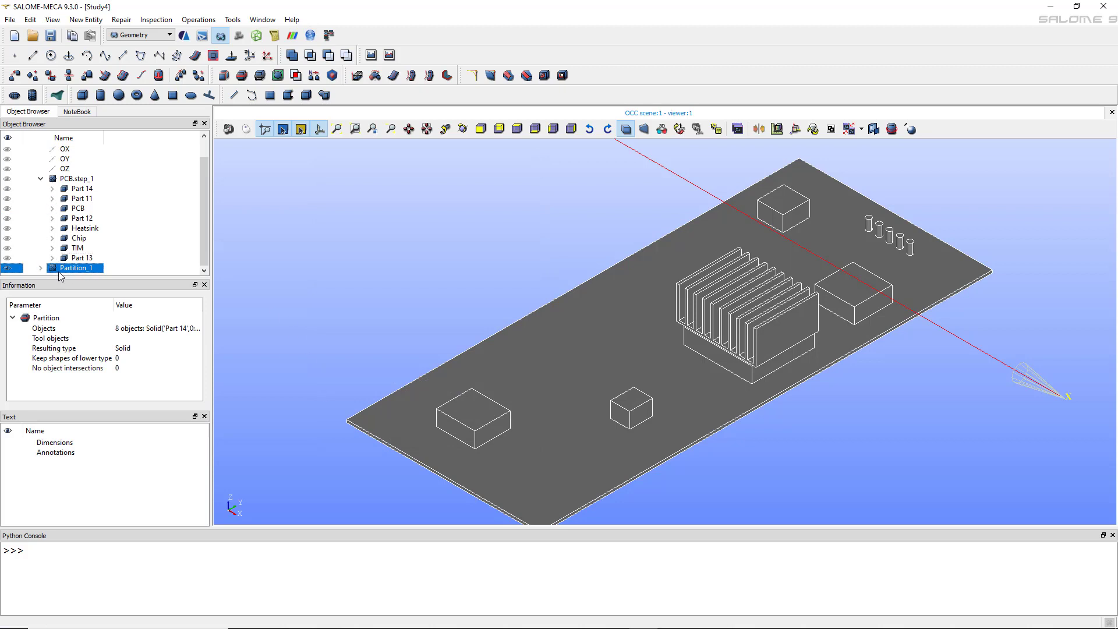
# - Explode Partition_1 into sub-shapes of type Solid
pyautogui.click(40, 269)
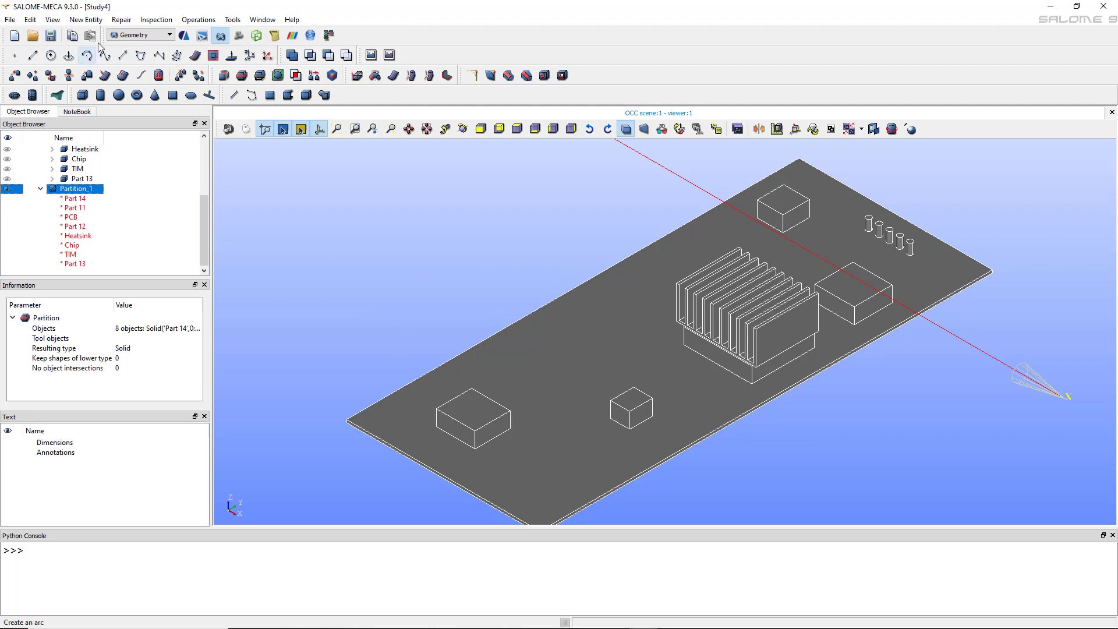
pyautogui.click(85, 19)
pyautogui.click(98, 131)
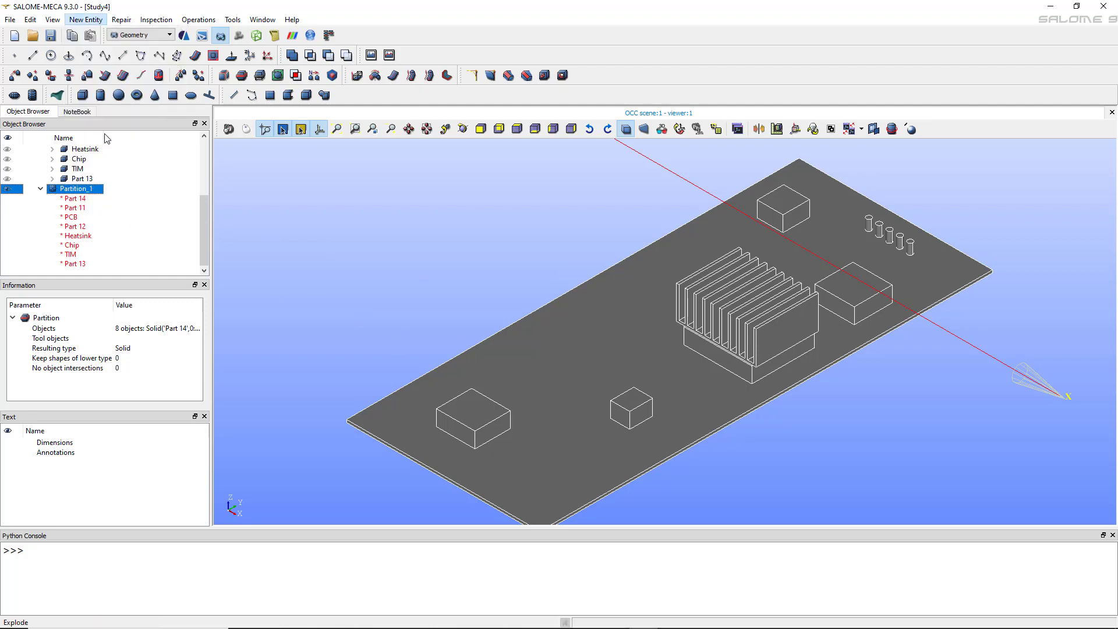
pyautogui.click(549, 285)
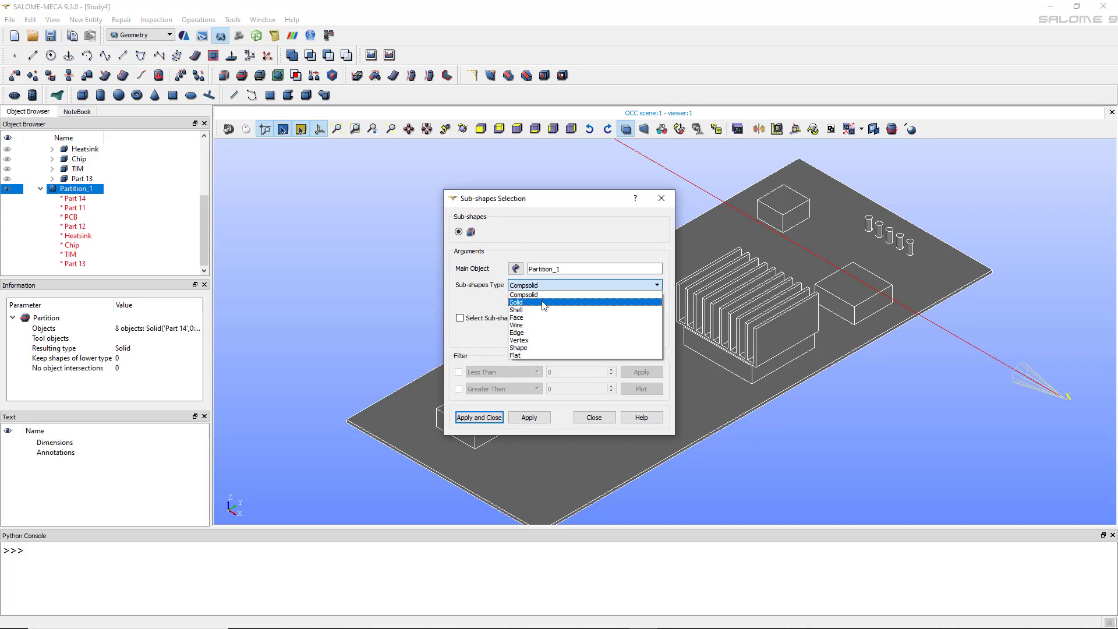
pyautogui.click(545, 301)
pyautogui.click(478, 417)
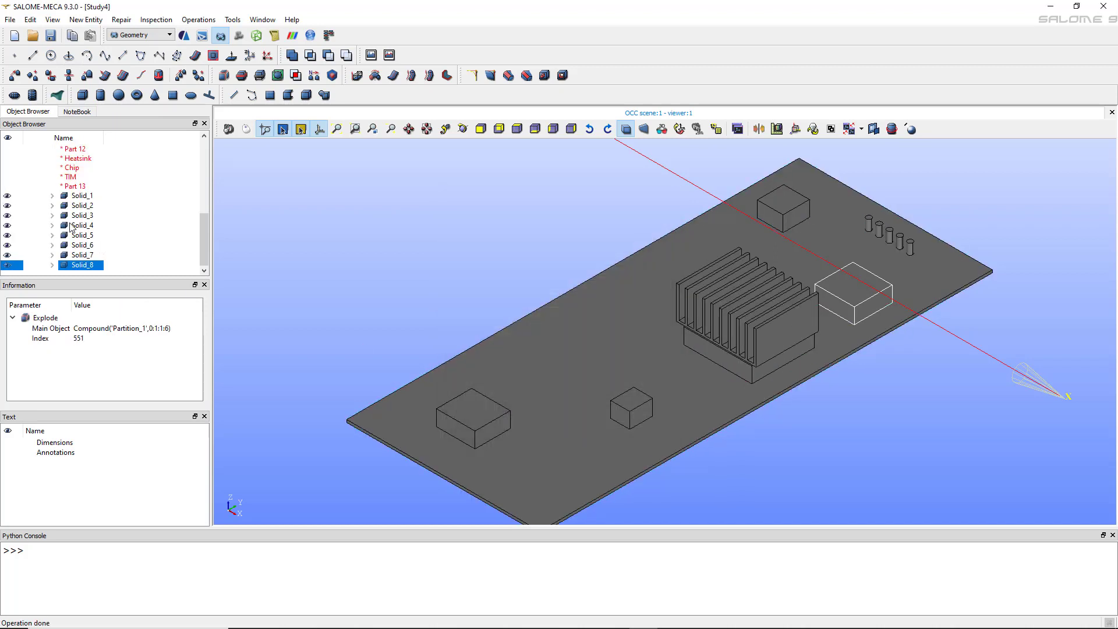
# - Hide Solid_8 through Solid_4 and toggle the board, Solid_3, to examine the component contact areas on its surface
pyautogui.click(7, 265)
pyautogui.click(8, 255)
pyautogui.click(7, 245)
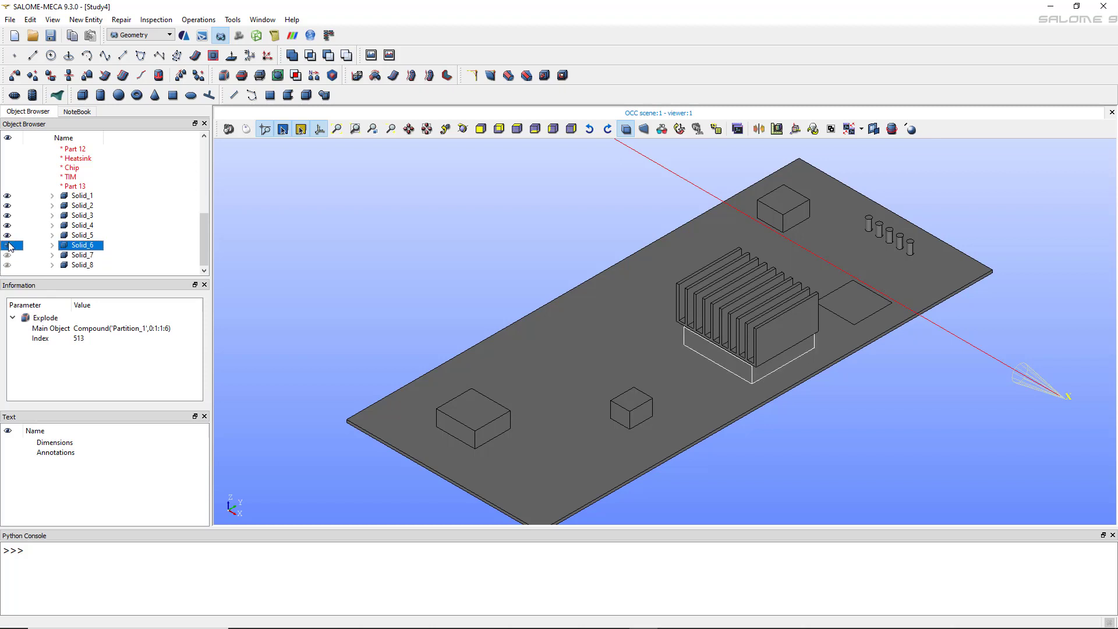
pyautogui.click(8, 235)
pyautogui.click(8, 225)
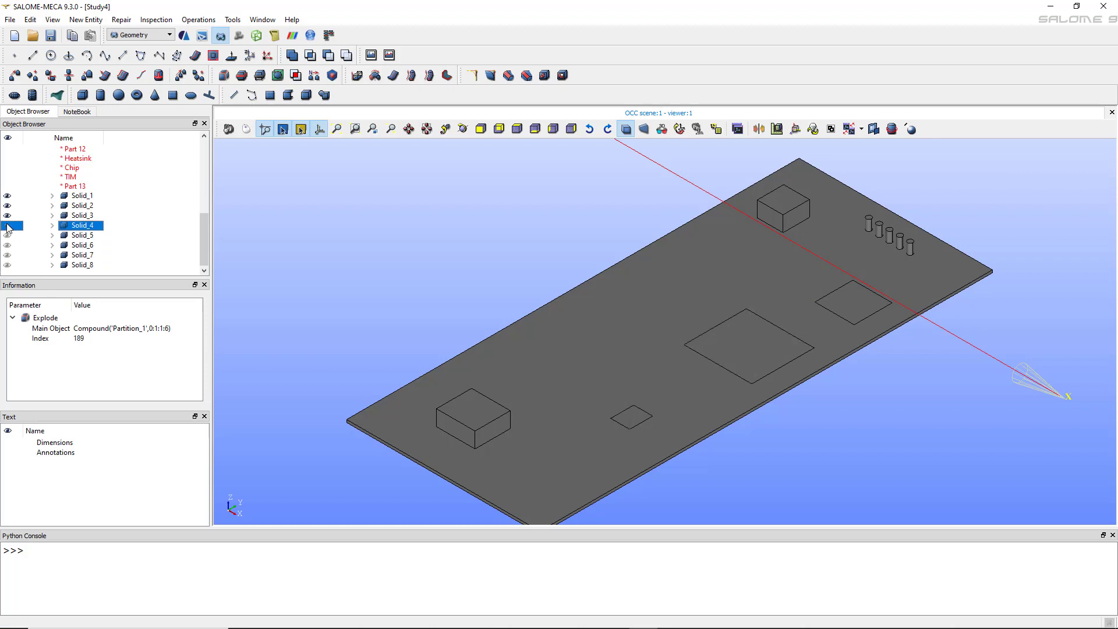
pyautogui.click(8, 216)
pyautogui.click(8, 216)
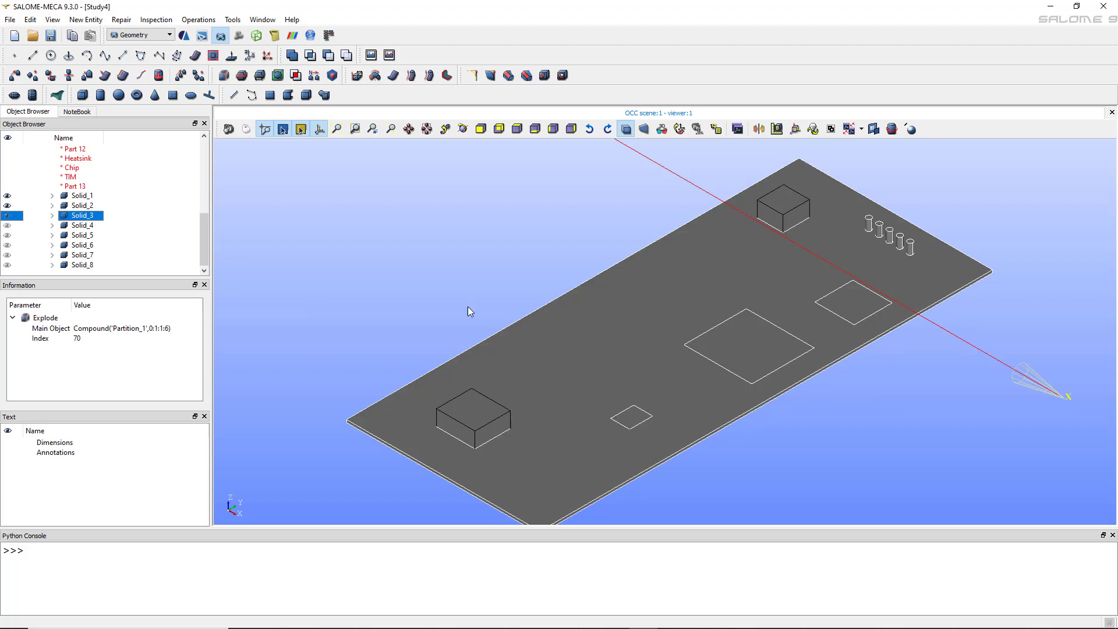
# - Show the hidden solids Solid_4 through Solid_8 of the partition again
pyautogui.click(7, 225)
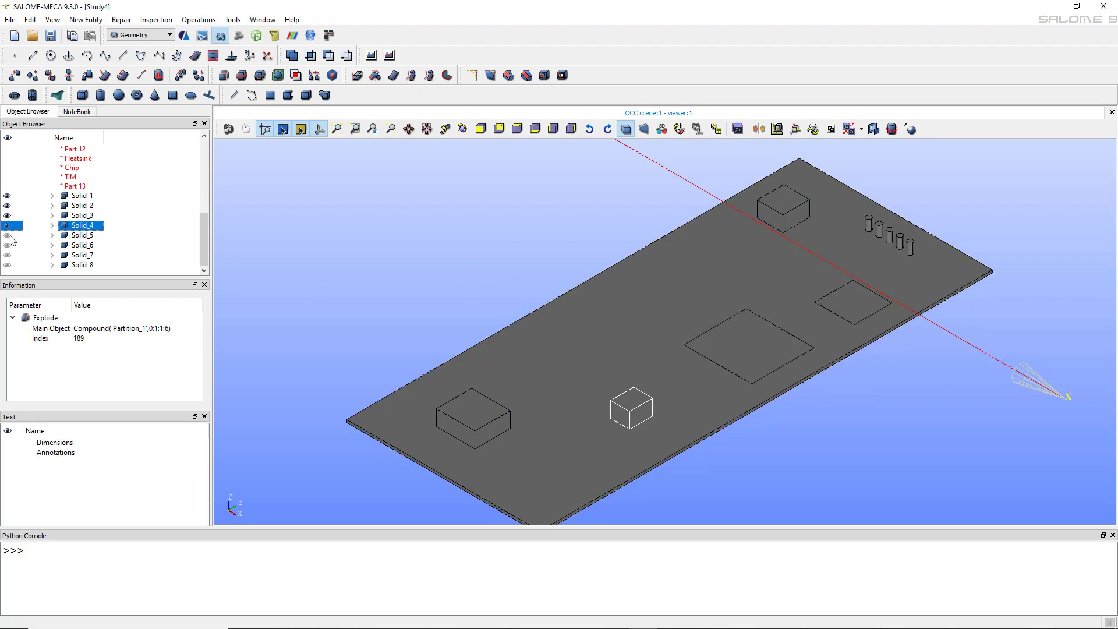
pyautogui.click(8, 235)
pyautogui.click(7, 245)
pyautogui.click(7, 254)
pyautogui.click(7, 265)
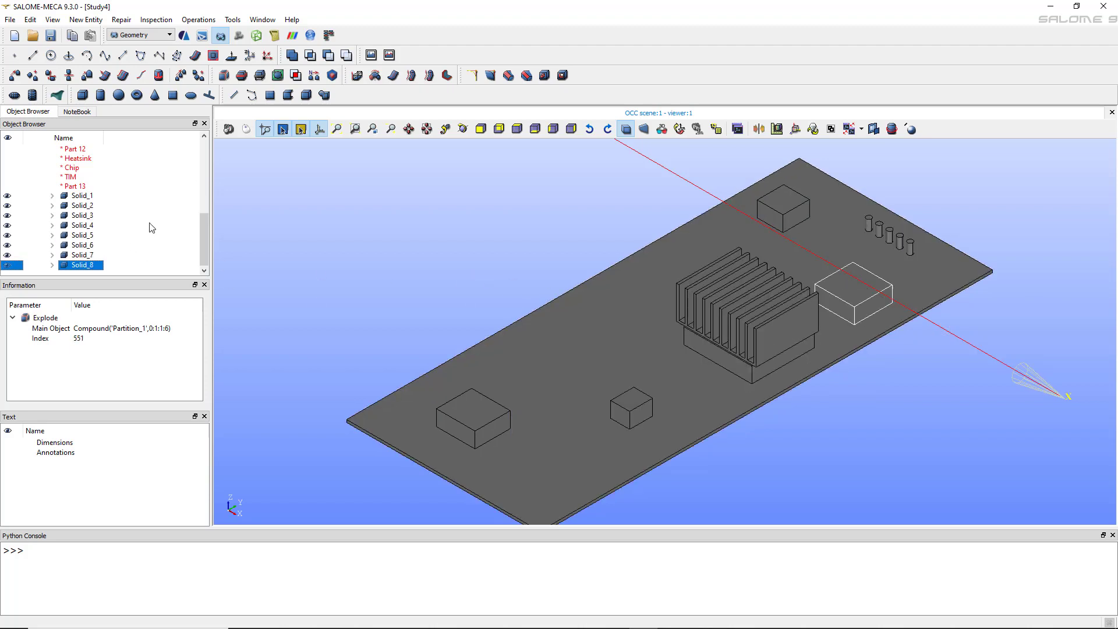
# - Check the original part order under PCB.step_1 and rename the partition's Solid_1 as Part14 to match
pyautogui.scroll(2, 103, 233)
pyautogui.scroll(2, 73, 198)
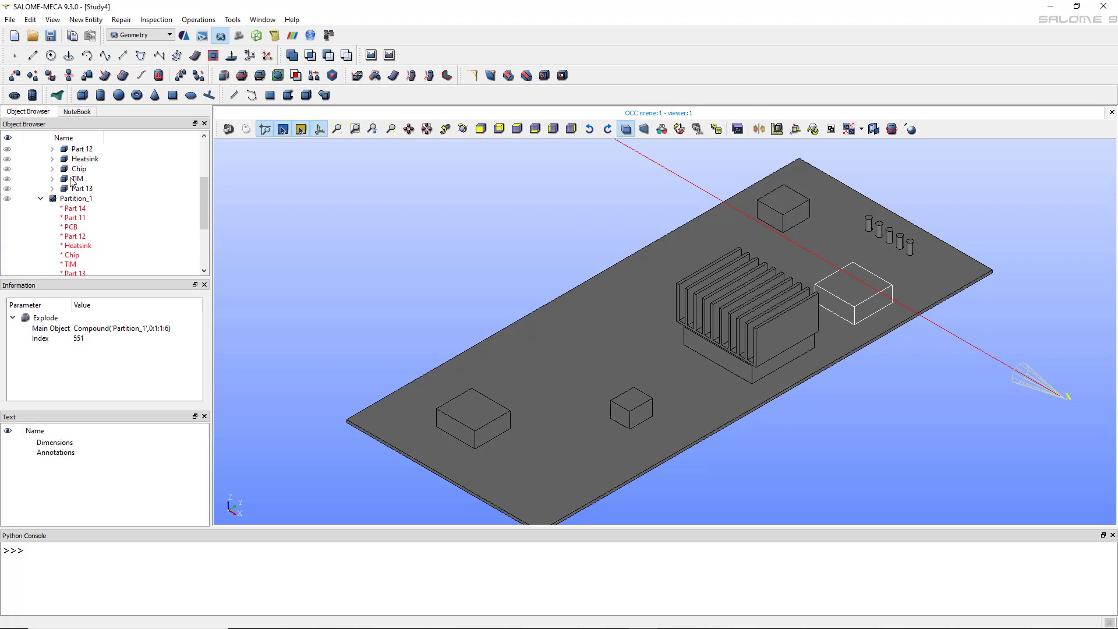
pyautogui.scroll(2, 81, 178)
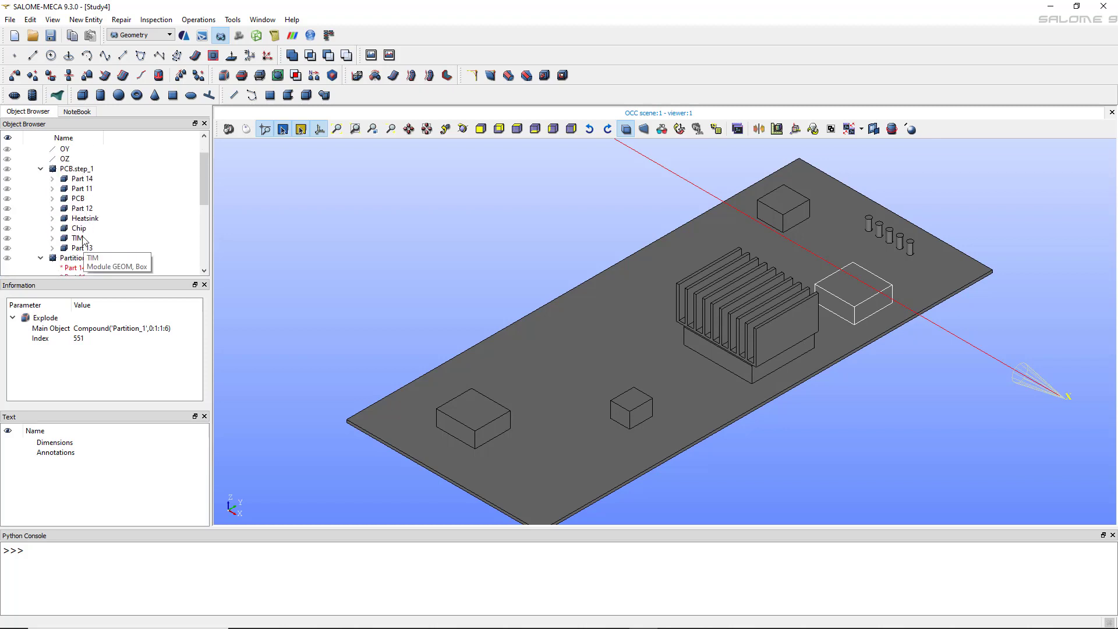
pyautogui.scroll(-1, 84, 247)
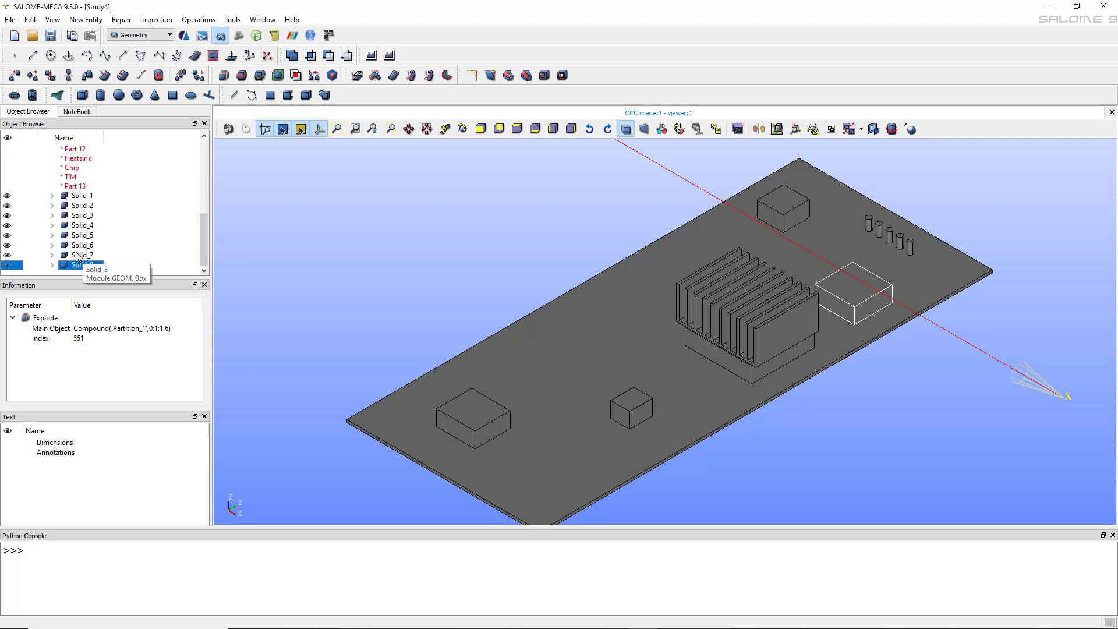
pyautogui.click(82, 197)
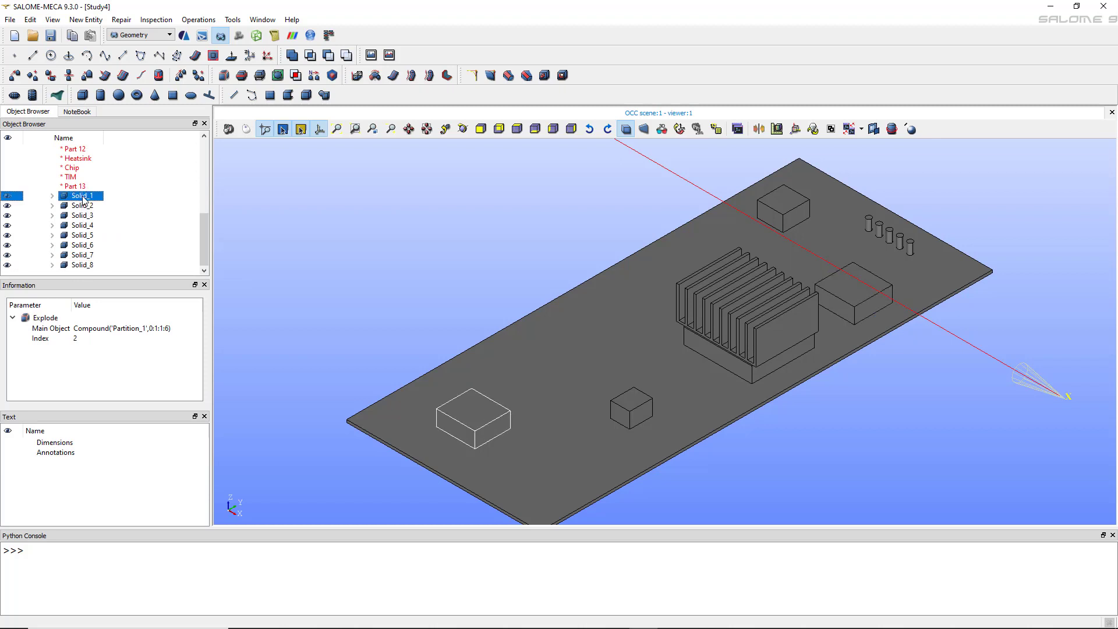
pyautogui.rightClick(83, 200)
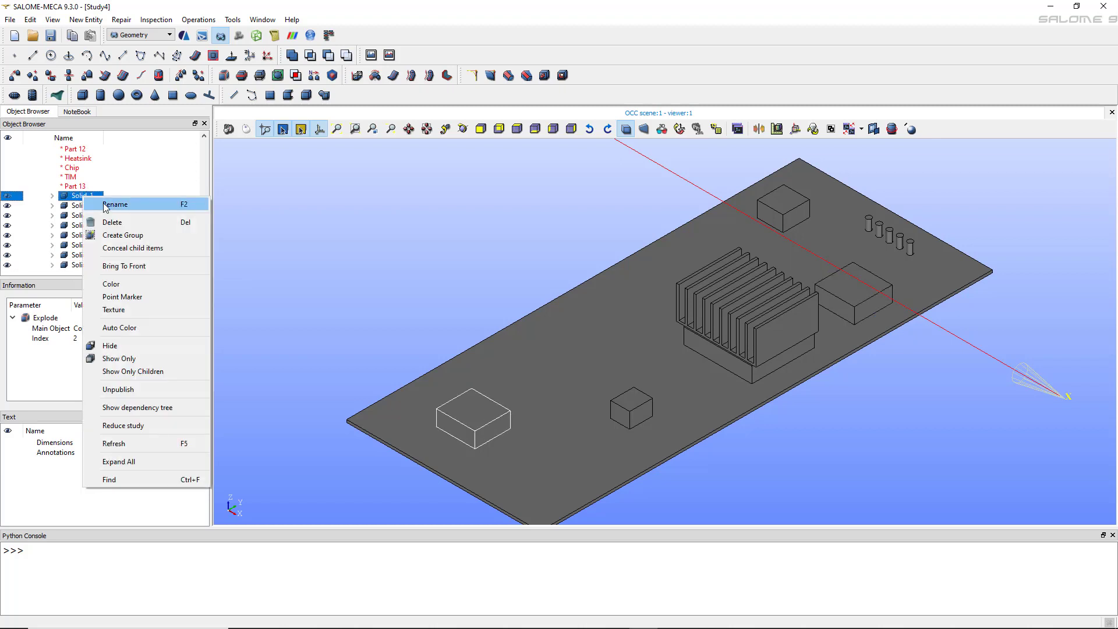
pyautogui.click(115, 204)
pyautogui.write('Pa')
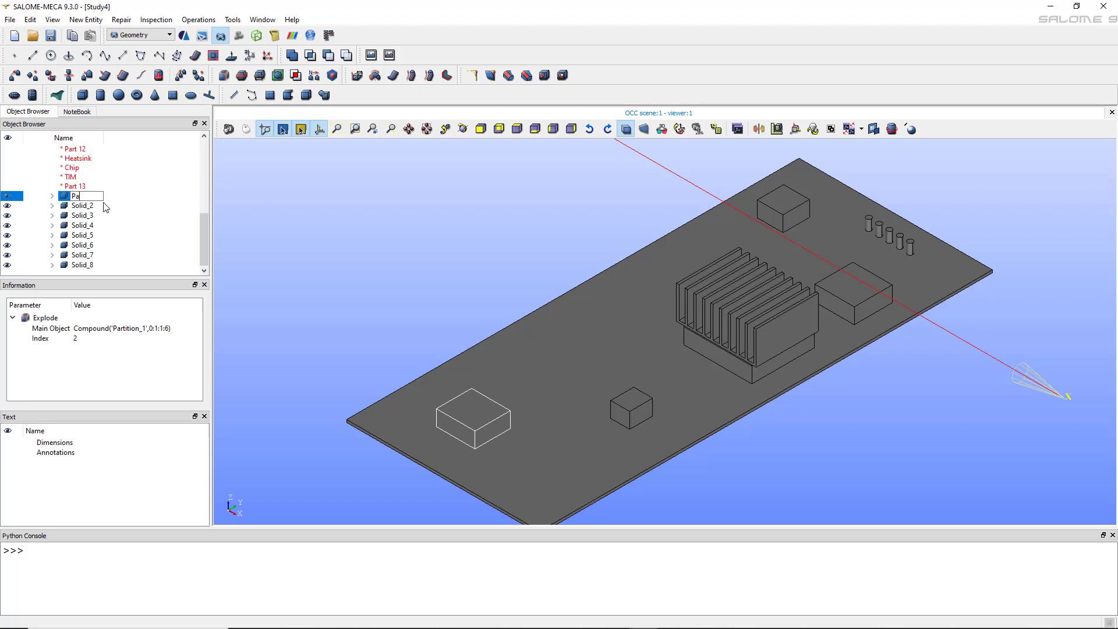
pyautogui.write('rt14')
pyautogui.press('Return')
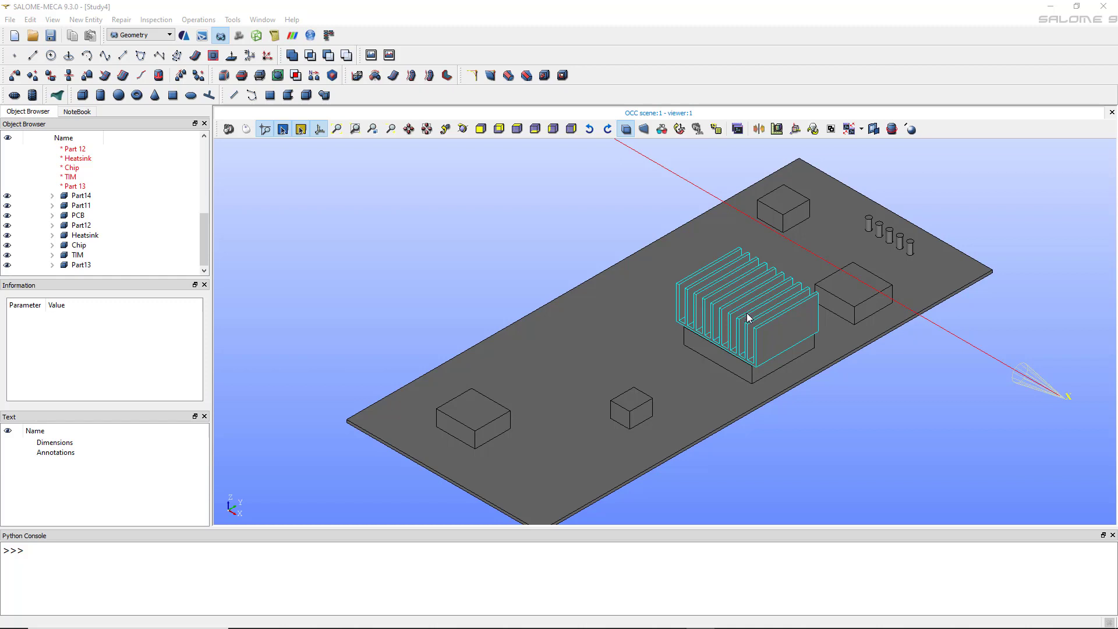
# - Display only the partition's Heatsink solid in the viewer
pyautogui.click(82, 235)
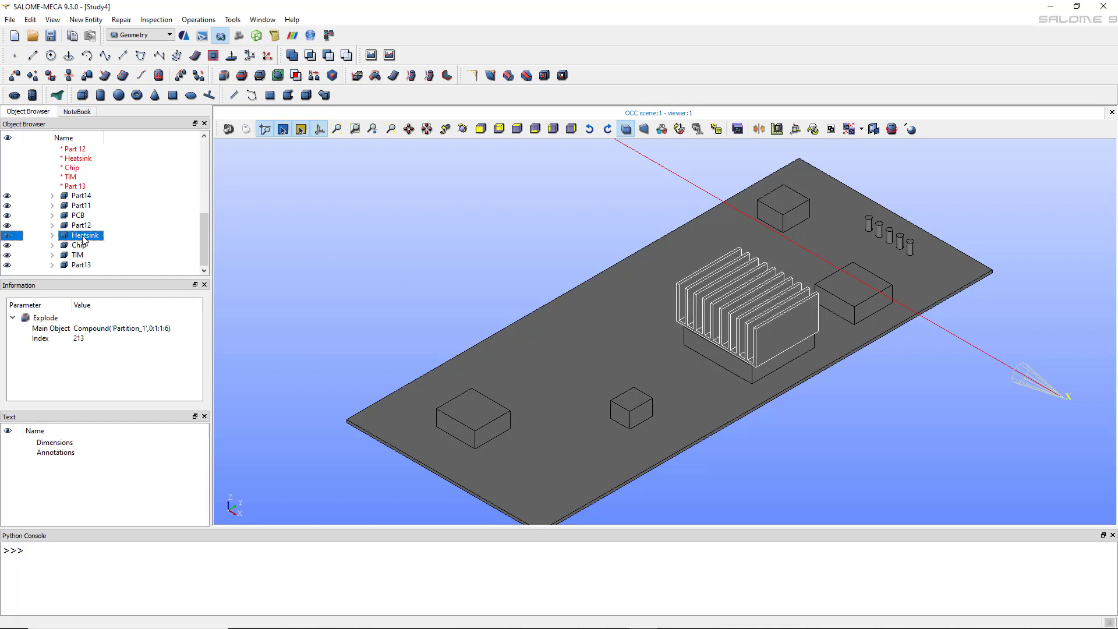
pyautogui.rightClick(83, 239)
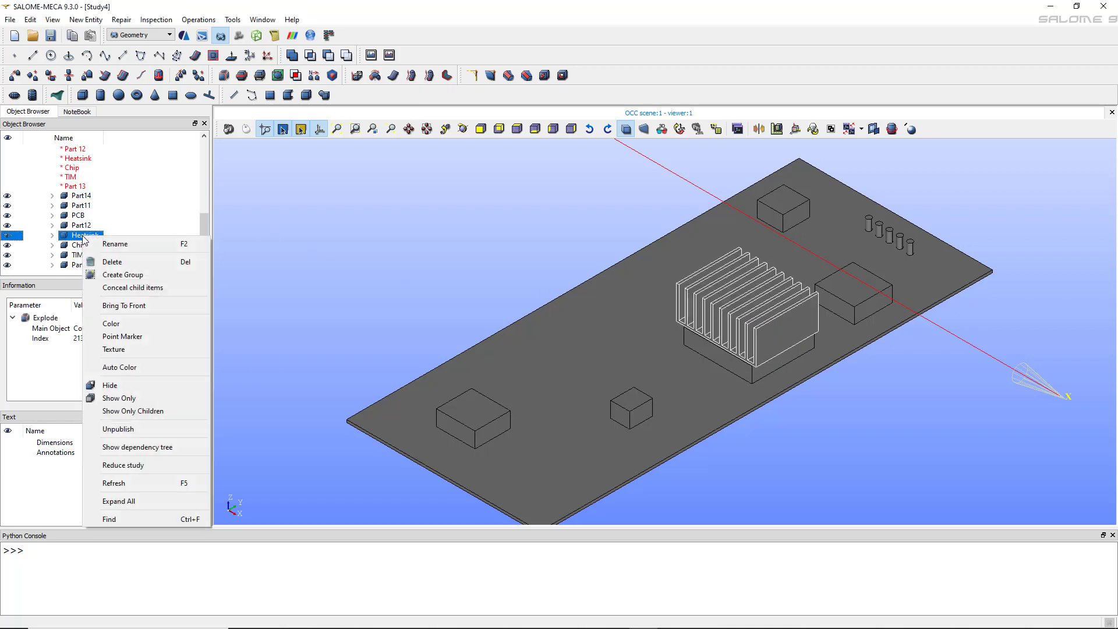
pyautogui.click(127, 398)
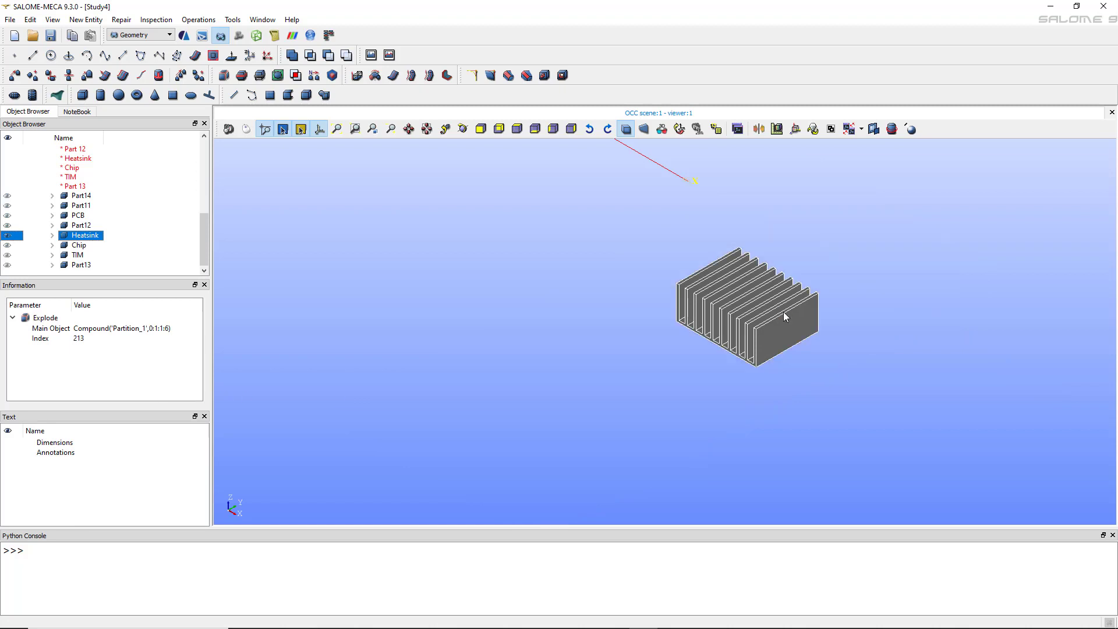
pyautogui.scroll(5, 781, 309)
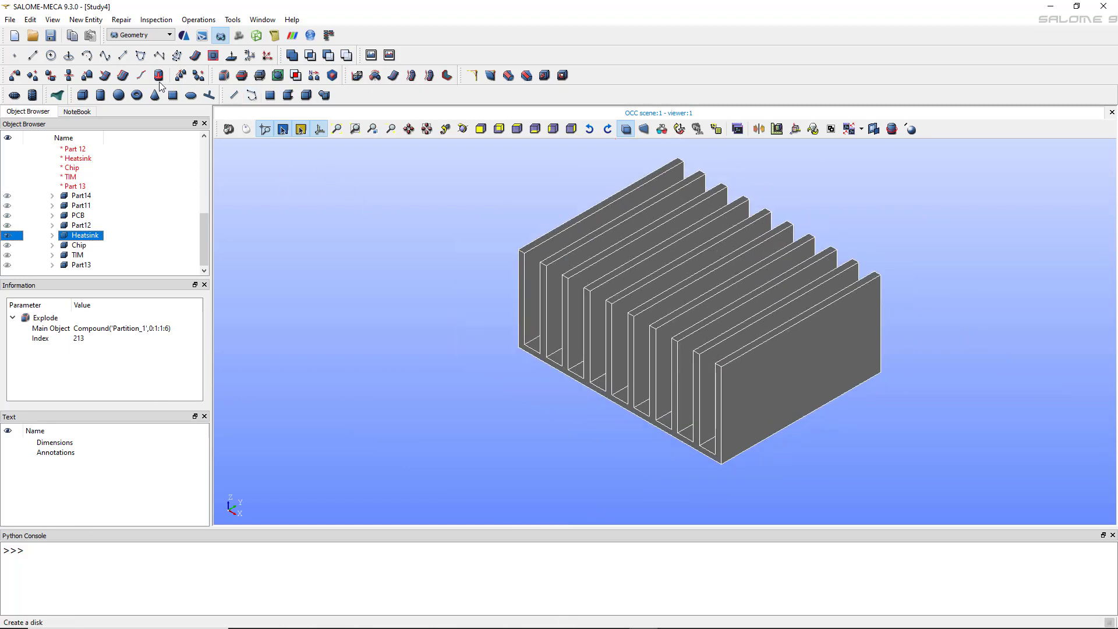
# - Start a face group on the Heatsink and show only its exposed faces, hiding the central contact face on its underside
pyautogui.click(87, 19)
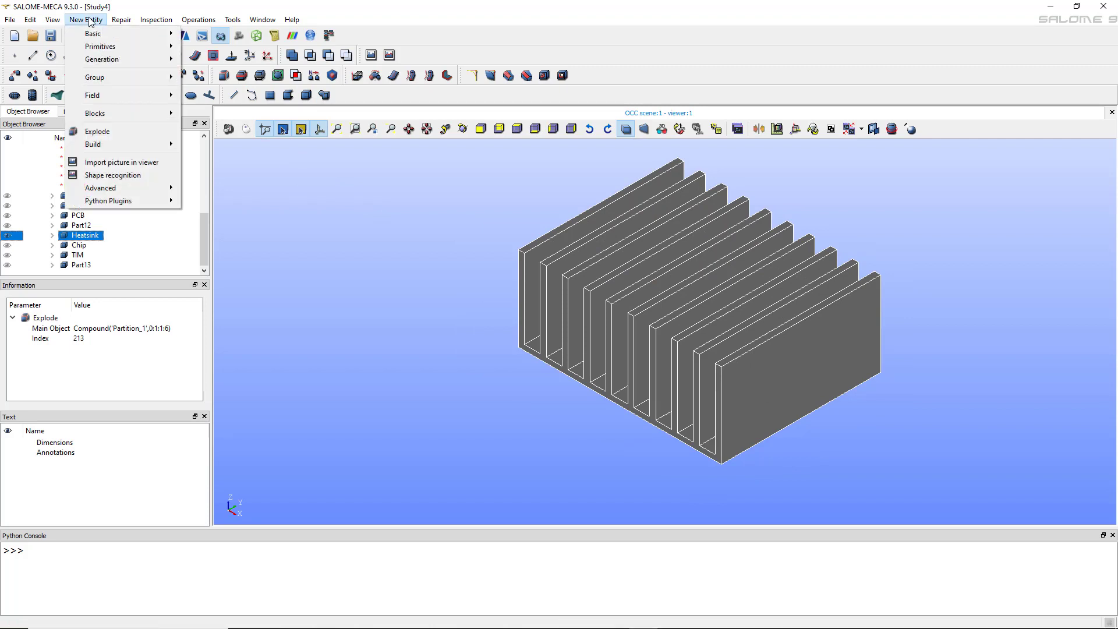
pyautogui.moveTo(103, 78)
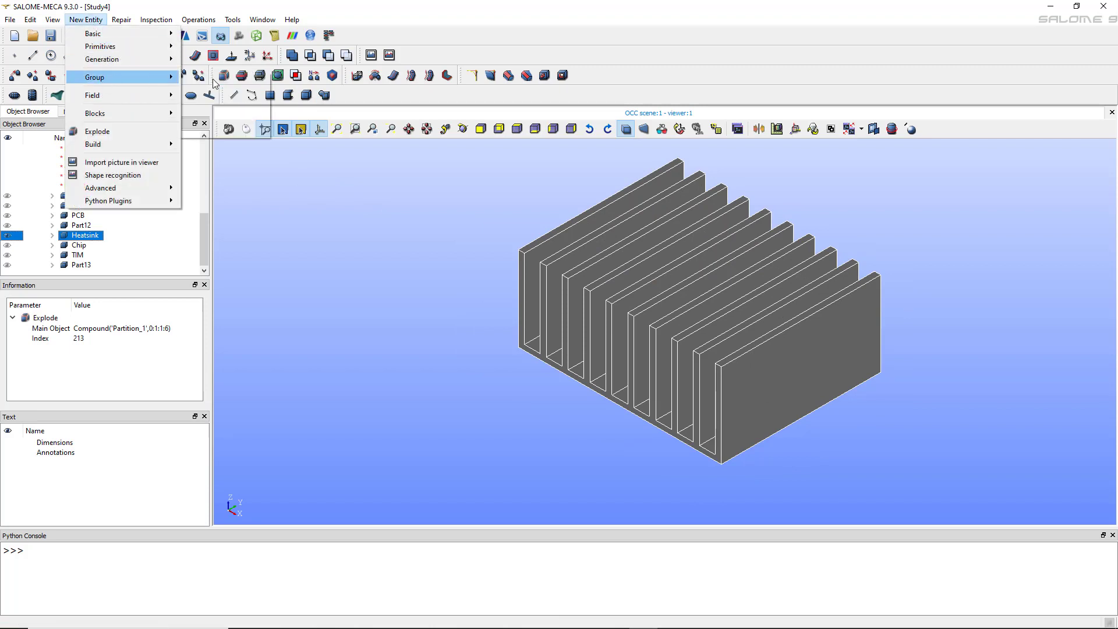
pyautogui.click(216, 83)
pyautogui.moveTo(581, 154); pyautogui.dragTo(326, 166)
pyautogui.click(394, 194)
pyautogui.moveTo(457, 143); pyautogui.dragTo(955, 503)
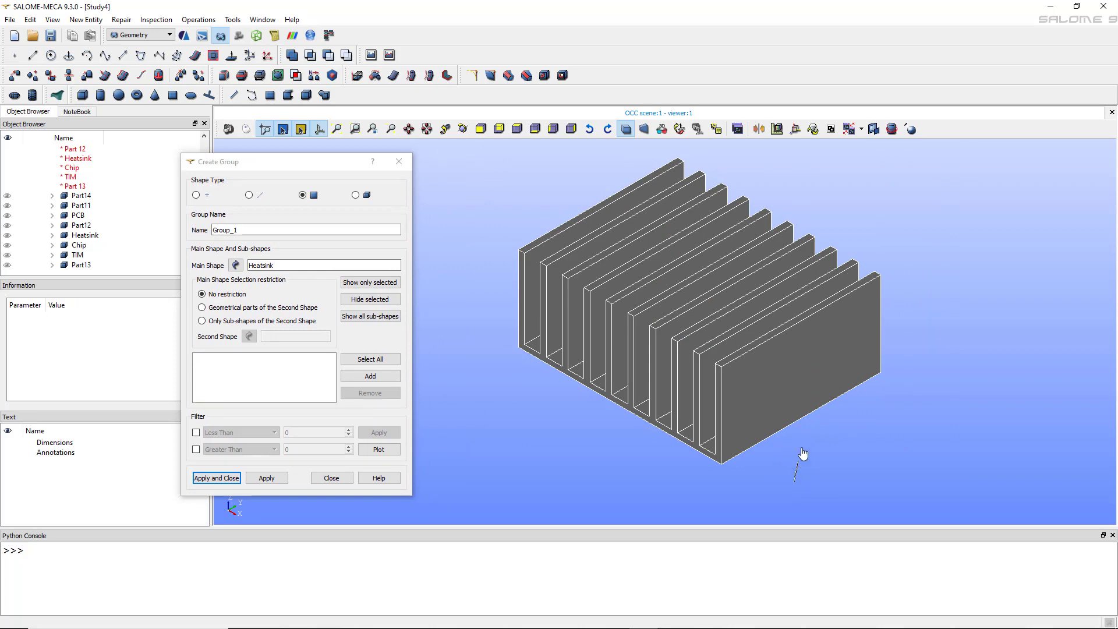
pyautogui.moveTo(802, 449); pyautogui.dragTo(893, 293, button='right')
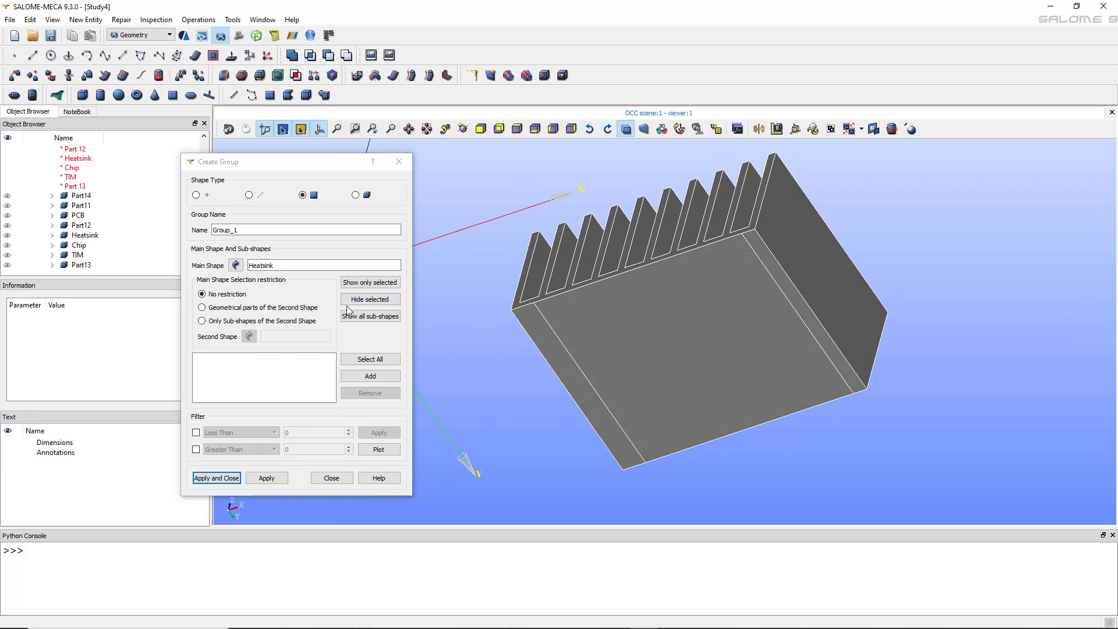
pyautogui.click(371, 286)
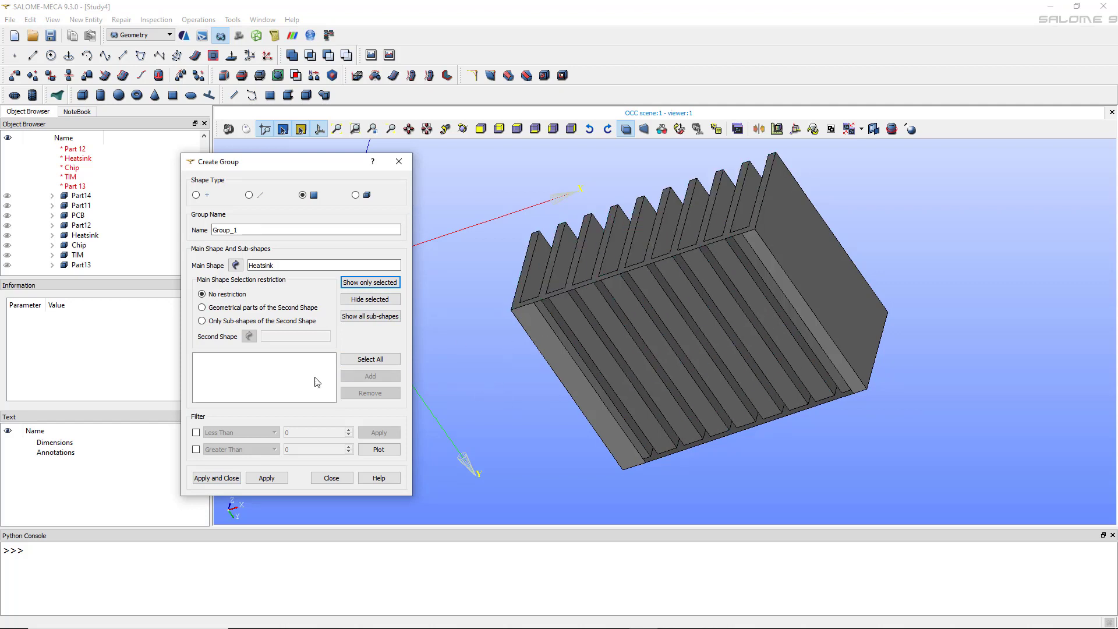
pyautogui.click(208, 478)
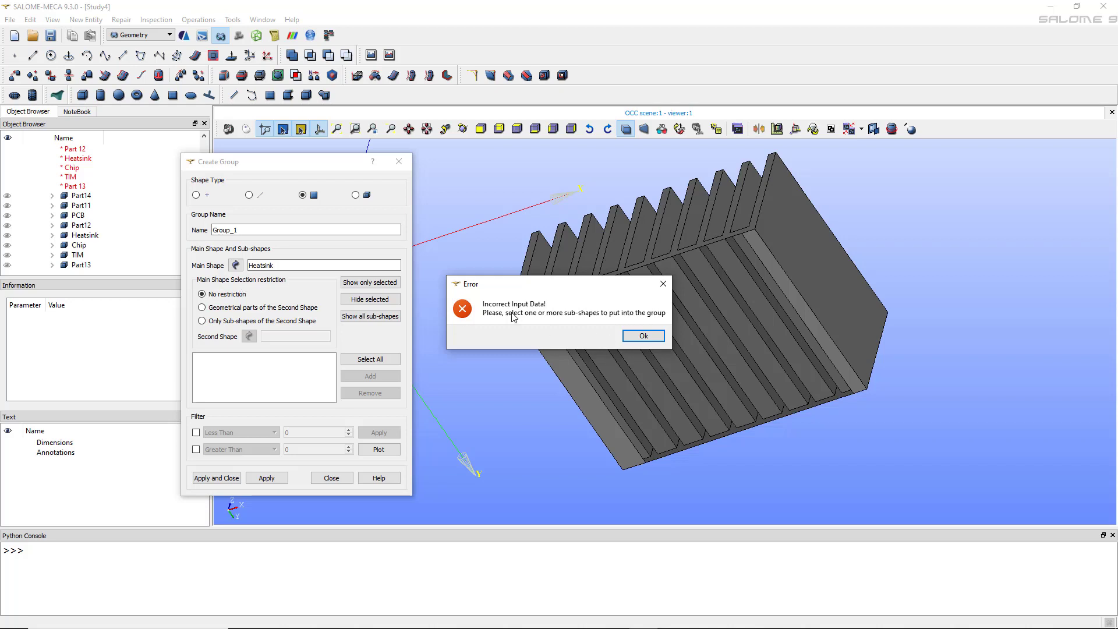
pyautogui.click(644, 337)
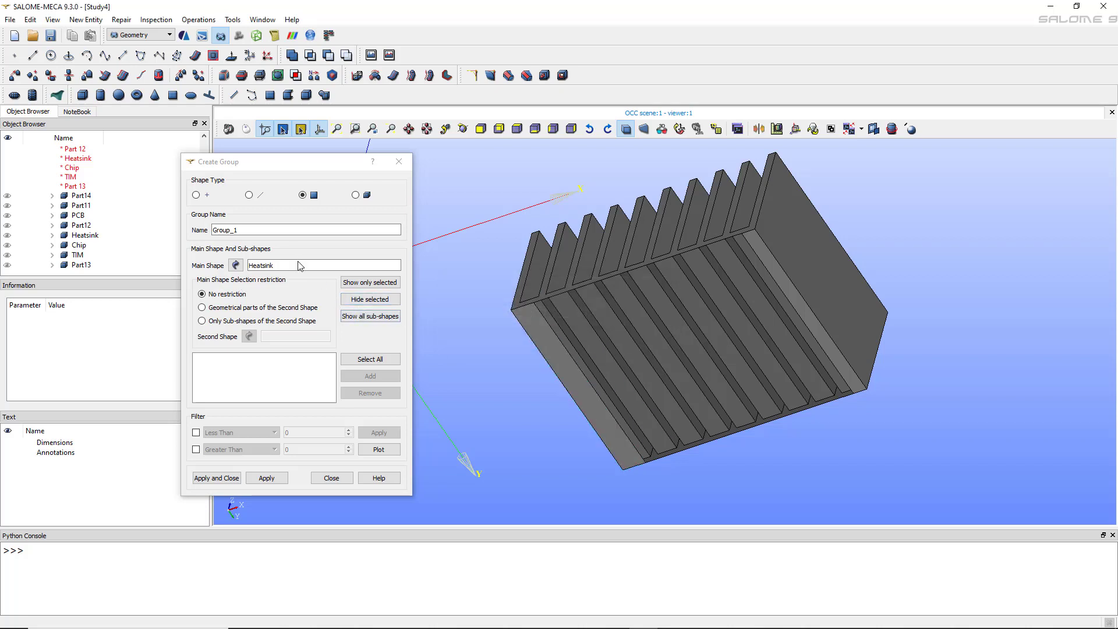
# - Add all displayed heatsink faces to the group and create it
pyautogui.scroll(-1, 493, 288)
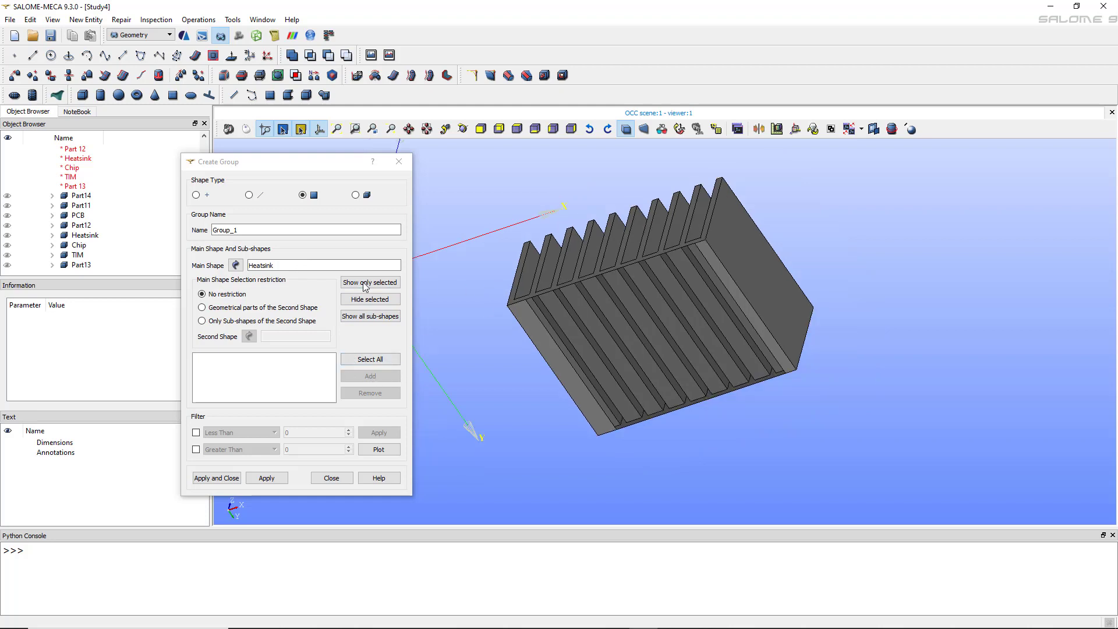
pyautogui.moveTo(457, 182); pyautogui.dragTo(898, 531)
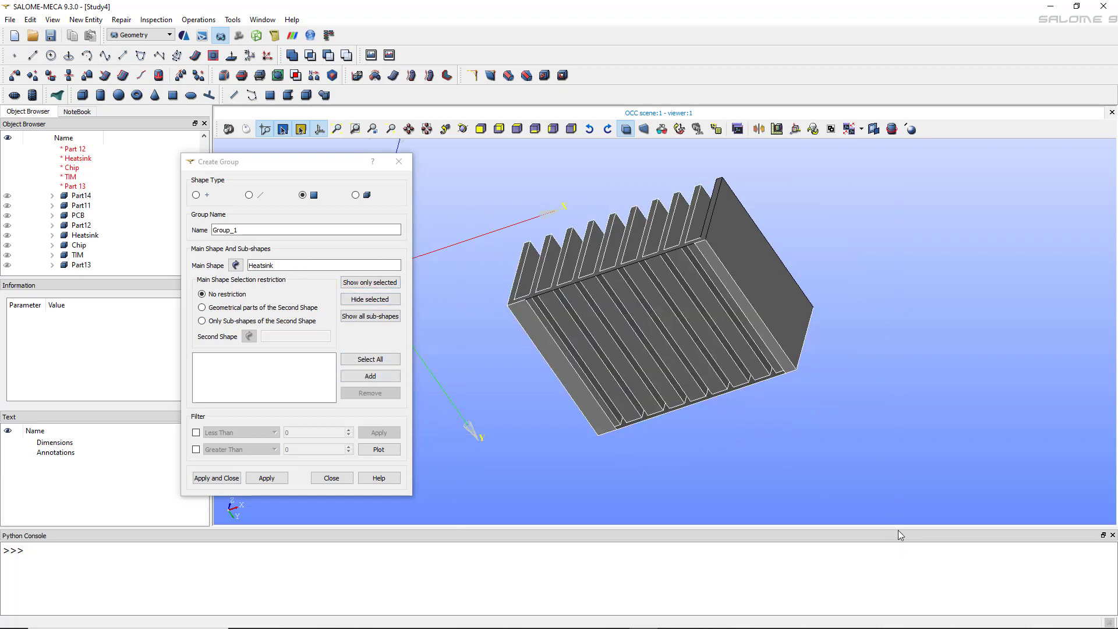
pyautogui.moveTo(897, 142); pyautogui.dragTo(466, 537)
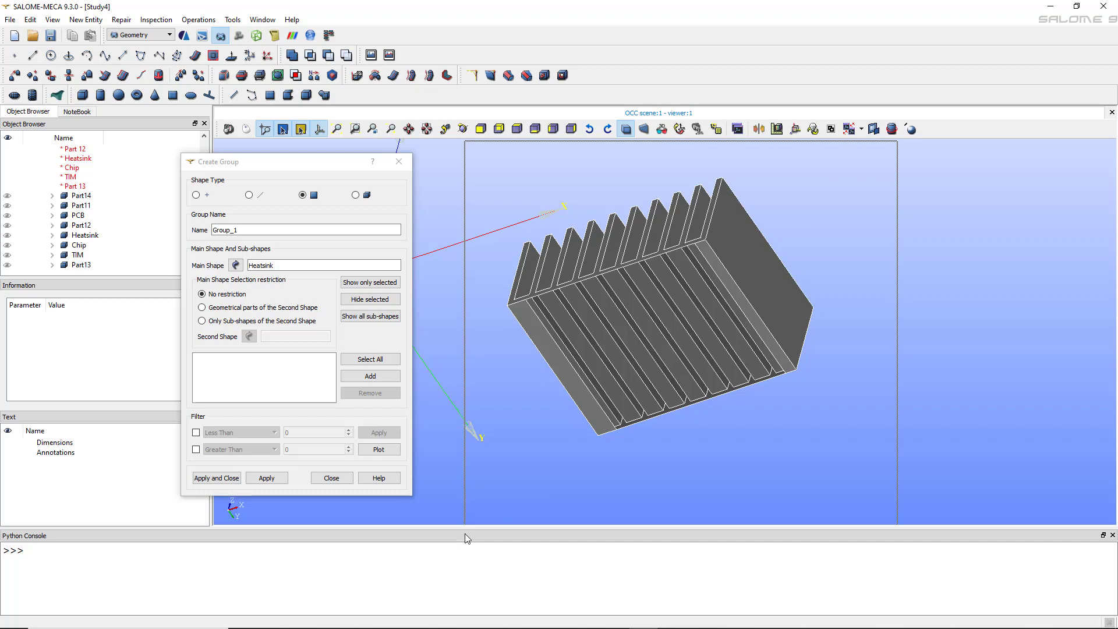
pyautogui.click(370, 376)
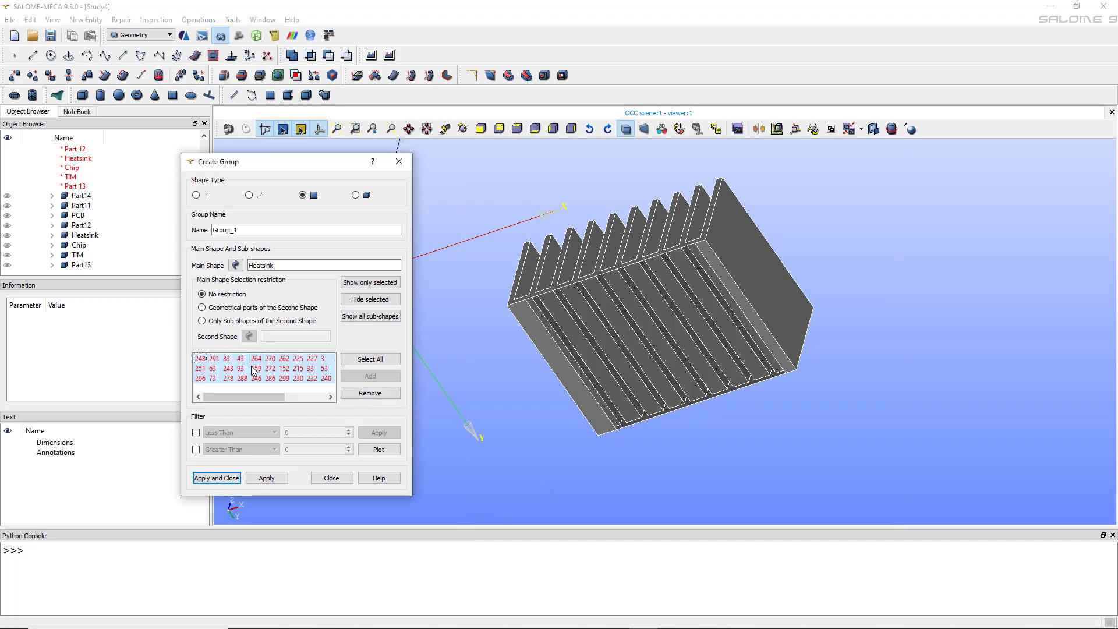
pyautogui.click(221, 483)
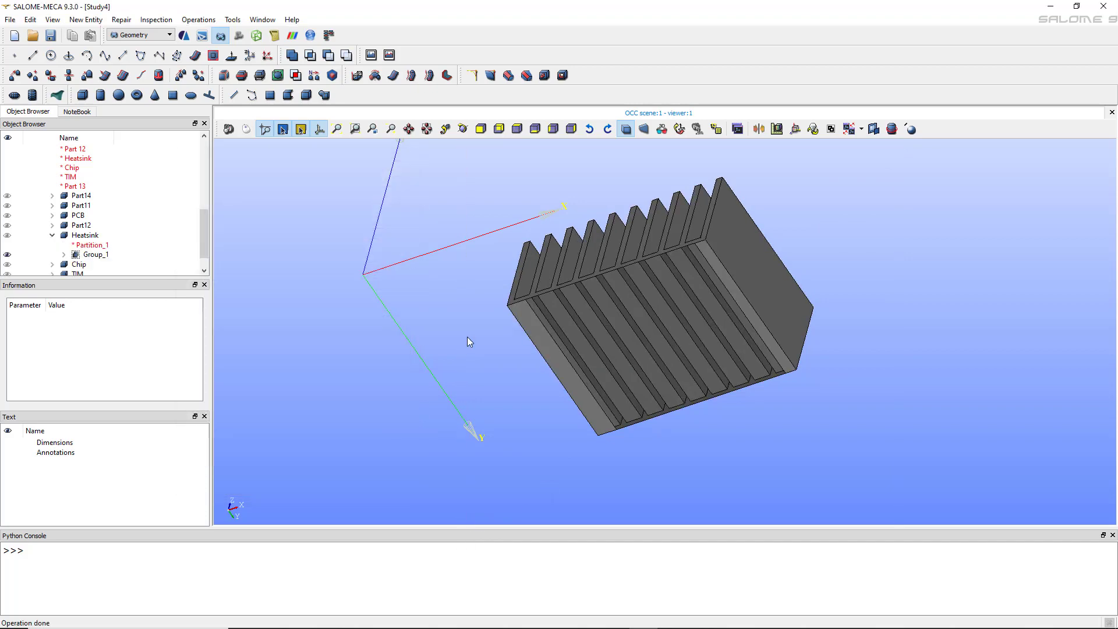
# - Rename the new face group under Heatsink as heatsink
pyautogui.scroll(-1, 97, 230)
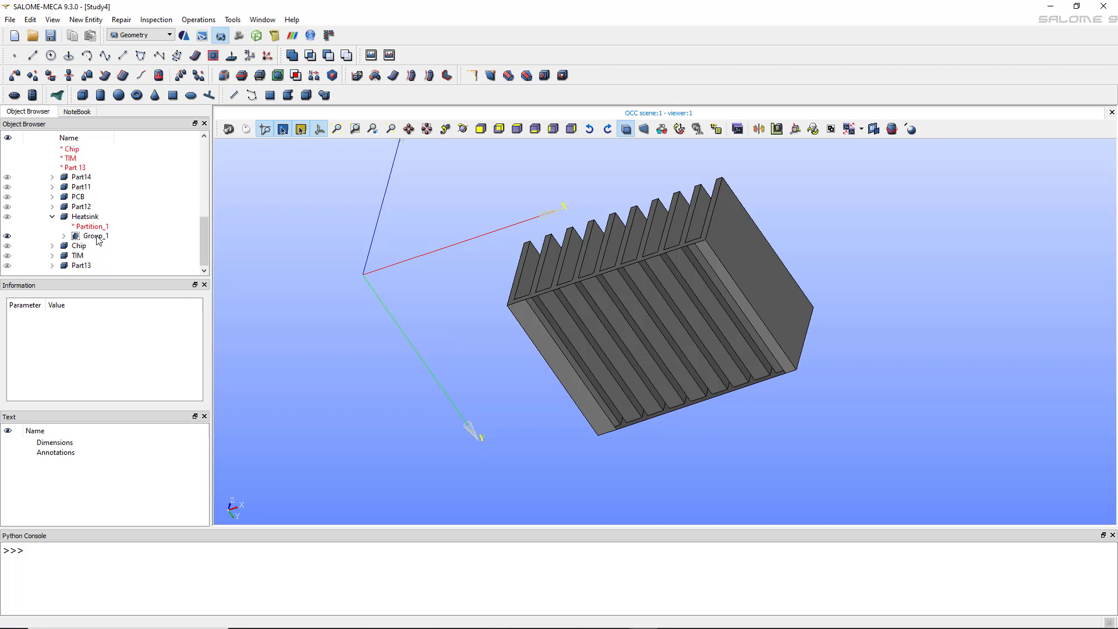
pyautogui.click(98, 239)
pyautogui.rightClick(108, 239)
pyautogui.click(119, 241)
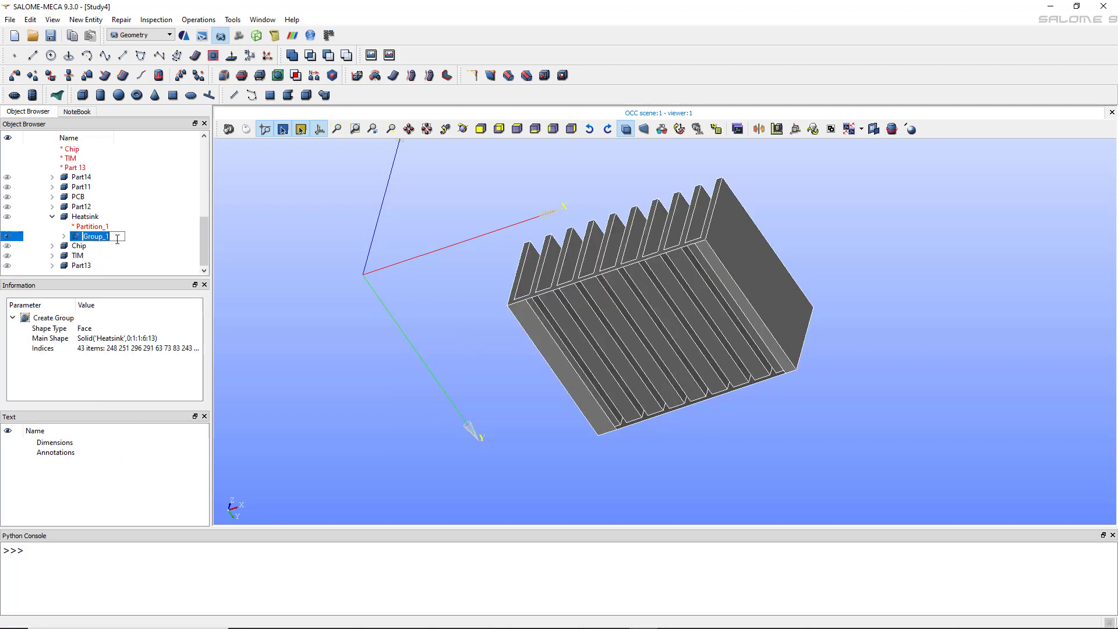
pyautogui.write('heatsink')
pyautogui.press('Return')
# - Rename the heatsink's face group as convection
pyautogui.rightClick(111, 239)
pyautogui.click(138, 246)
pyautogui.write('convection')
pyautogui.press('Return')
# - Collapse Partition_1 in the object tree and show the whole PCB.step_1 assembly in the reset default view
pyautogui.scroll(3, 170, 222)
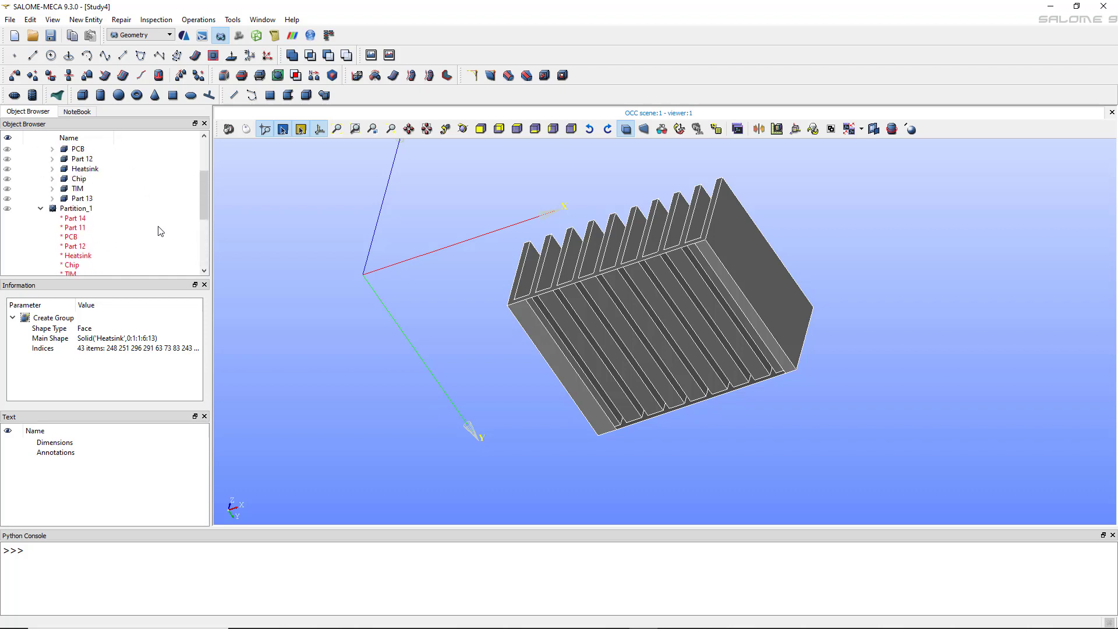
pyautogui.click(40, 208)
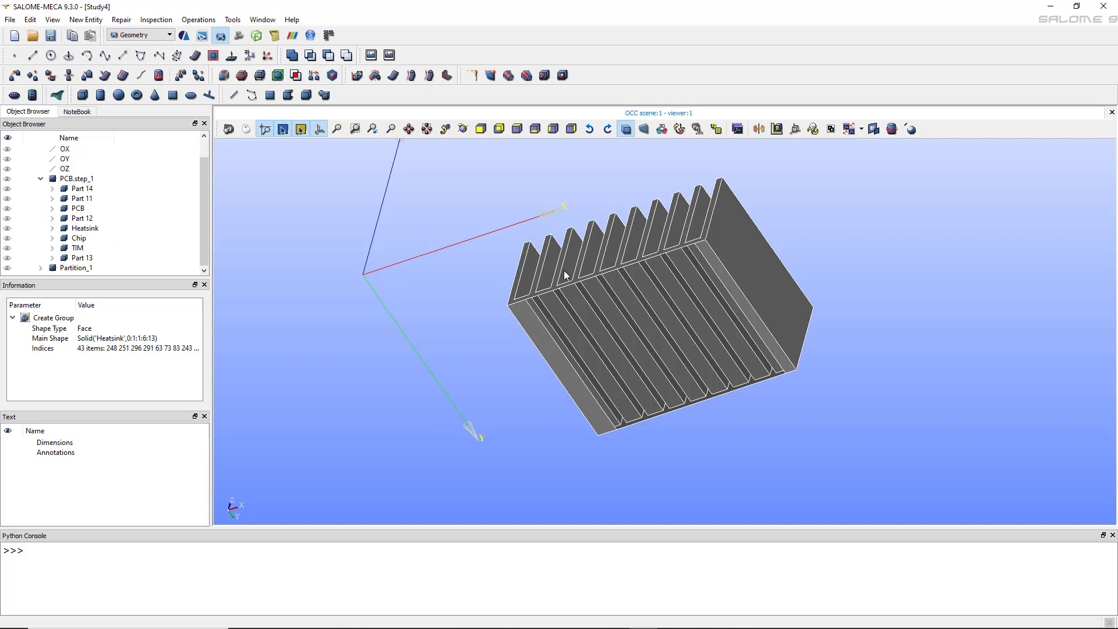
pyautogui.click(7, 179)
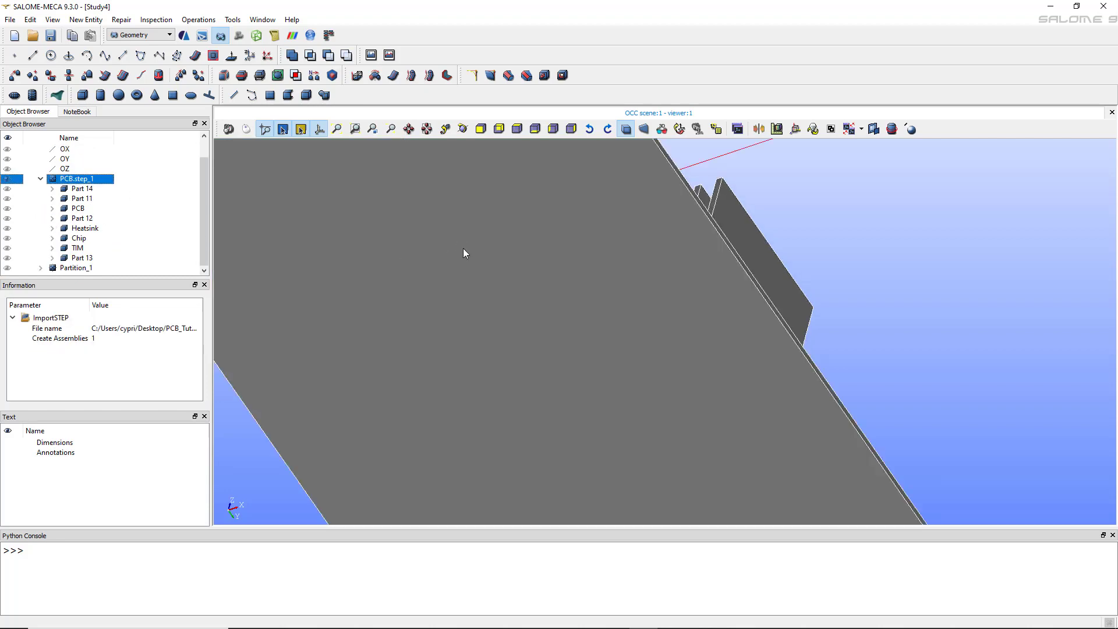
pyautogui.scroll(-3, 465, 252)
pyautogui.click(680, 129)
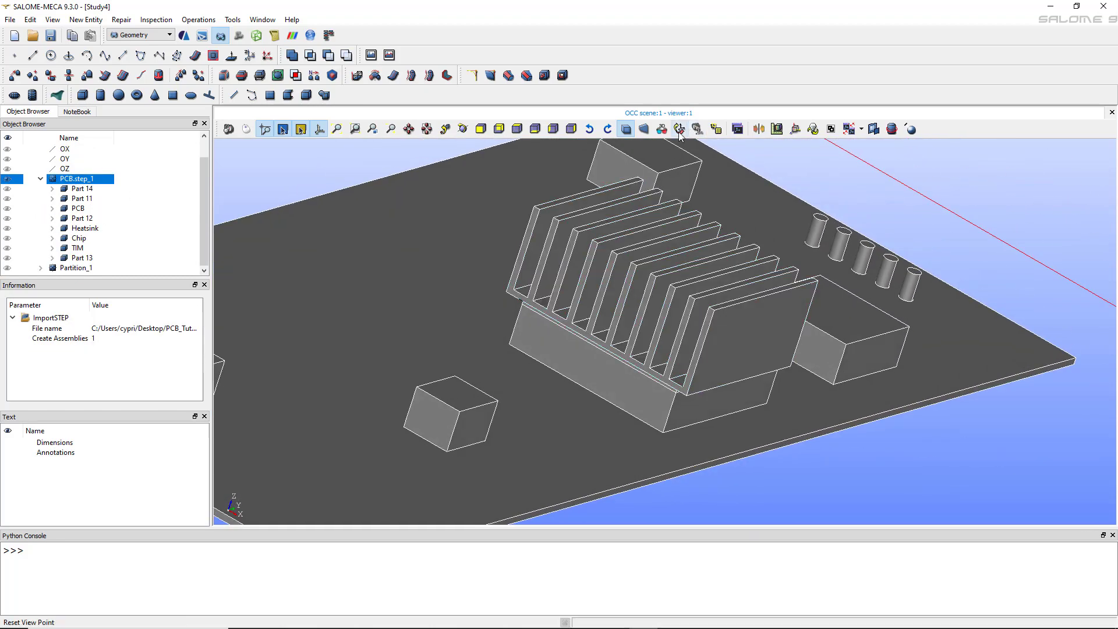
pyautogui.click(680, 128)
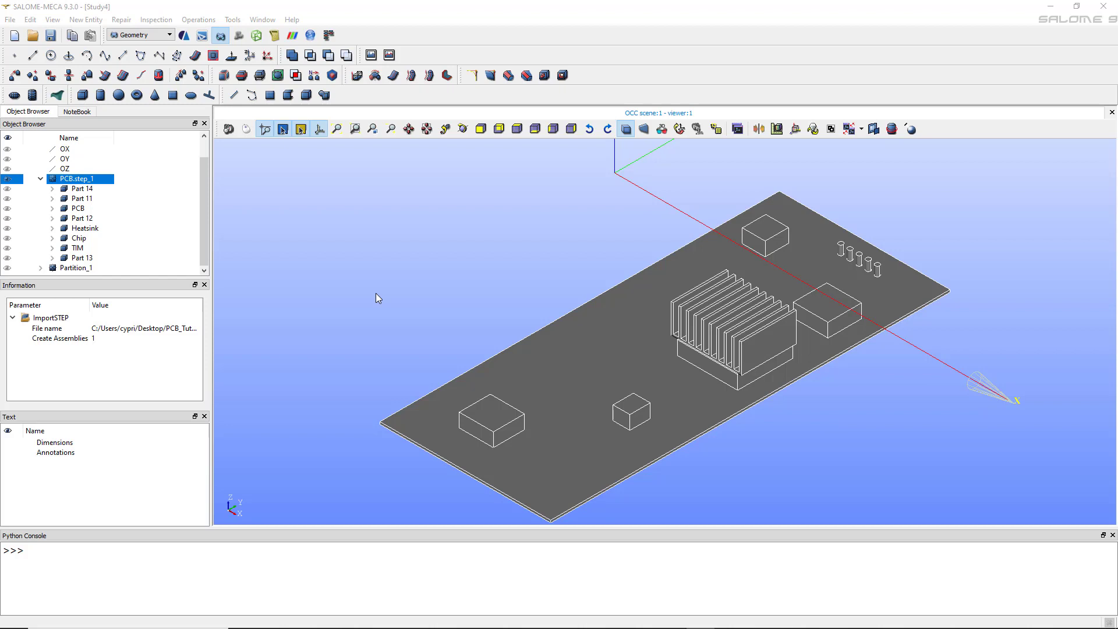
# - Switch to the Mesh module and expand Partition_1 in the object tree
pyautogui.click(156, 36)
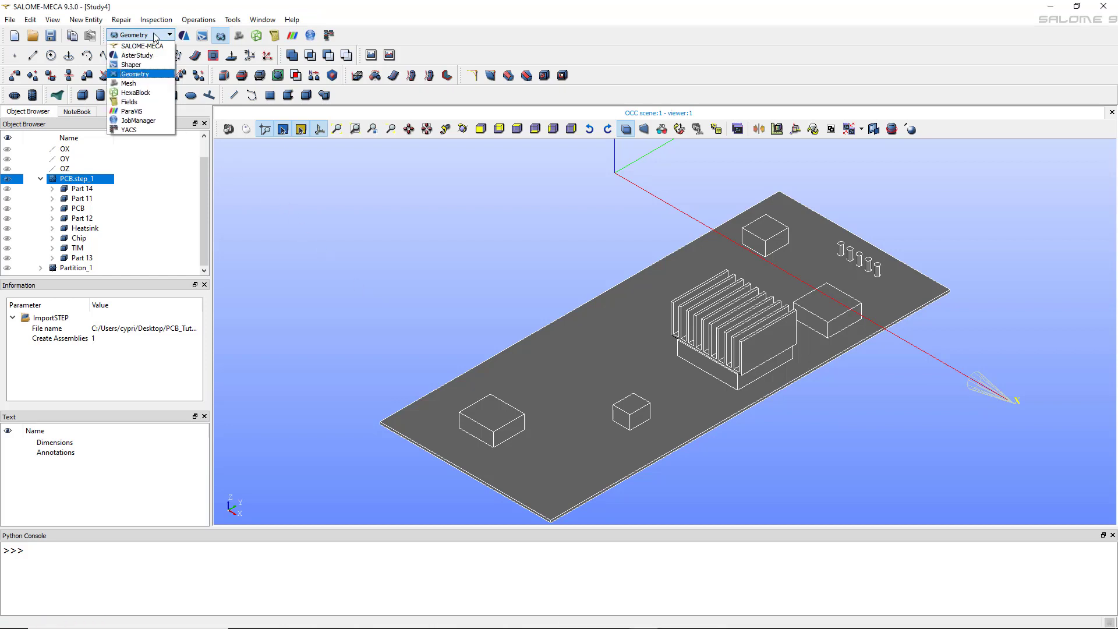
pyautogui.click(162, 84)
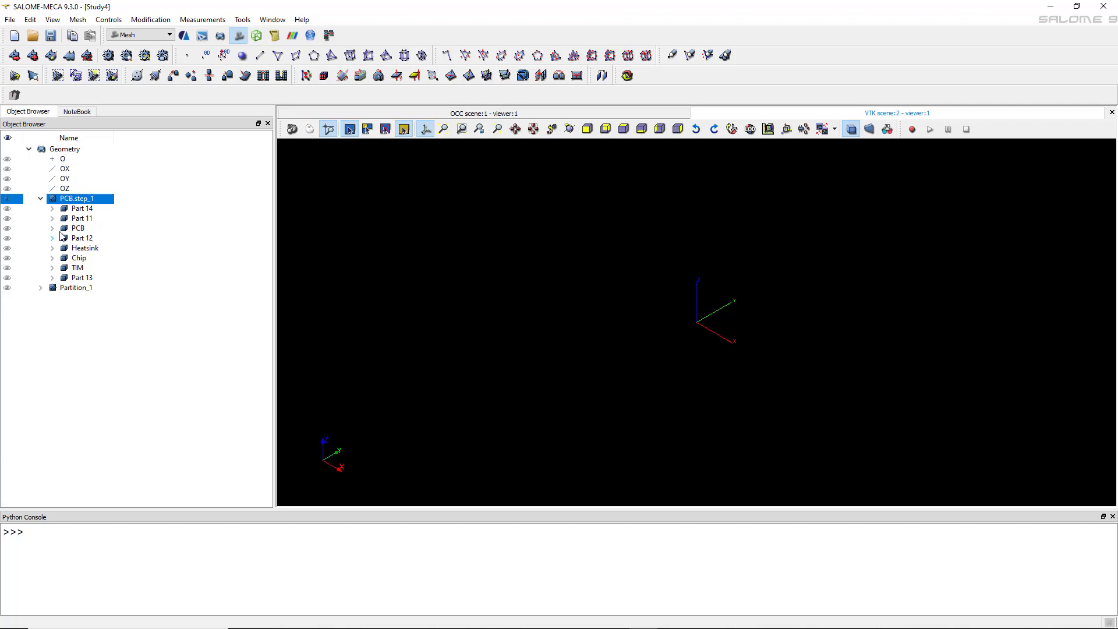
pyautogui.click(40, 288)
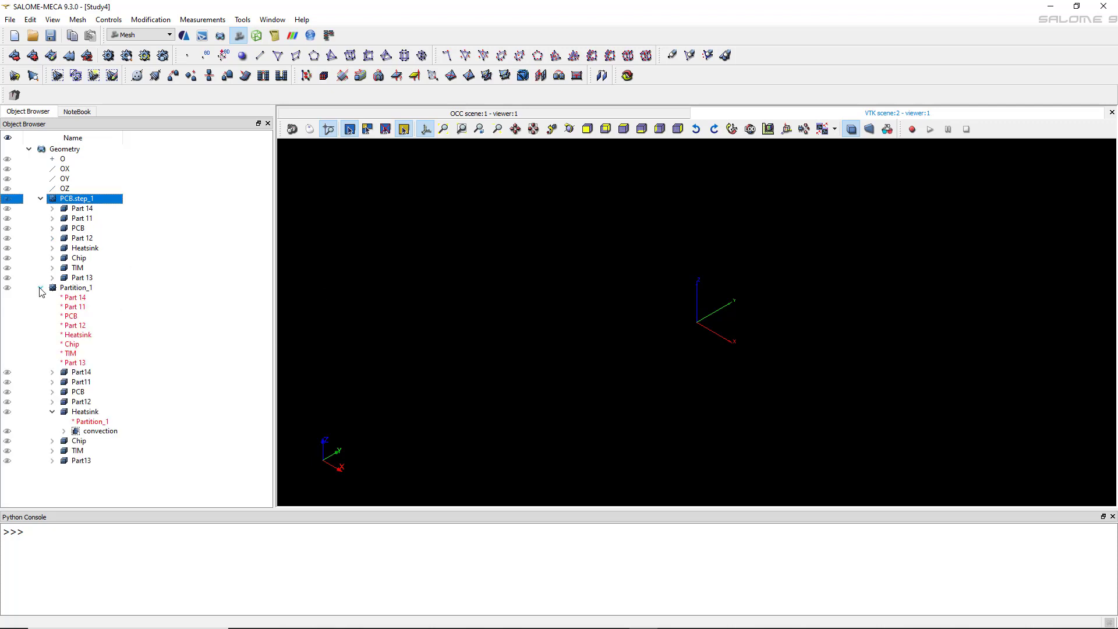
# - Create meshes for the eight solids under Partition_1 using the NETGEN 1D-2D-3D algorithm and a NETGEN 3D Parameters hypothesis with default values
pyautogui.click(52, 412)
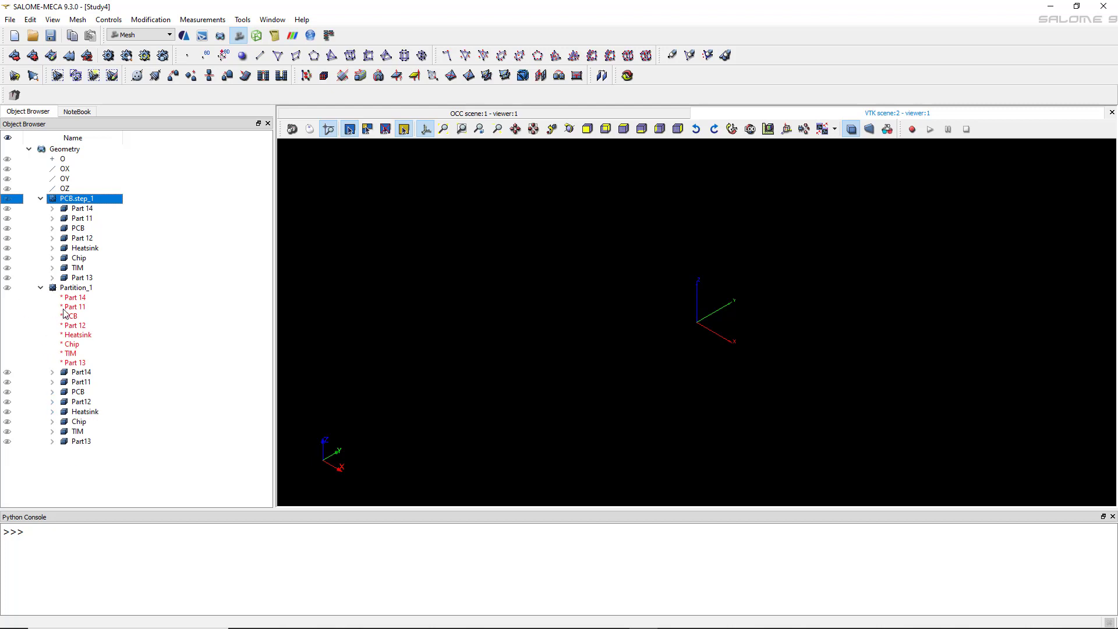
pyautogui.click(83, 374)
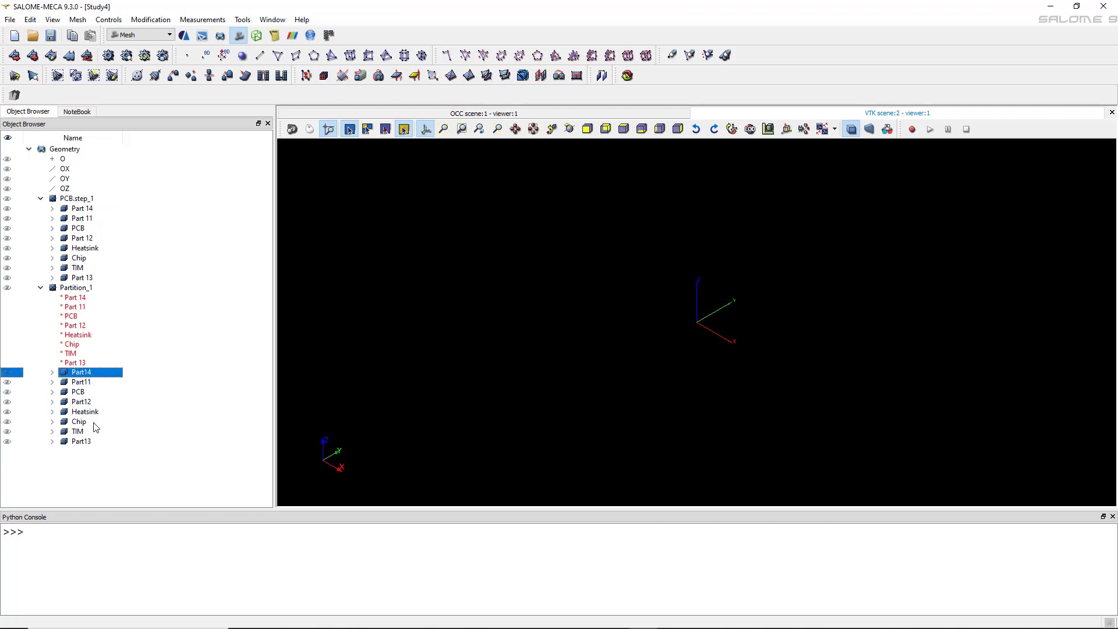
pyautogui.keyDown('shift'); pyautogui.click(90, 443); pyautogui.keyUp('shift')
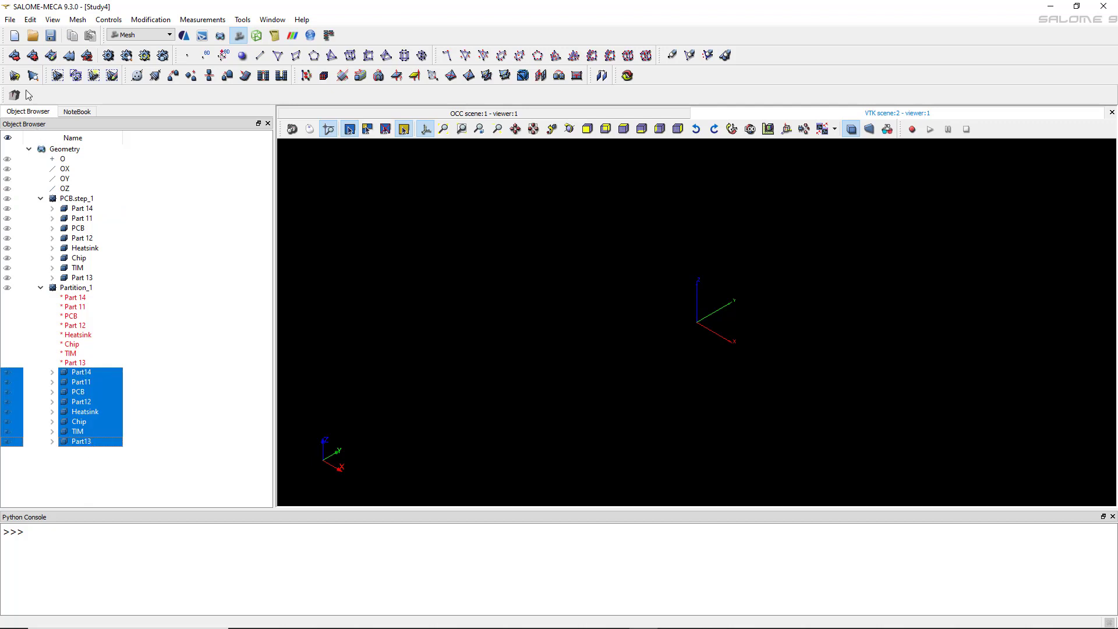
pyautogui.click(14, 58)
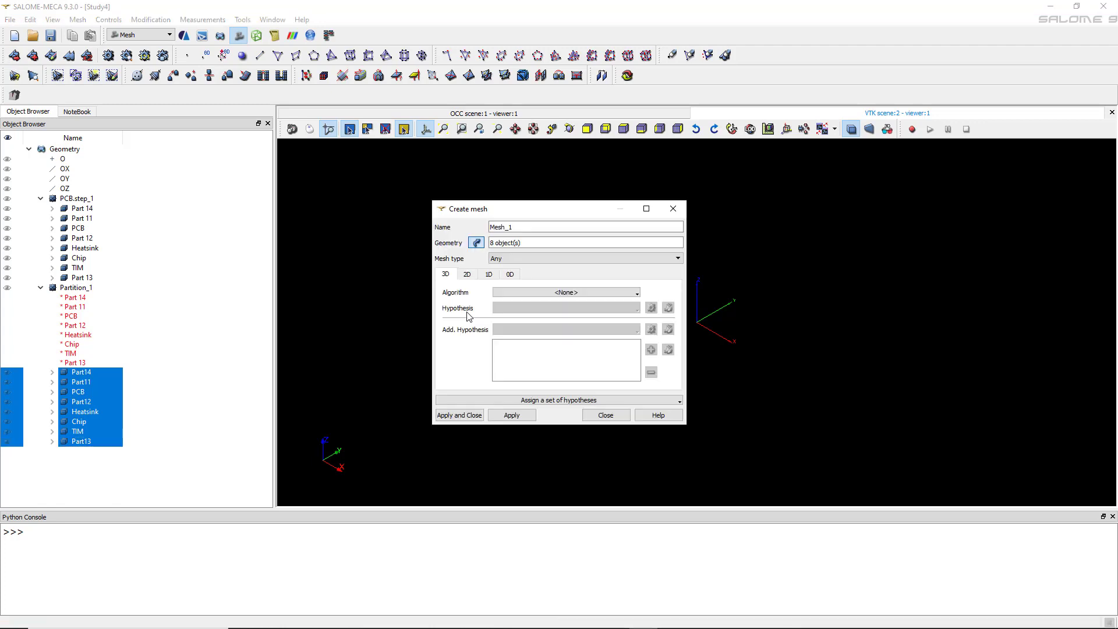
pyautogui.click(604, 295)
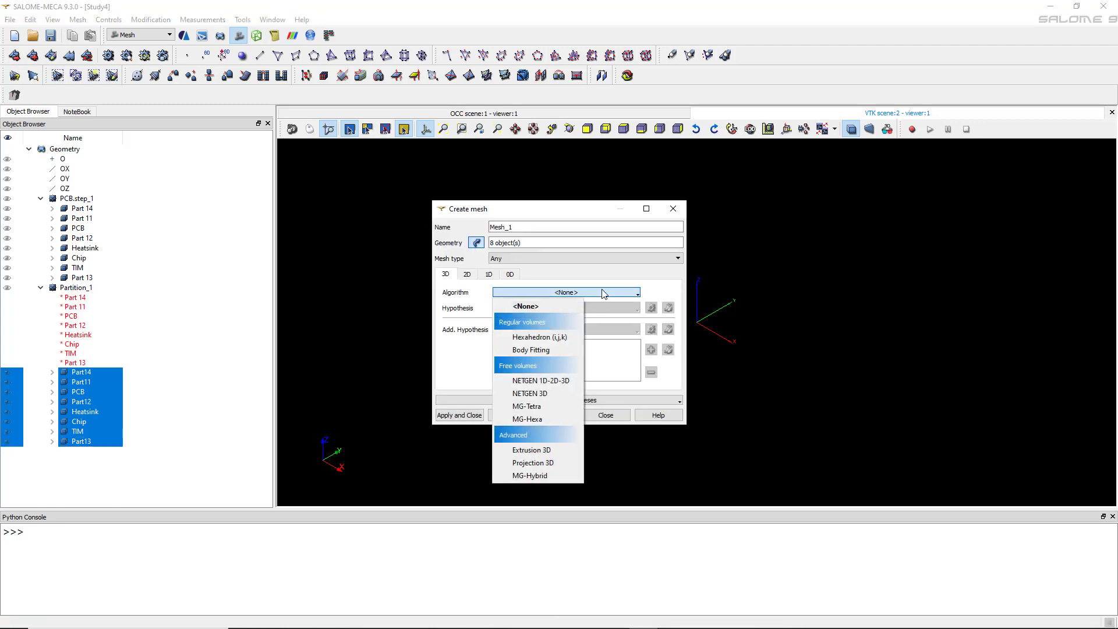
pyautogui.click(536, 383)
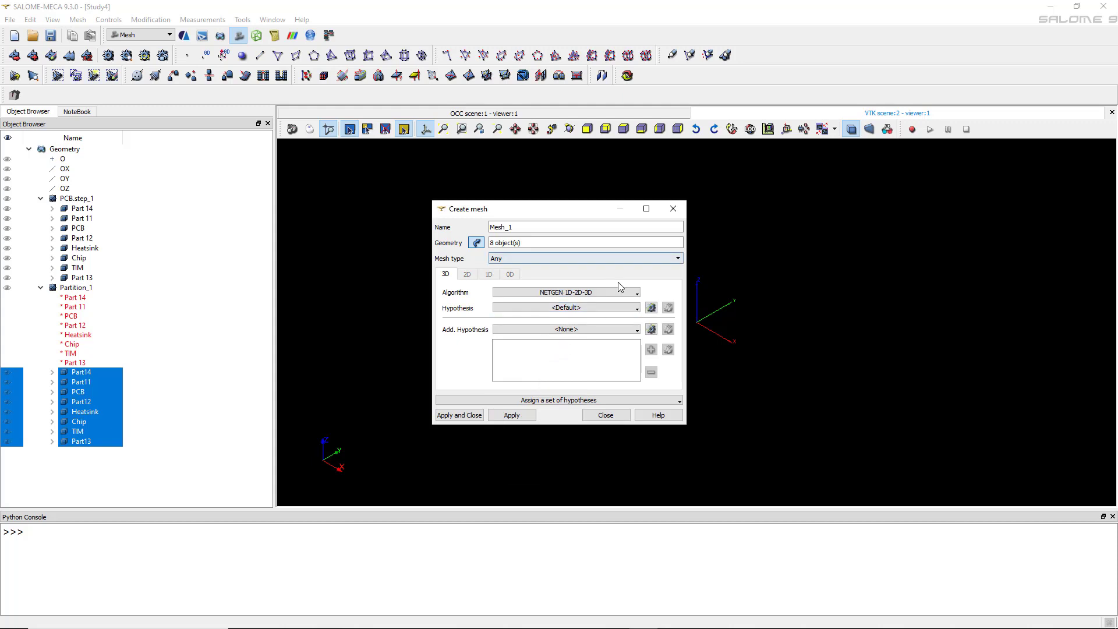
pyautogui.click(656, 312)
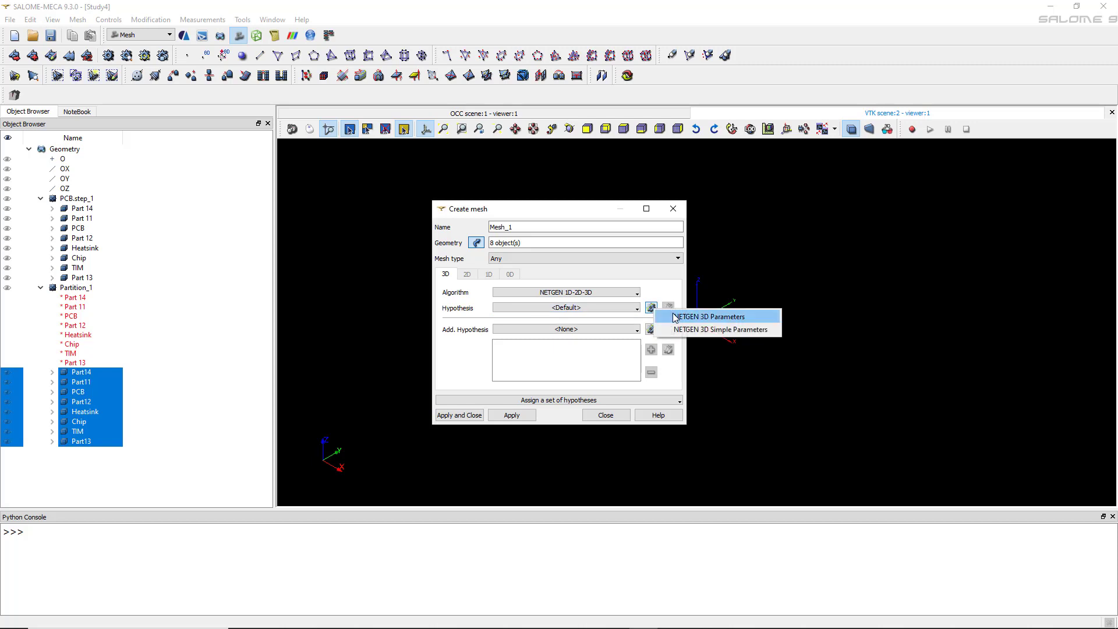
pyautogui.click(677, 316)
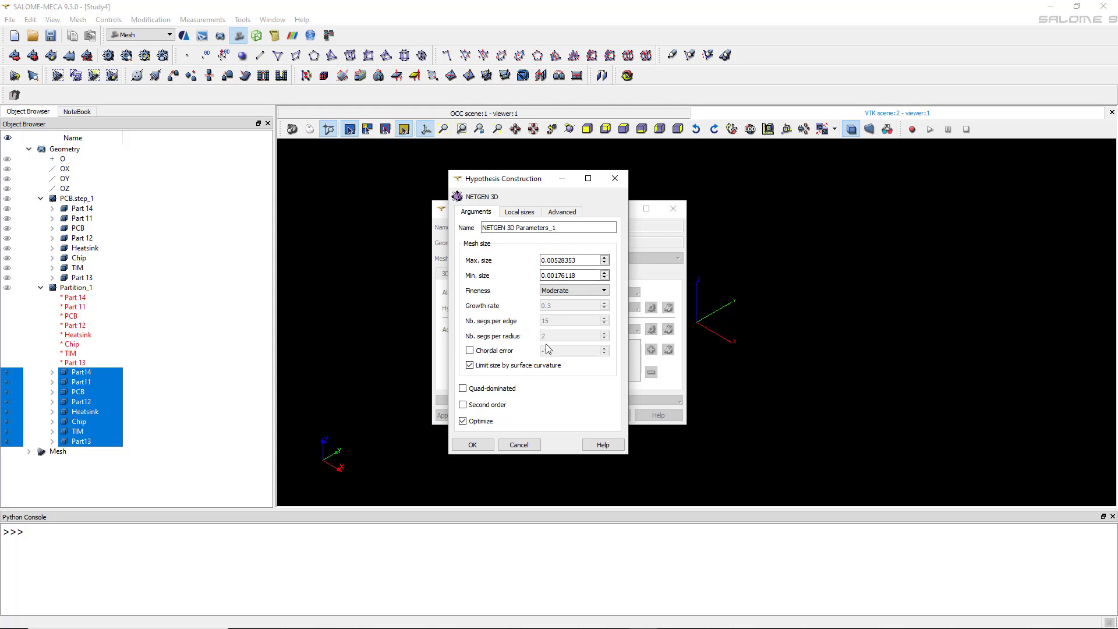
pyautogui.click(472, 444)
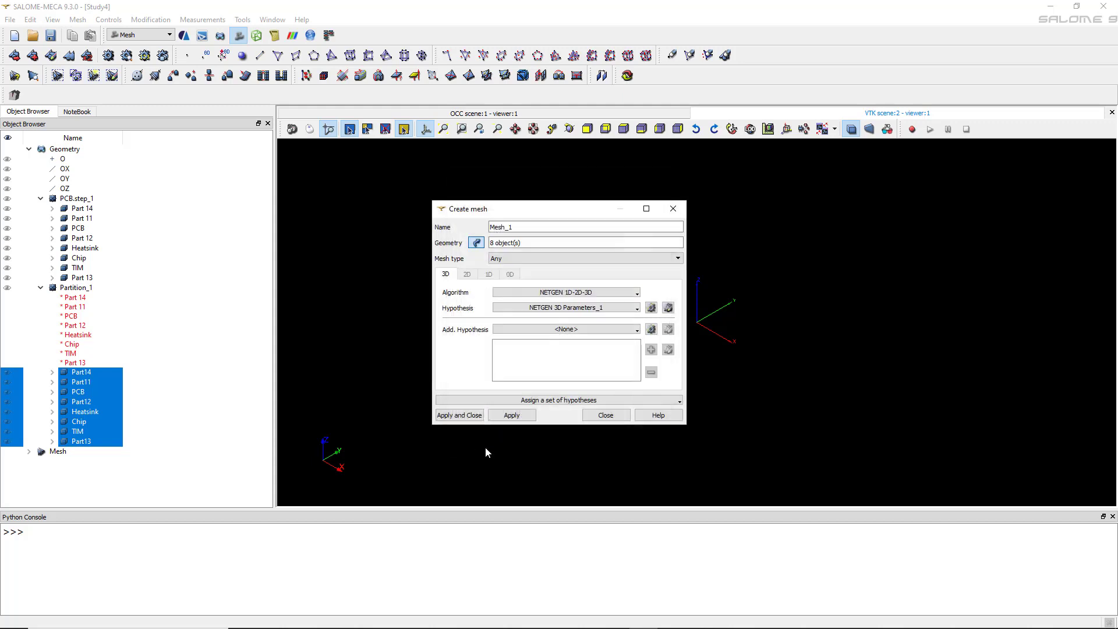
pyautogui.click(461, 416)
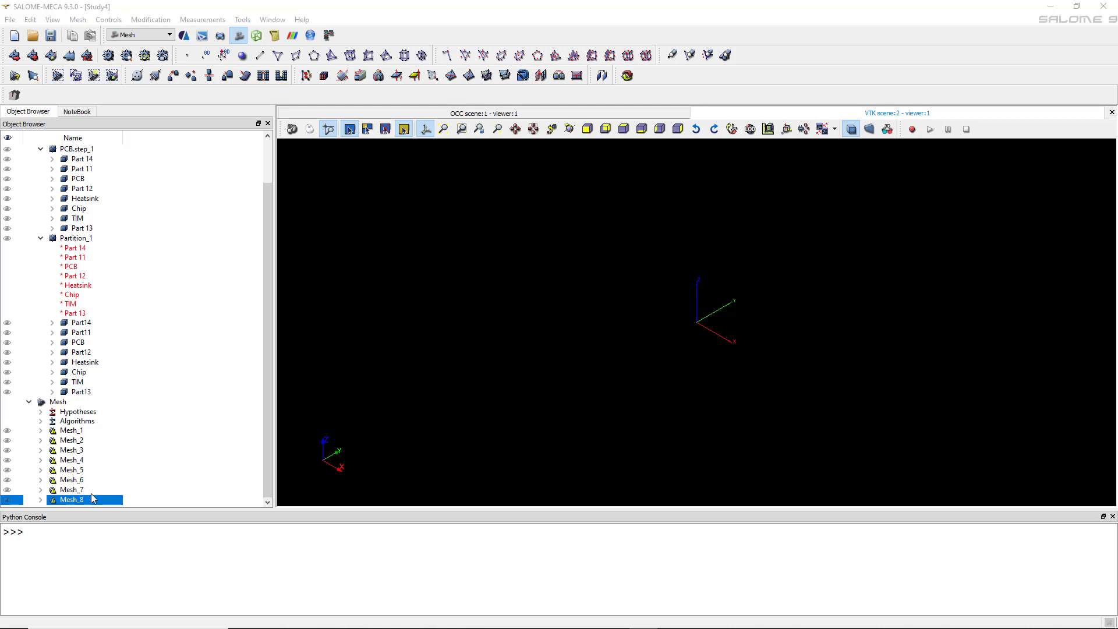
# - Compute Mesh_1 and Mesh_2, closing each computation report
pyautogui.click(73, 435)
pyautogui.rightClick(70, 432)
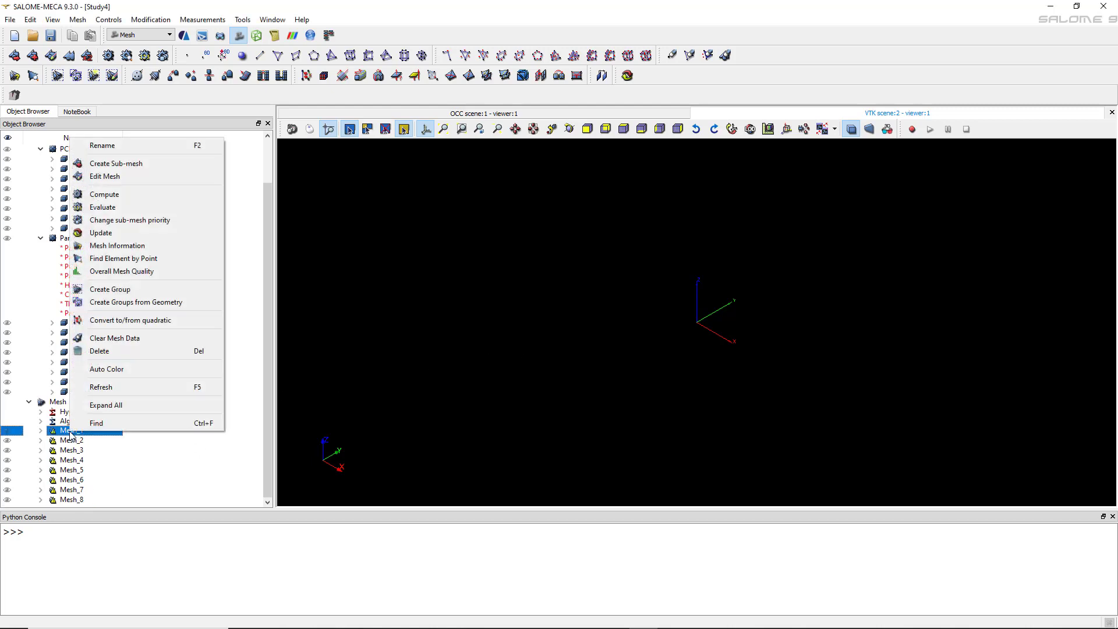
pyautogui.click(105, 194)
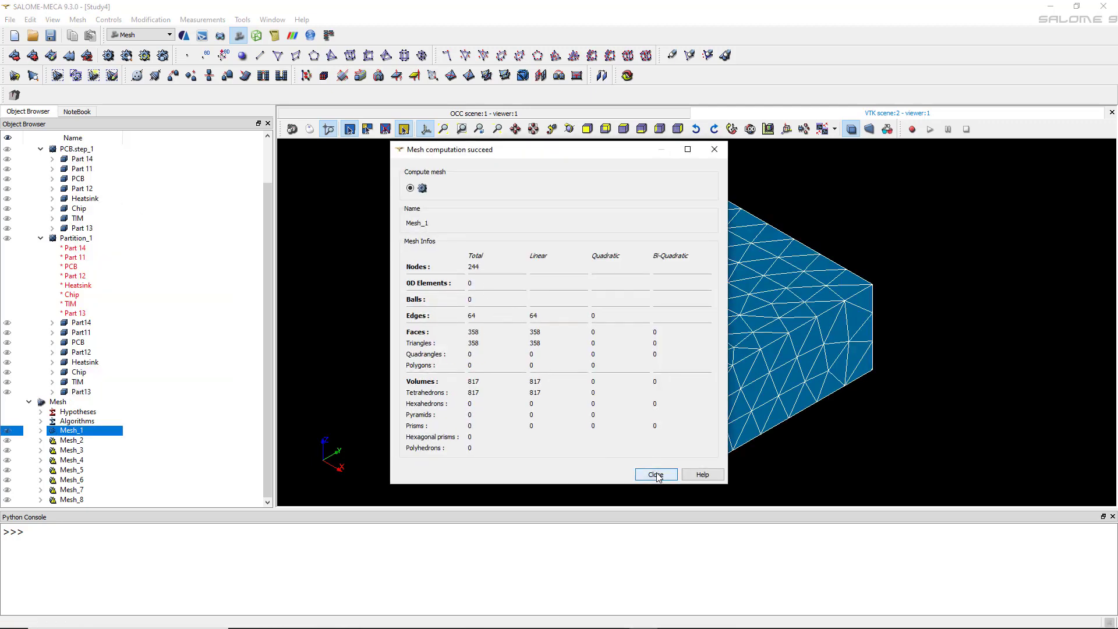
pyautogui.click(654, 474)
pyautogui.click(68, 442)
pyautogui.rightClick(68, 442)
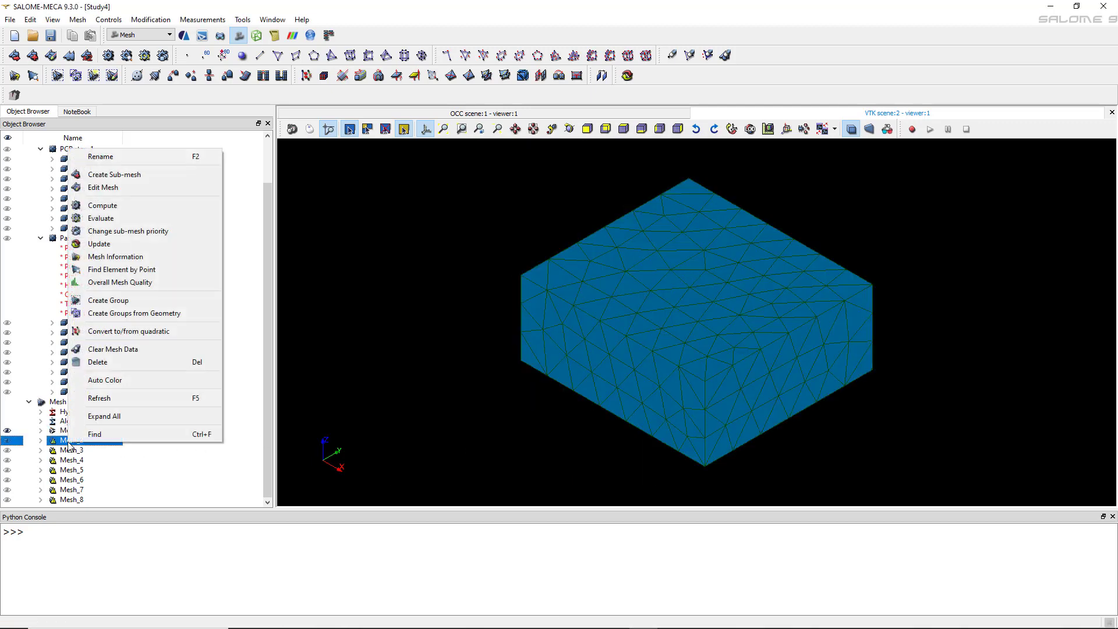
pyautogui.click(96, 203)
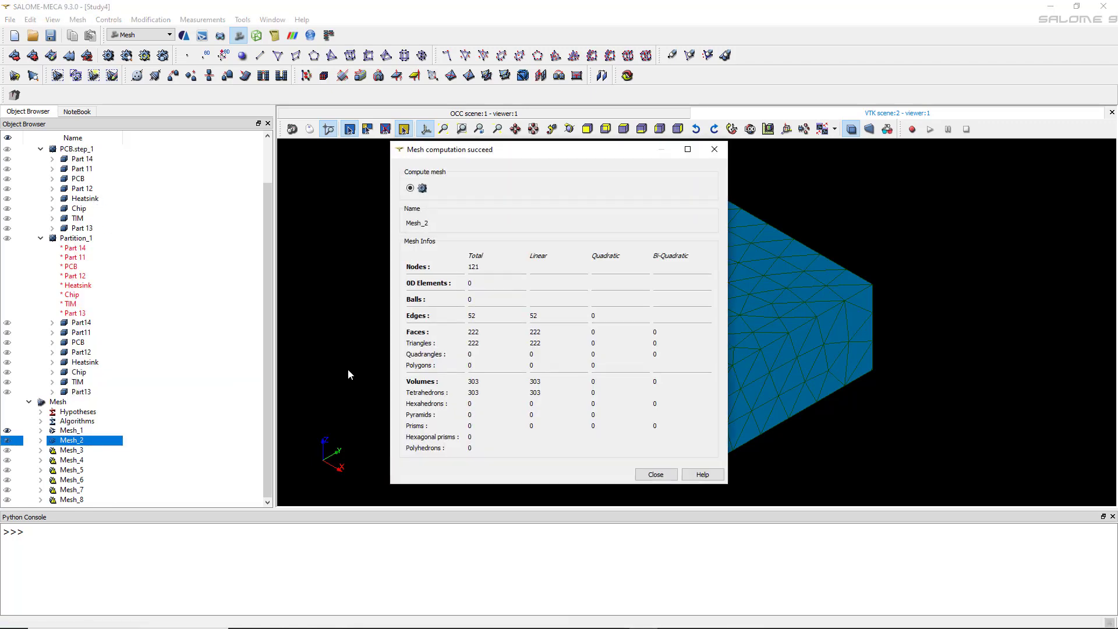
pyautogui.click(654, 474)
# - Compute Mesh_3 and Mesh_4, dismissing their computation reports
pyautogui.click(733, 131)
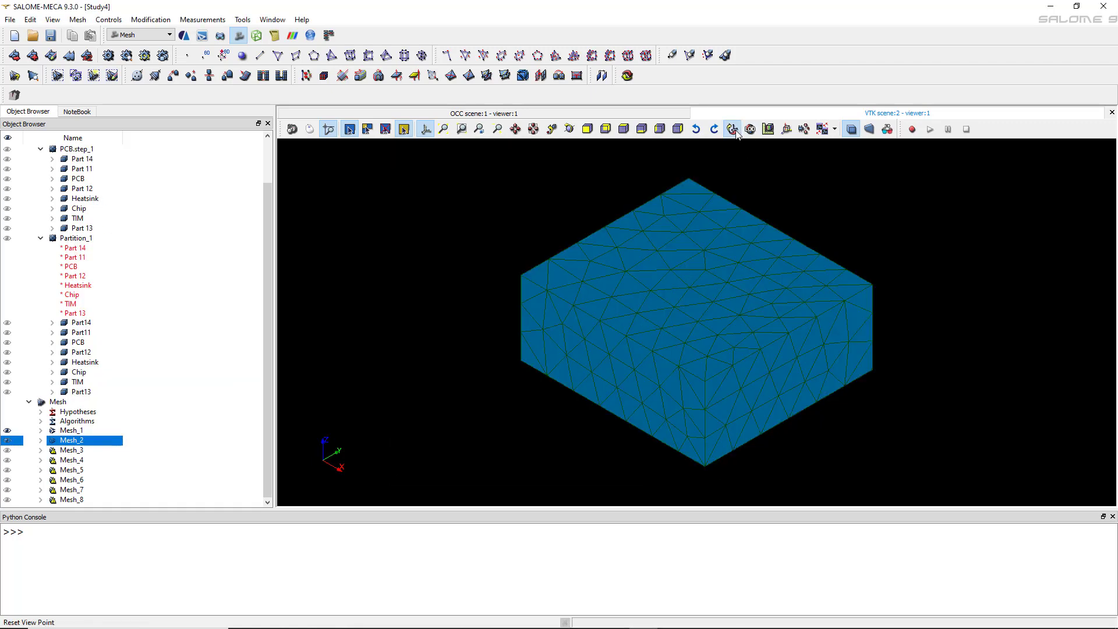
pyautogui.click(66, 452)
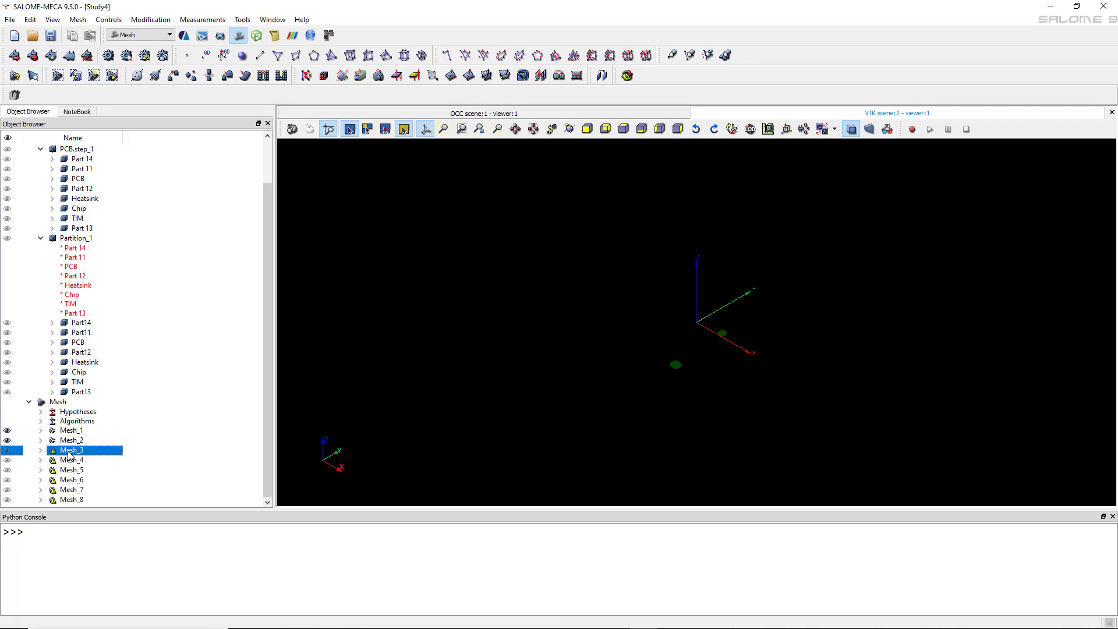
pyautogui.rightClick(67, 453)
pyautogui.click(115, 215)
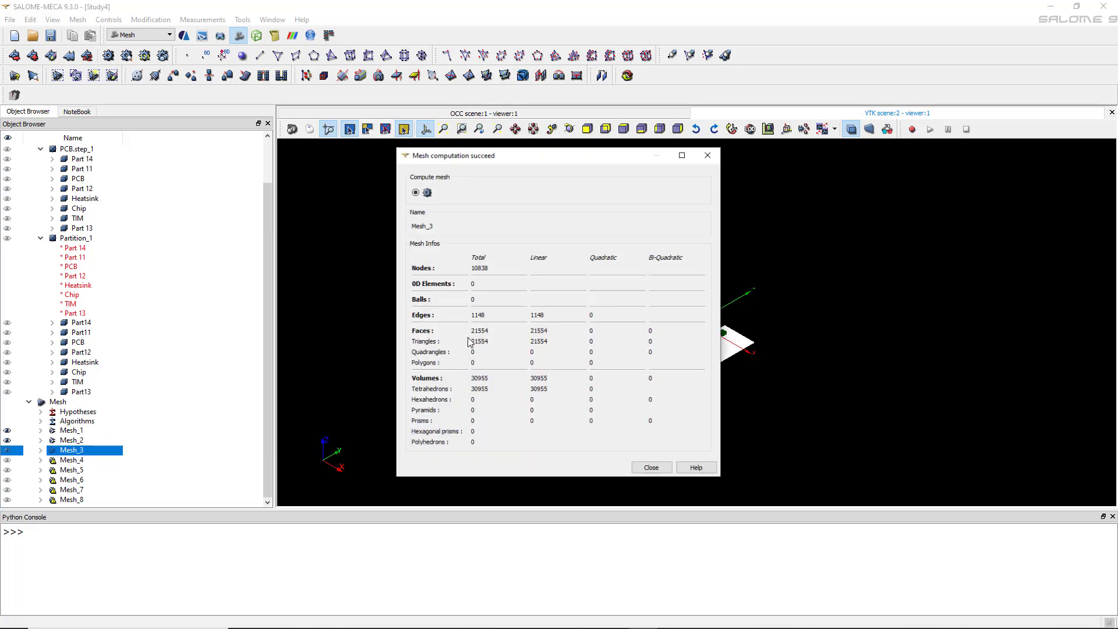
pyautogui.click(656, 475)
pyautogui.scroll(5, 693, 390)
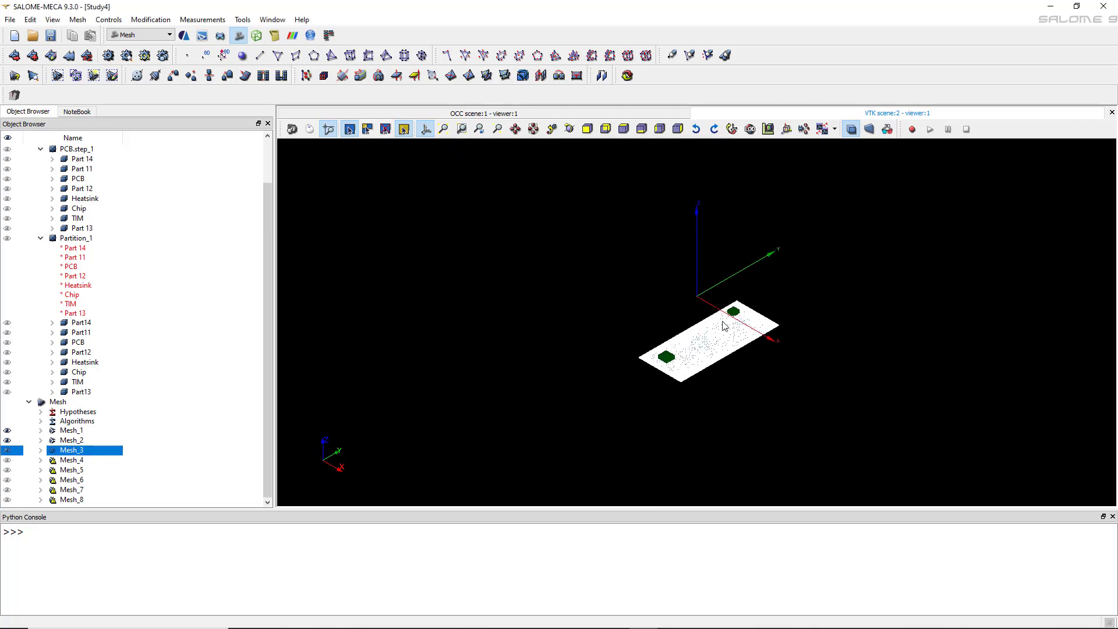
pyautogui.scroll(3, 641, 391)
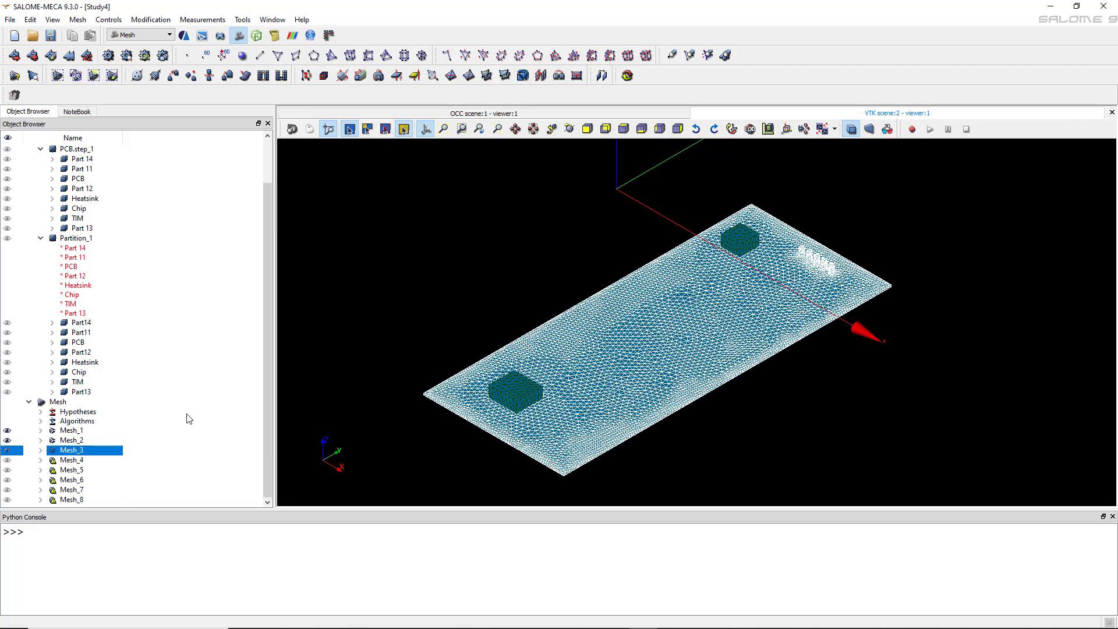
pyautogui.rightClick(69, 461)
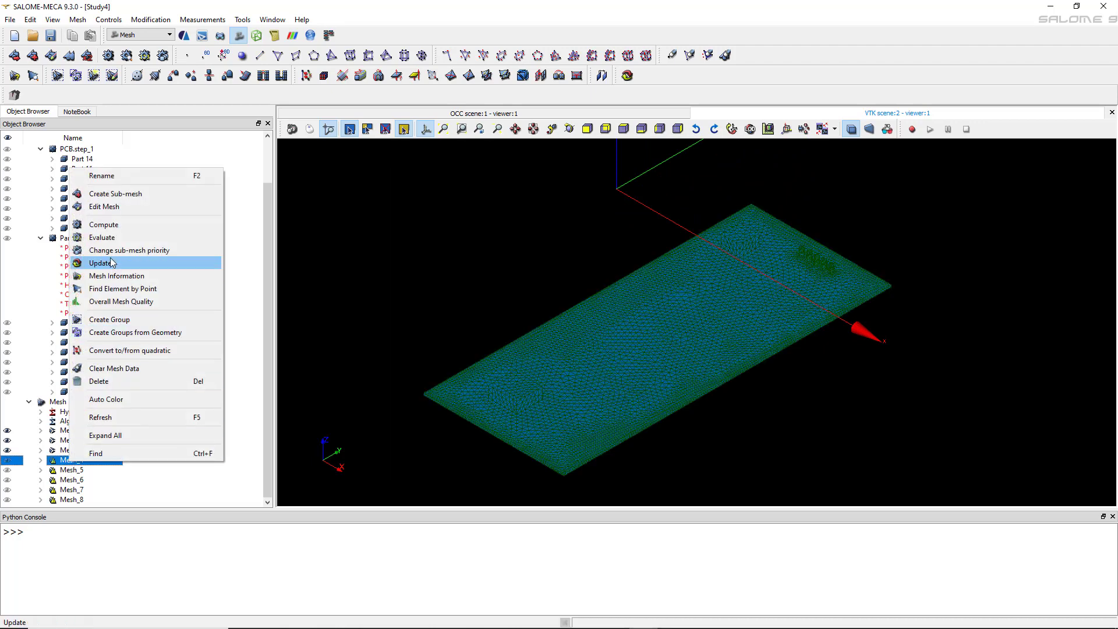
pyautogui.click(137, 224)
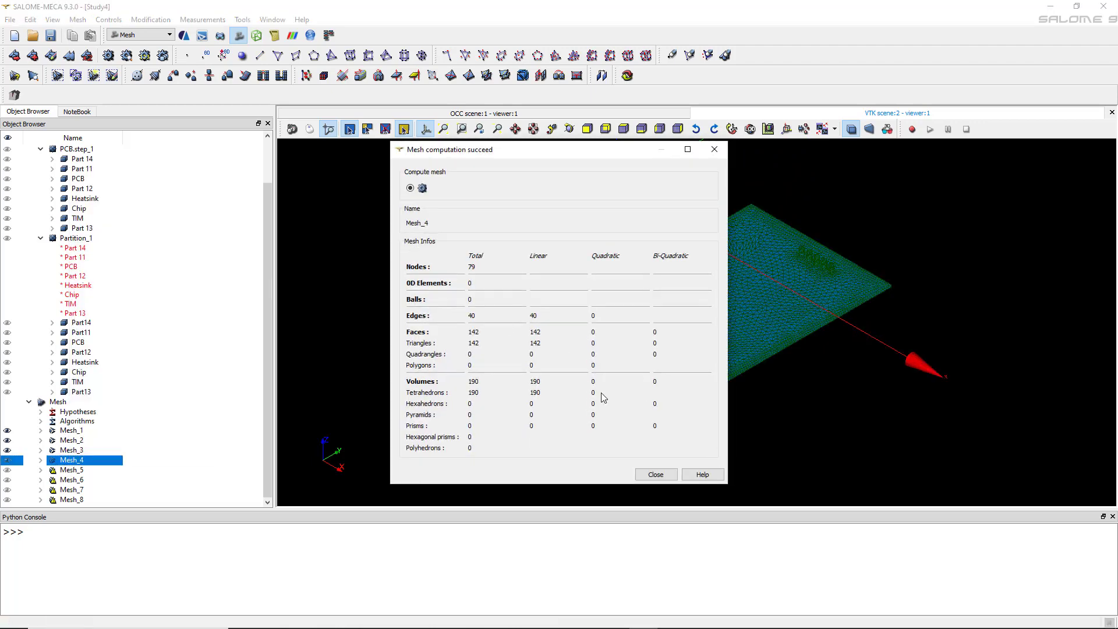
pyautogui.click(655, 475)
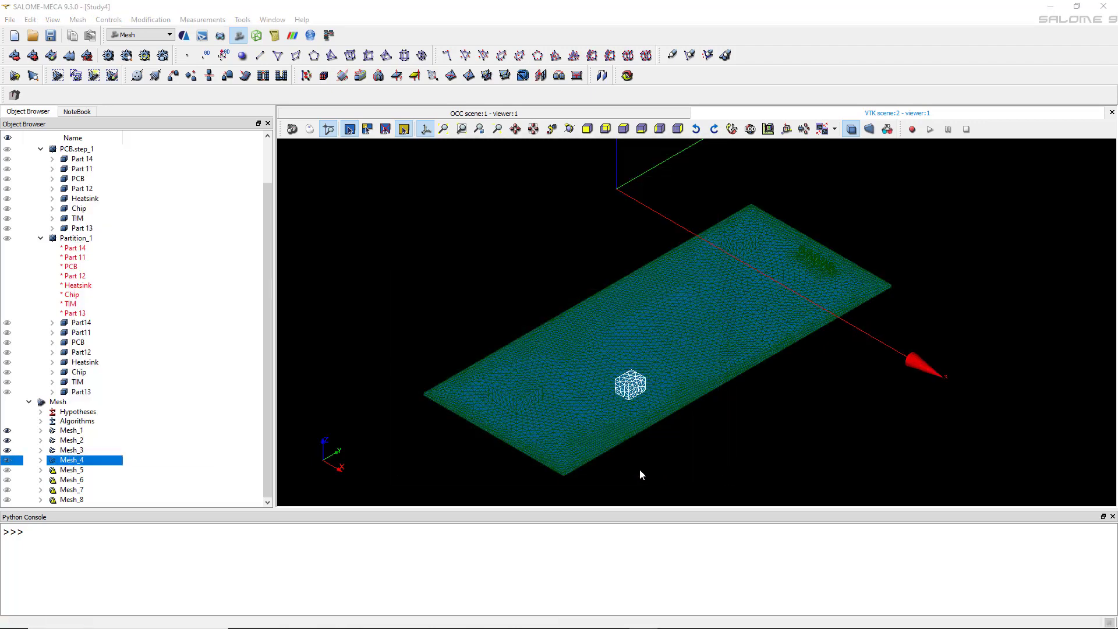
# - Compute Mesh_5 and Mesh_6 and close both computation reports
pyautogui.click(68, 472)
pyautogui.rightClick(68, 473)
pyautogui.click(137, 247)
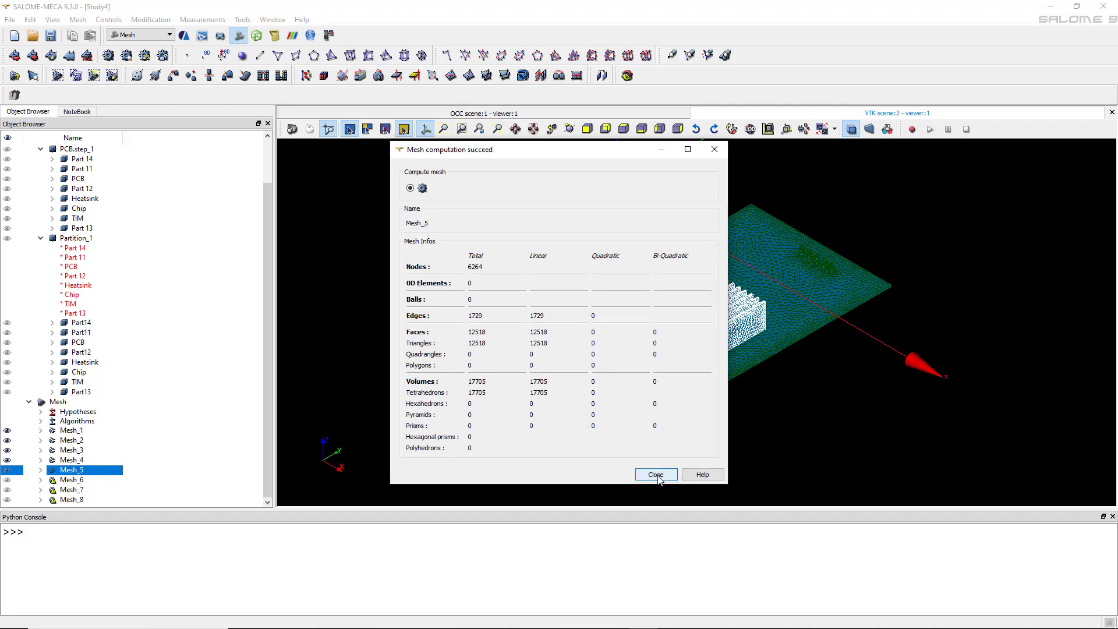
pyautogui.click(656, 474)
pyautogui.click(67, 481)
pyautogui.rightClick(67, 484)
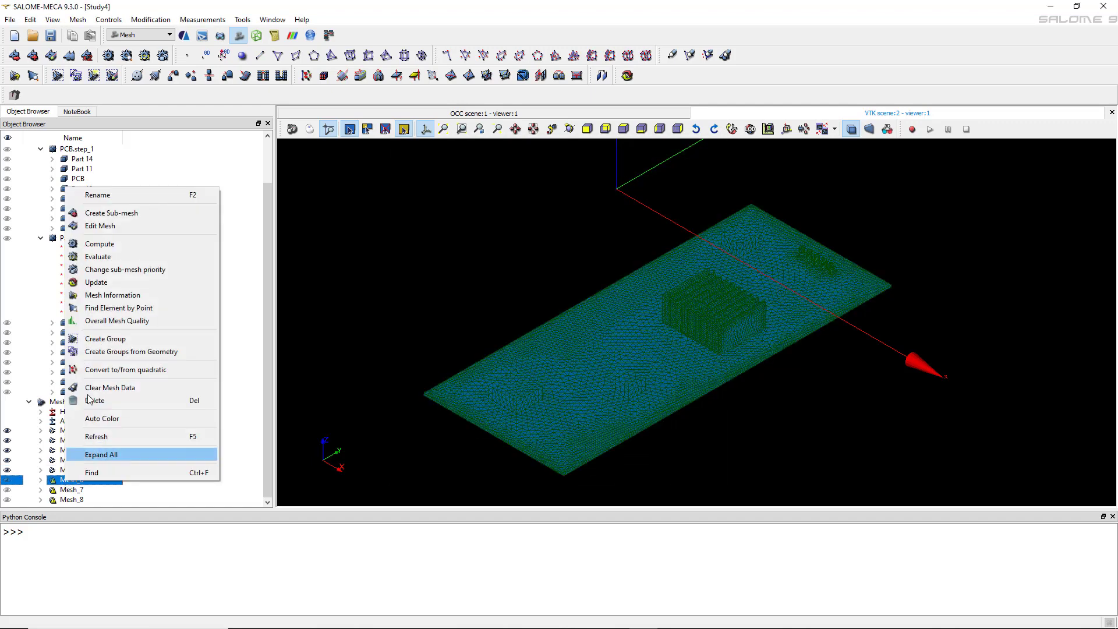
pyautogui.click(111, 255)
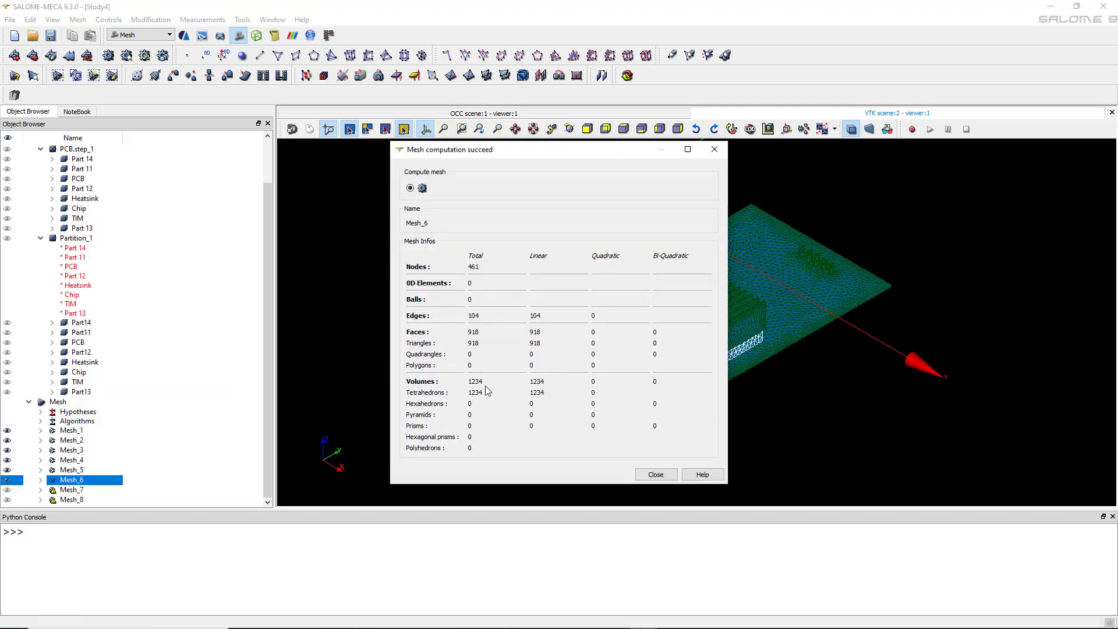
pyautogui.click(656, 474)
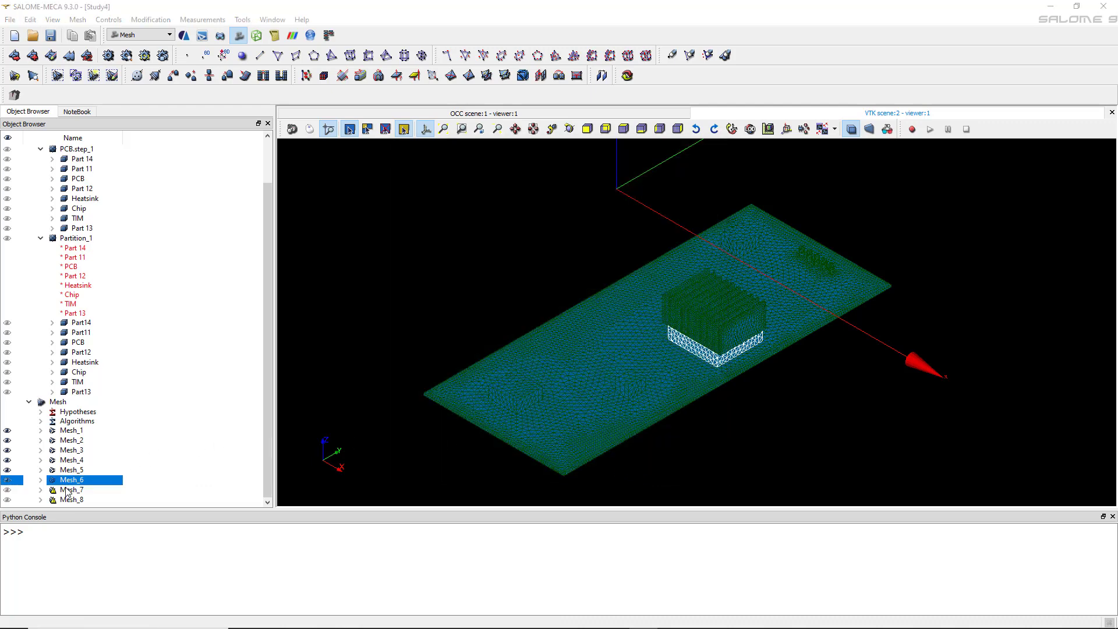
# - Compute the remaining meshes, Mesh_7 and Mesh_8, and close their computation reports
pyautogui.click(67, 491)
pyautogui.rightClick(69, 491)
pyautogui.click(113, 257)
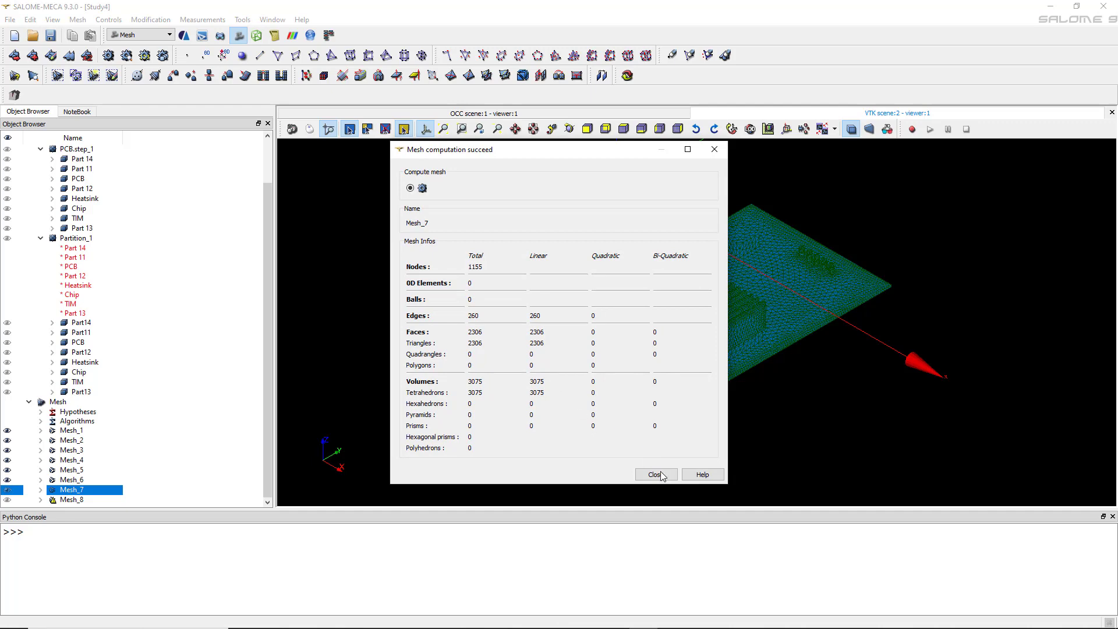
pyautogui.click(655, 474)
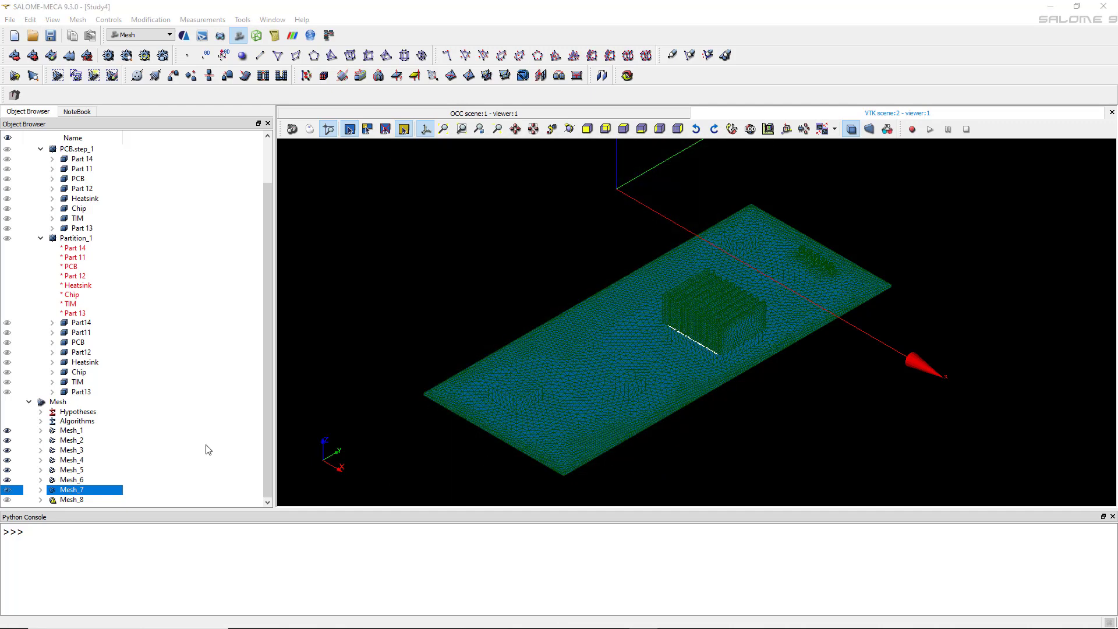
pyautogui.click(68, 500)
pyautogui.rightClick(67, 499)
pyautogui.click(113, 261)
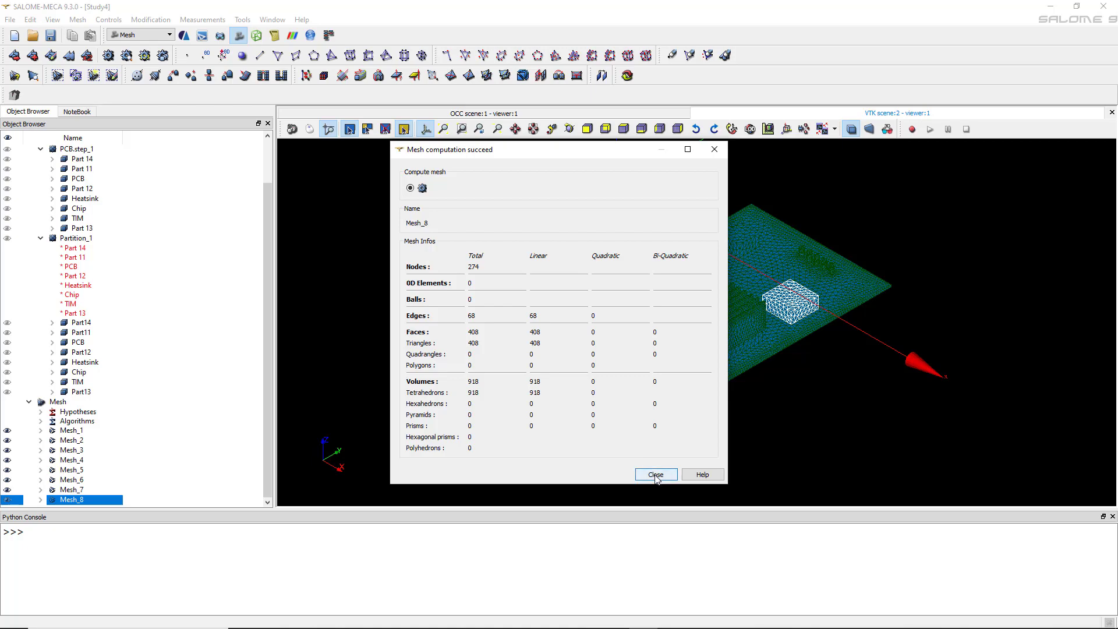
pyautogui.click(656, 474)
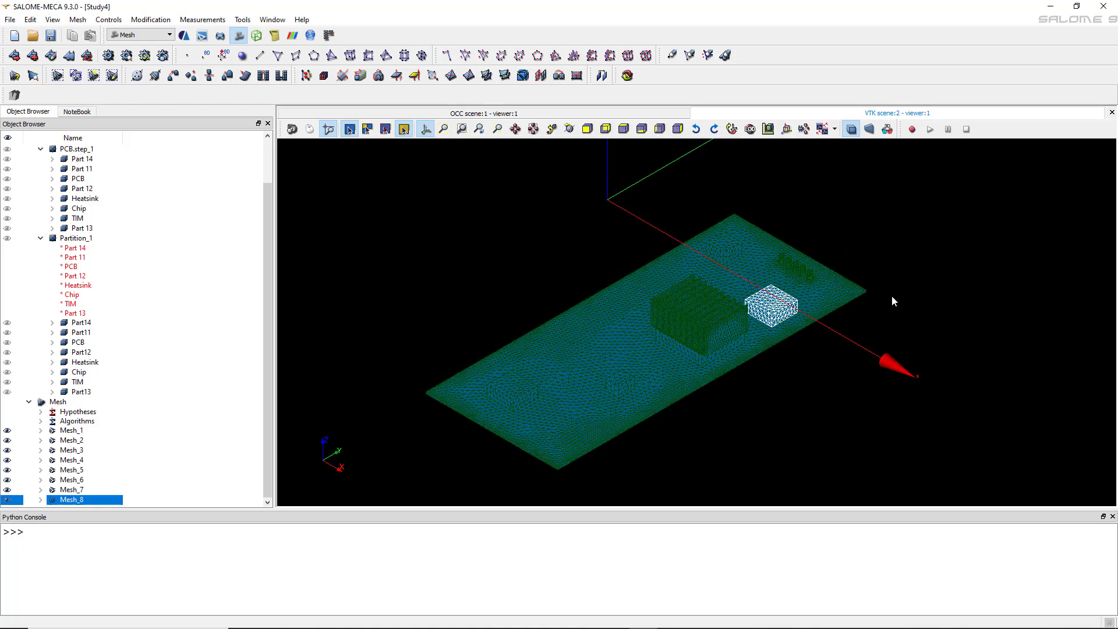
pyautogui.scroll(2, 774, 396)
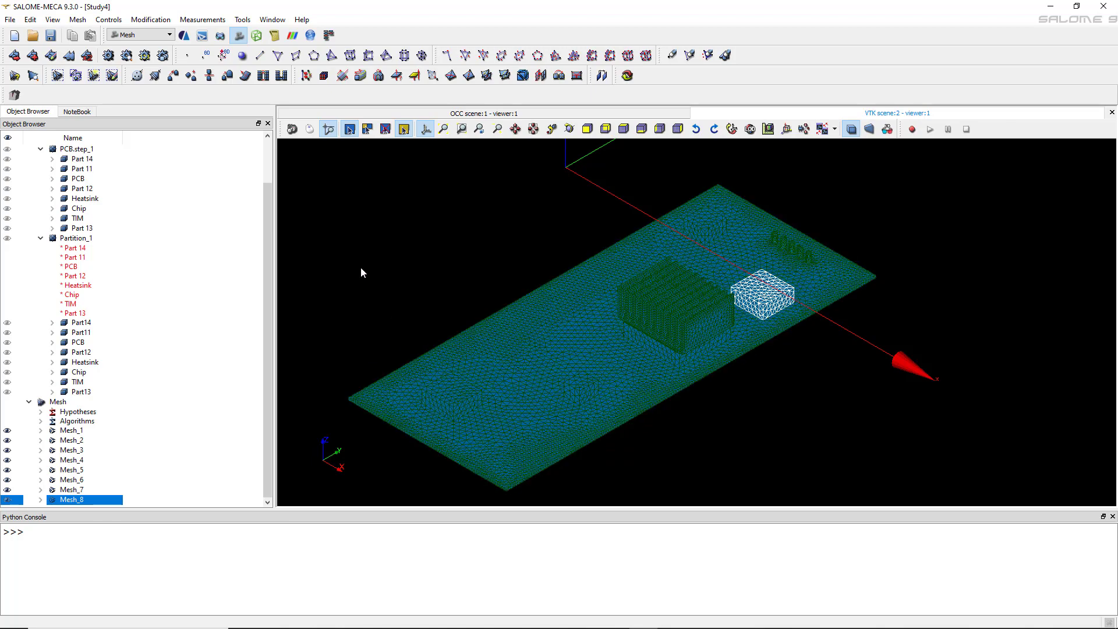
pyautogui.scroll(-1, 361, 265)
pyautogui.scroll(2, 361, 266)
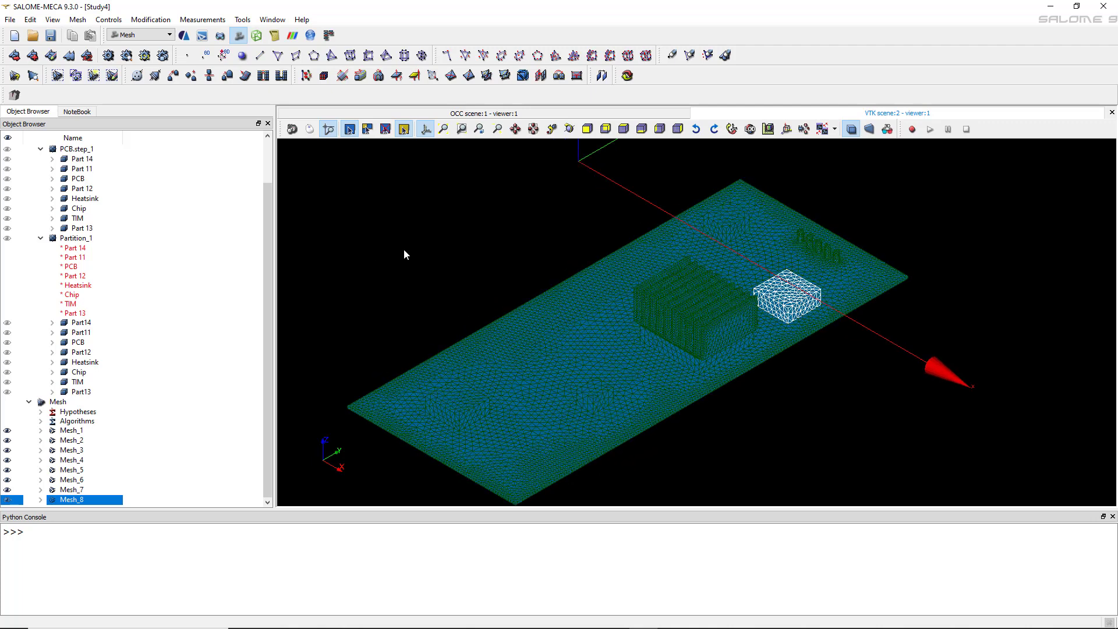
pyautogui.scroll(-1, 411, 244)
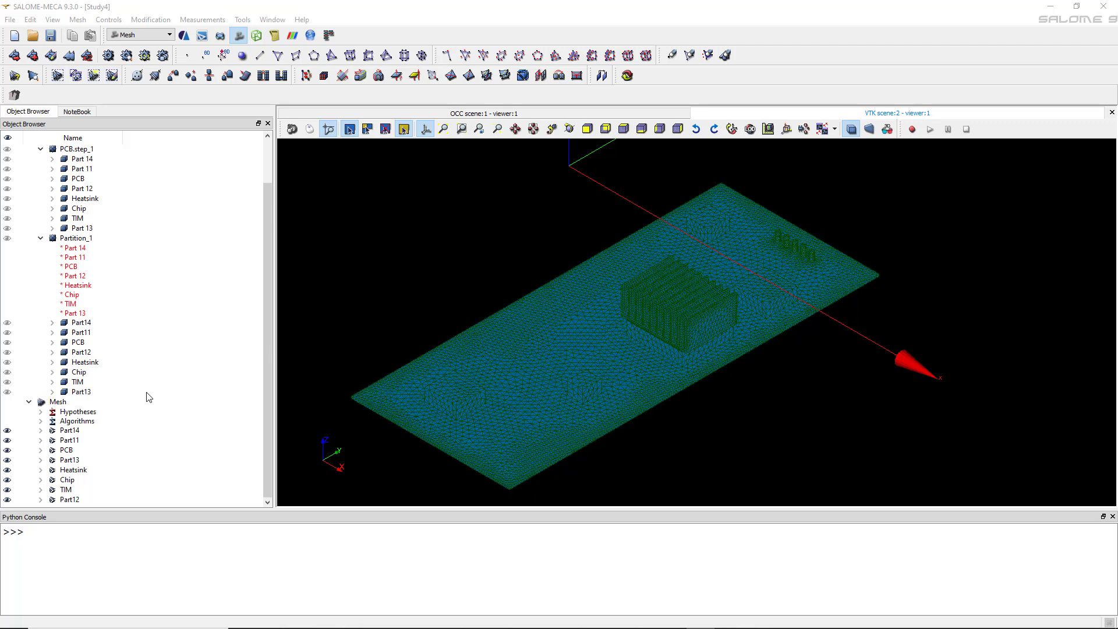
# - Create a mesh group from geometry on the Heatsink mesh, using the heatsink's convection faces as the element geometry
pyautogui.click(40, 469)
pyautogui.click(74, 470)
pyautogui.scroll(-1, 76, 472)
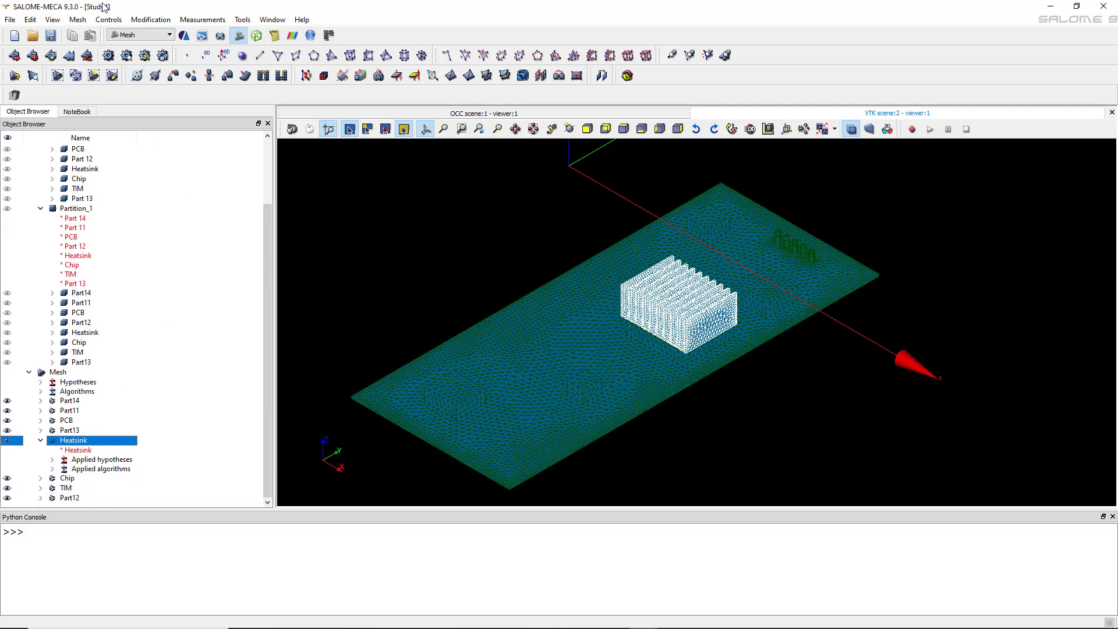
pyautogui.click(79, 19)
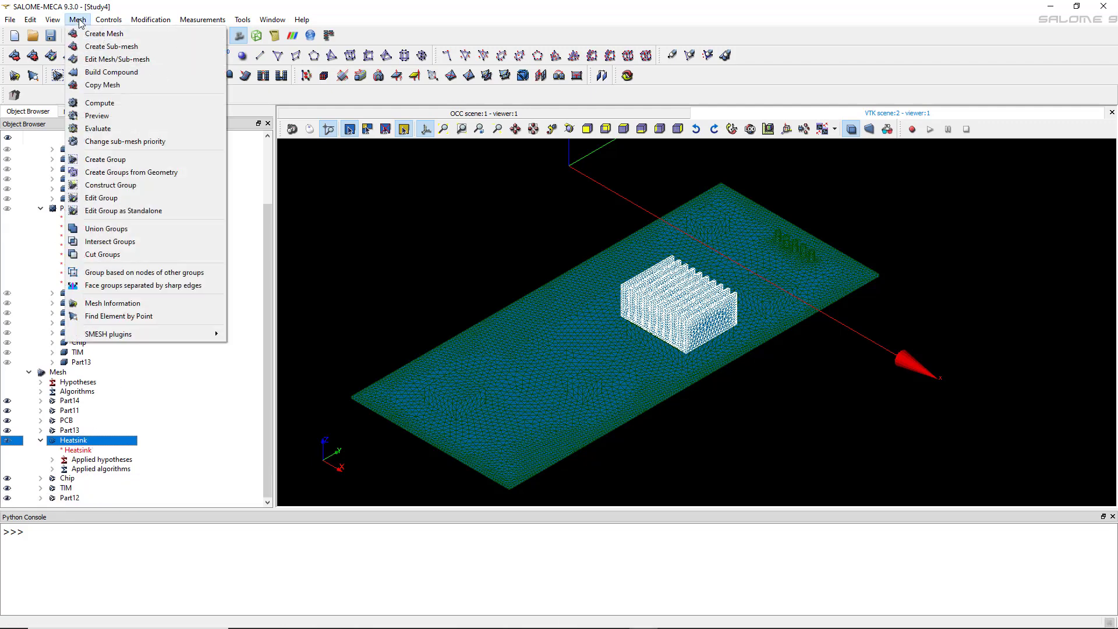
pyautogui.click(147, 171)
pyautogui.moveTo(523, 158); pyautogui.dragTo(337, 170)
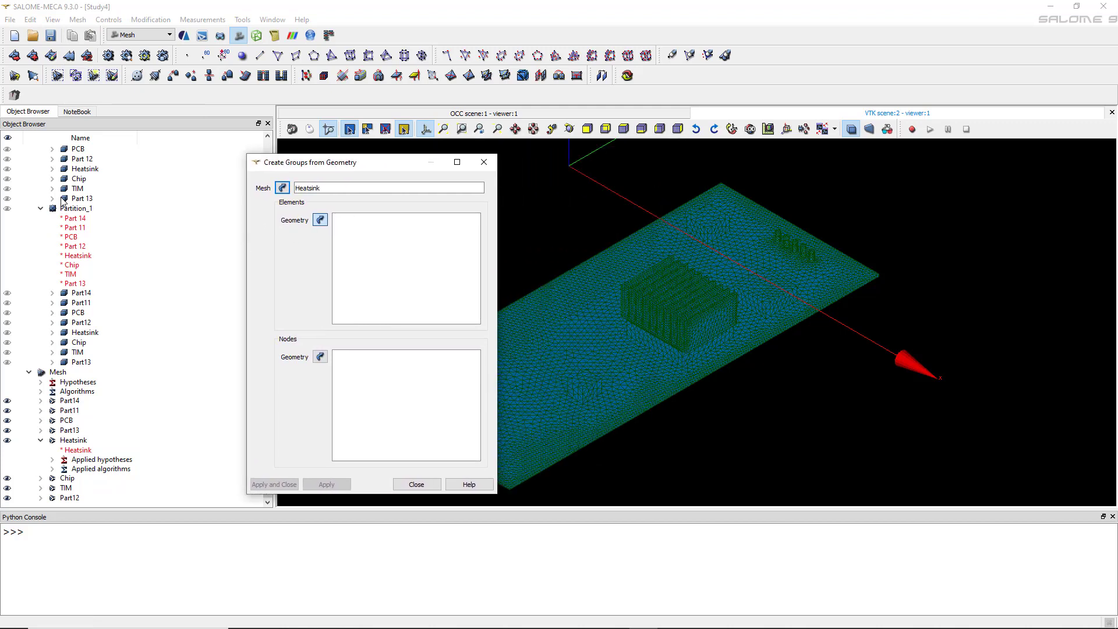
pyautogui.click(52, 332)
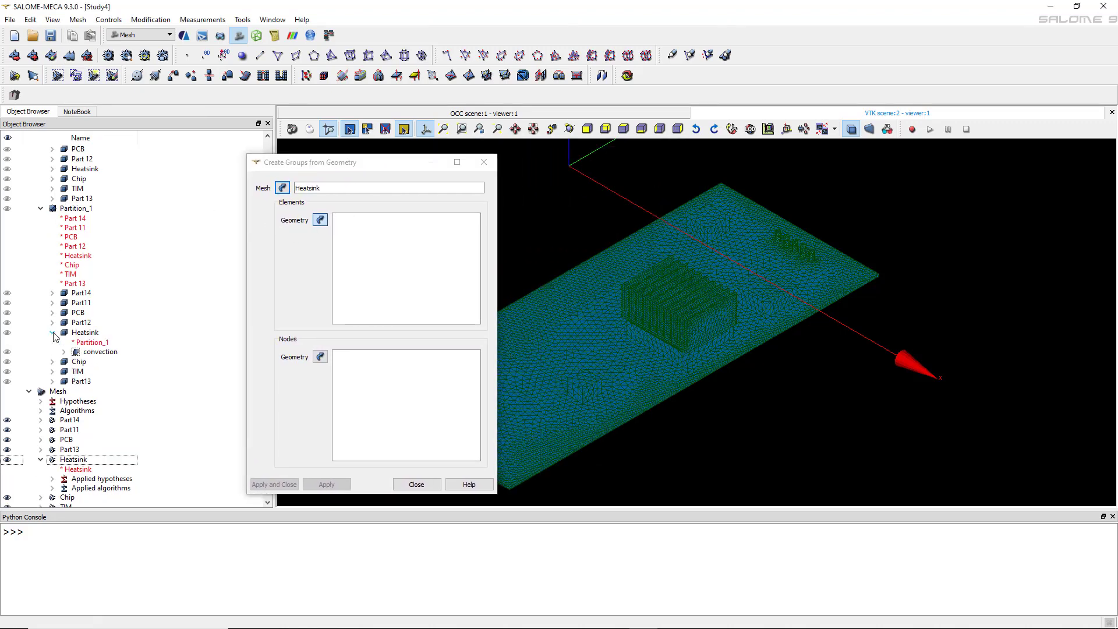
pyautogui.click(100, 353)
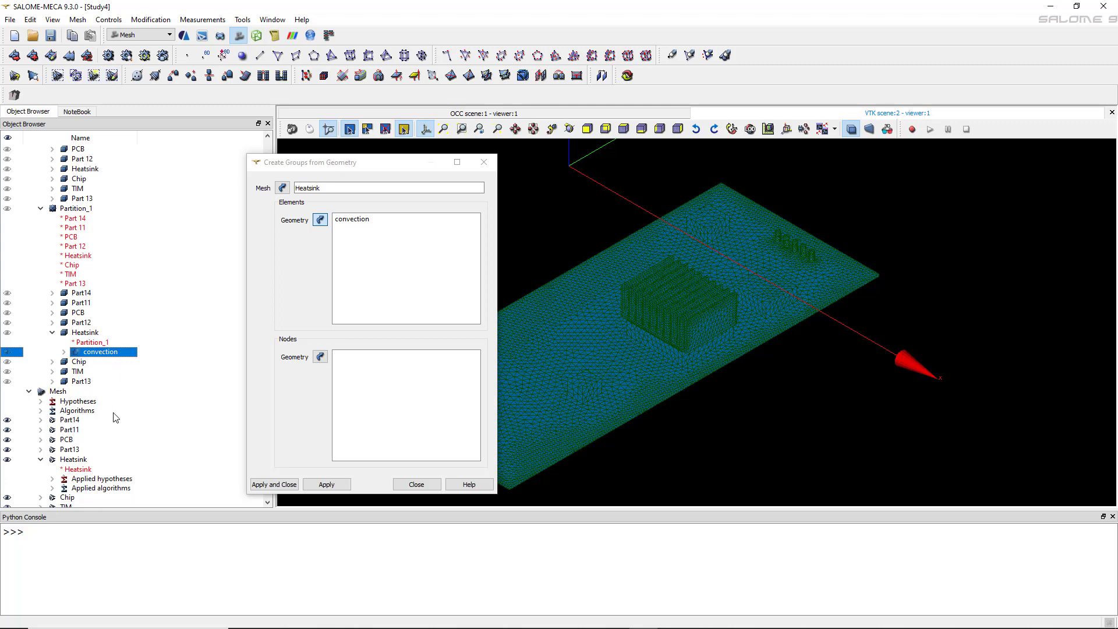
pyautogui.scroll(-1, 116, 366)
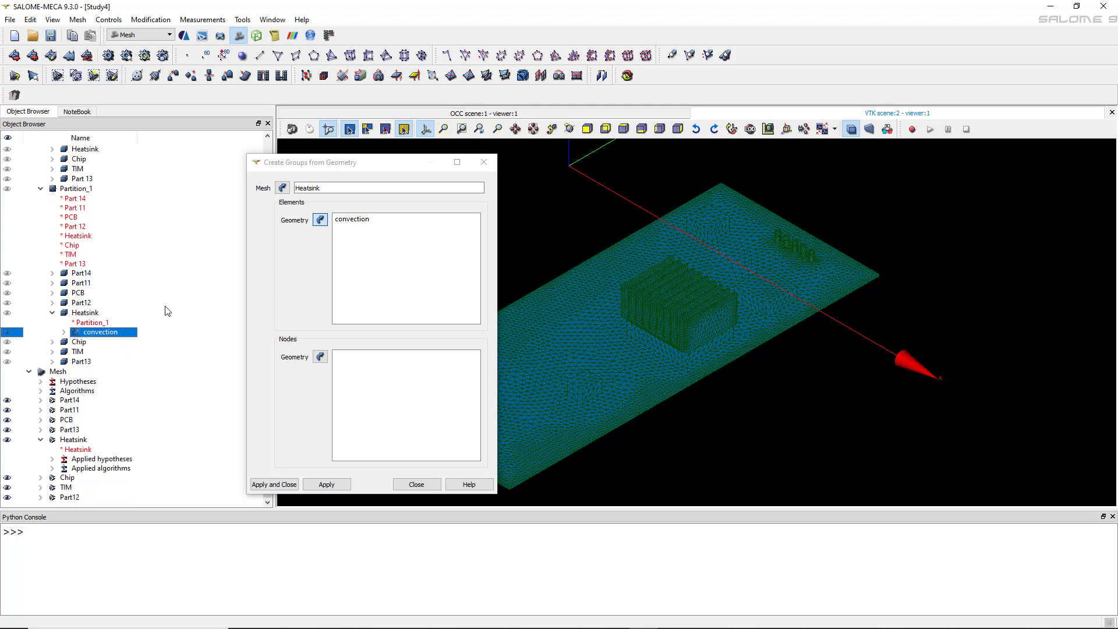
pyautogui.click(281, 187)
pyautogui.click(284, 483)
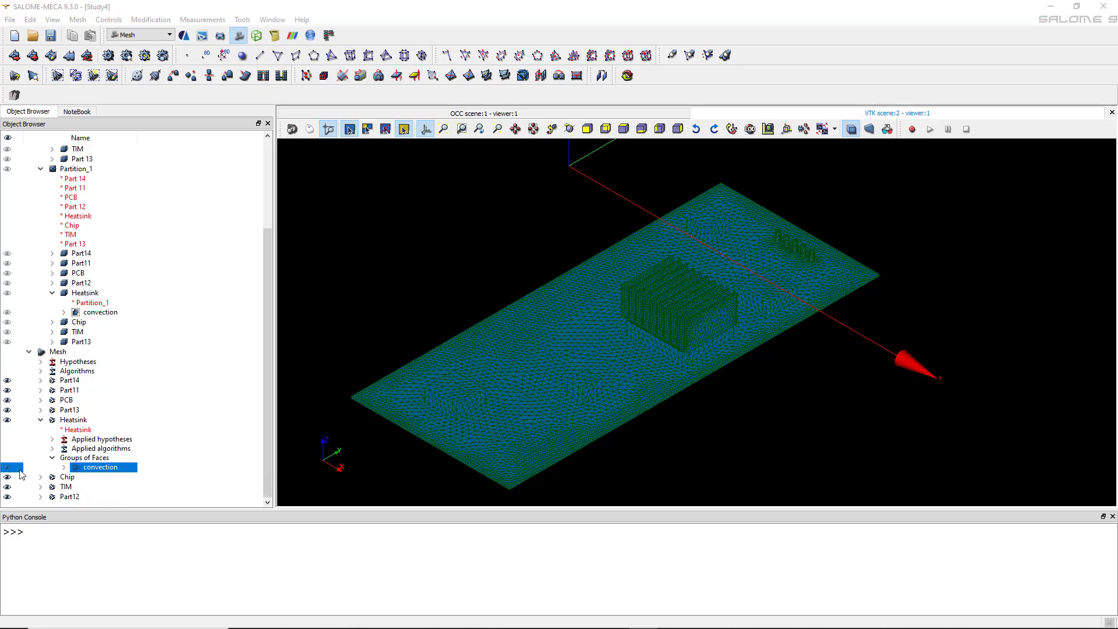
# - Display only the heatsink's convection face group and inspect it from below
pyautogui.rightClick(111, 467)
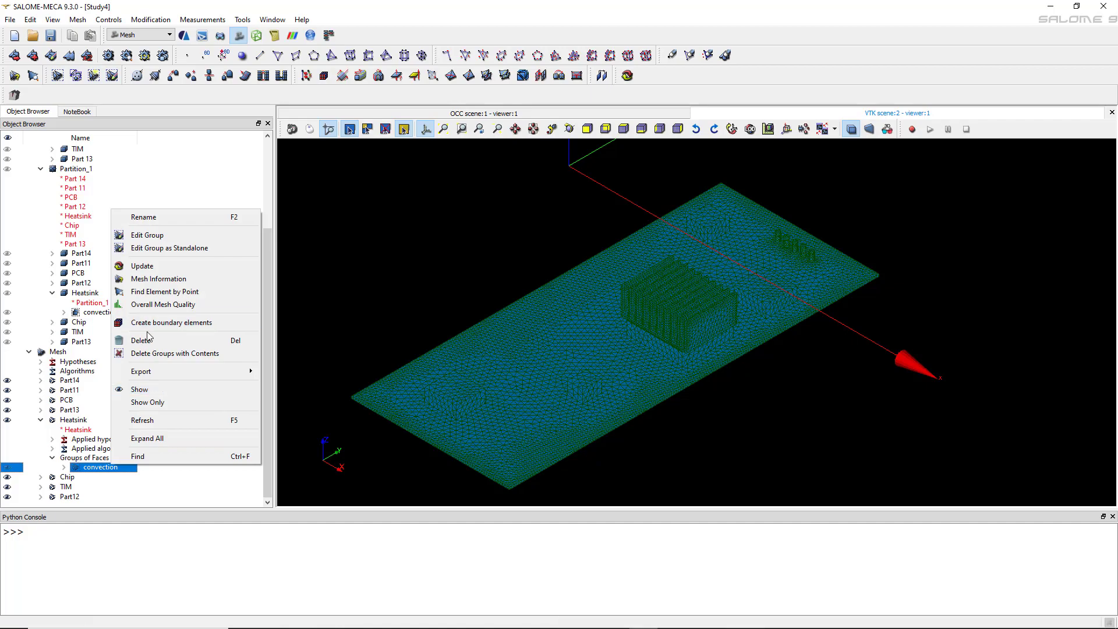
pyautogui.click(153, 401)
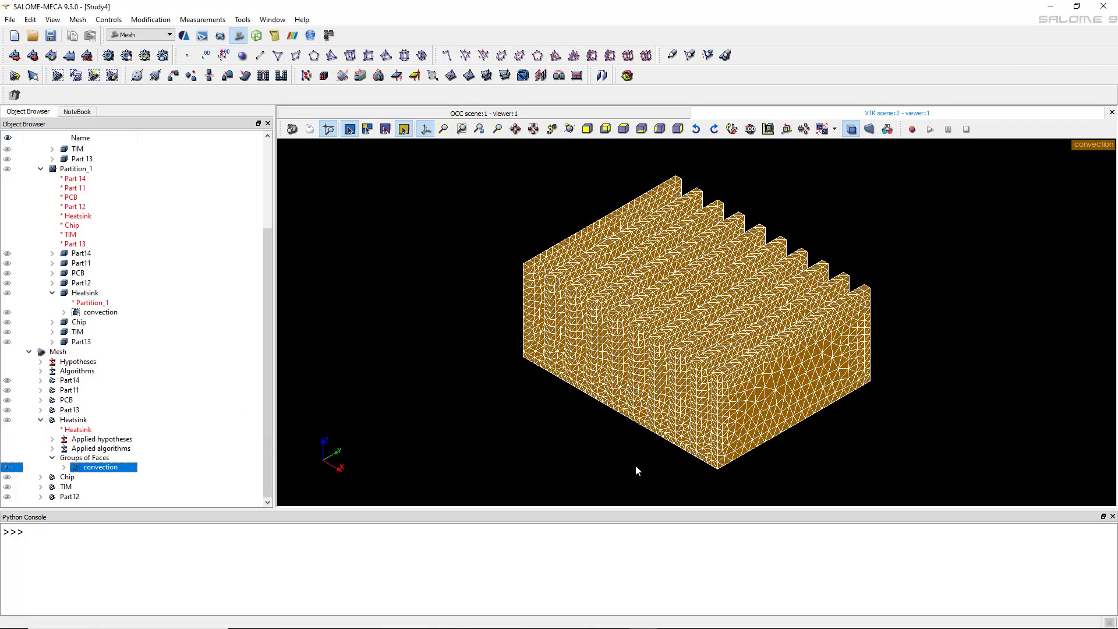
pyautogui.keyDown('ctrl'); pyautogui.moveTo(636, 466); pyautogui.dragTo(643, 331, button='right'); pyautogui.keyUp('ctrl')
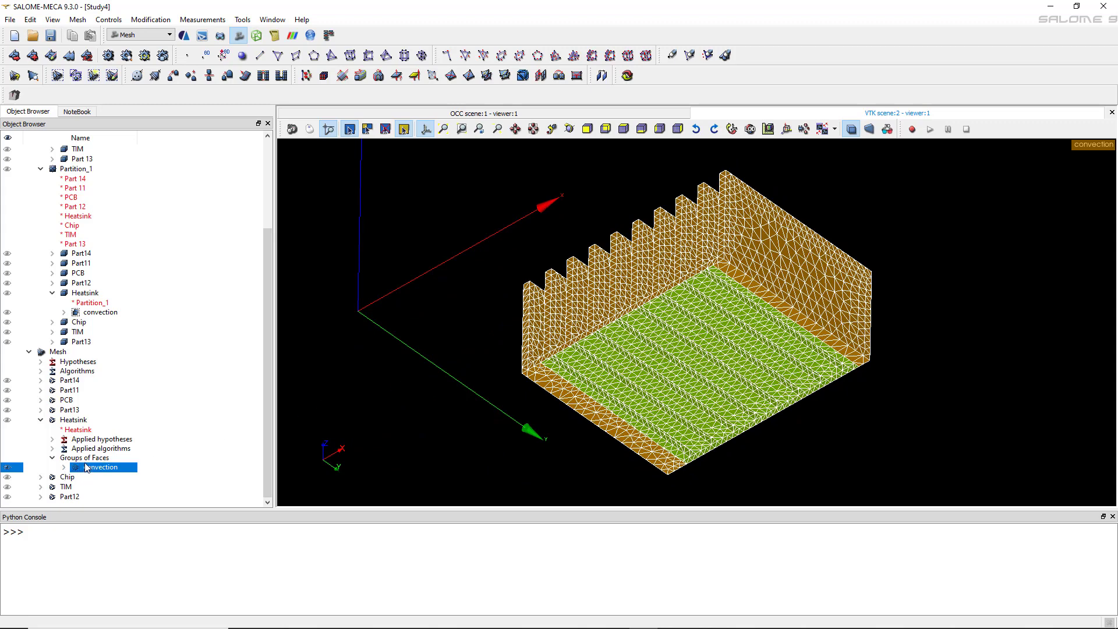
# - Build a compound of all eight part meshes, creating groups from input objects and without merging coincident nodes and elements
pyautogui.click(41, 420)
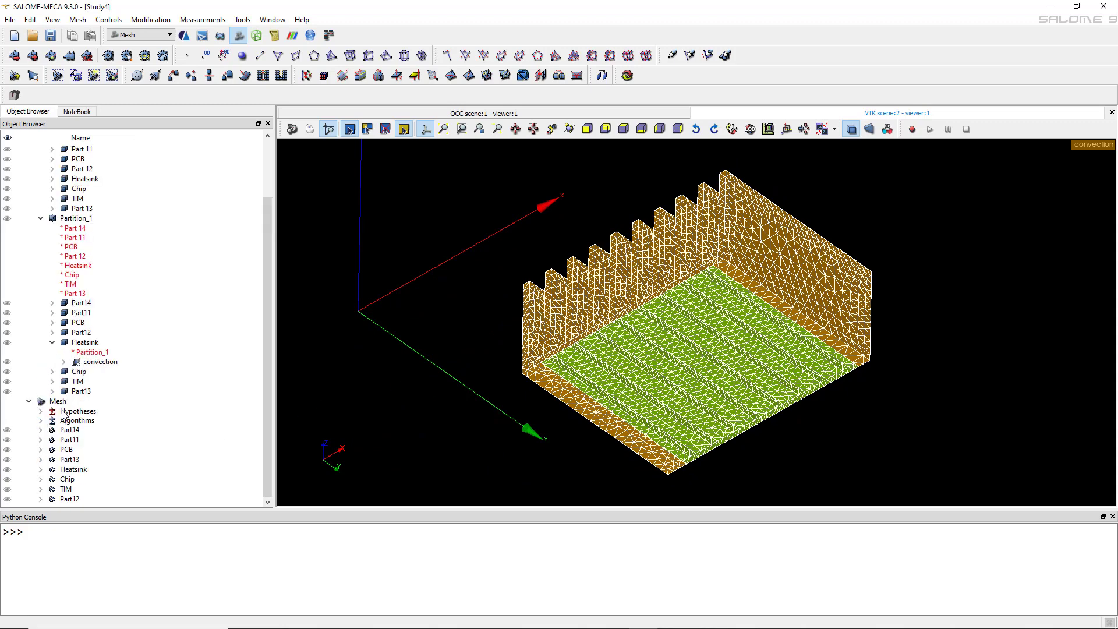
pyautogui.click(77, 498)
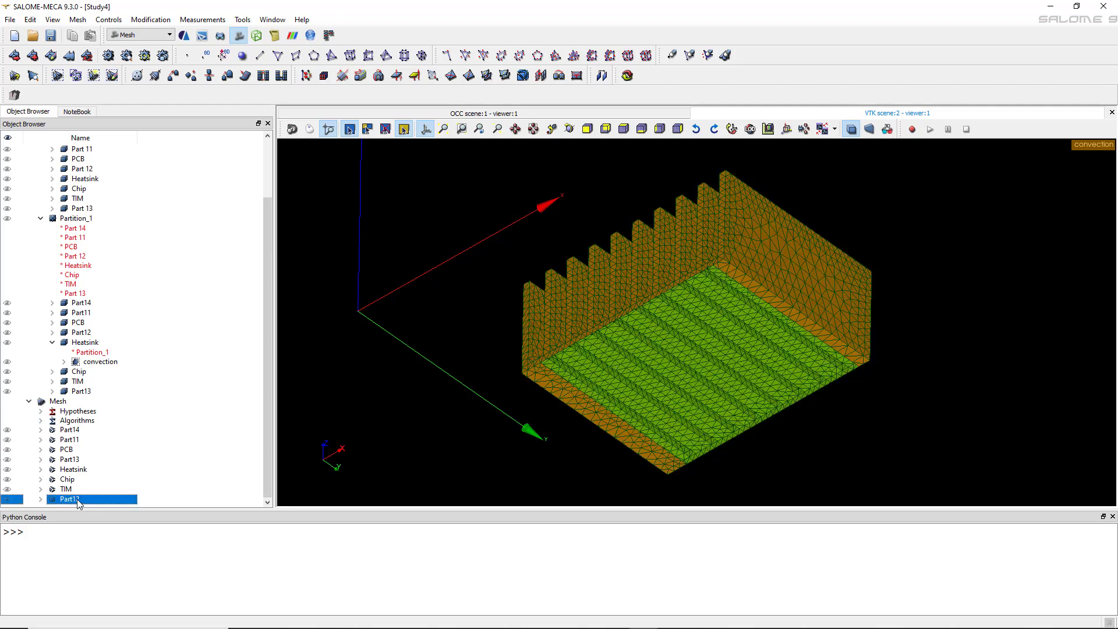
pyautogui.keyDown('shift'); pyautogui.click(76, 414); pyautogui.keyUp('shift')
pyautogui.keyDown('shift'); pyautogui.click(76, 422); pyautogui.keyUp('shift')
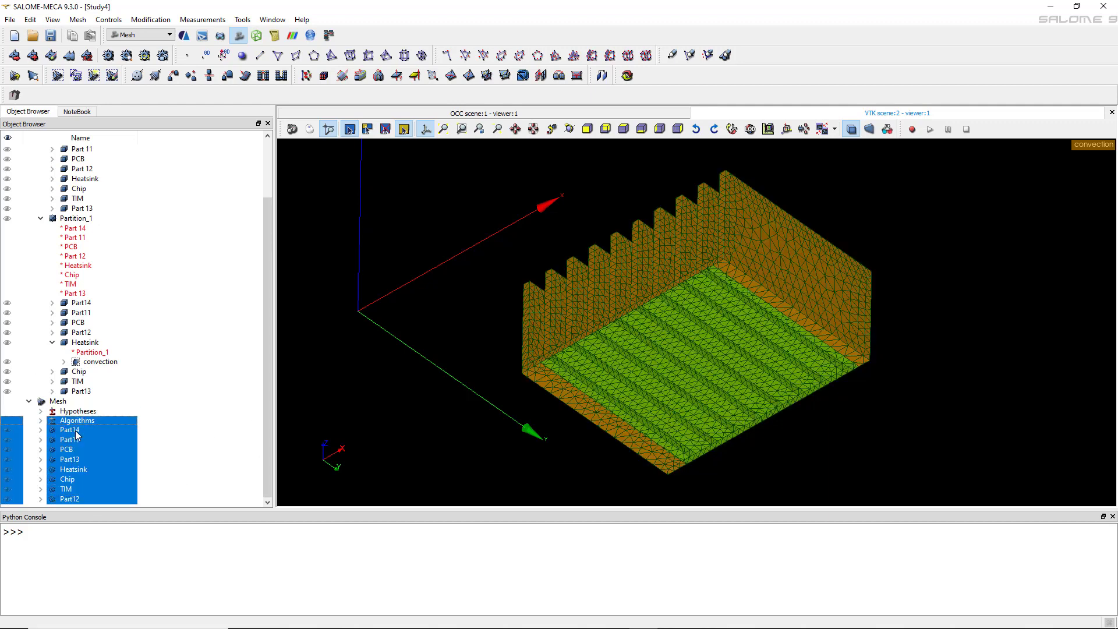
pyautogui.keyDown('shift'); pyautogui.click(77, 431); pyautogui.keyUp('shift')
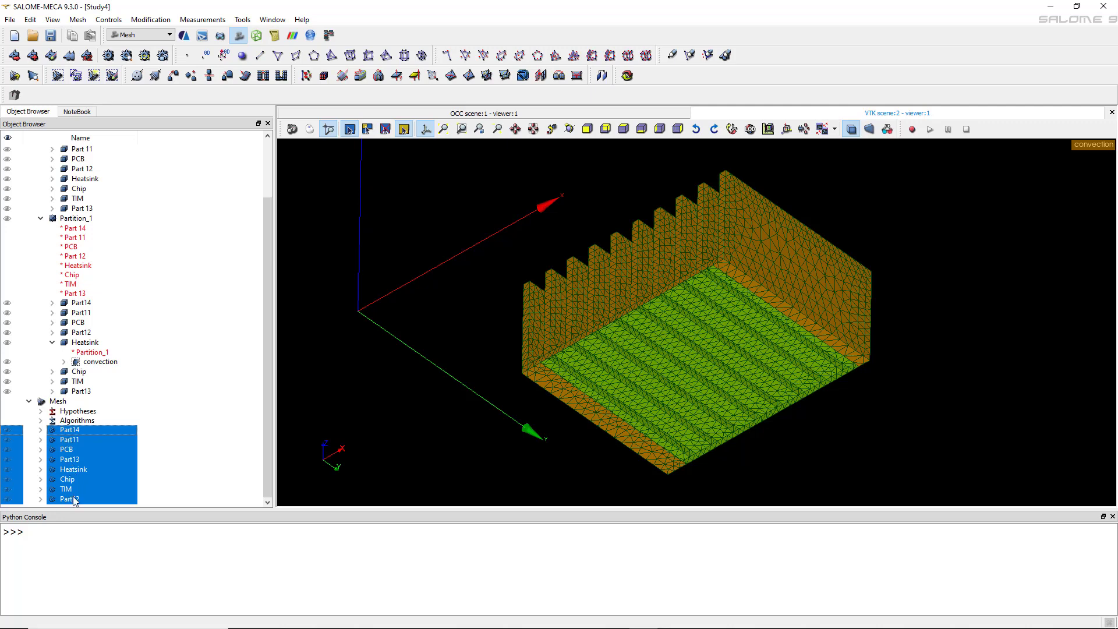
pyautogui.click(76, 61)
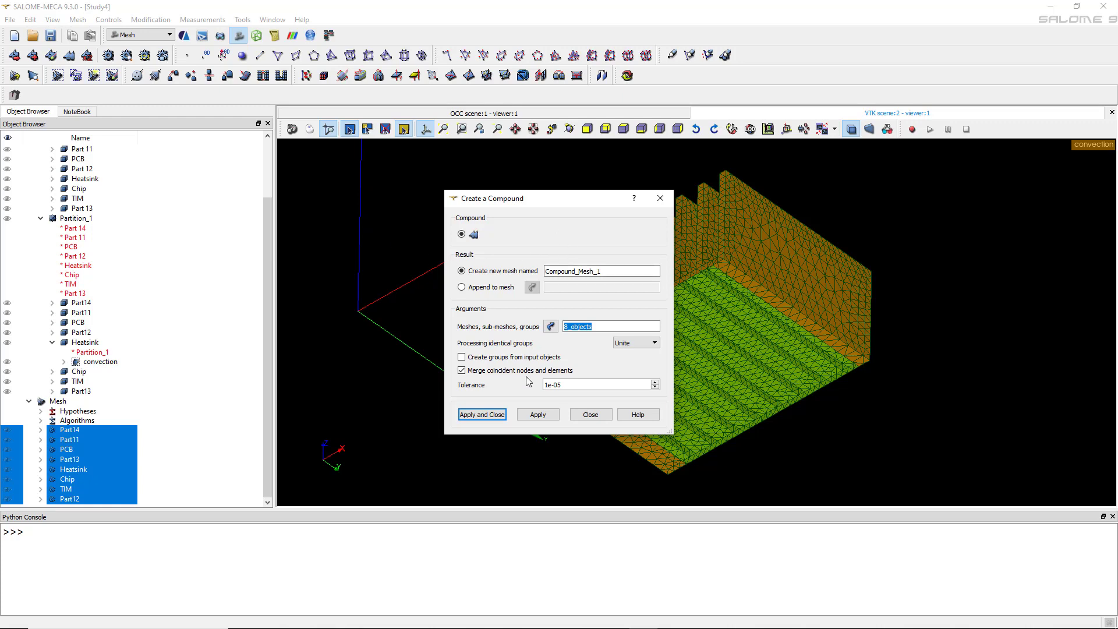
pyautogui.click(462, 371)
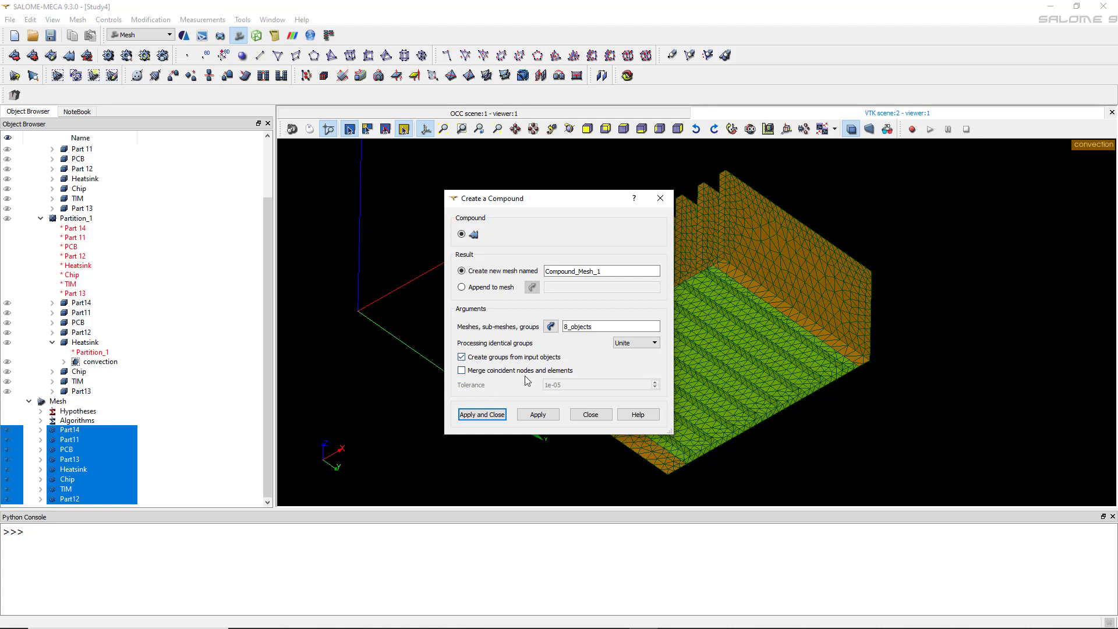
pyautogui.click(532, 418)
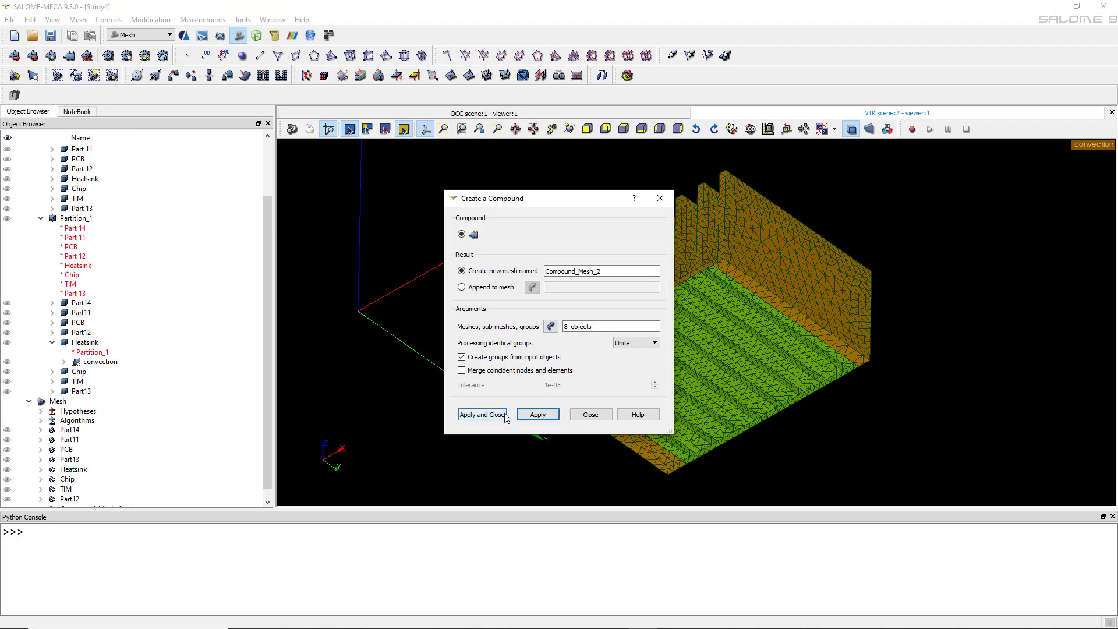
pyautogui.click(593, 415)
pyautogui.scroll(-1, 182, 414)
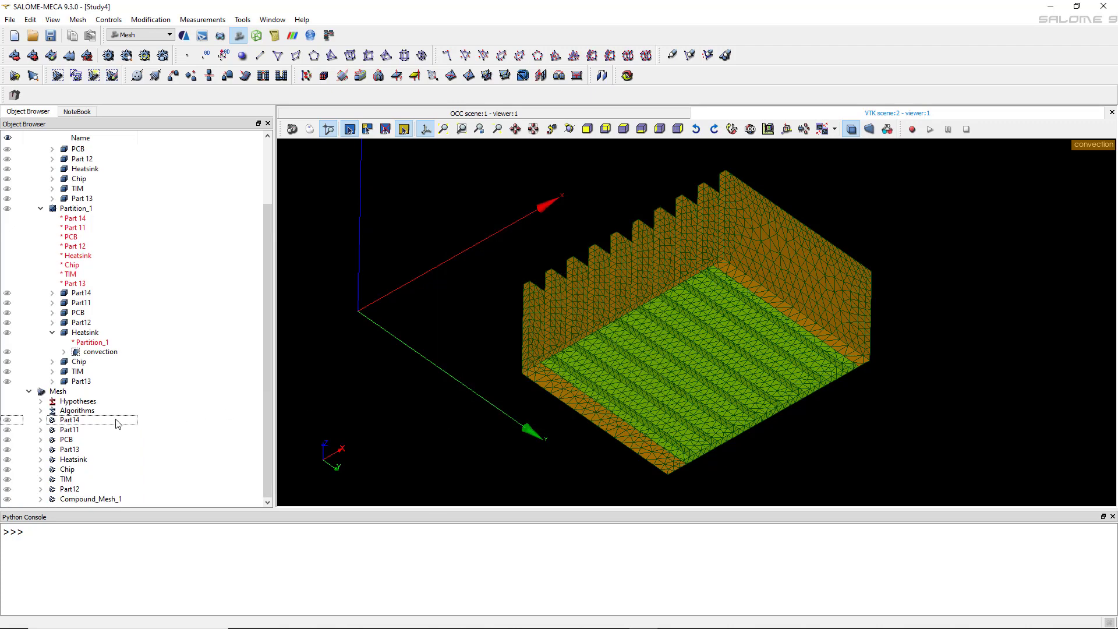
# - Display only the compound mesh and examine the whole assembly in the isometric view
pyautogui.click(72, 500)
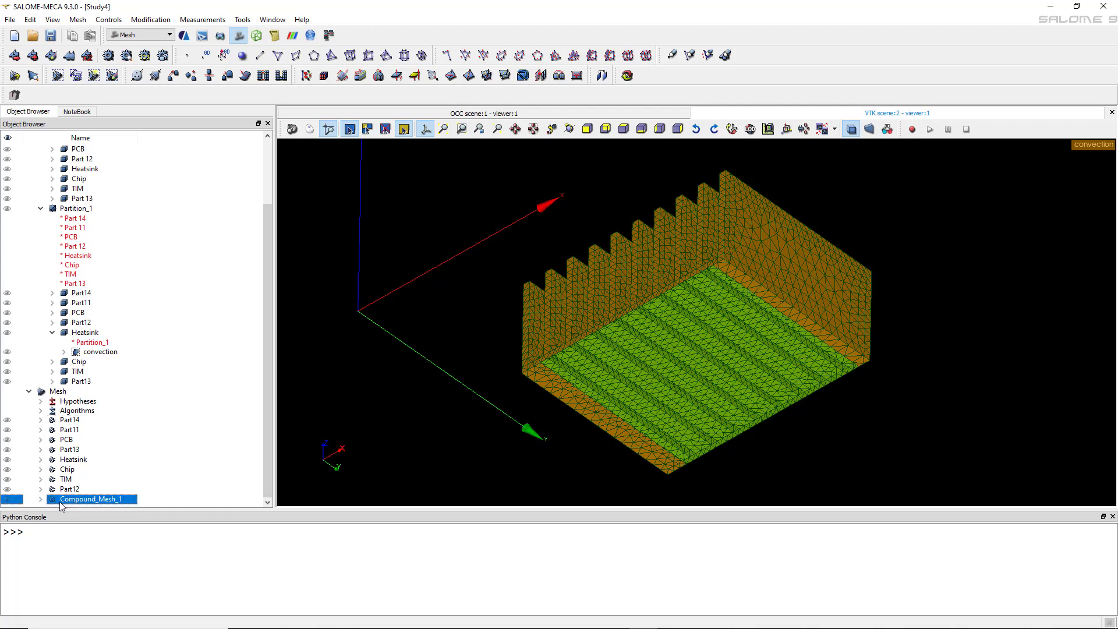
pyautogui.rightClick(62, 504)
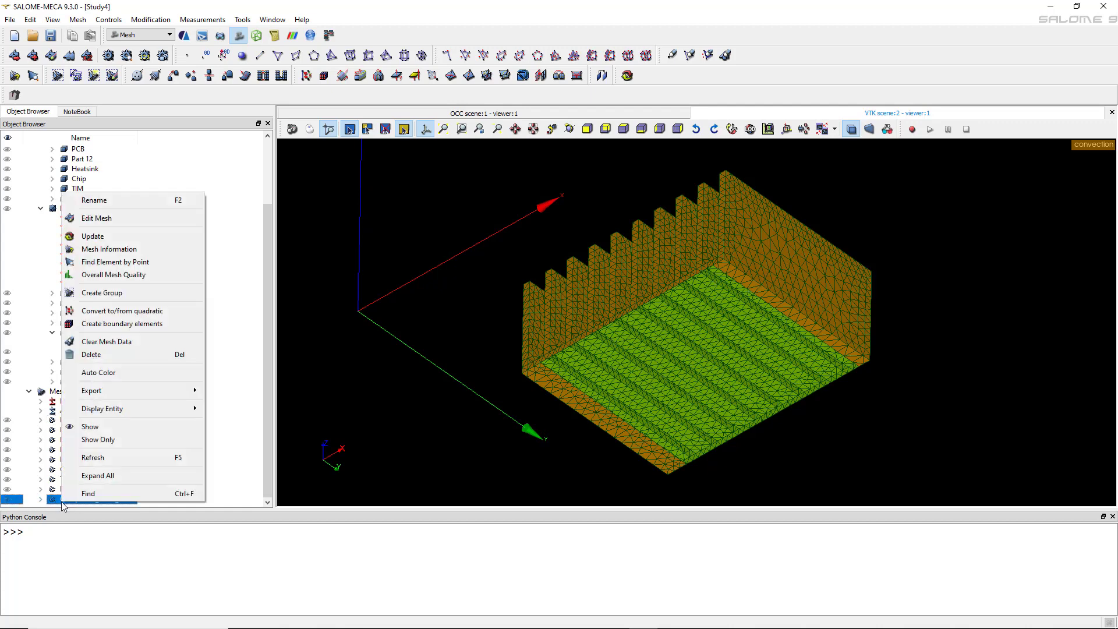
pyautogui.click(114, 439)
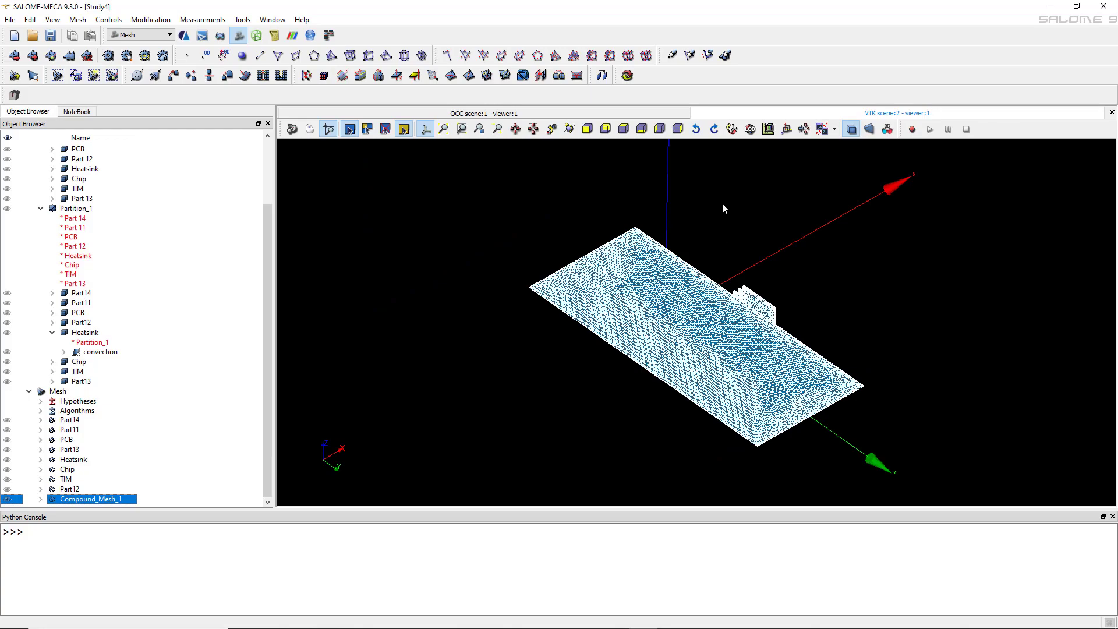
pyautogui.click(731, 130)
pyautogui.scroll(10, 715, 379)
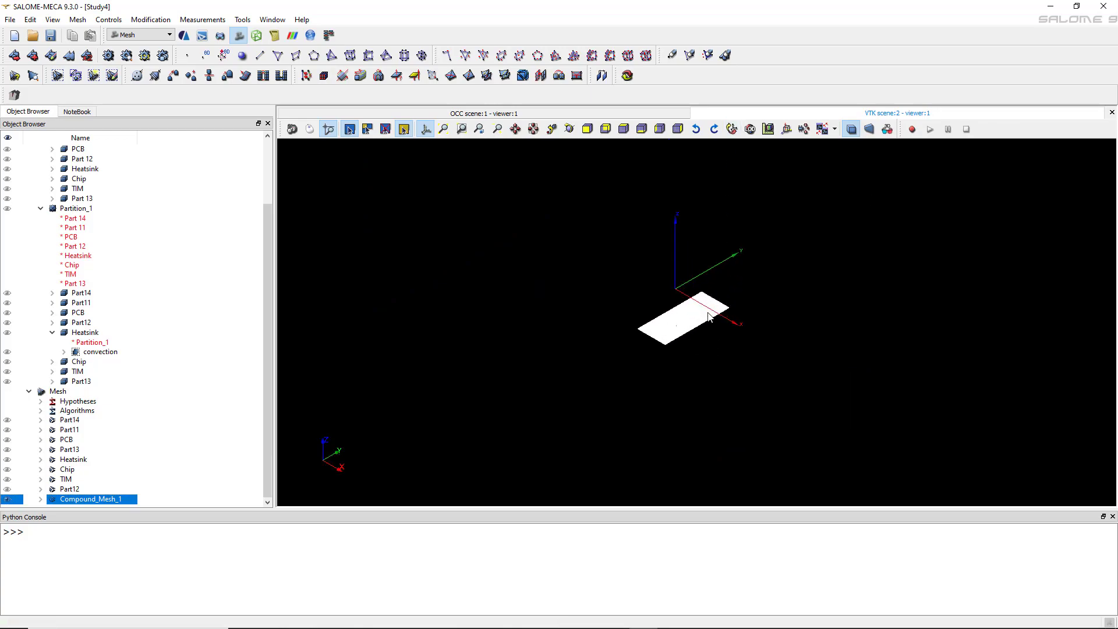
pyautogui.scroll(10, 614, 317)
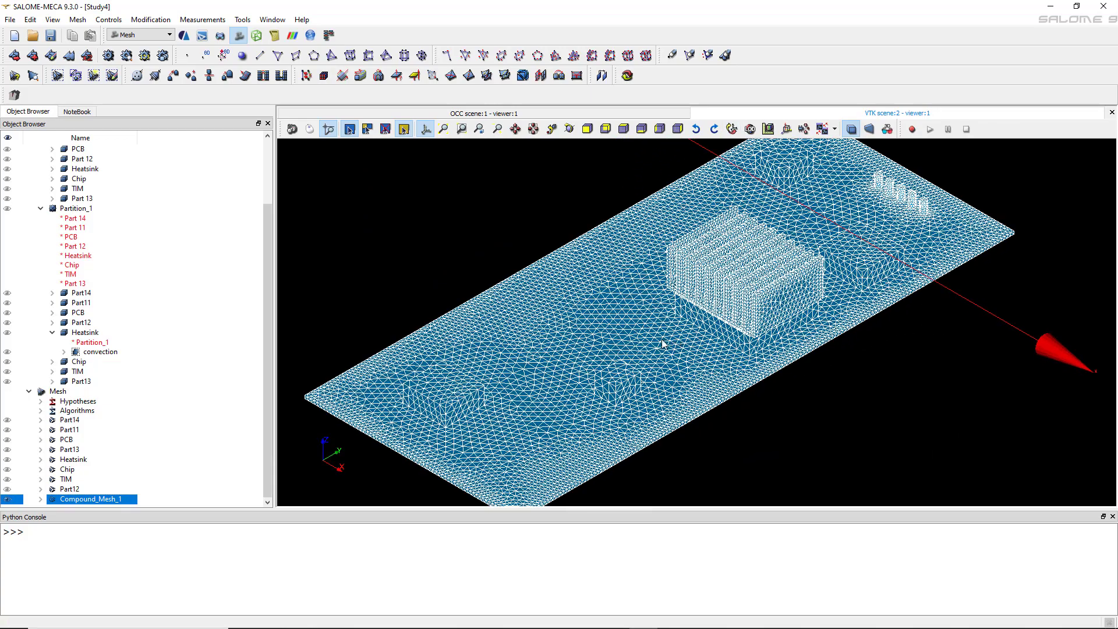
pyautogui.scroll(-2, 592, 353)
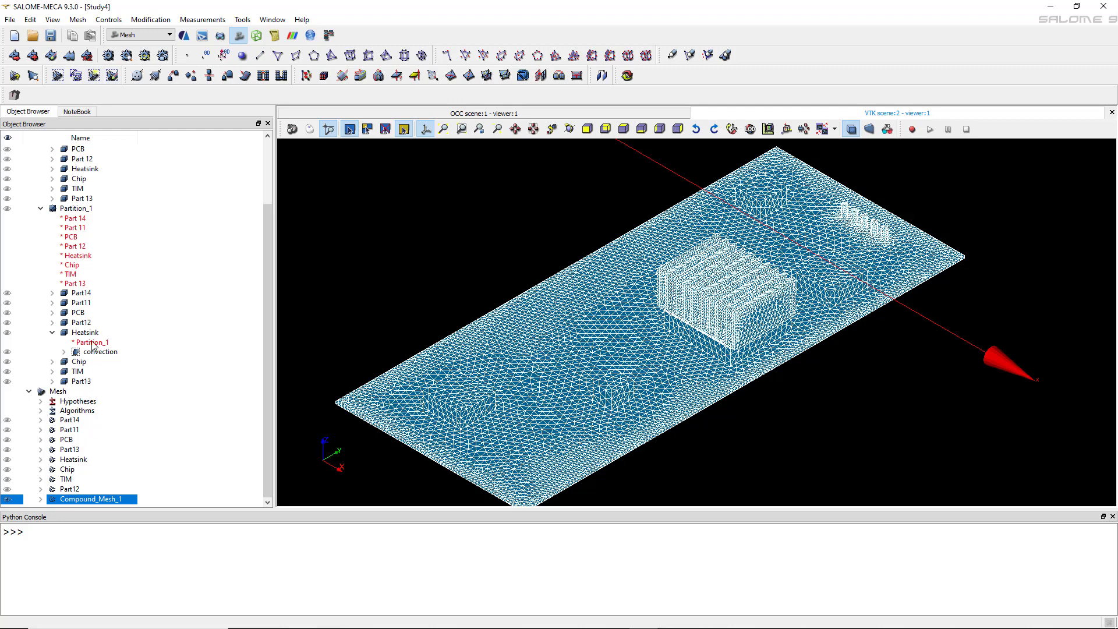
# - Save the study as PCB_Tuto3 in the PCB_Tutorial folder
pyautogui.click(50, 36)
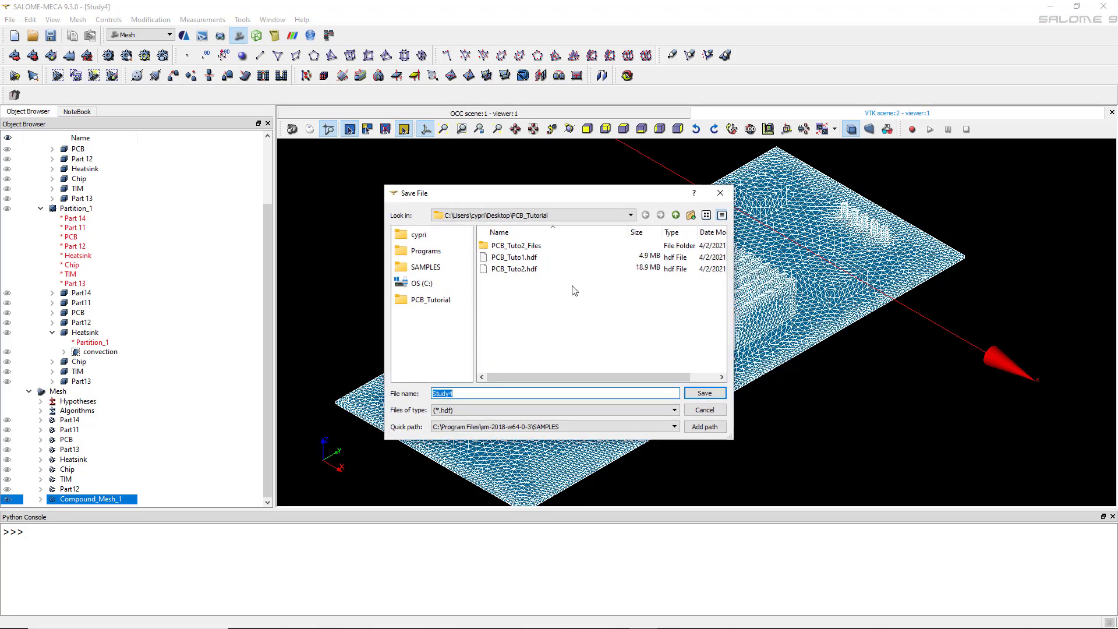
pyautogui.click(530, 270)
pyautogui.click(462, 394)
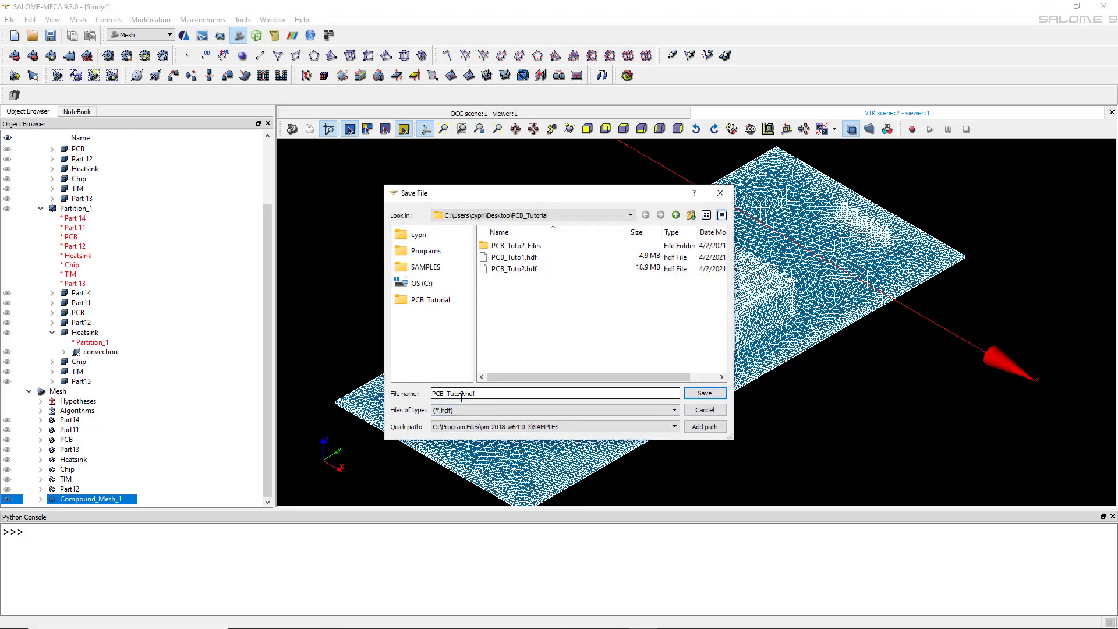
pyautogui.press('Return')
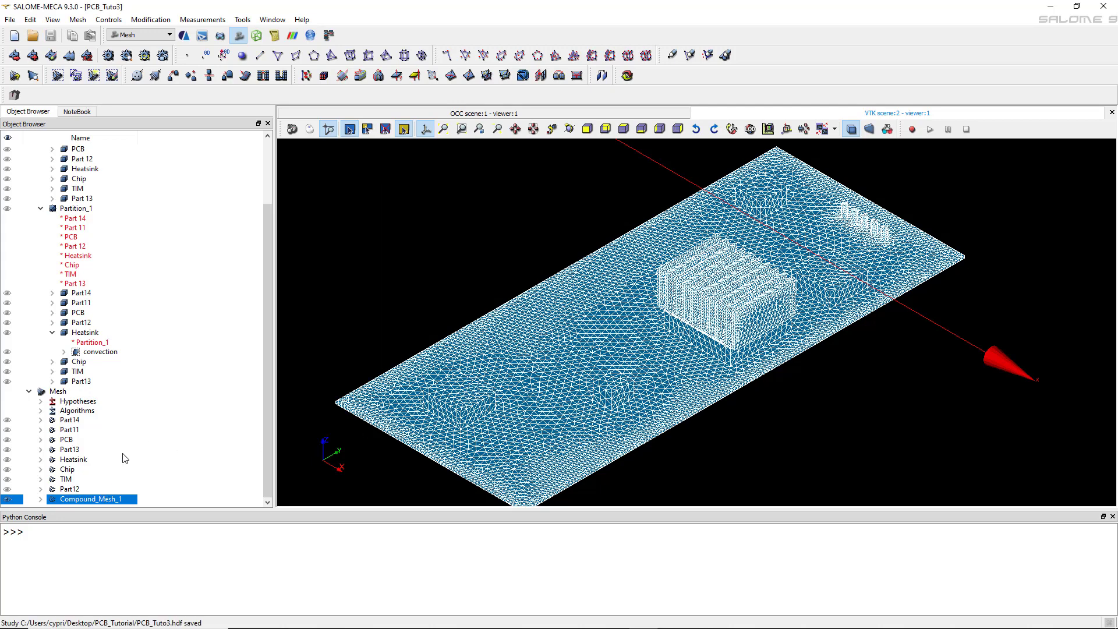
# - Export the compound mesh to the PCB_Tutorial folder as the MED 4.0 file PCB_Mesh.med
pyautogui.rightClick(103, 498)
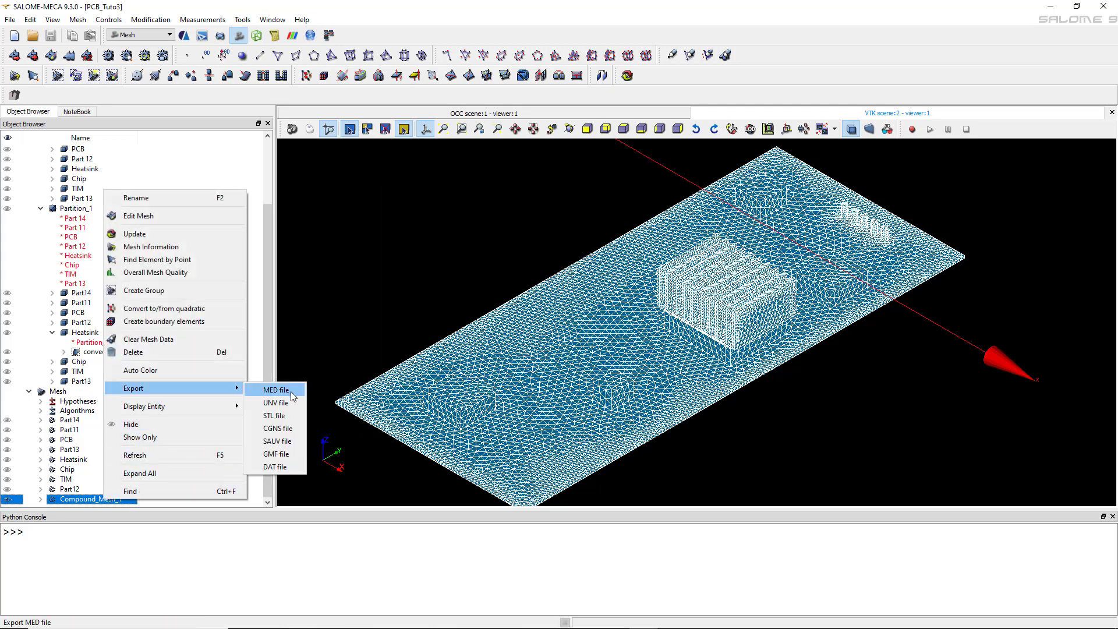
pyautogui.click(290, 390)
pyautogui.click(533, 257)
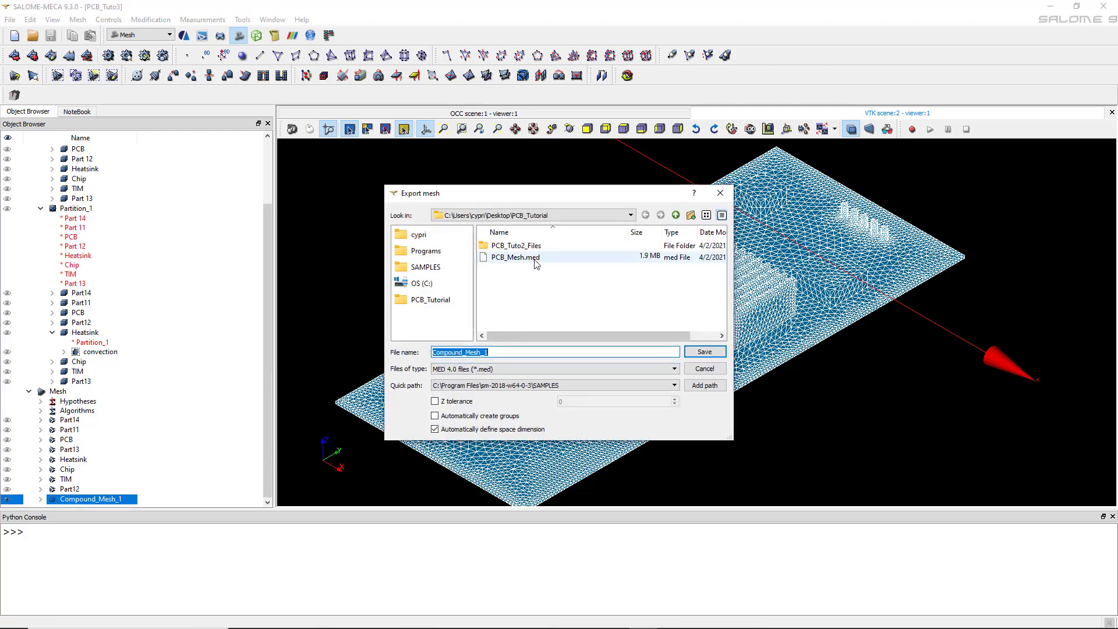
pyautogui.click(463, 352)
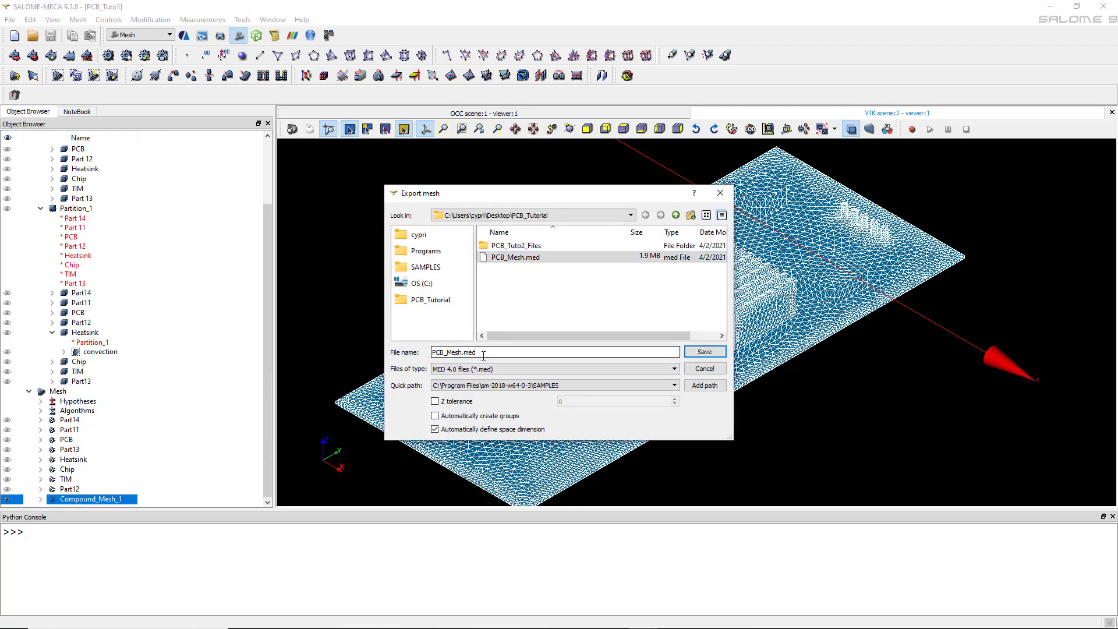
pyautogui.click(712, 353)
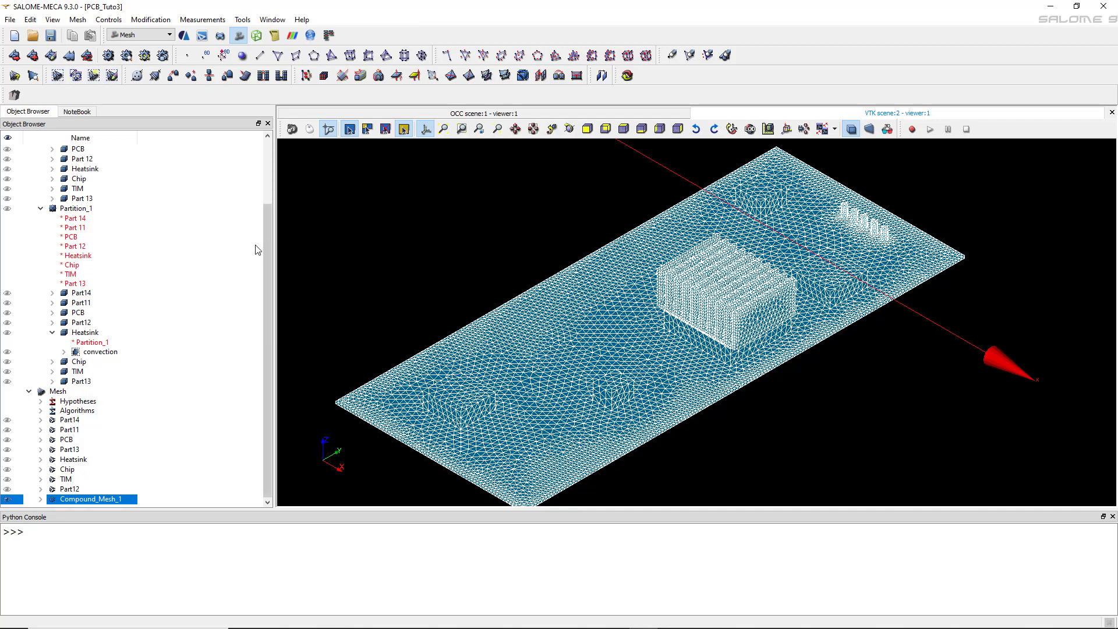
# - Switch to AsterStudy to add a new stage to CurrentCase, and move the command category toolbar onto its own row
pyautogui.click(183, 37)
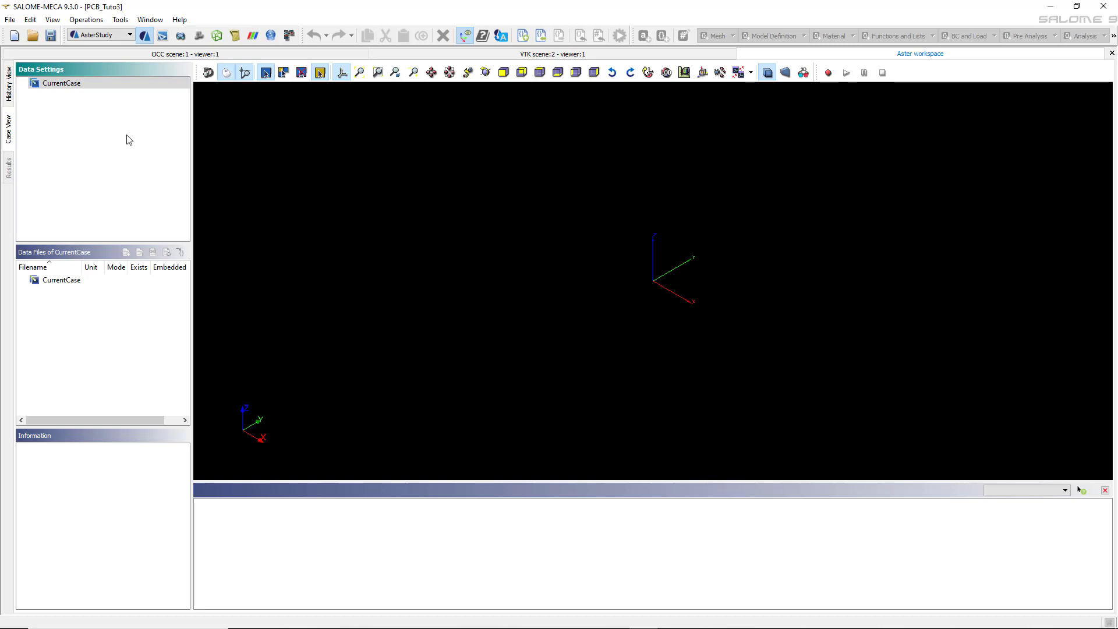
pyautogui.rightClick(87, 86)
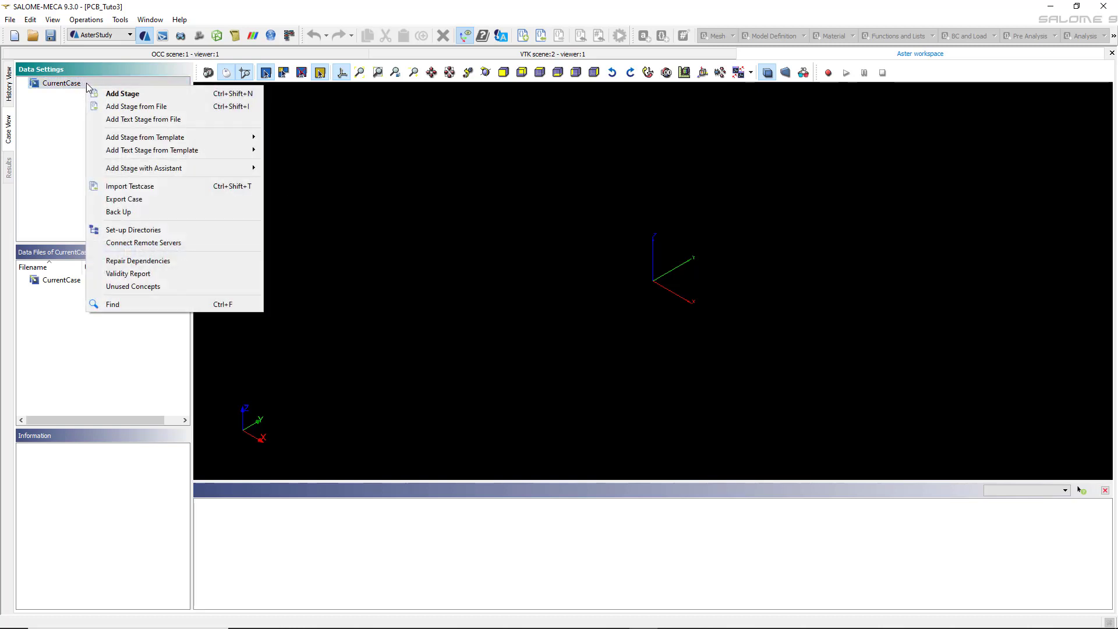
pyautogui.click(109, 94)
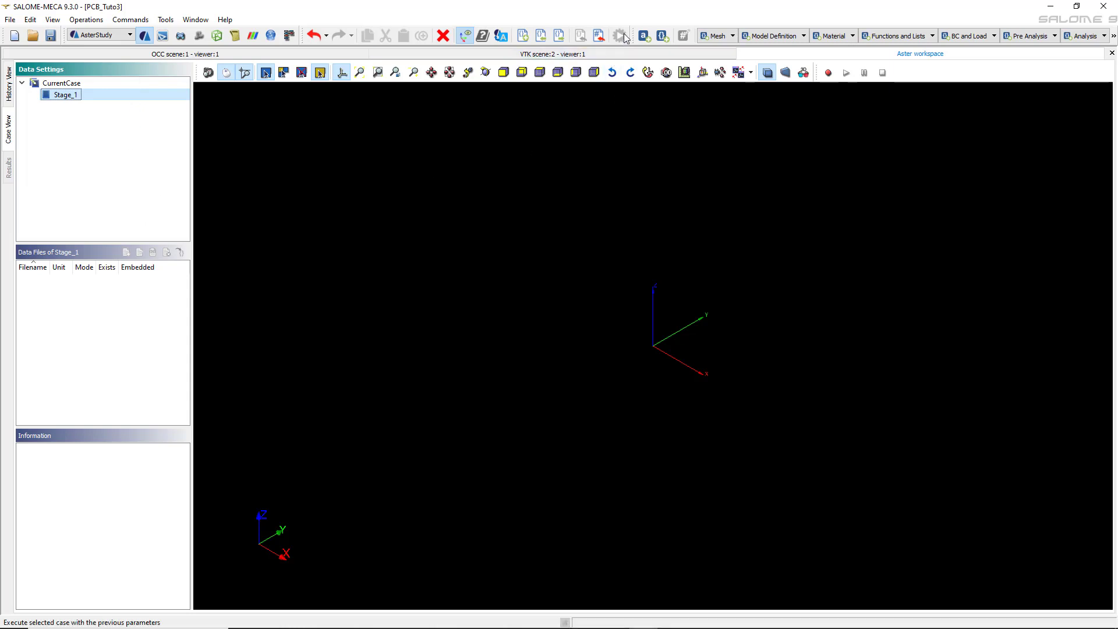
pyautogui.moveTo(632, 35); pyautogui.dragTo(103, 64)
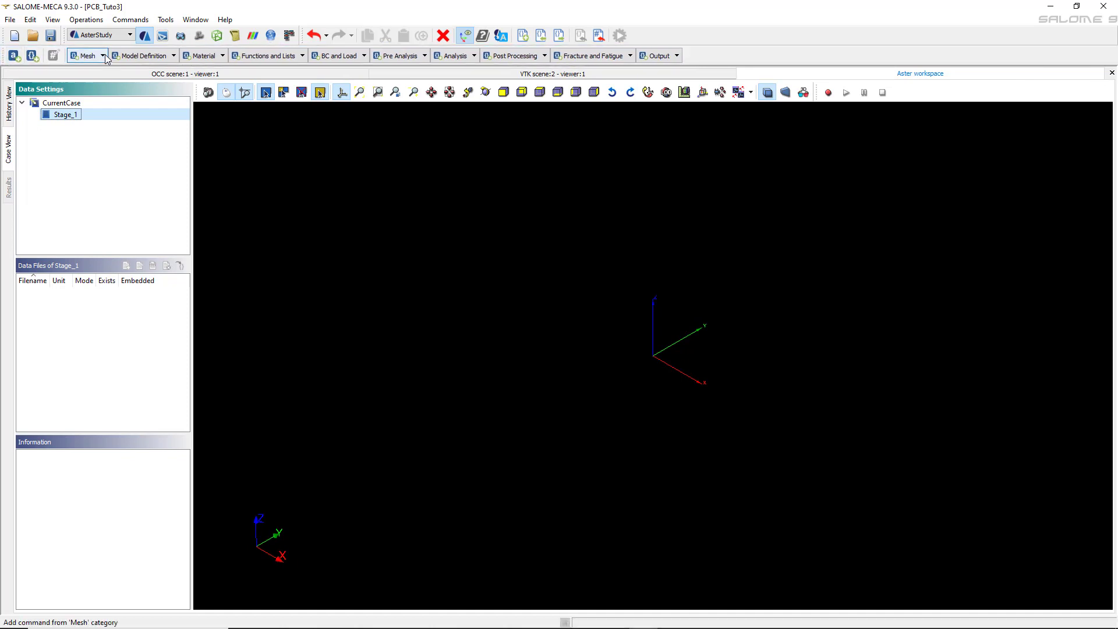
pyautogui.click(102, 55)
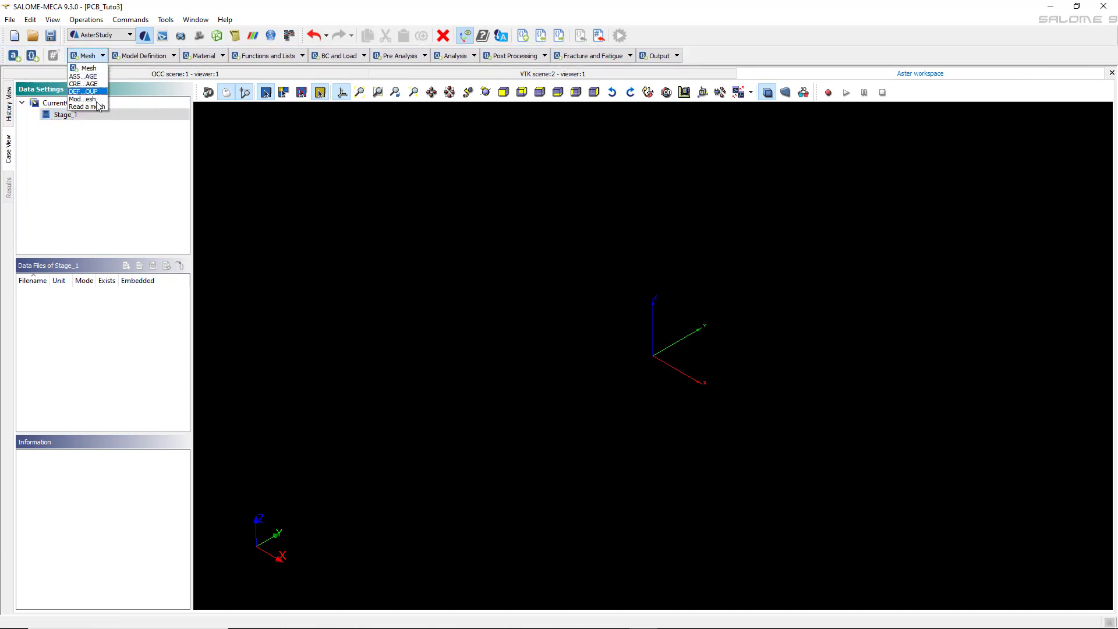
pyautogui.click(174, 56)
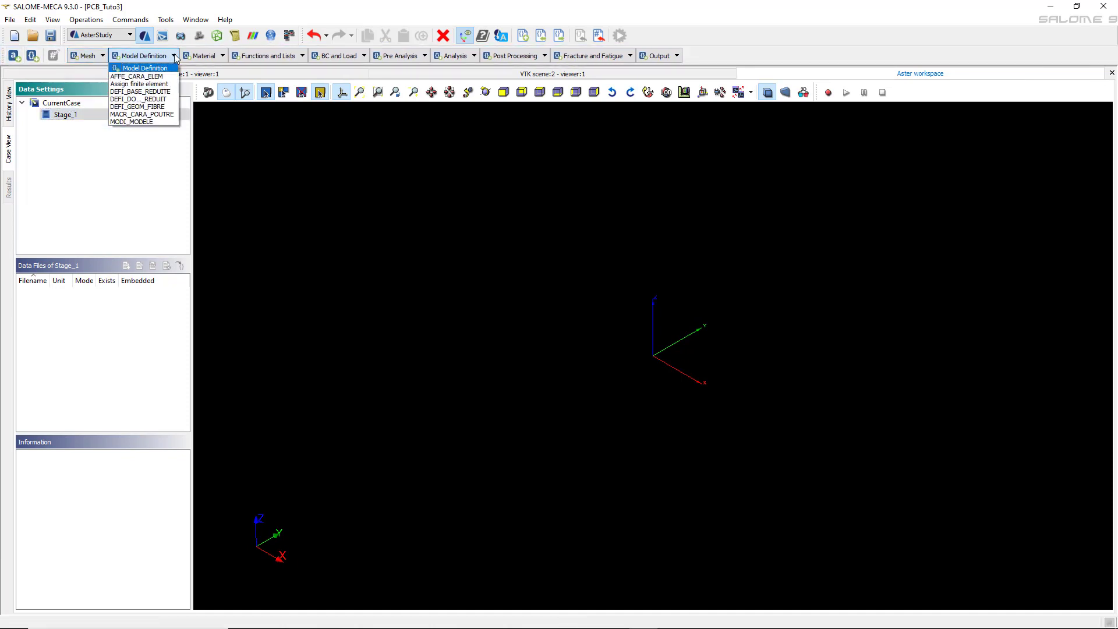
pyautogui.click(173, 56)
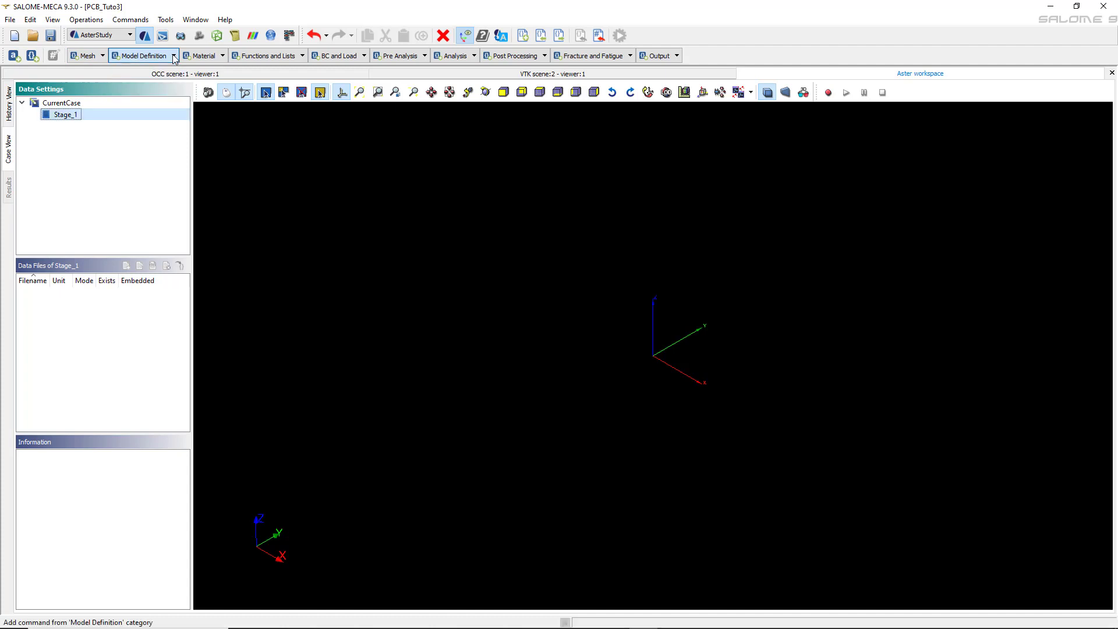
pyautogui.rightClick(69, 105)
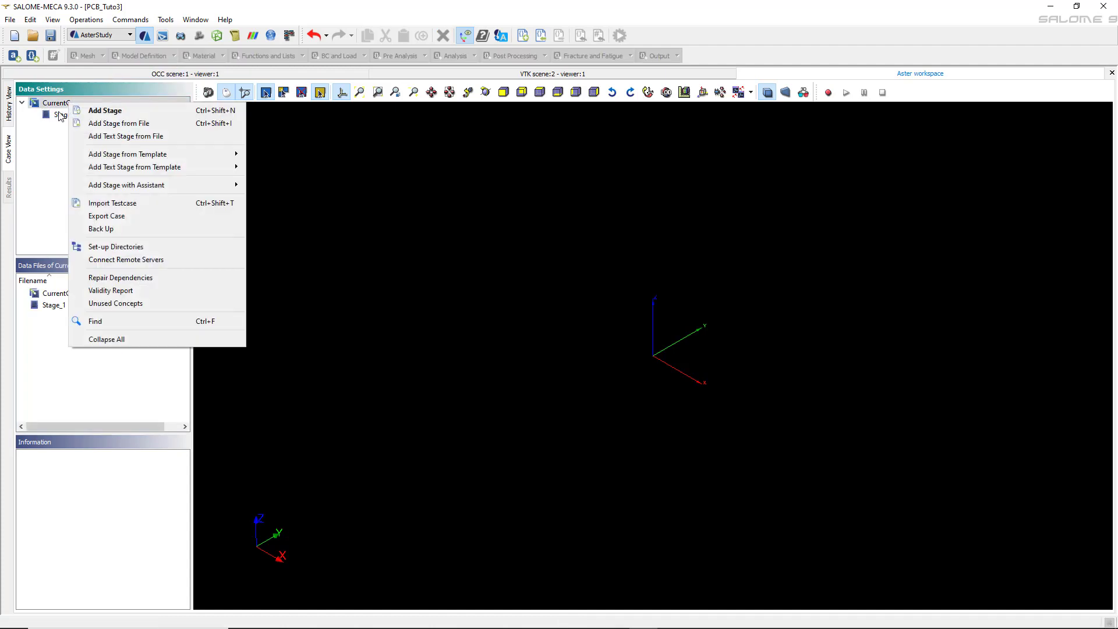
# - Add a Read a mesh command to Stage_1 with Compound_Mesh_1 as the mesh file location
pyautogui.click(61, 114)
pyautogui.rightClick(64, 115)
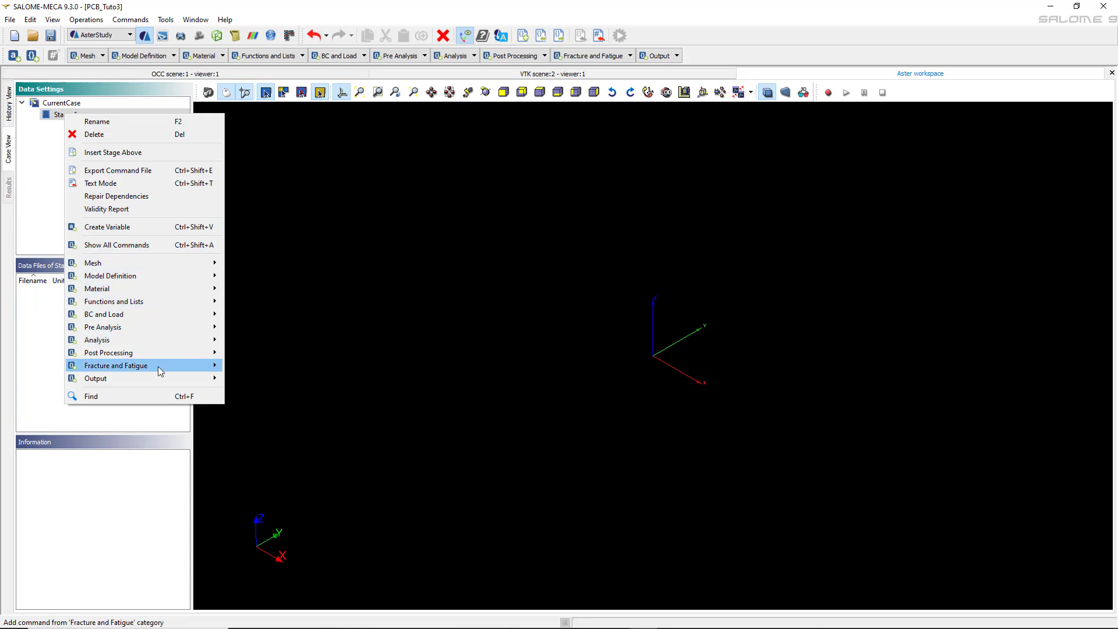
pyautogui.moveTo(159, 366)
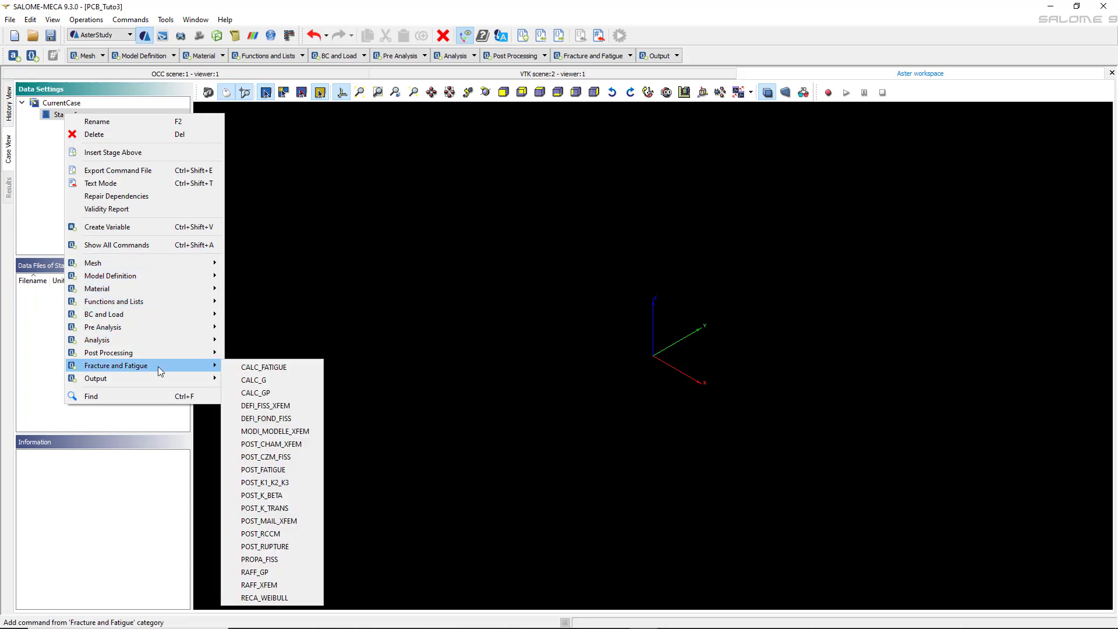
pyautogui.moveTo(156, 265)
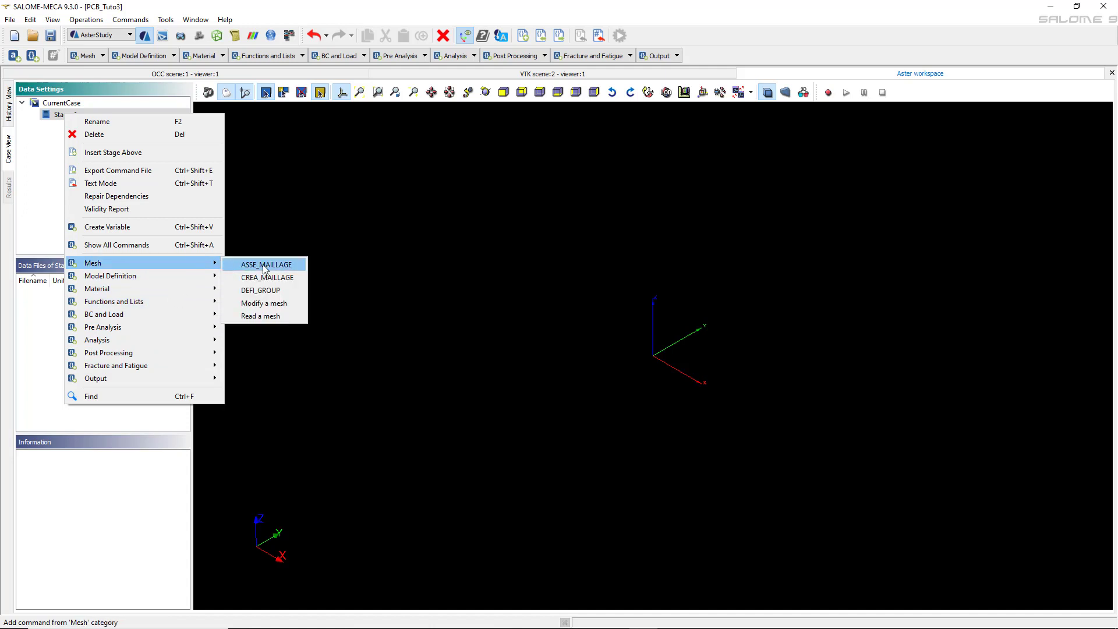
pyautogui.click(262, 316)
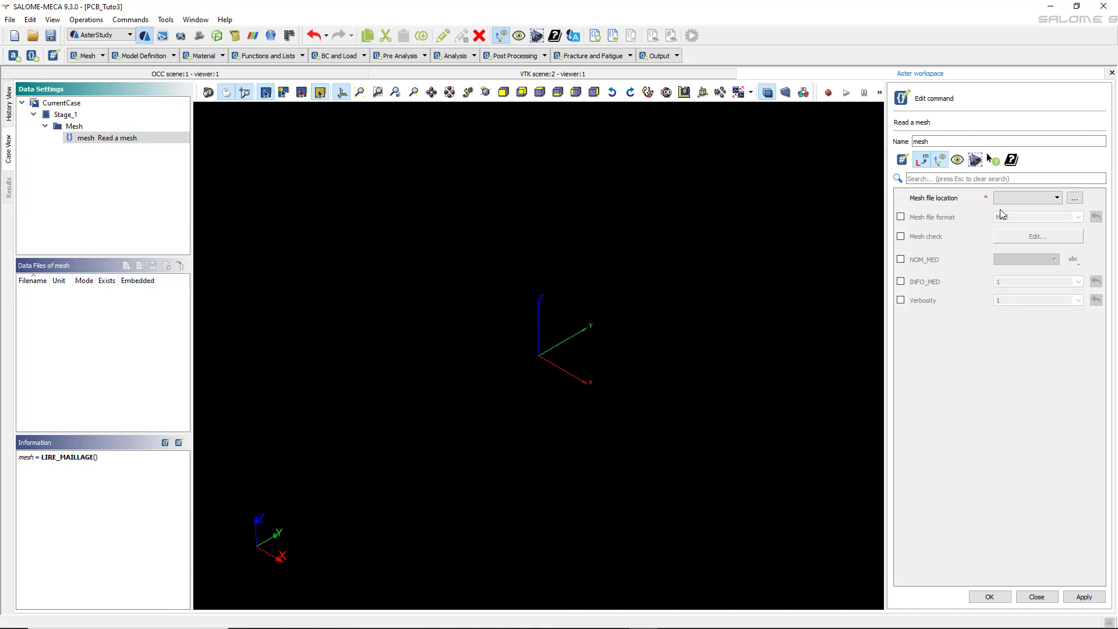
pyautogui.click(1058, 198)
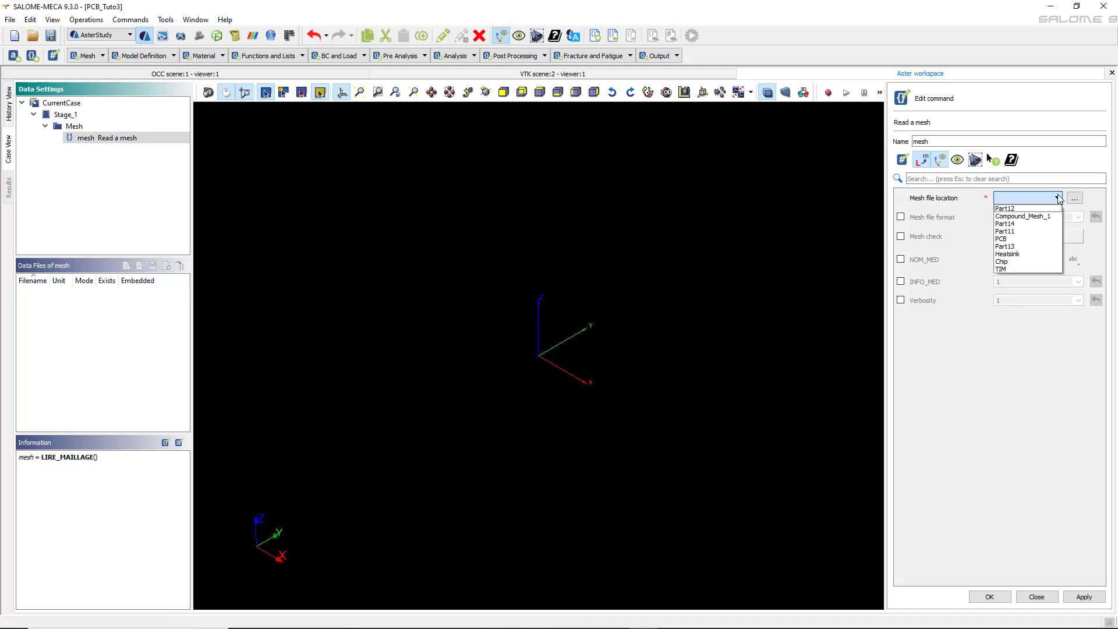
pyautogui.click(1034, 217)
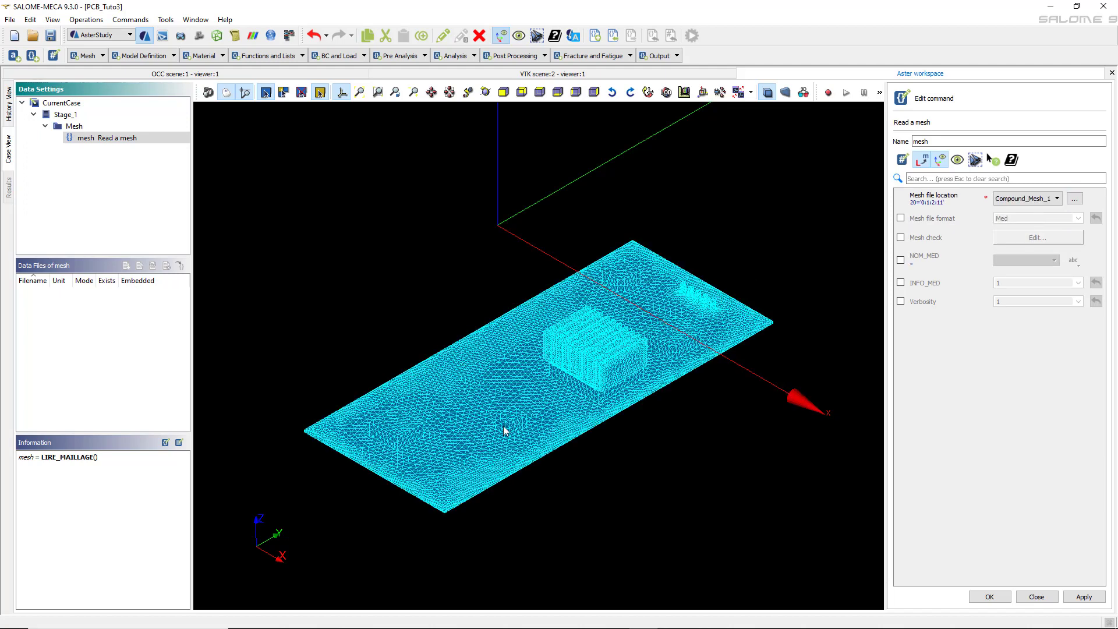
pyautogui.click(990, 597)
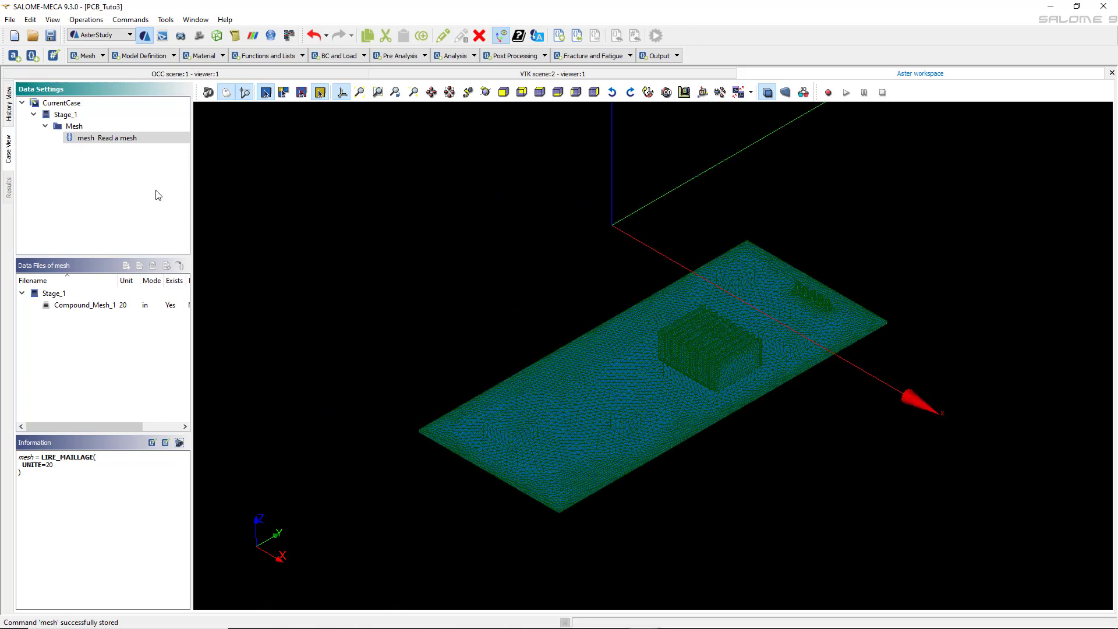
# - Add an Assign finite element command to Stage_1 and enable finite element assignment with one new item
pyautogui.click(62, 115)
pyautogui.rightClick(62, 115)
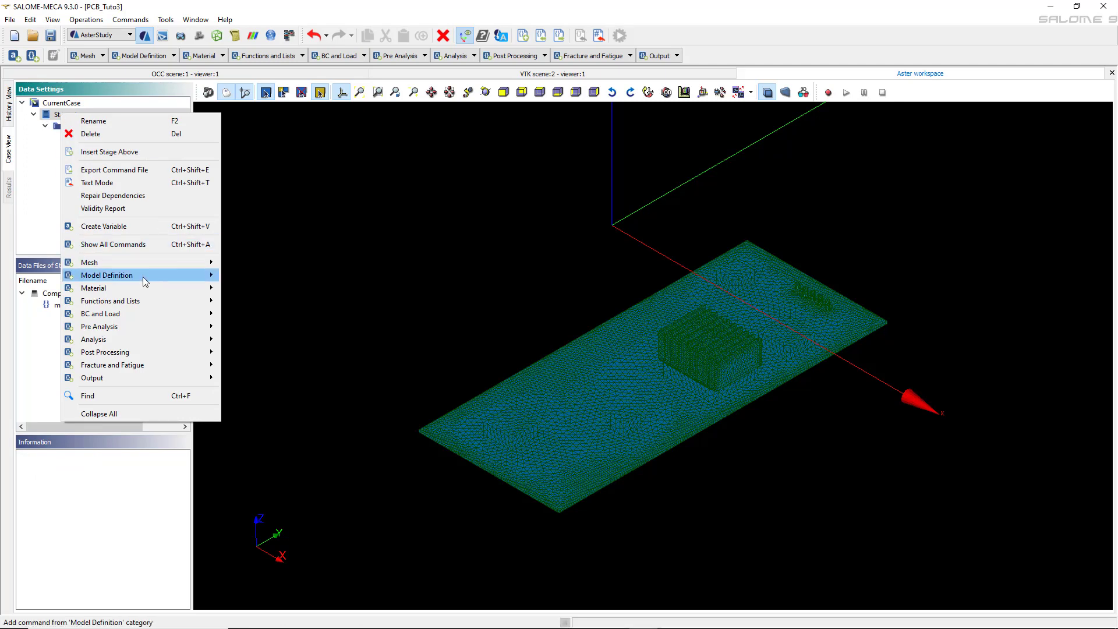
pyautogui.moveTo(142, 278)
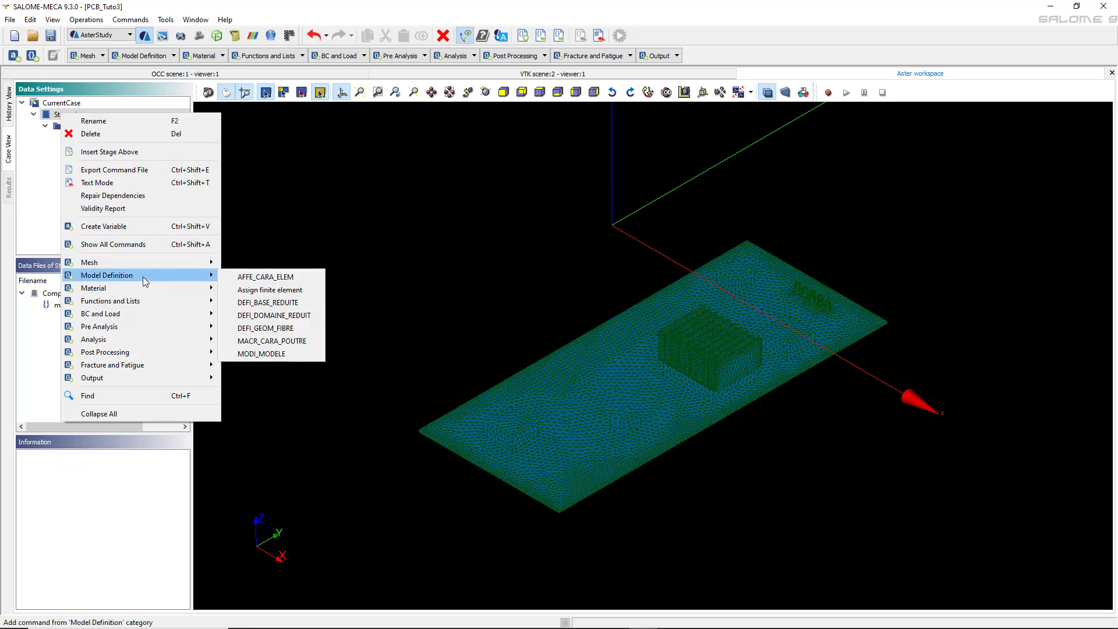
pyautogui.click(249, 291)
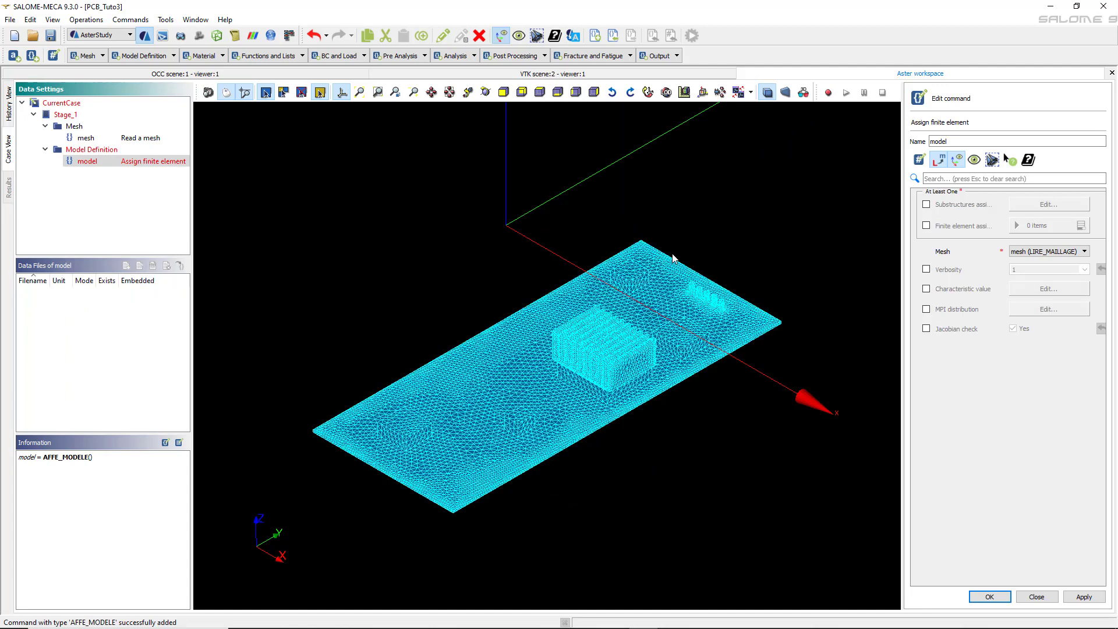
pyautogui.click(927, 226)
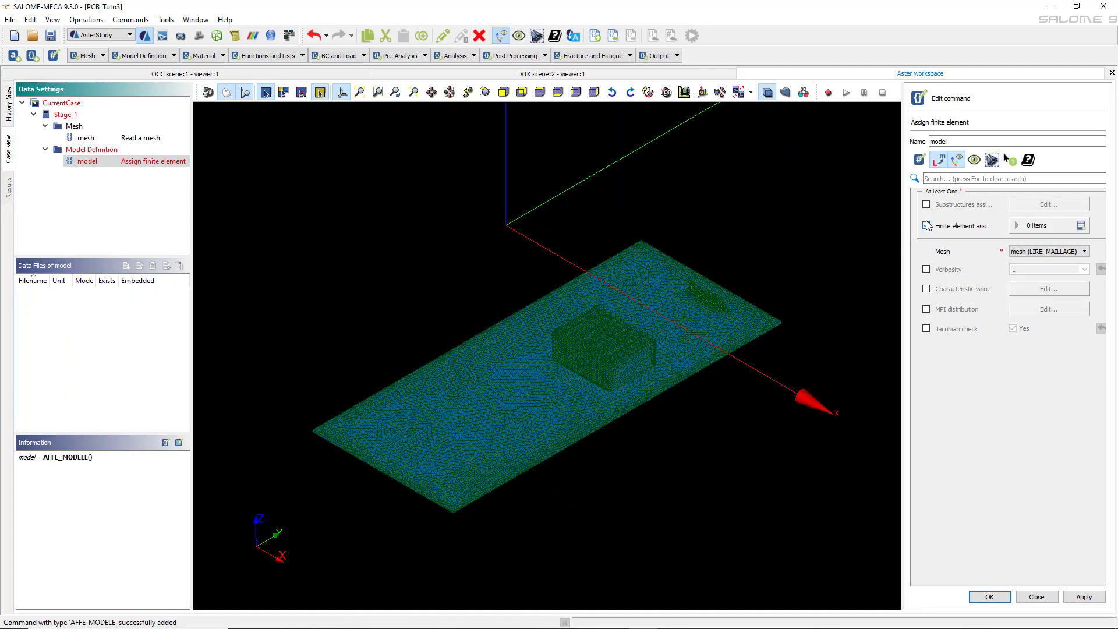
pyautogui.click(926, 225)
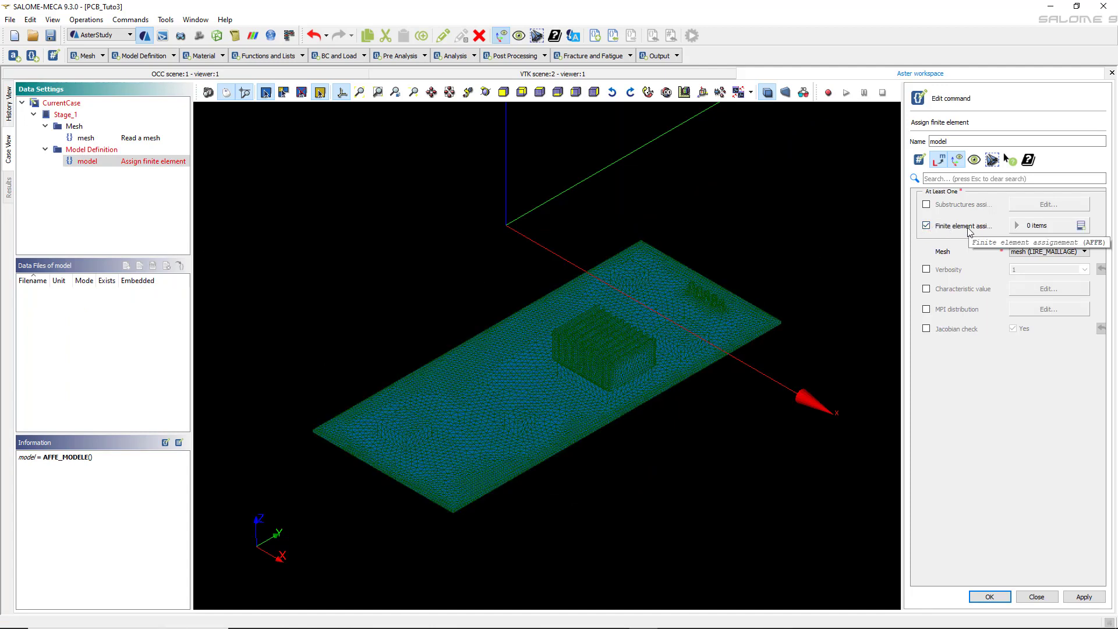
pyautogui.click(1080, 226)
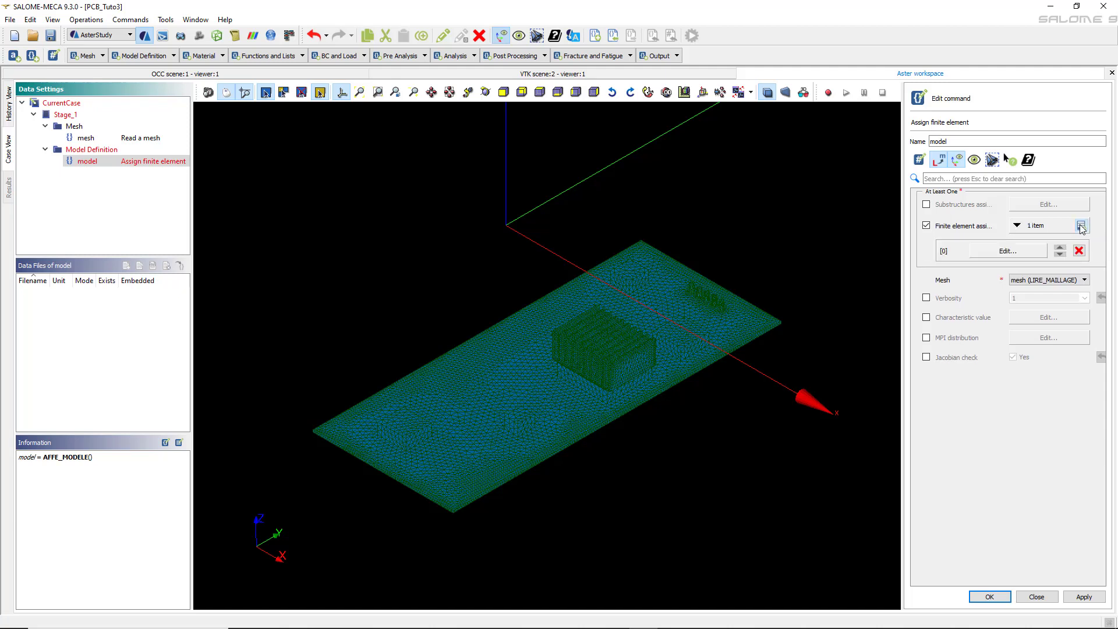
# - Define the finite element assignment as Everywhere with the Thermic phenomenon and 3D modelisation, and store the model command
pyautogui.click(1008, 251)
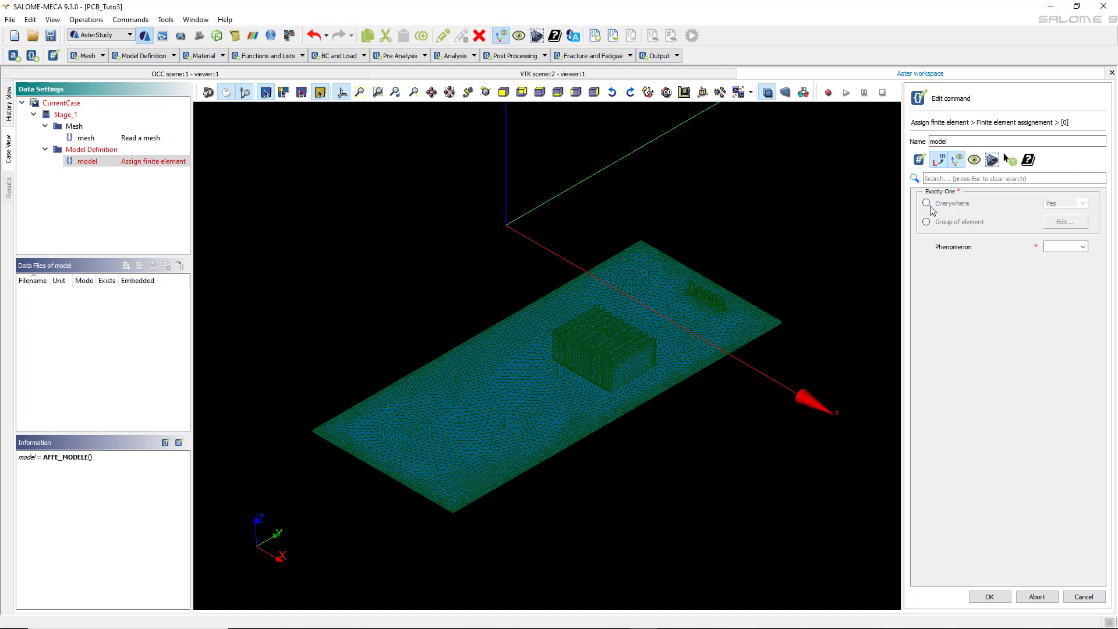
pyautogui.click(928, 205)
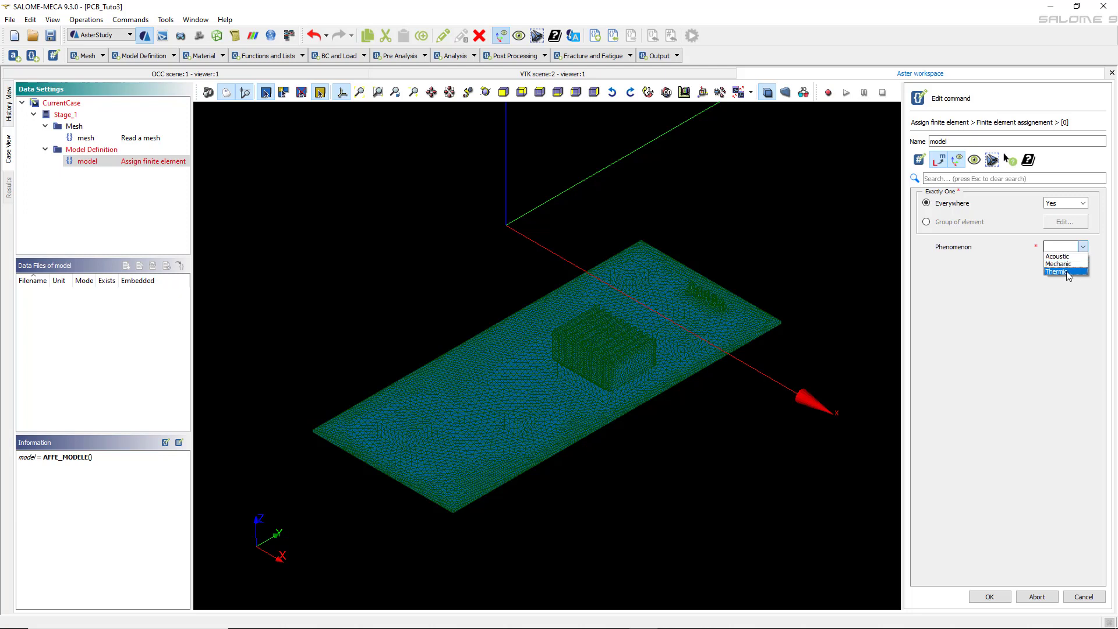
pyautogui.click(1064, 271)
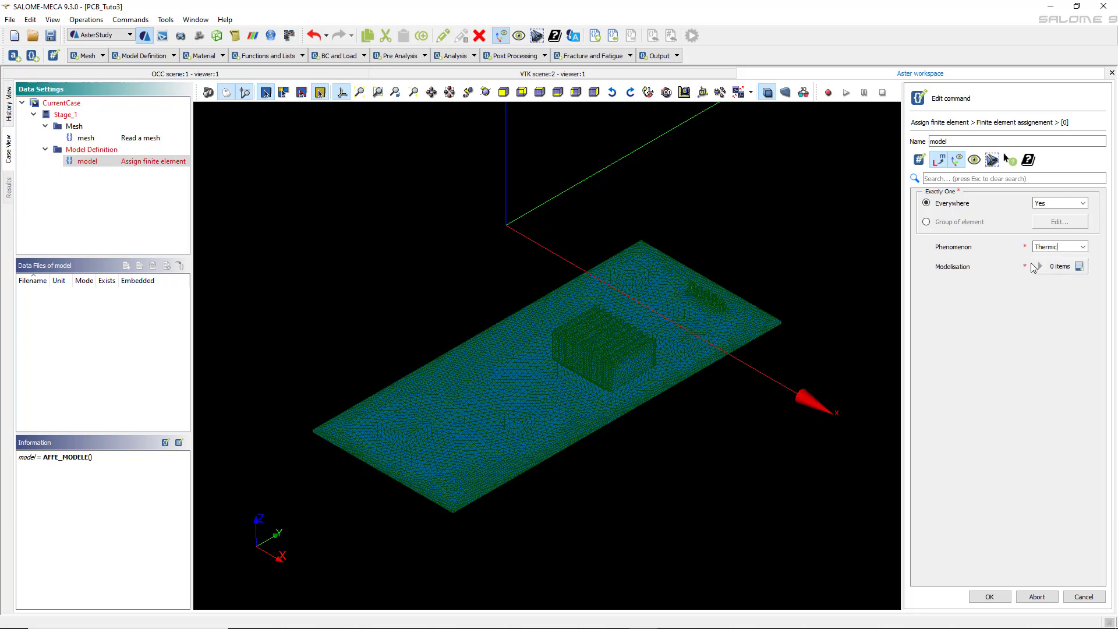
pyautogui.click(1081, 267)
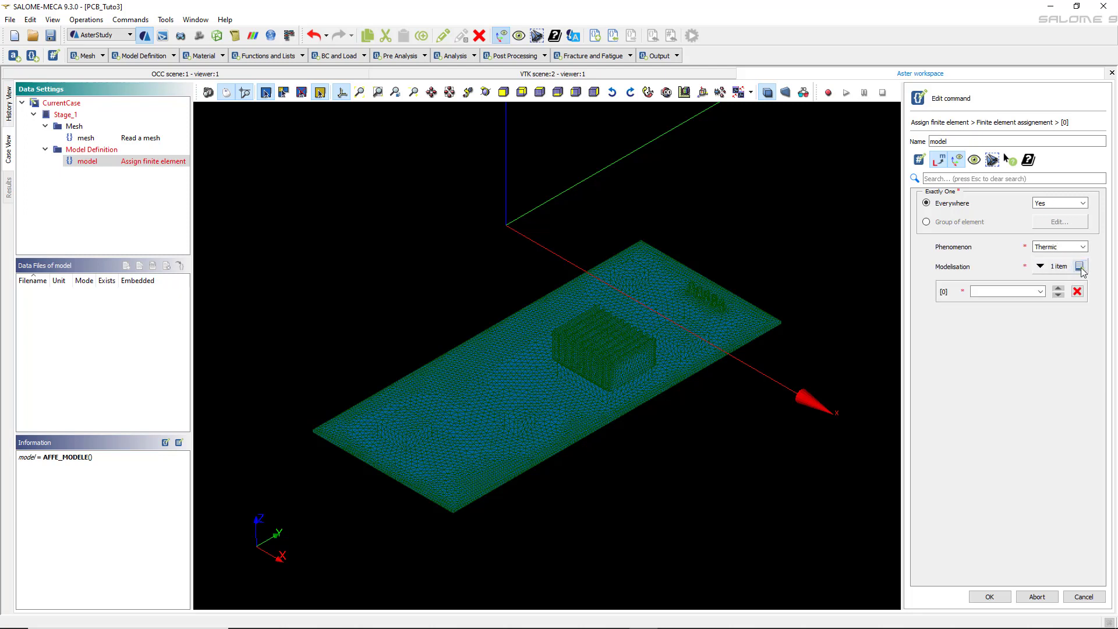
pyautogui.click(1041, 291)
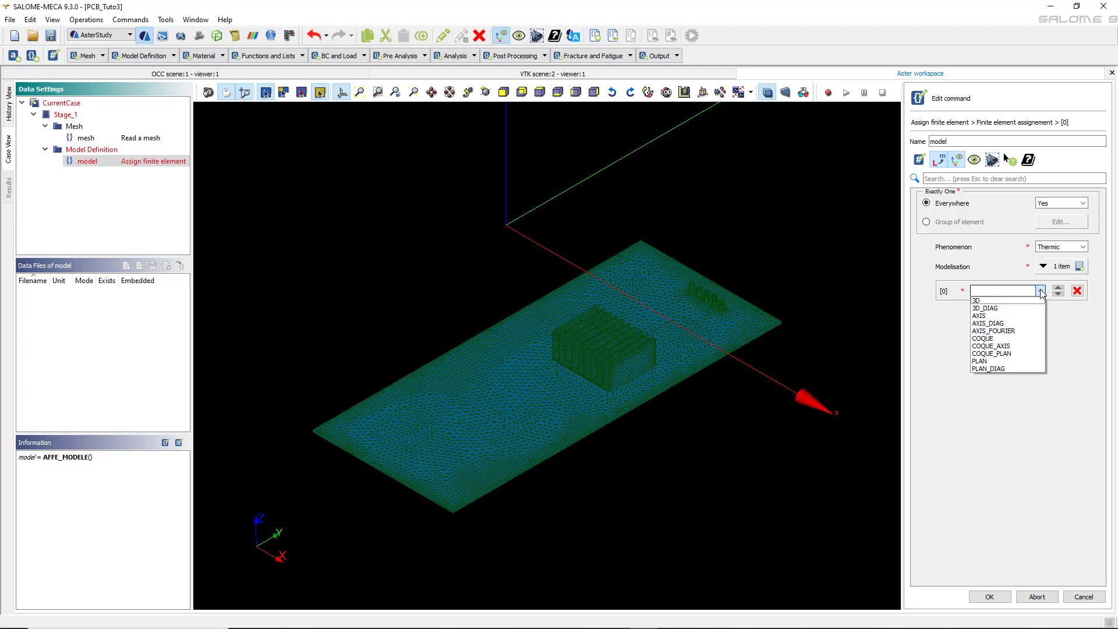
pyautogui.click(987, 300)
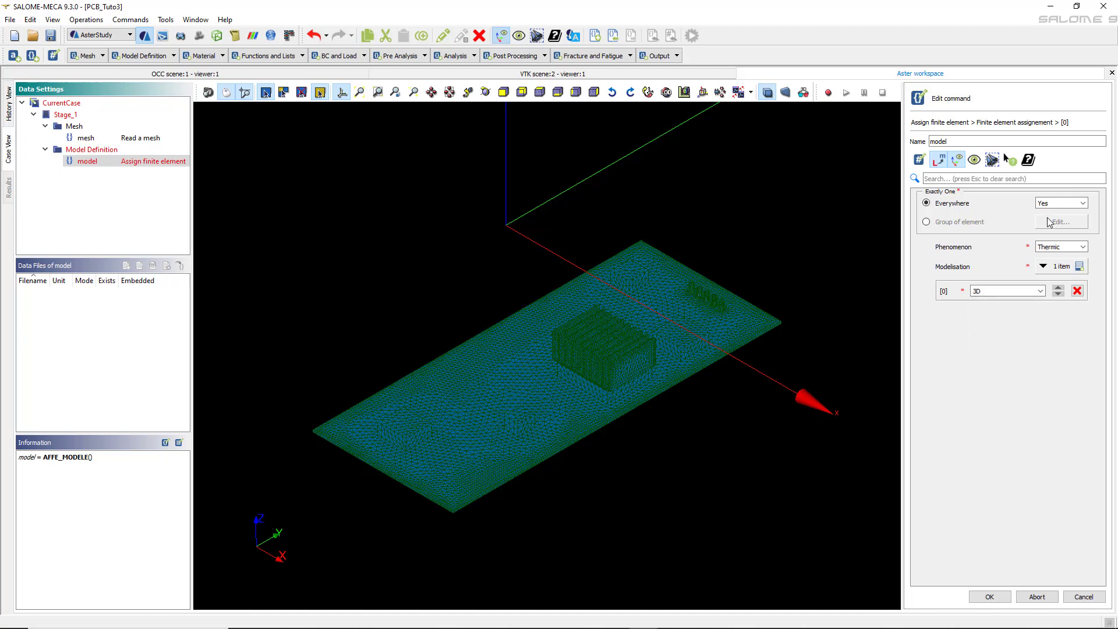
pyautogui.click(989, 596)
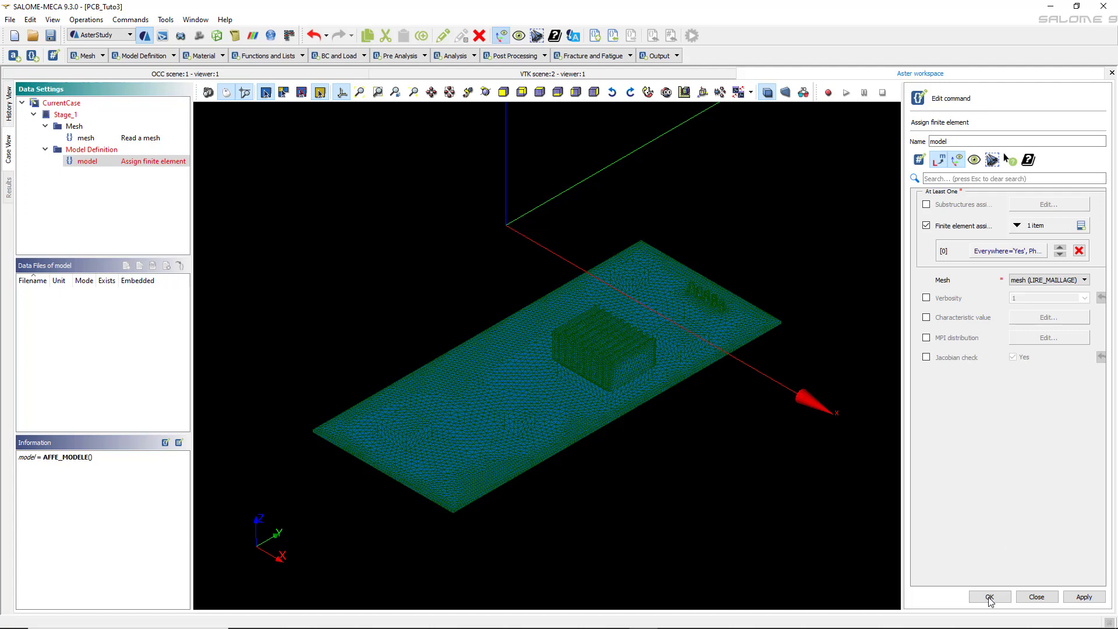
pyautogui.click(990, 597)
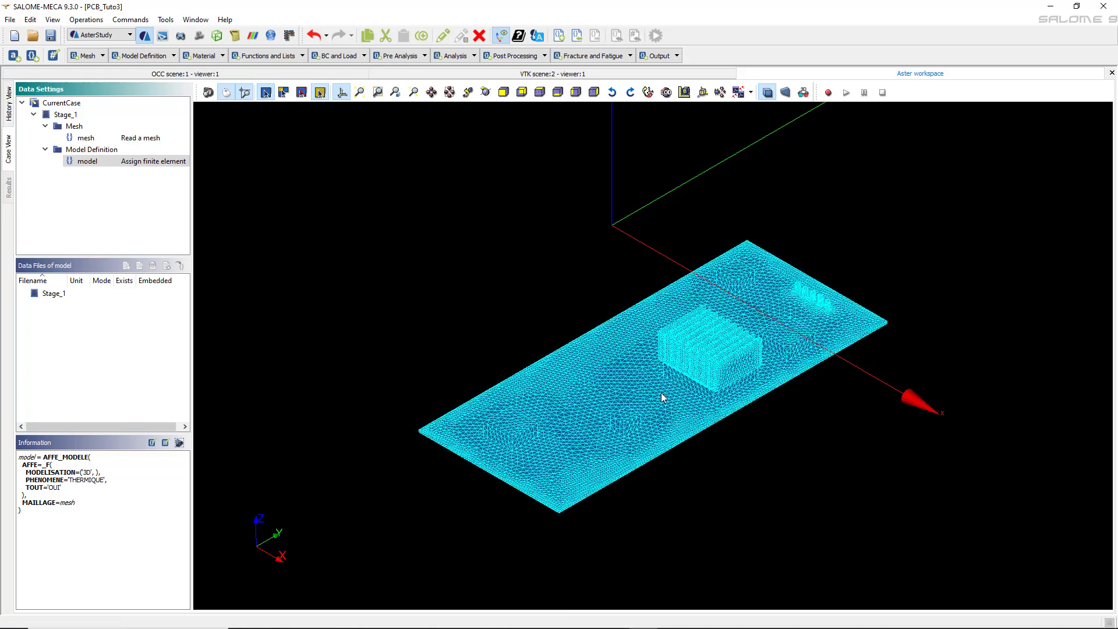
# - Switch to the Excel workbook PCB_Tutorial_Material_Data.xlsx and compare the materials on the Materials sheet with the parts of the PCB mesh
pyautogui.scroll(3, 661, 393)
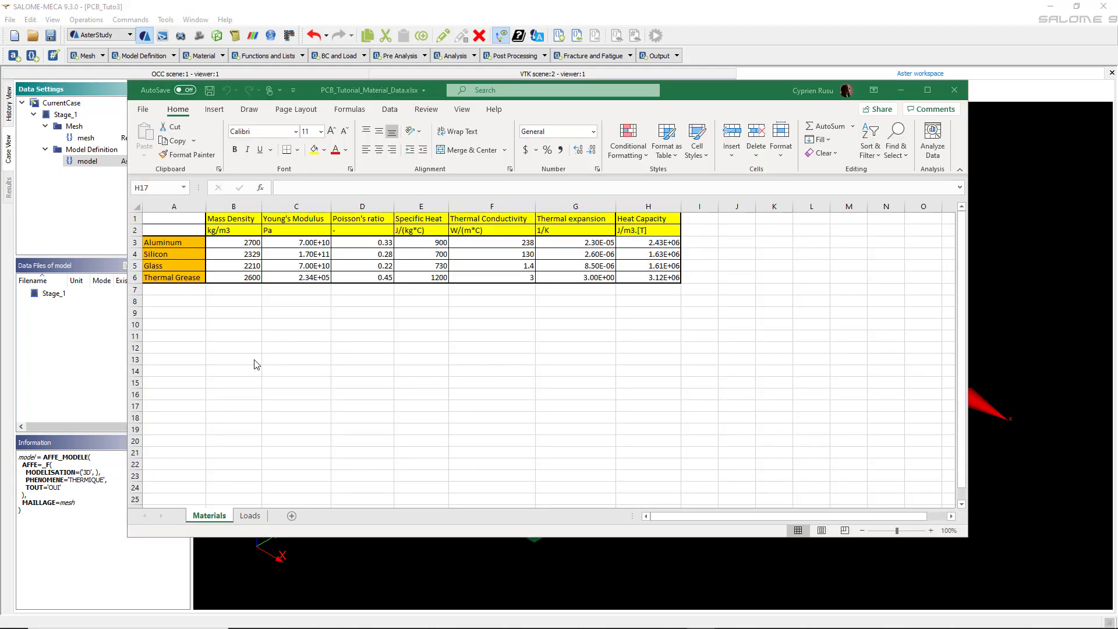
pyautogui.click(168, 244)
pyautogui.click(174, 256)
pyautogui.click(175, 267)
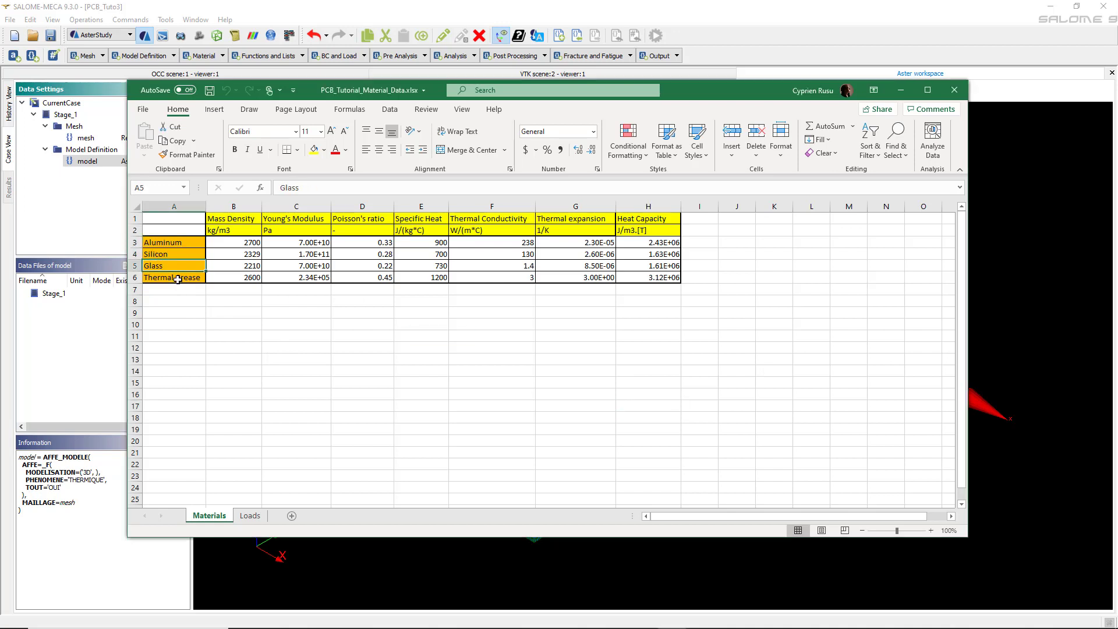
pyautogui.click(173, 278)
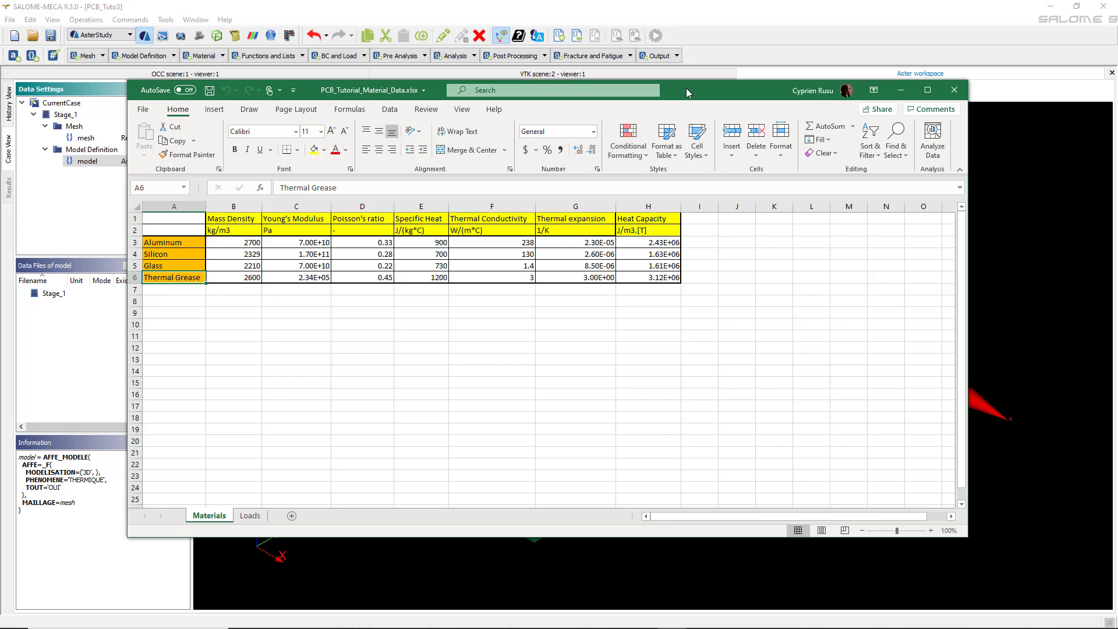
pyautogui.moveTo(693, 92); pyautogui.dragTo(682, 517)
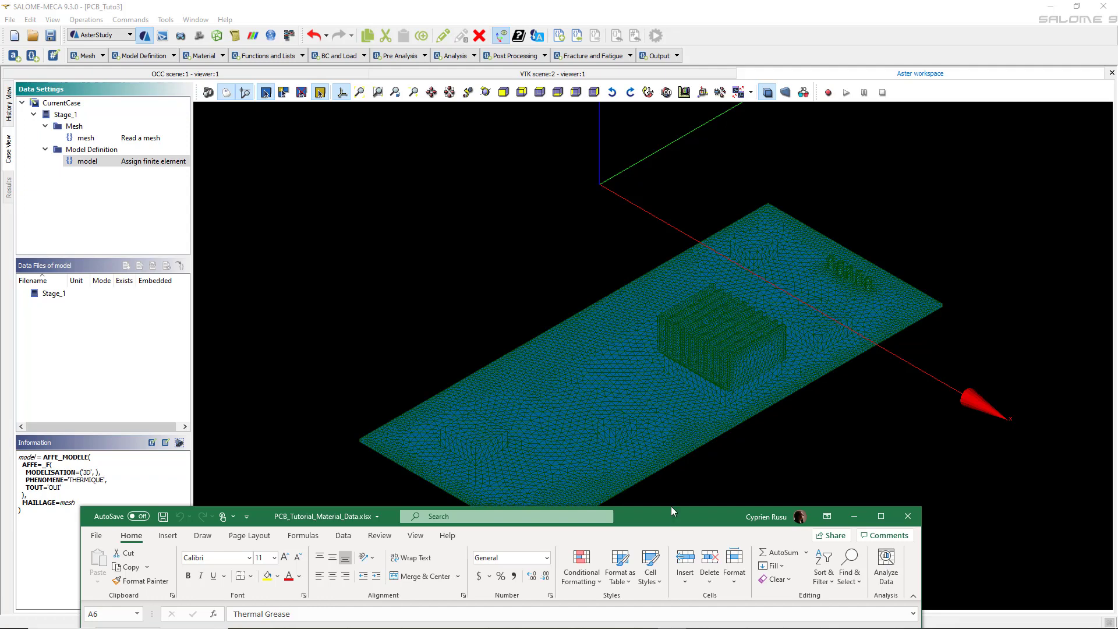
pyautogui.moveTo(671, 511); pyautogui.dragTo(650, 165)
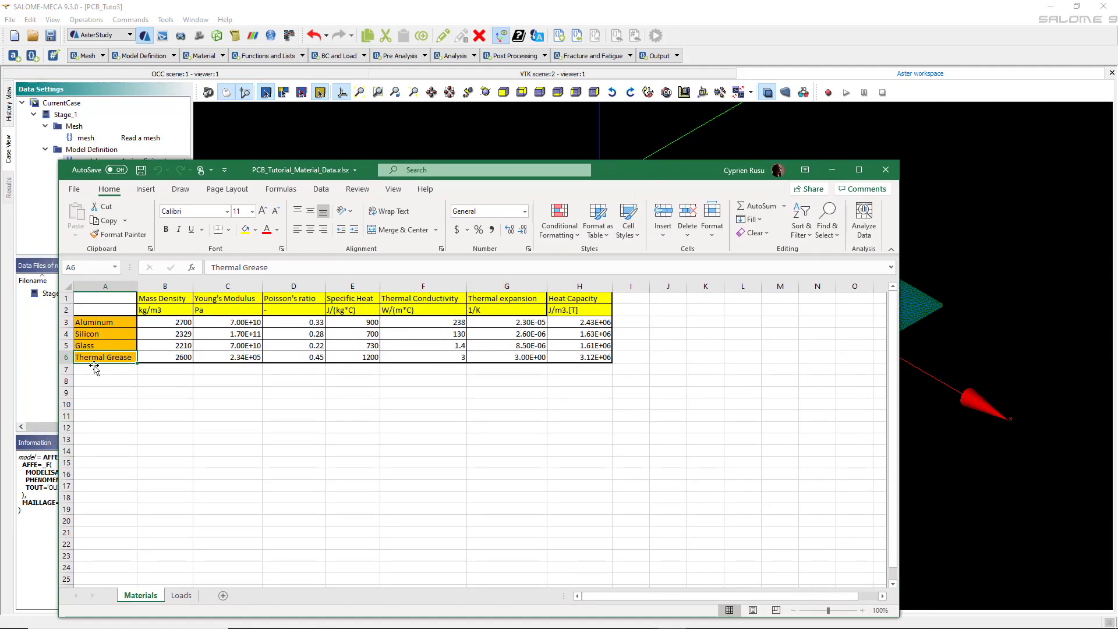
pyautogui.moveTo(677, 166); pyautogui.dragTo(690, 334)
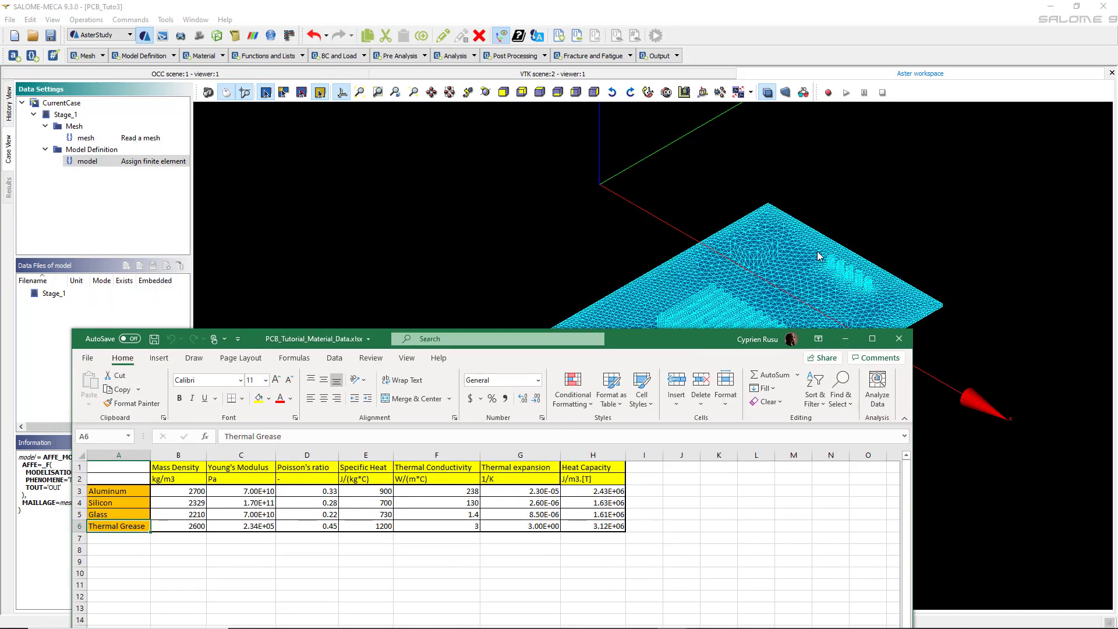
pyautogui.moveTo(690, 338); pyautogui.dragTo(754, 504)
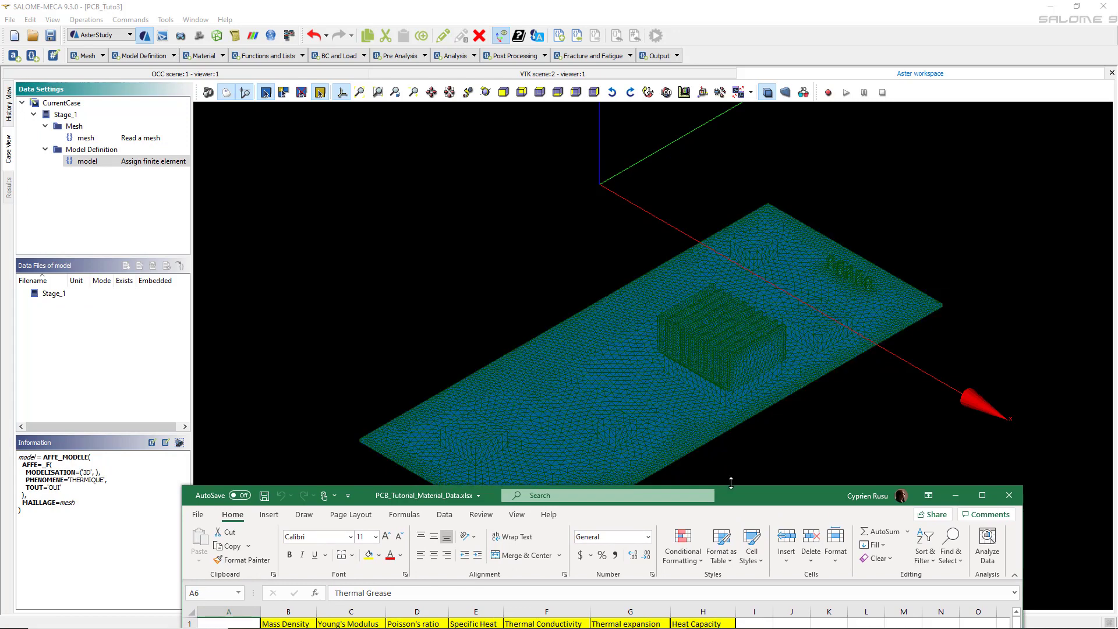
pyautogui.moveTo(742, 492); pyautogui.dragTo(696, 100)
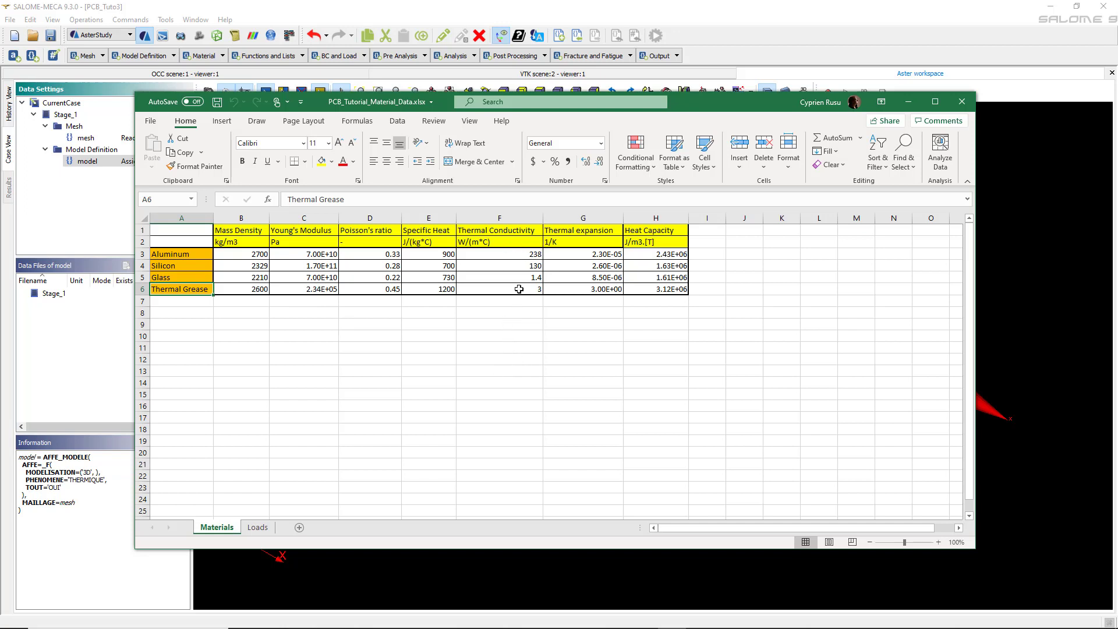
# - Examine the Thermal Conductivity and Heat Capacity columns for all four materials
pyautogui.moveTo(519, 289); pyautogui.dragTo(512, 227)
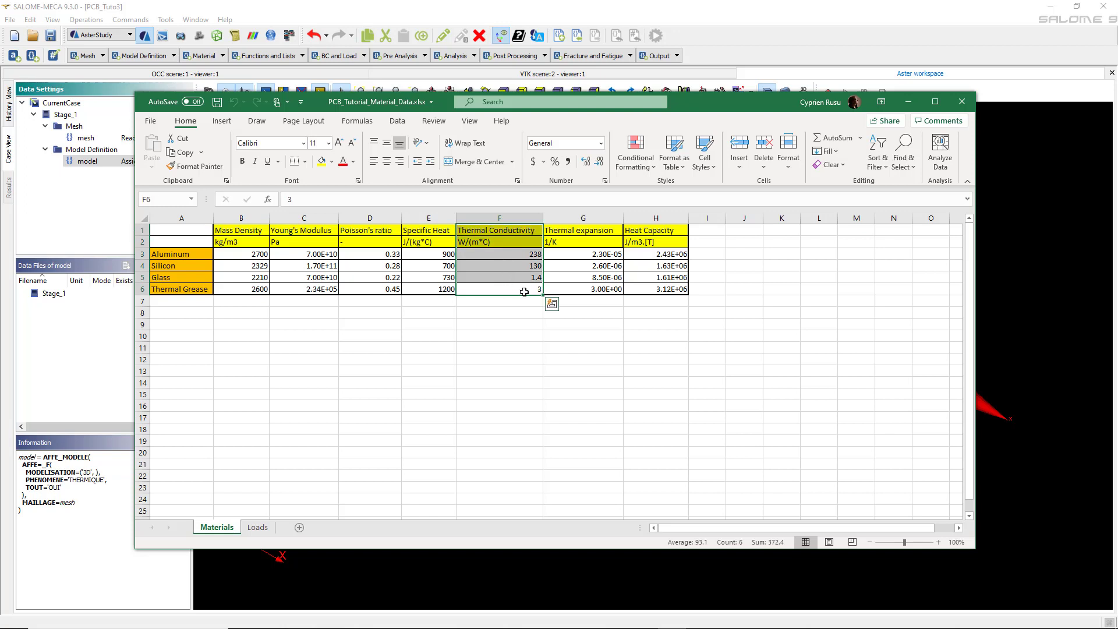
pyautogui.moveTo(666, 289); pyautogui.dragTo(659, 226)
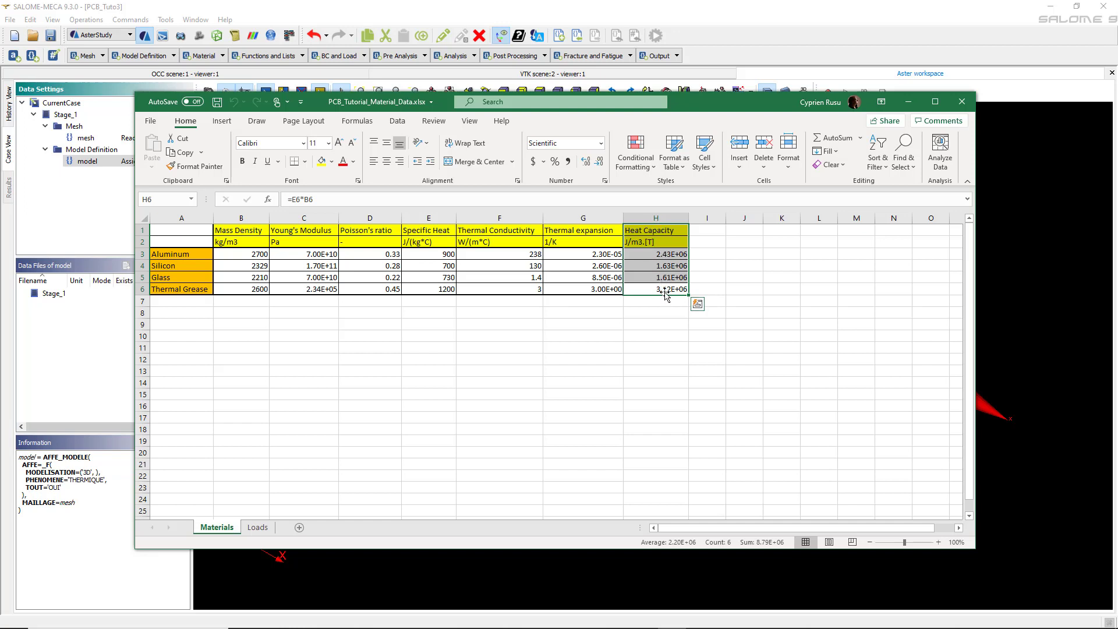
# - Examine how the Specific Heat and Mass Density columns relate to the Heat Capacity column on the Materials sheet
pyautogui.moveTo(423, 235); pyautogui.dragTo(432, 291)
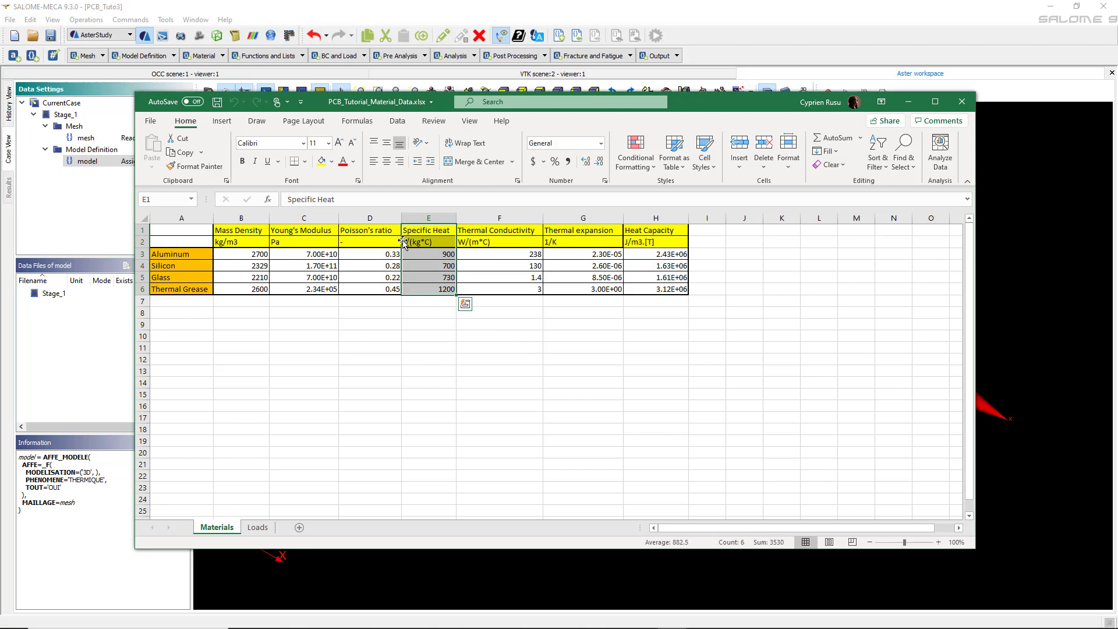
pyautogui.click(430, 254)
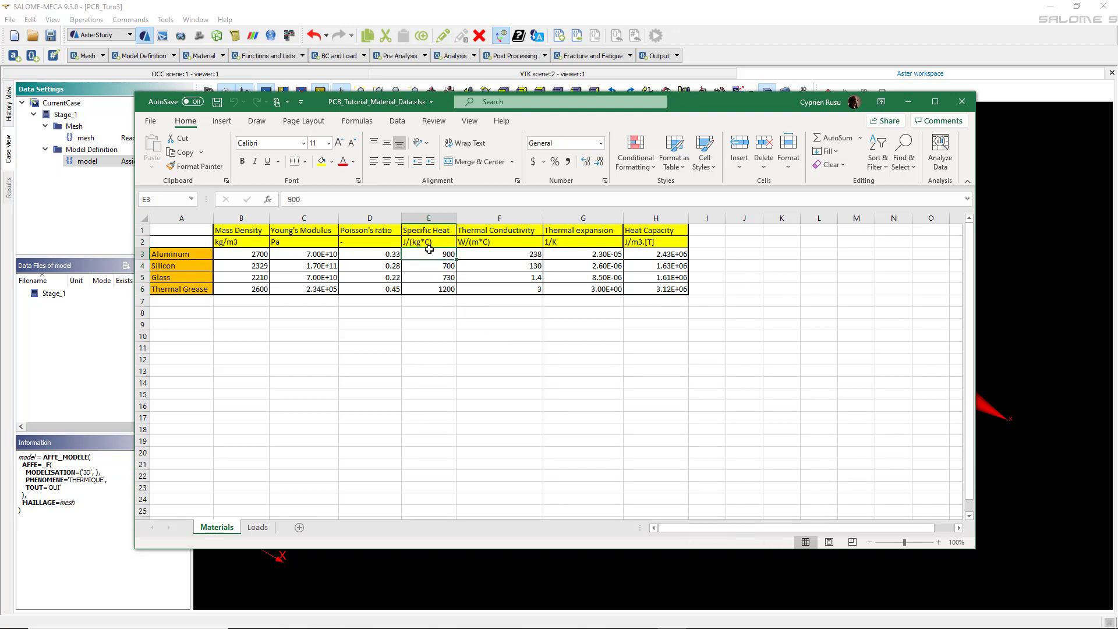
pyautogui.click(256, 255)
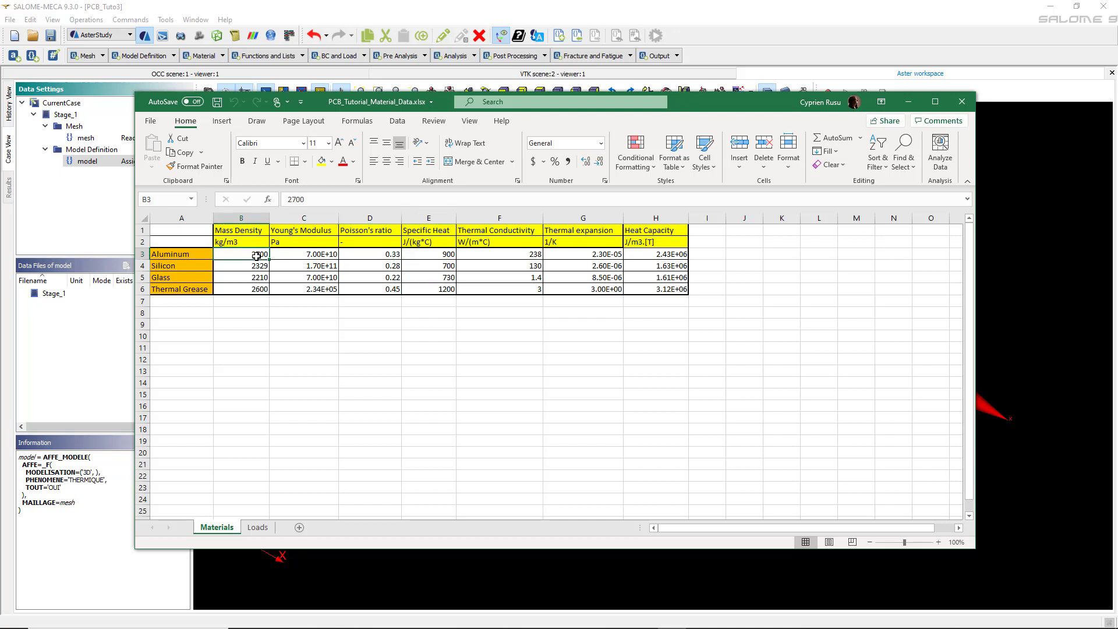
pyautogui.moveTo(669, 232); pyautogui.dragTo(677, 284)
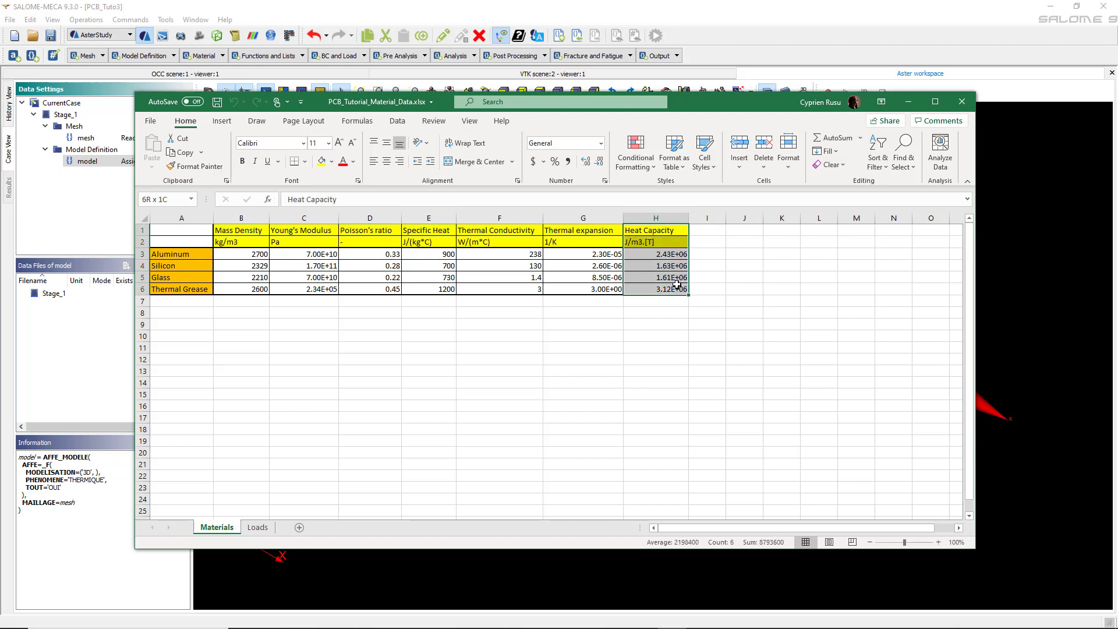
pyautogui.click(586, 330)
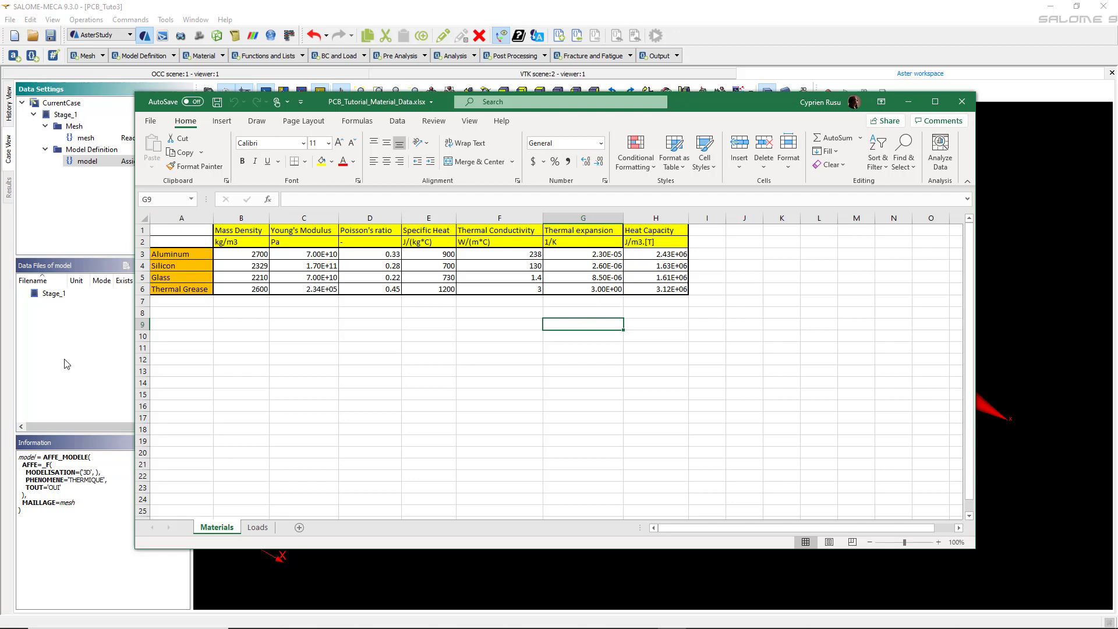
# - Switch back to AsterStudy and add a Define a material command to Stage_1, naming it Aluminum
pyautogui.click(86, 223)
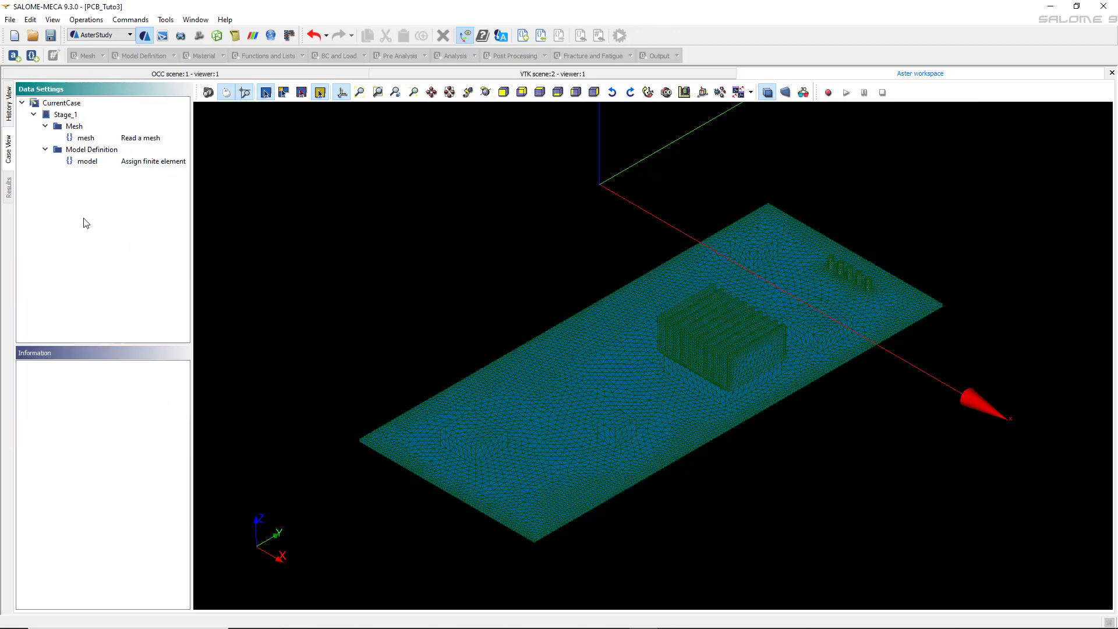
pyautogui.rightClick(60, 114)
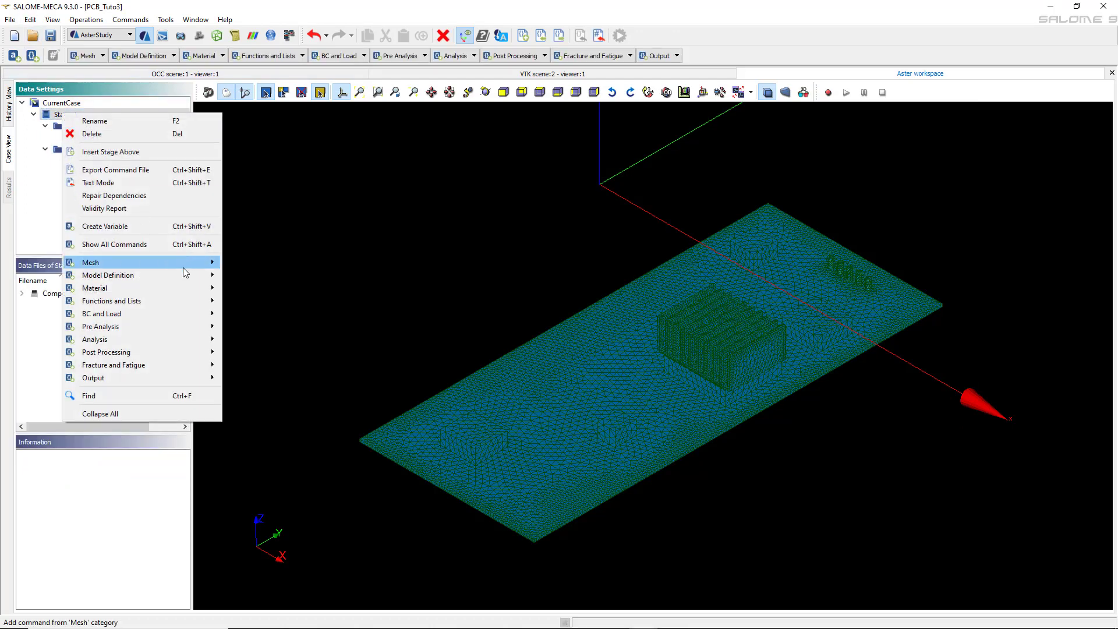
pyautogui.moveTo(172, 287)
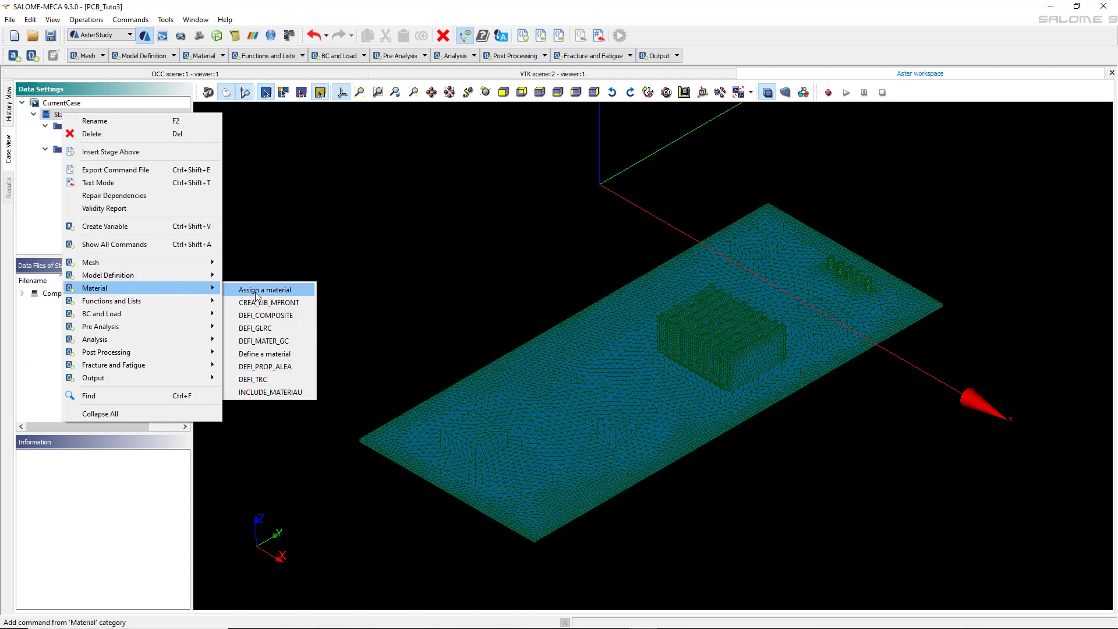
pyautogui.click(268, 354)
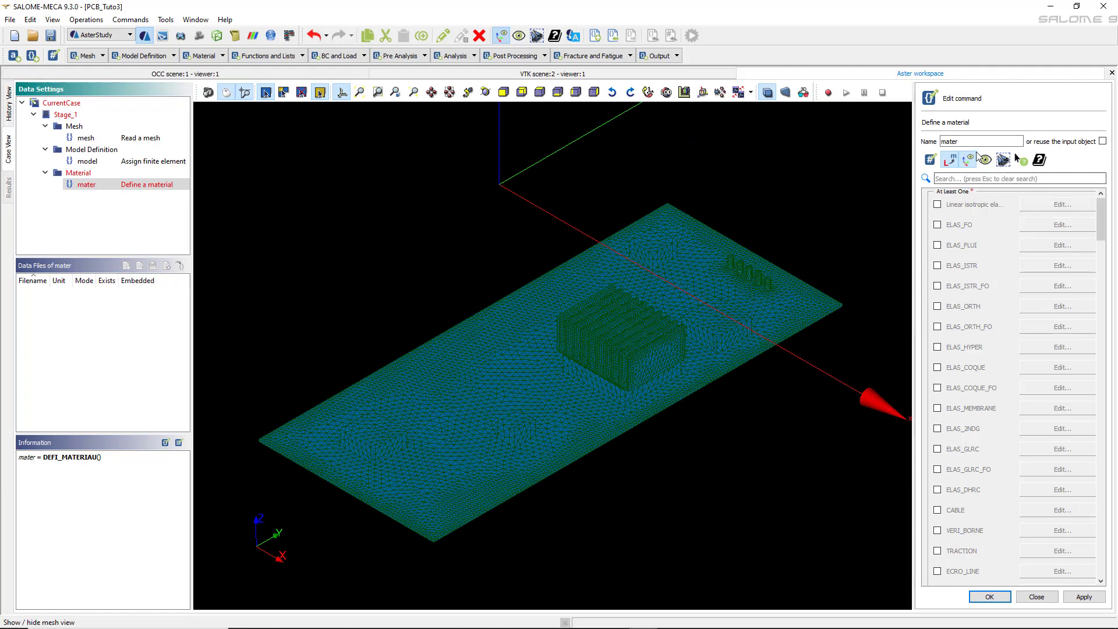
pyautogui.doubleClick(956, 141)
pyautogui.write('Aluminum')
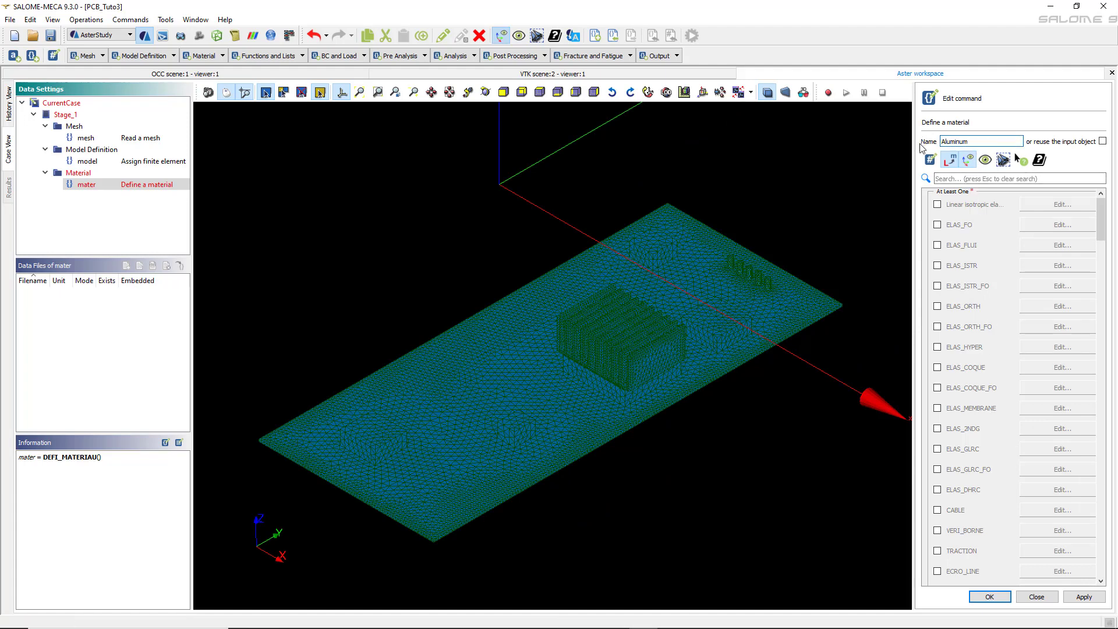
# - Filter the material properties by "heat", enable Isotropic heat conduction for Aluminum and open its parameters
pyautogui.click(1014, 178)
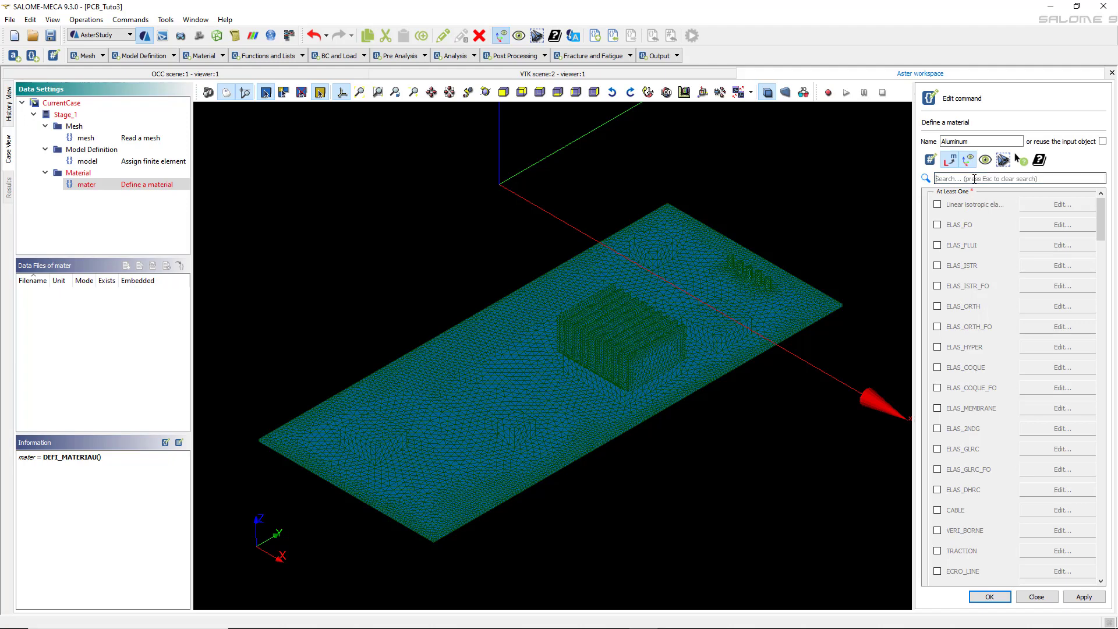
pyautogui.write('heat')
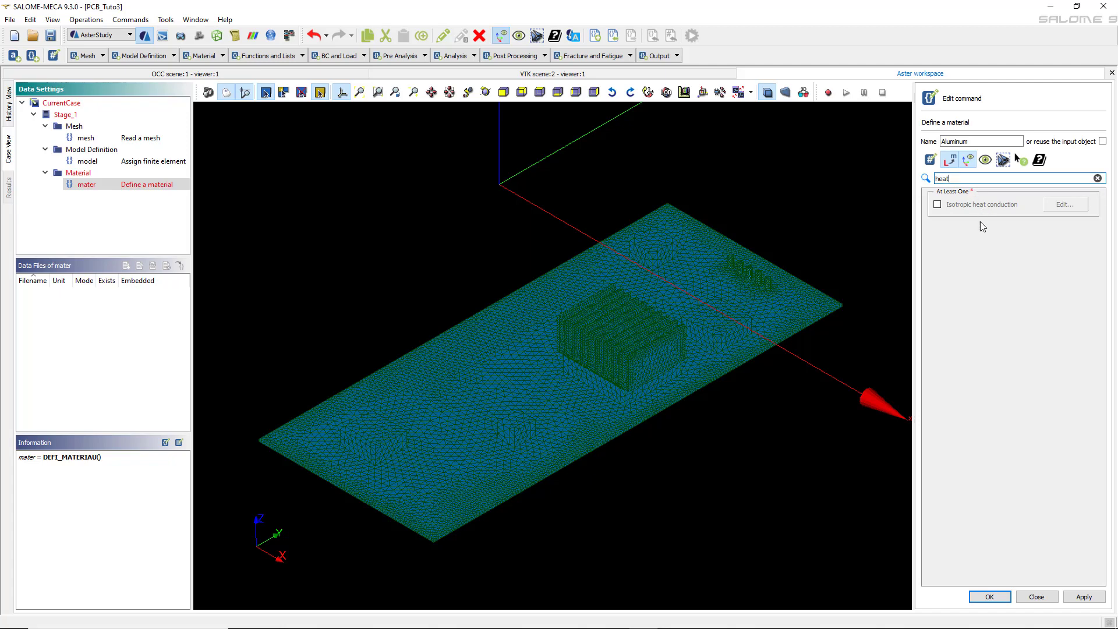
pyautogui.click(938, 205)
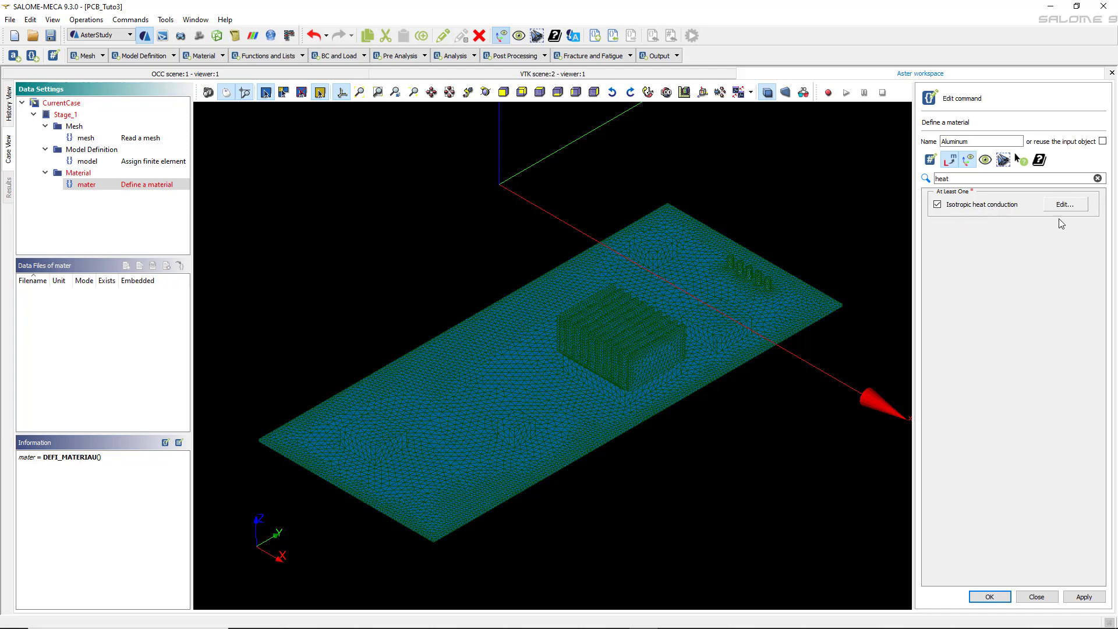
pyautogui.click(1066, 205)
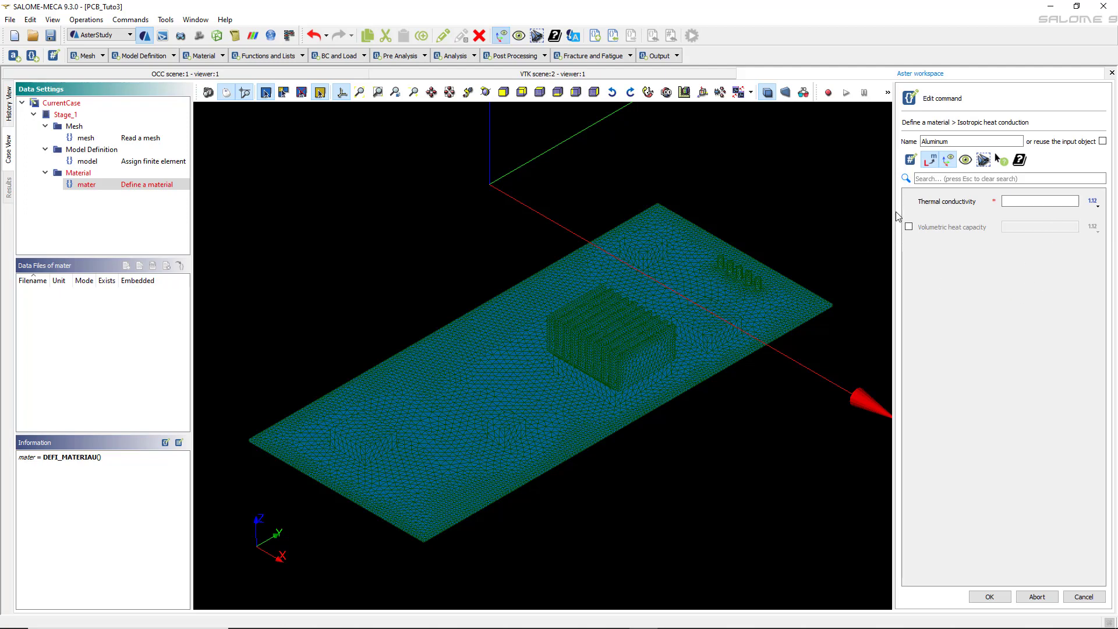
# - Using the Excel workbook's data, set Aluminum's thermal conductivity to 238 and volumetric heat capacity to 2.43E+06, and store the material
pyautogui.hotkey('alt', 'Tab')
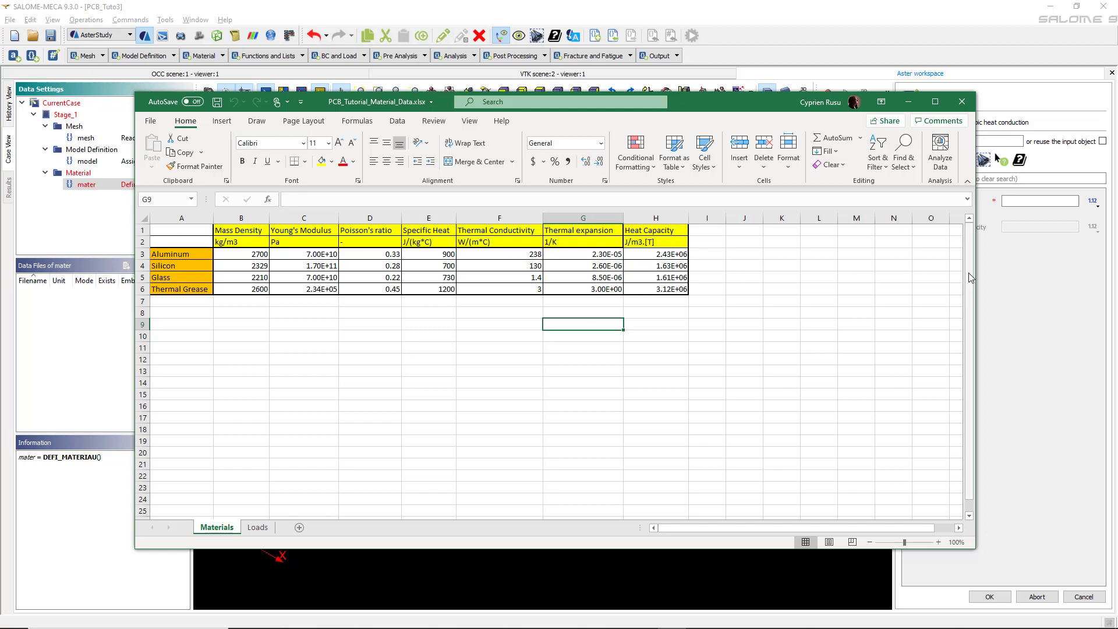
pyautogui.click(1029, 200)
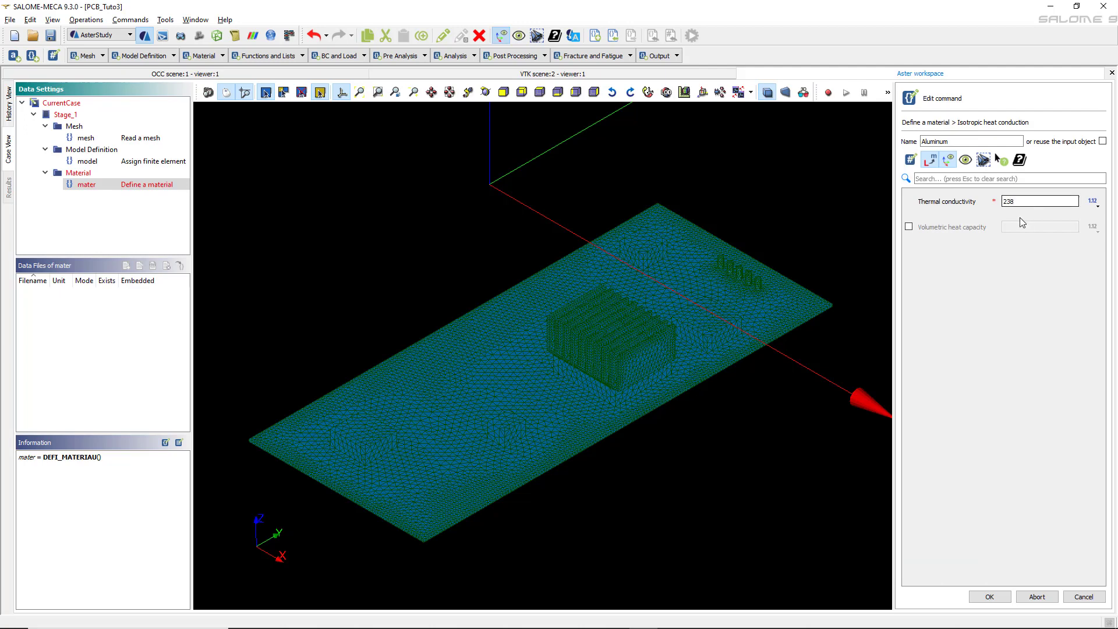
pyautogui.click(909, 226)
pyautogui.click(1012, 228)
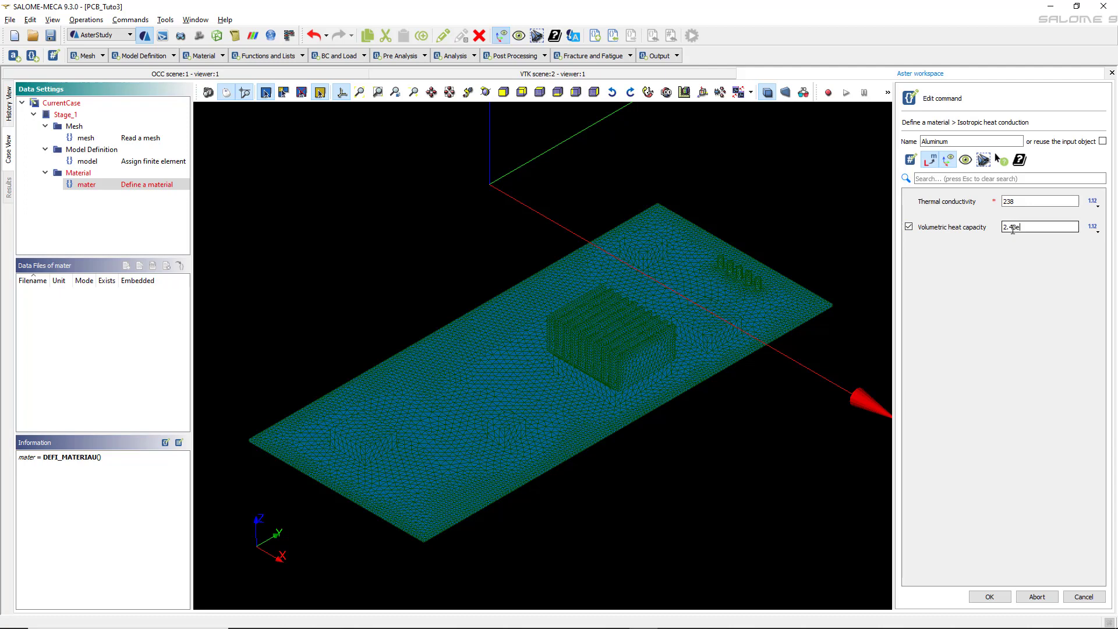
pyautogui.click(991, 598)
pyautogui.click(991, 598)
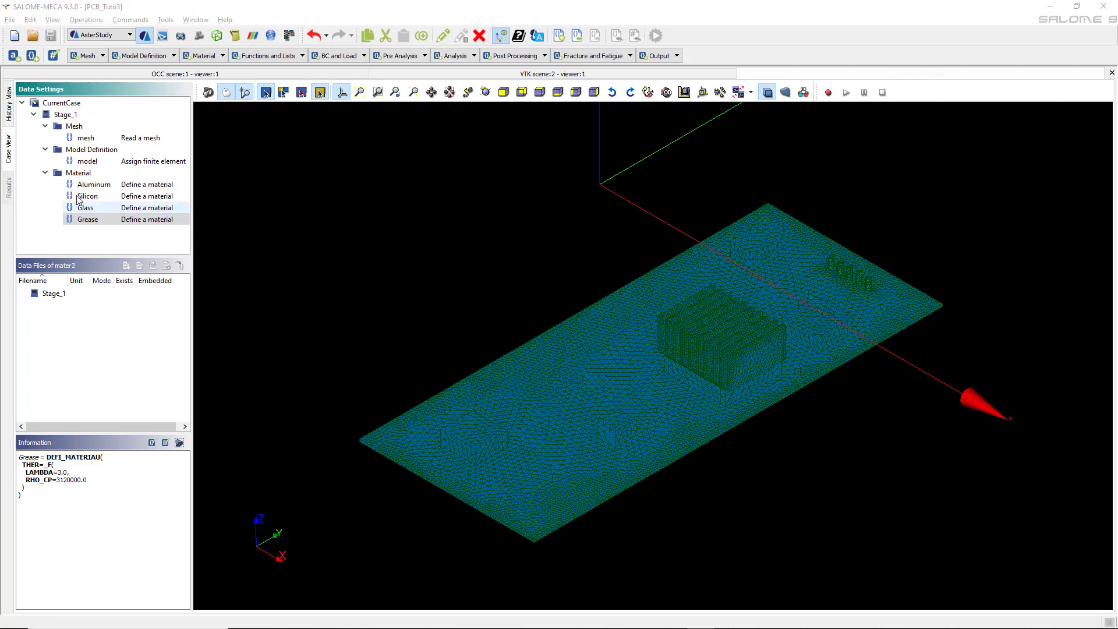
# - Add an Assign a material command to Stage_1, base it on the existing model and add one material assignment item
pyautogui.click(70, 116)
pyautogui.rightClick(70, 116)
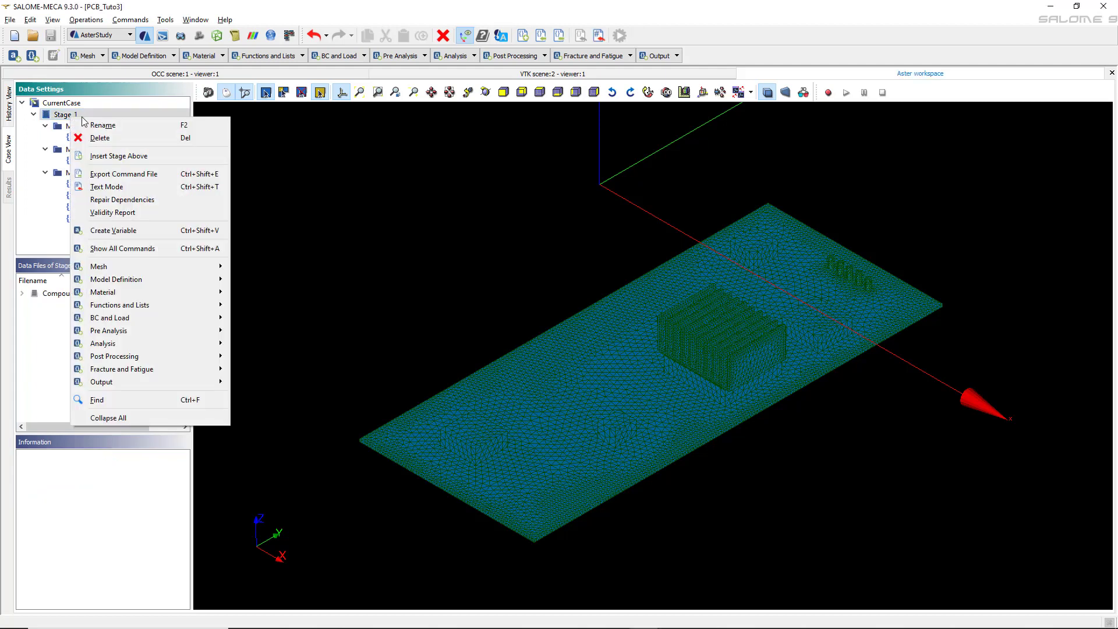
pyautogui.moveTo(196, 267)
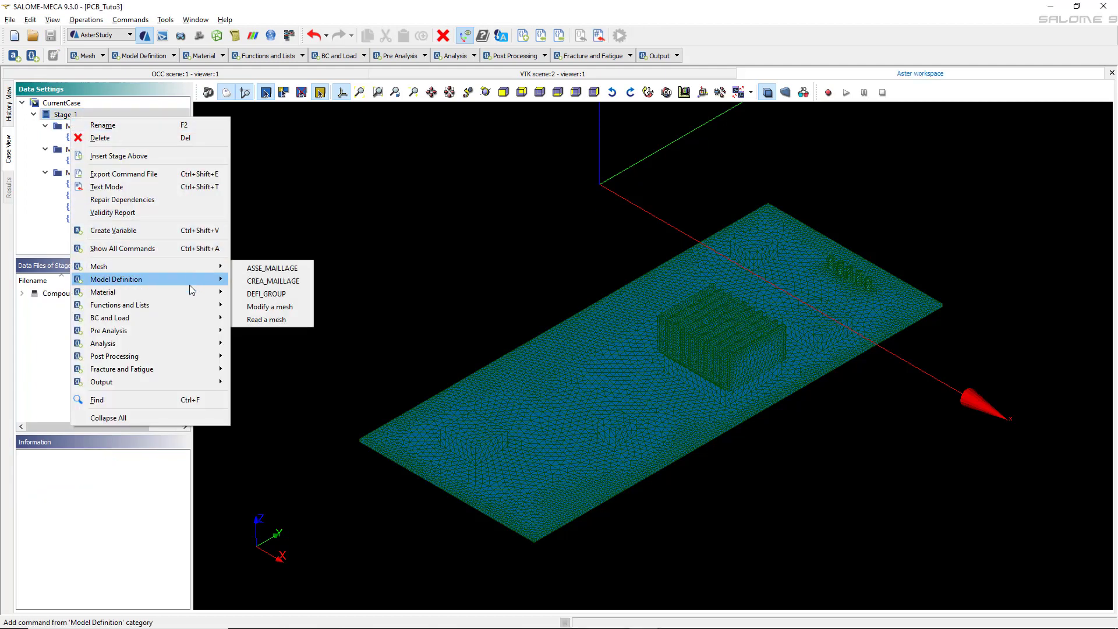
pyautogui.moveTo(189, 289)
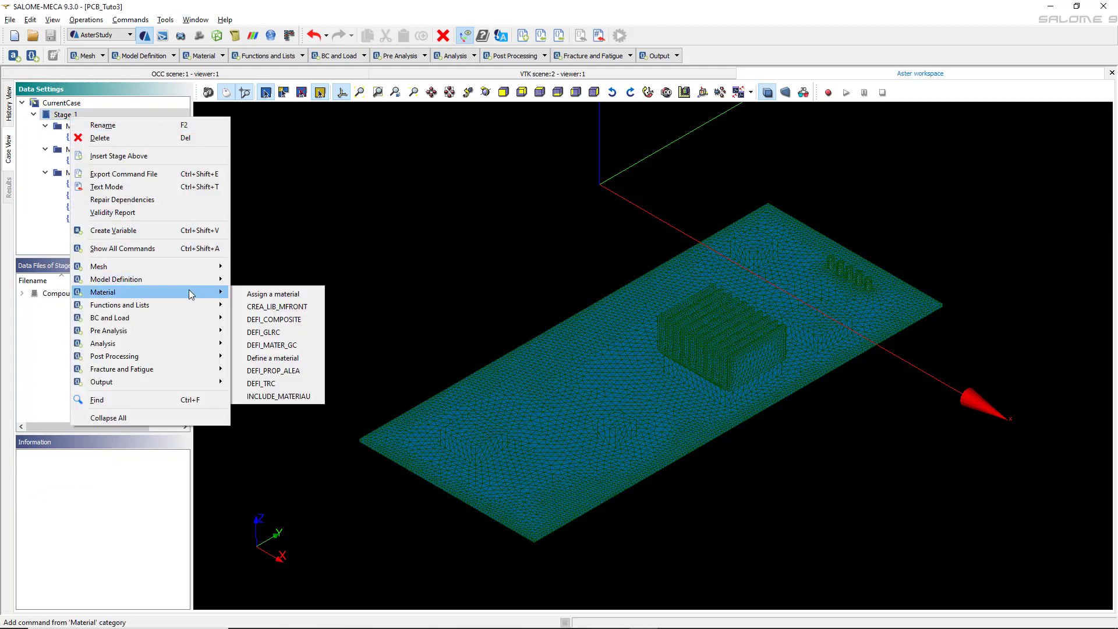
pyautogui.click(288, 296)
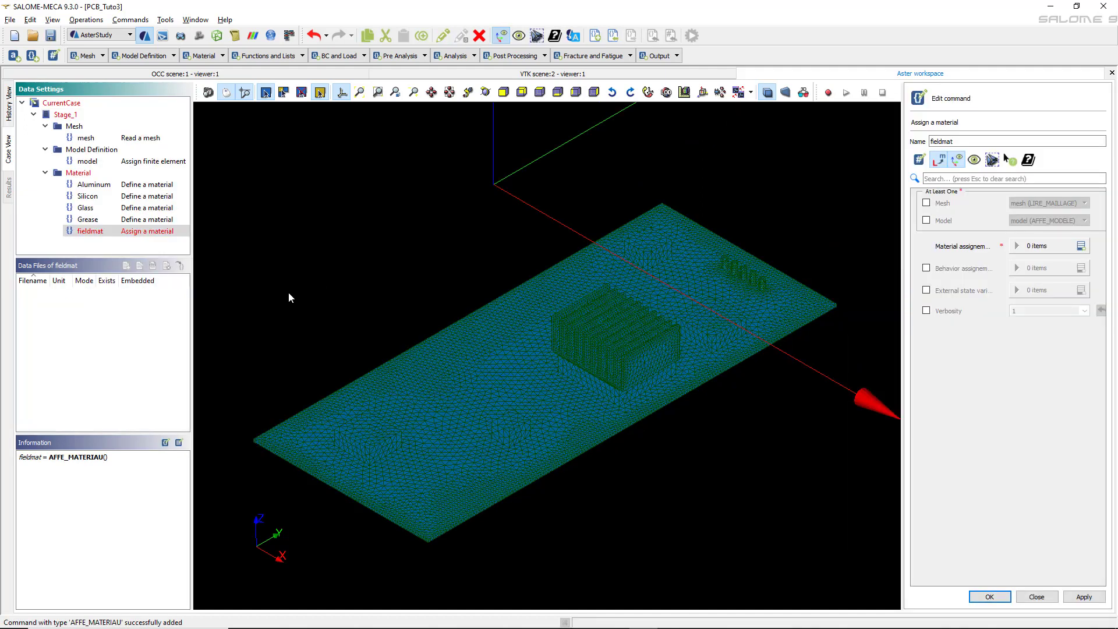
pyautogui.click(927, 221)
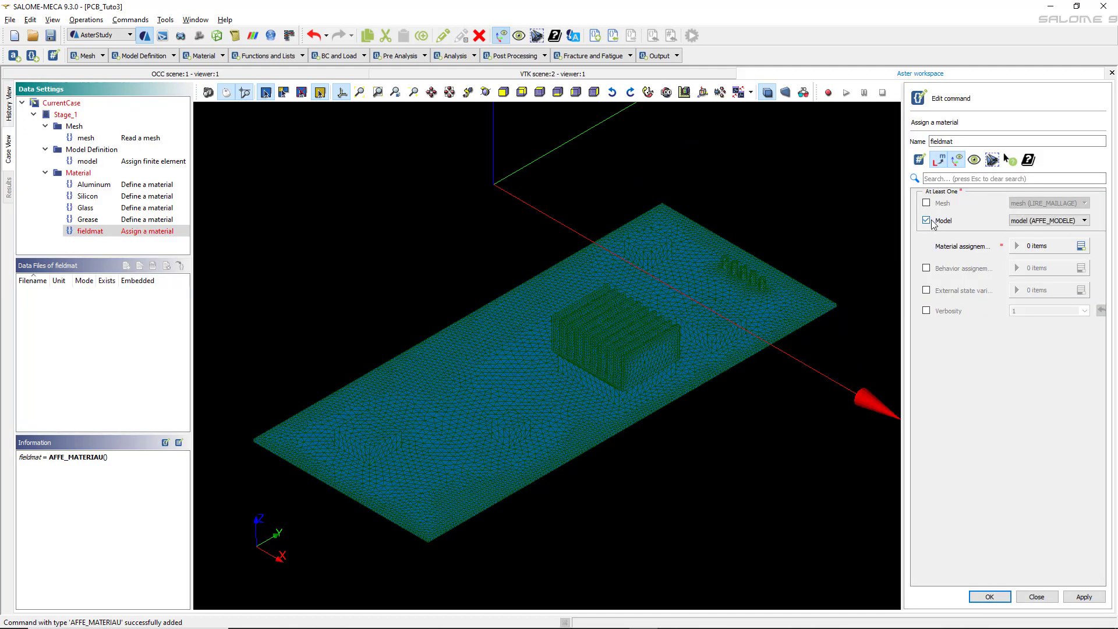
pyautogui.click(1077, 246)
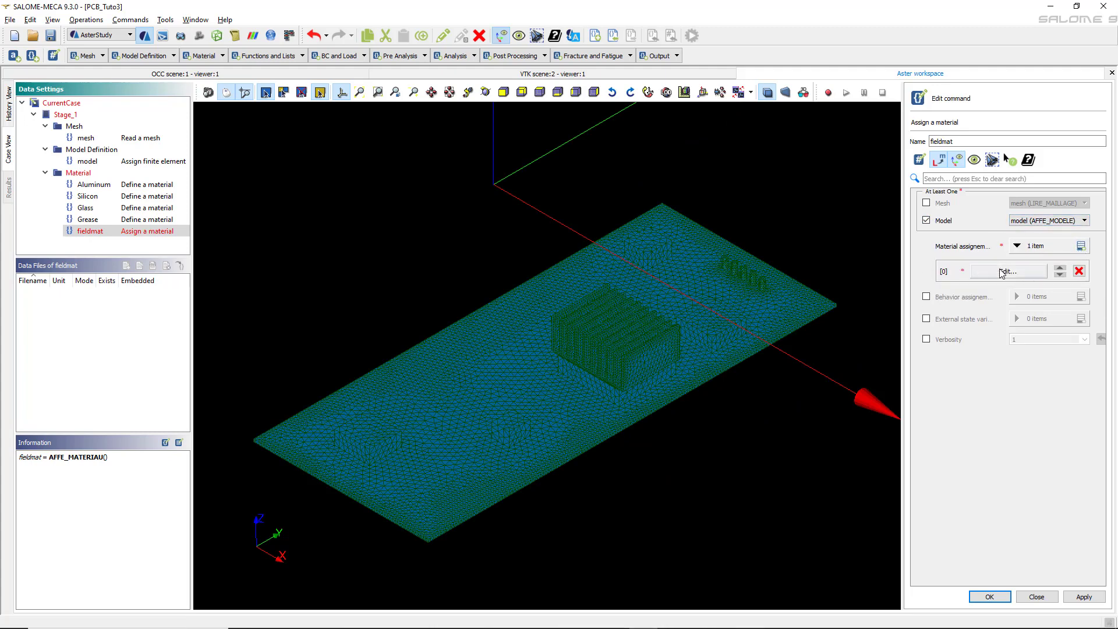
# - Define the first assignment by element groups GrPart14_Volumes, GrPart11_Volumes, GrPart13_Volumes, GrPart12_Volumes and GrChip_Volumes
pyautogui.click(1002, 272)
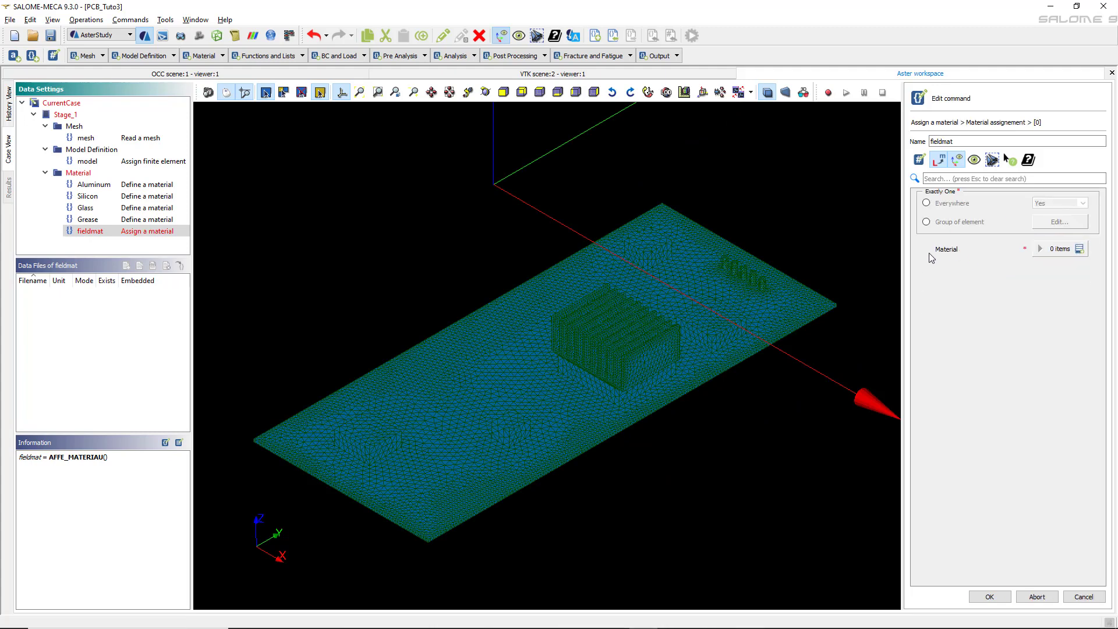
pyautogui.click(927, 222)
pyautogui.click(1058, 221)
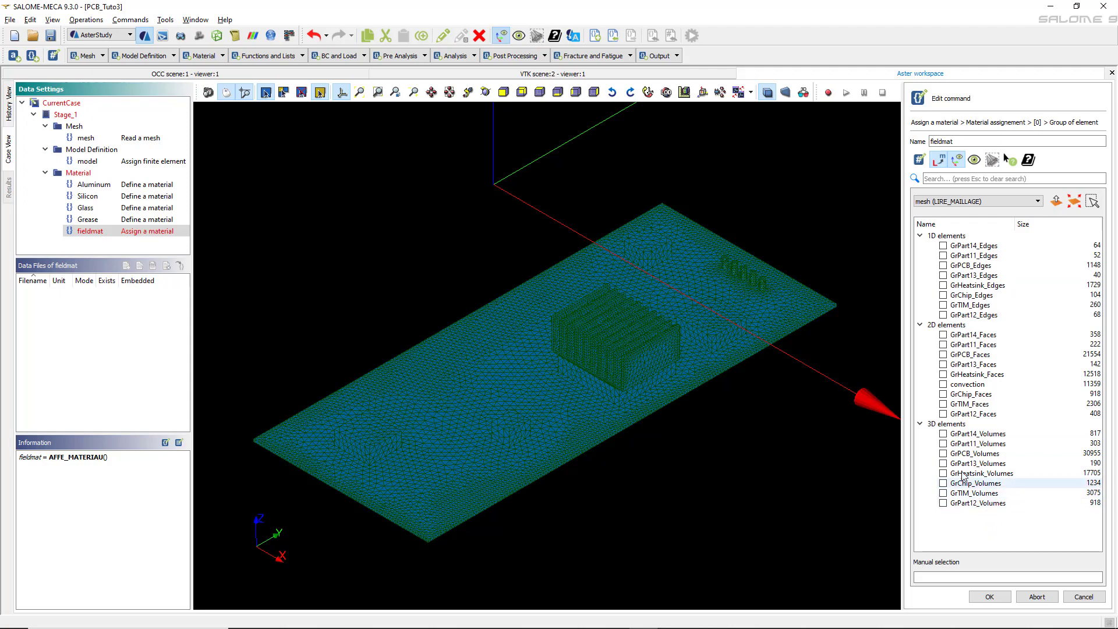
pyautogui.click(943, 435)
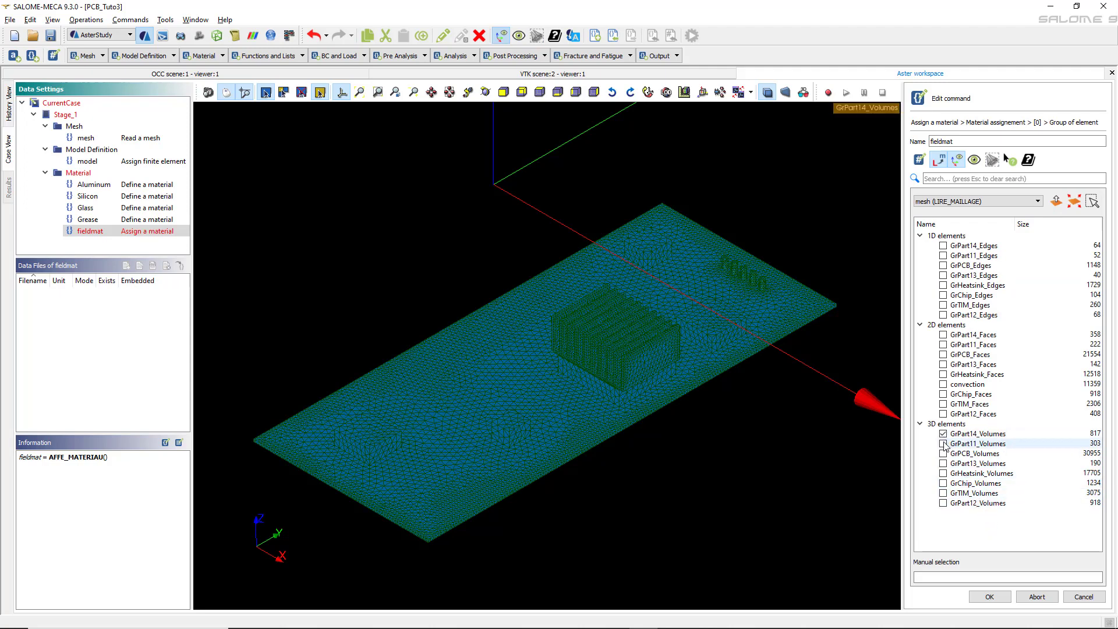
pyautogui.click(943, 444)
pyautogui.click(943, 464)
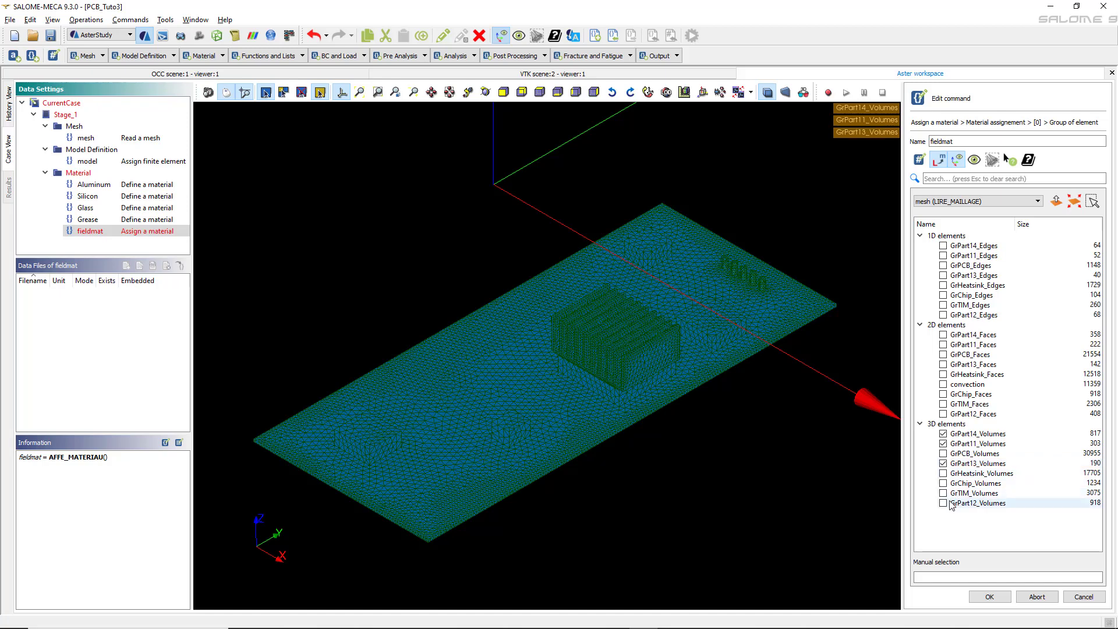
pyautogui.click(944, 504)
pyautogui.click(944, 484)
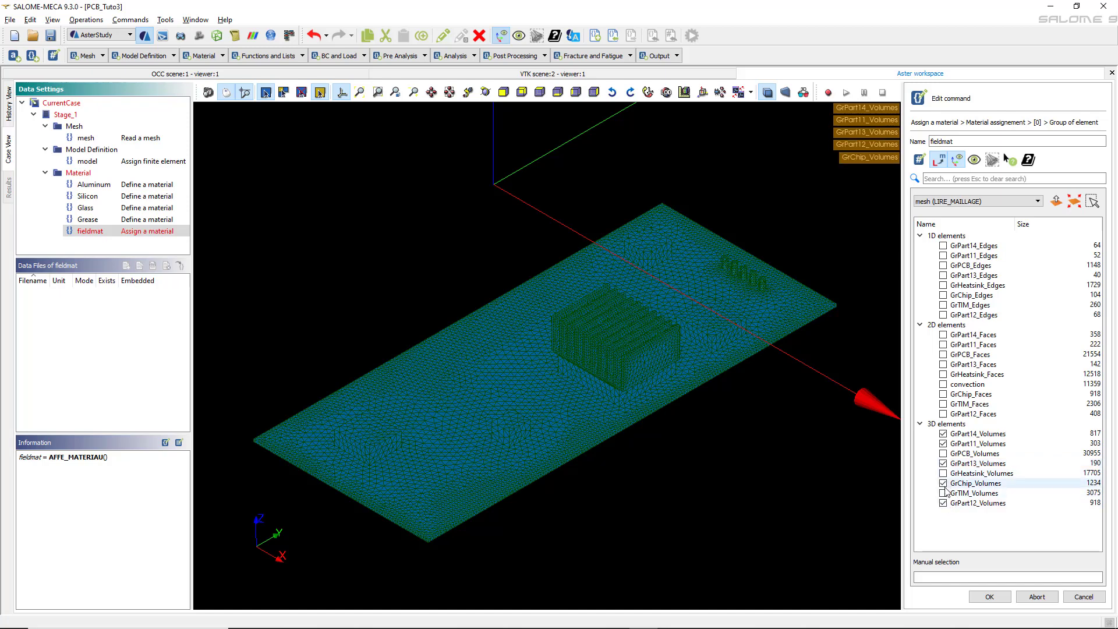
pyautogui.click(990, 596)
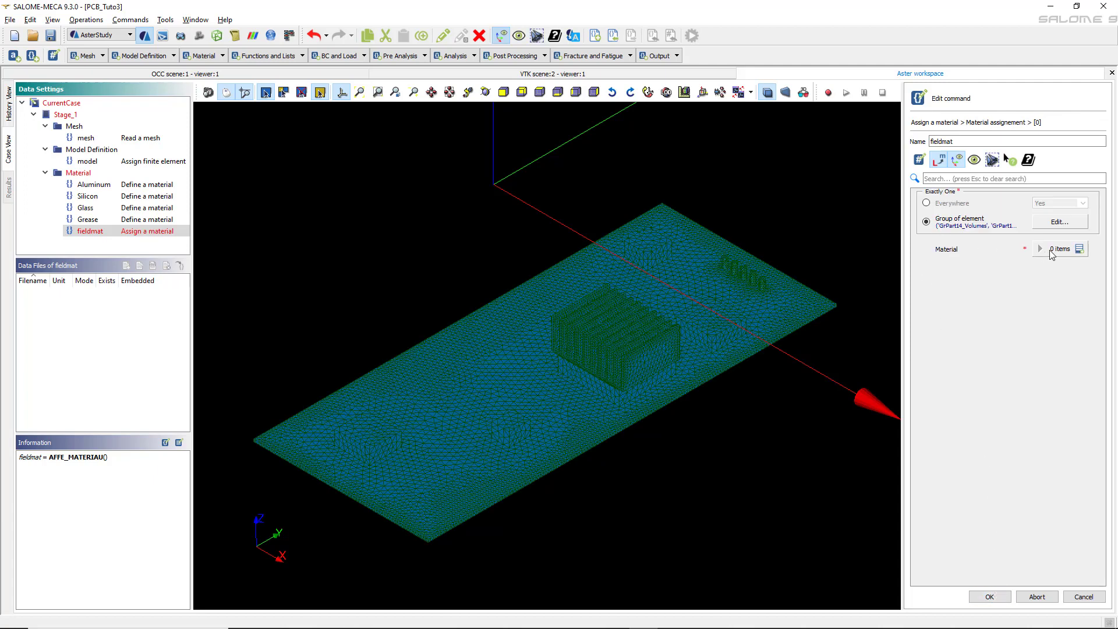
# - Give the first assignment one material item set to Silicon and accept the assignment
pyautogui.click(1080, 249)
pyautogui.click(1025, 273)
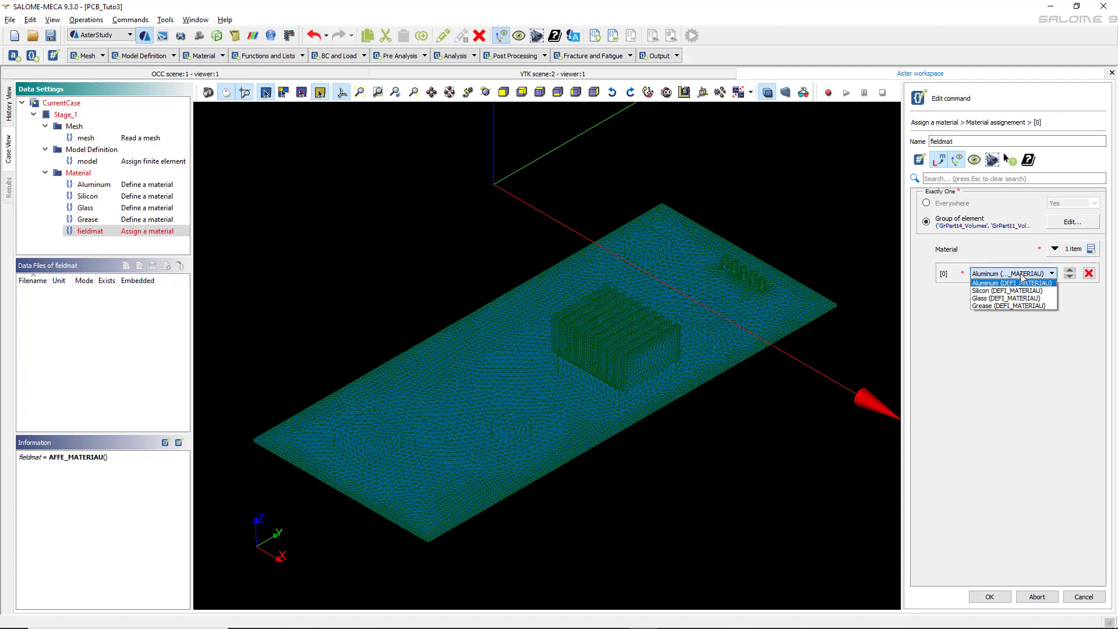
pyautogui.click(1021, 290)
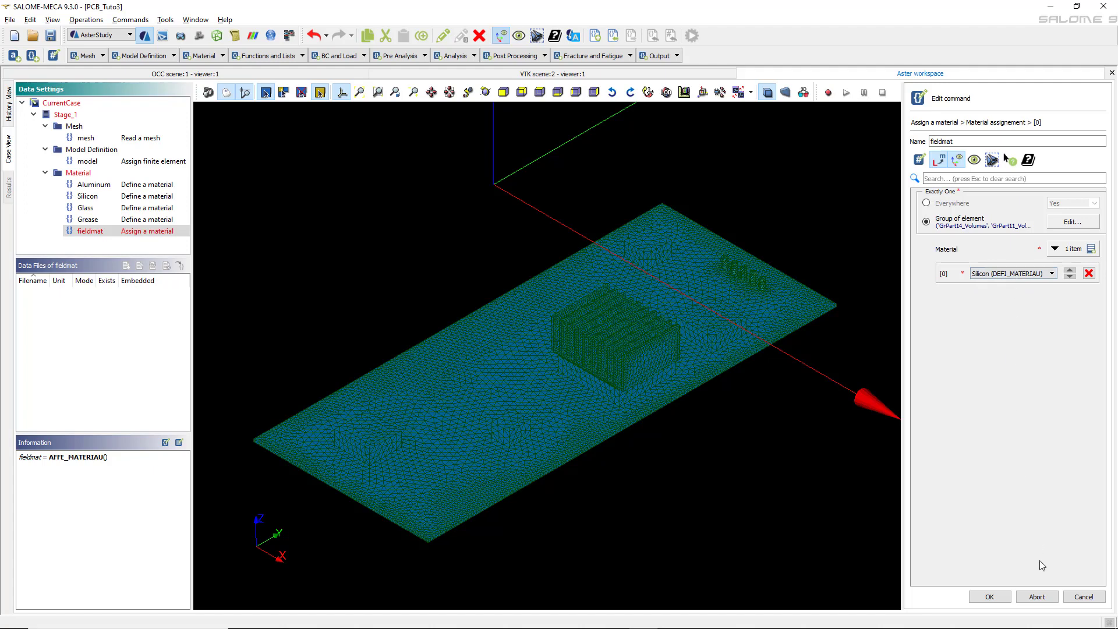
pyautogui.click(989, 597)
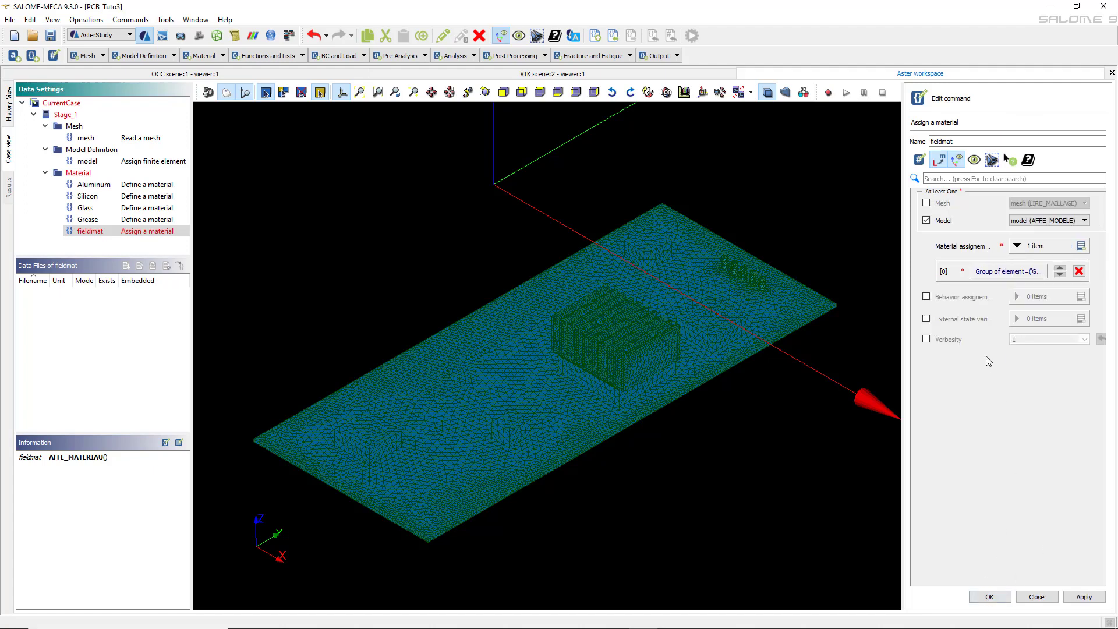
# - Add a second material assignment to fieldmat and define it by the element group GrHeatsink_Volumes
pyautogui.click(1083, 247)
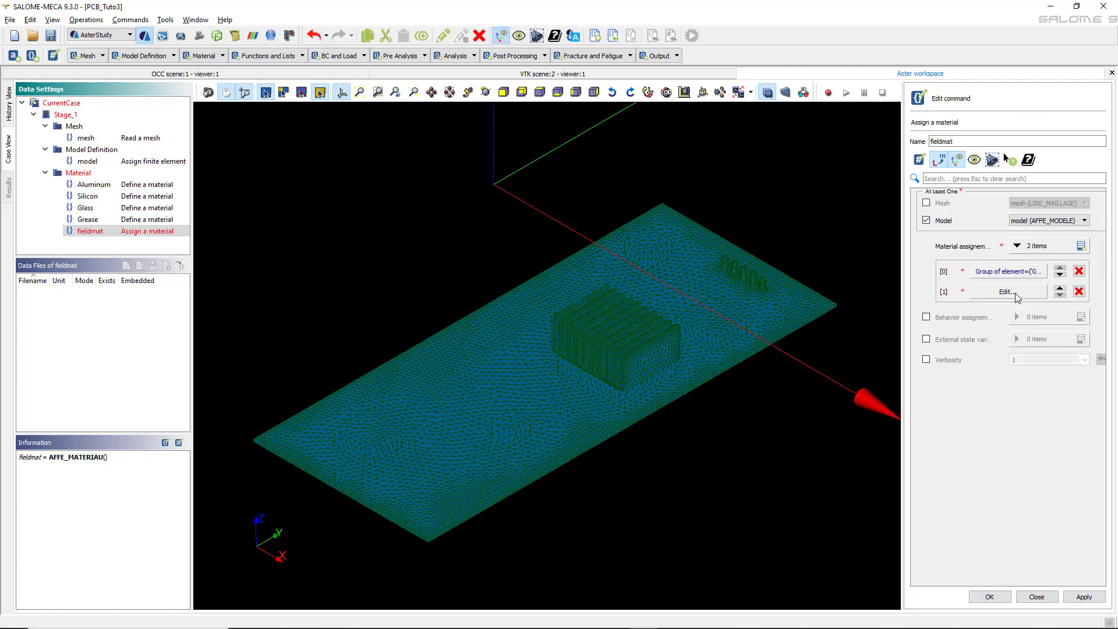
pyautogui.click(1015, 295)
pyautogui.click(927, 222)
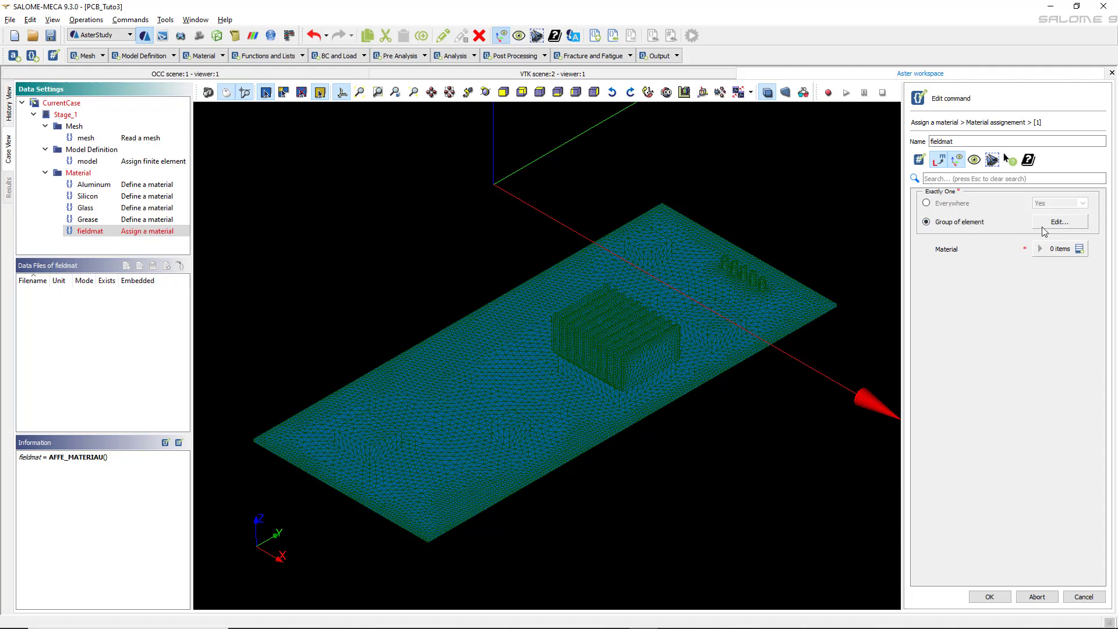
pyautogui.click(1059, 222)
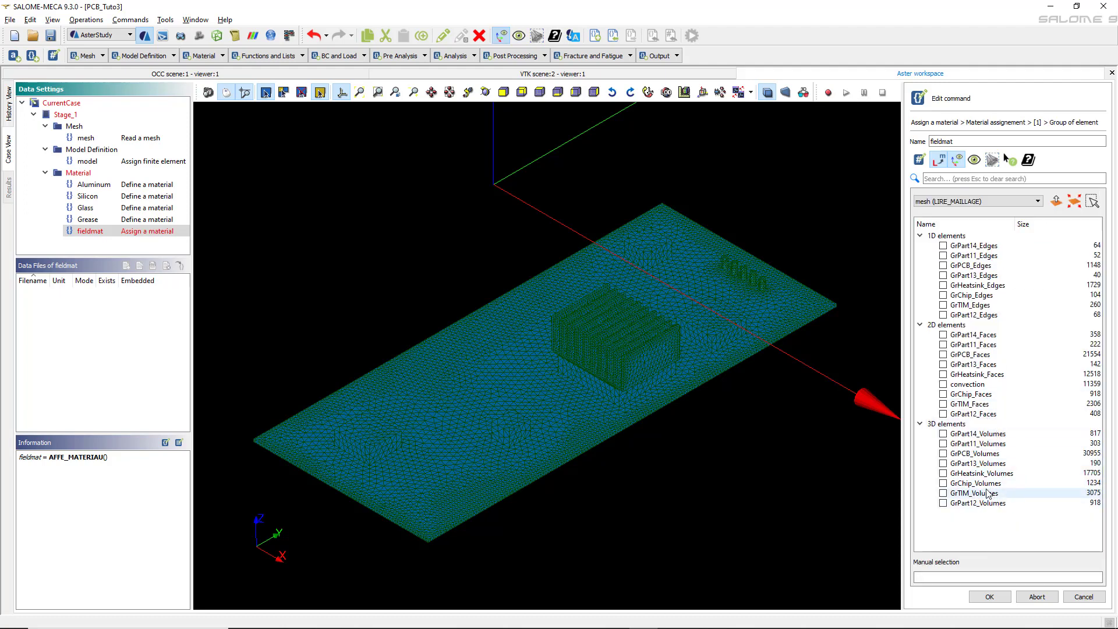
pyautogui.click(1001, 474)
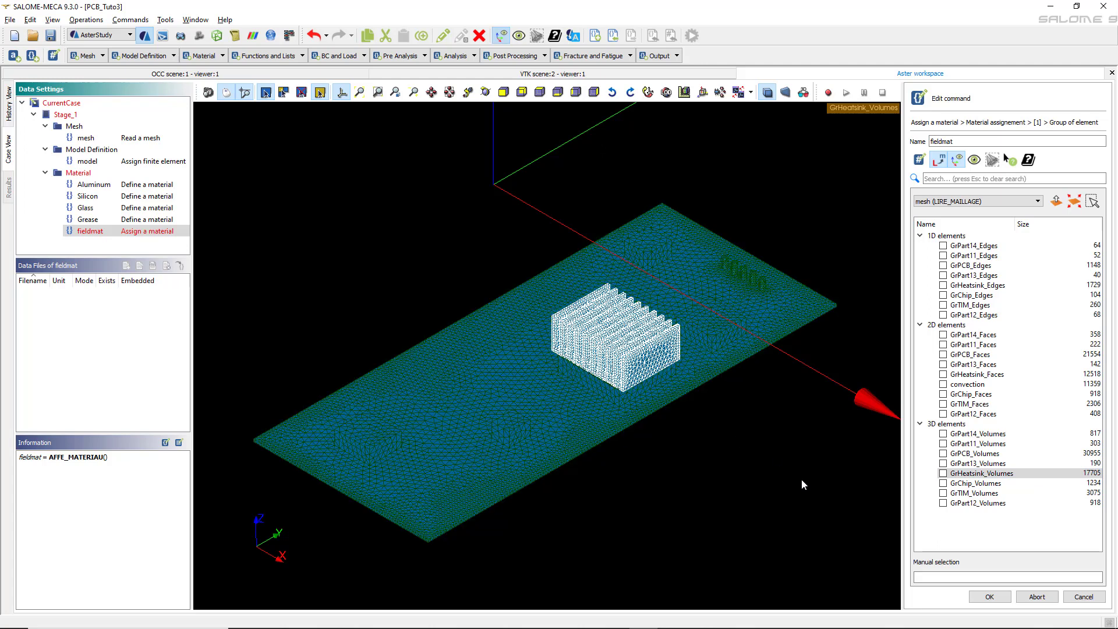
pyautogui.click(944, 474)
pyautogui.click(991, 597)
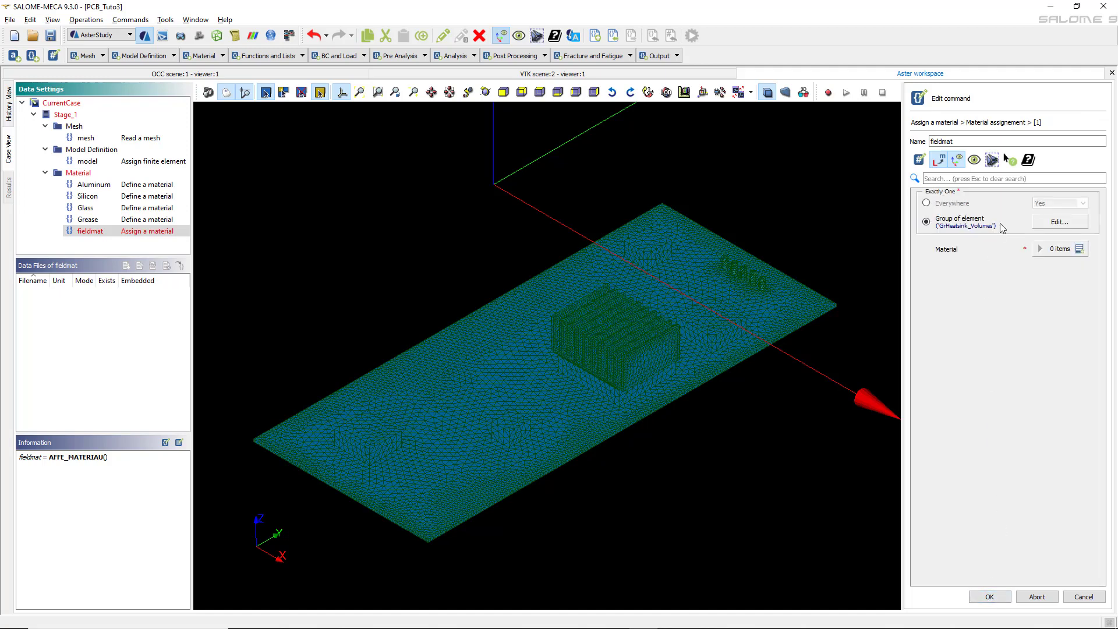
# - Give the heatsink assignment one material item set to Aluminum and accept the assignment
pyautogui.click(1078, 249)
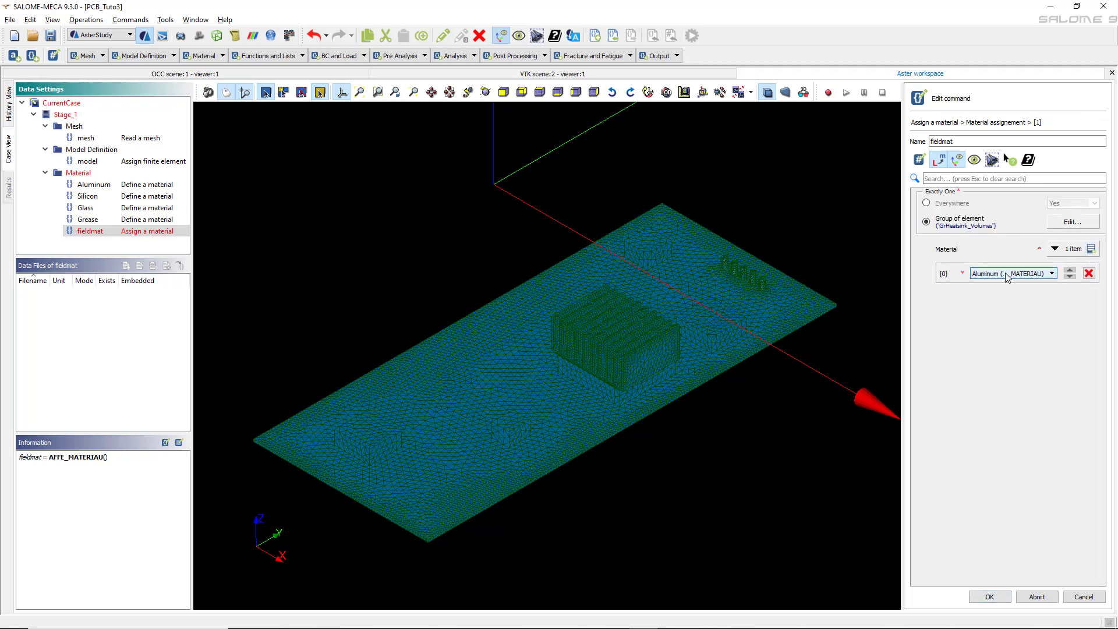
pyautogui.click(1008, 274)
pyautogui.click(1008, 282)
pyautogui.click(997, 597)
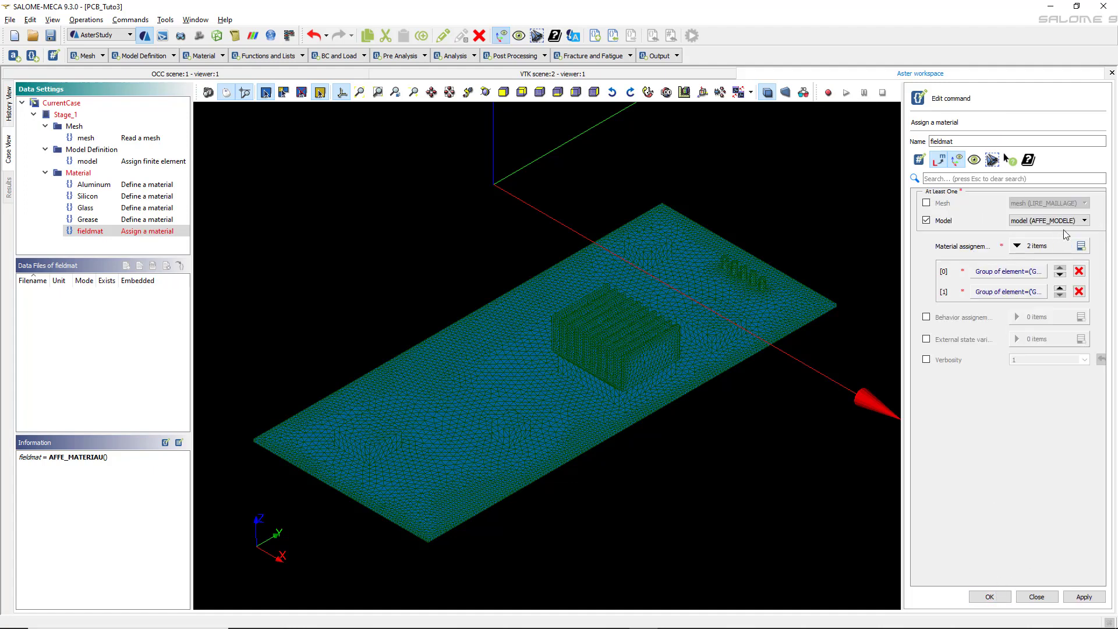
# - Add a third material assignment to fieldmat and define it by the element group GrTIM_Volumes
pyautogui.click(1081, 246)
pyautogui.click(1007, 312)
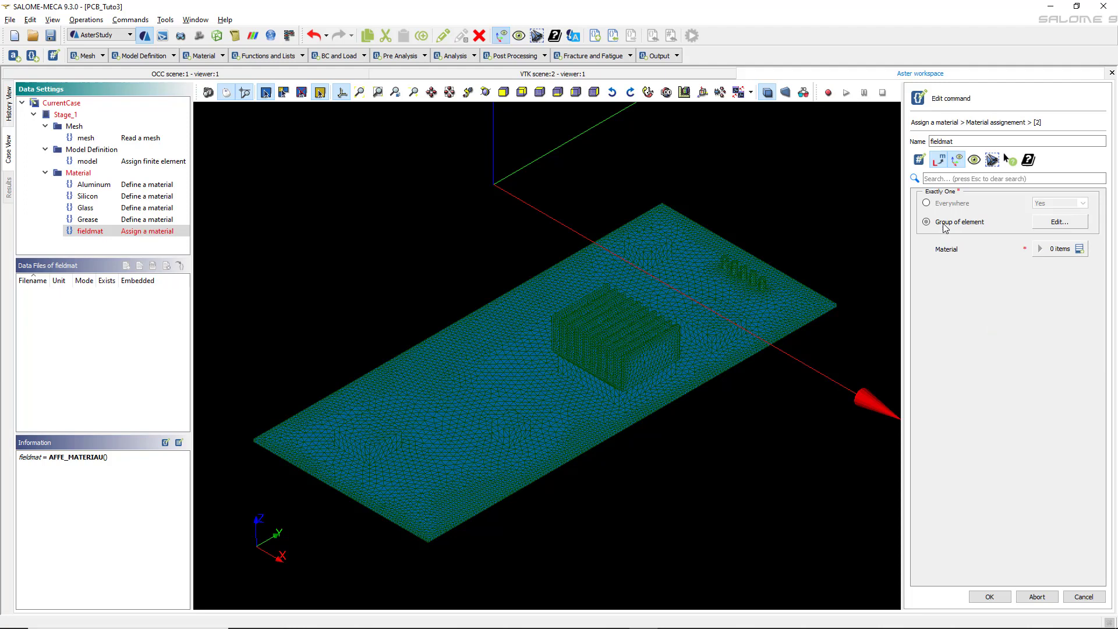
pyautogui.click(1060, 222)
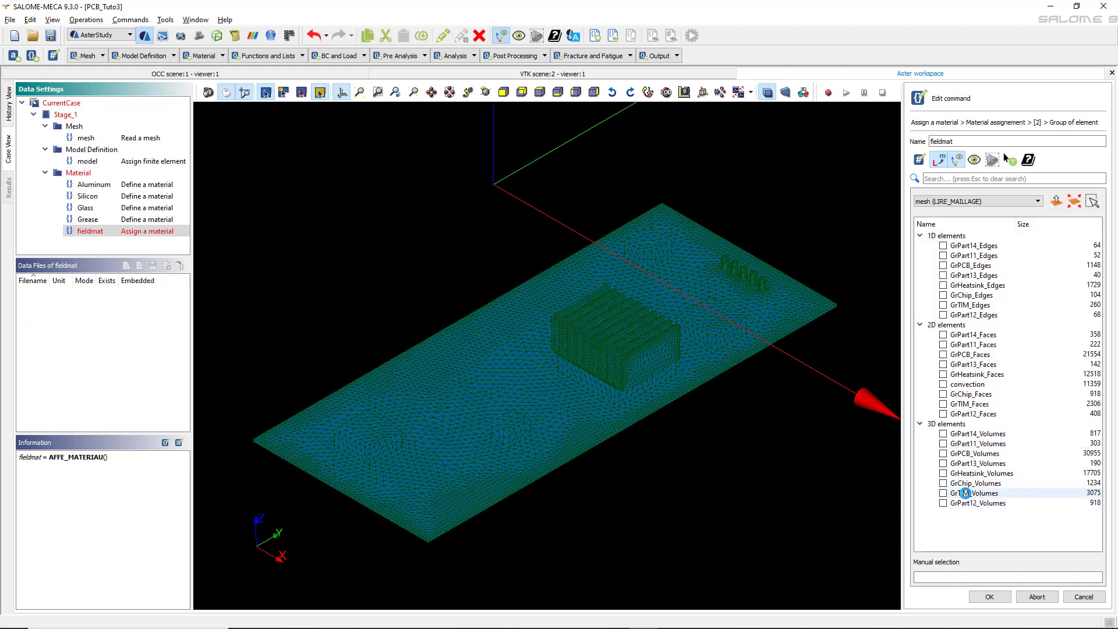
pyautogui.click(951, 497)
pyautogui.click(944, 493)
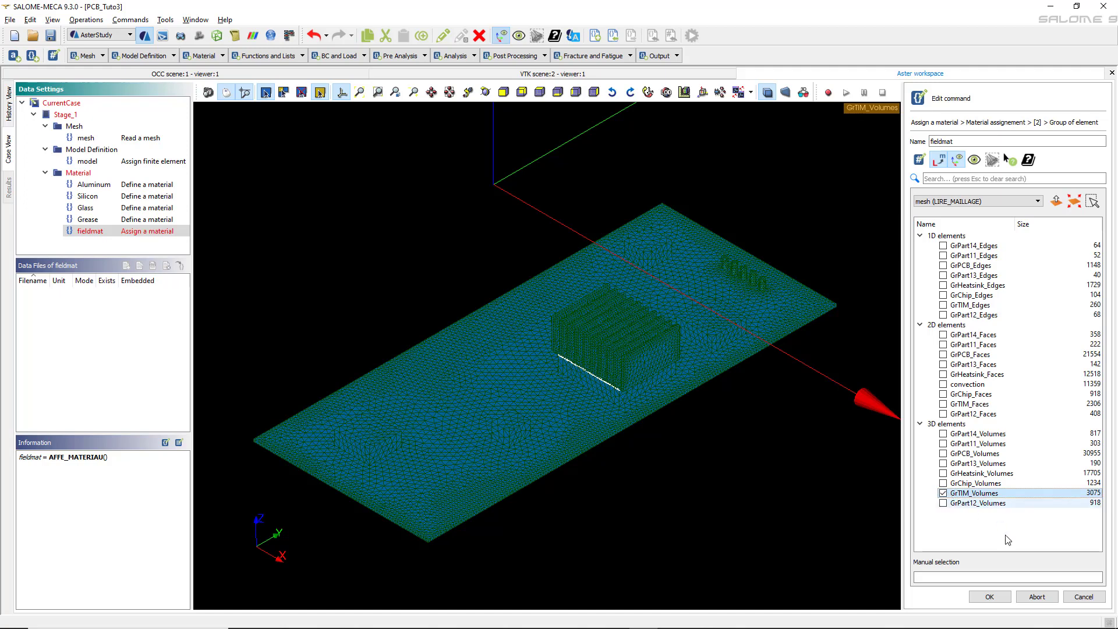
pyautogui.click(993, 597)
# - Give the GrTIM_Volumes assignment one material item set to Grease and accept the assignment
pyautogui.click(1080, 249)
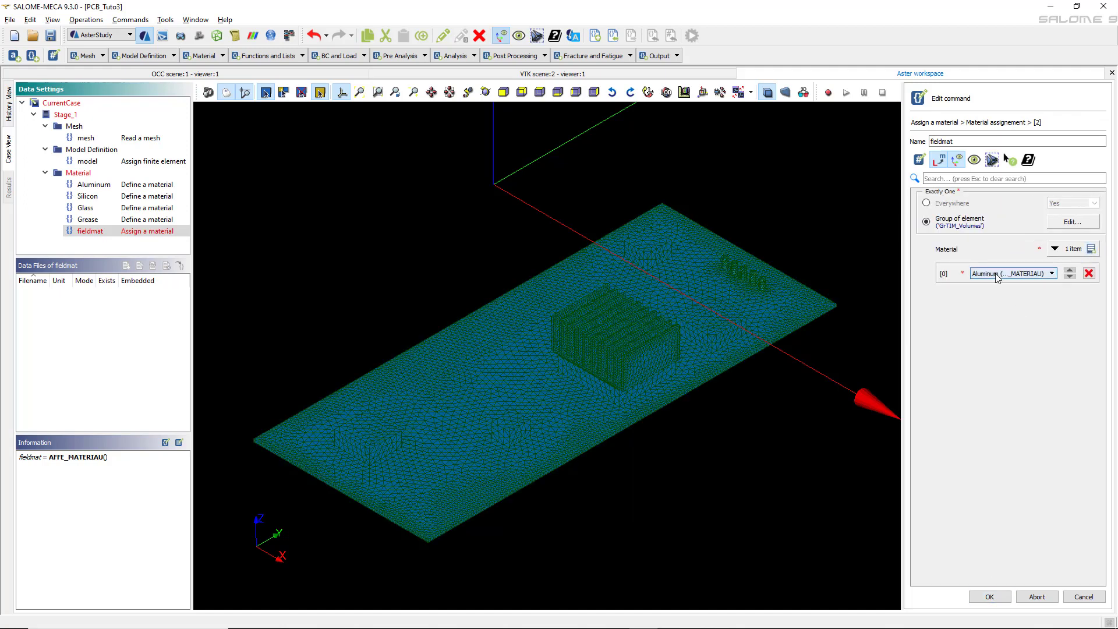
pyautogui.click(998, 273)
pyautogui.click(1001, 306)
pyautogui.click(990, 597)
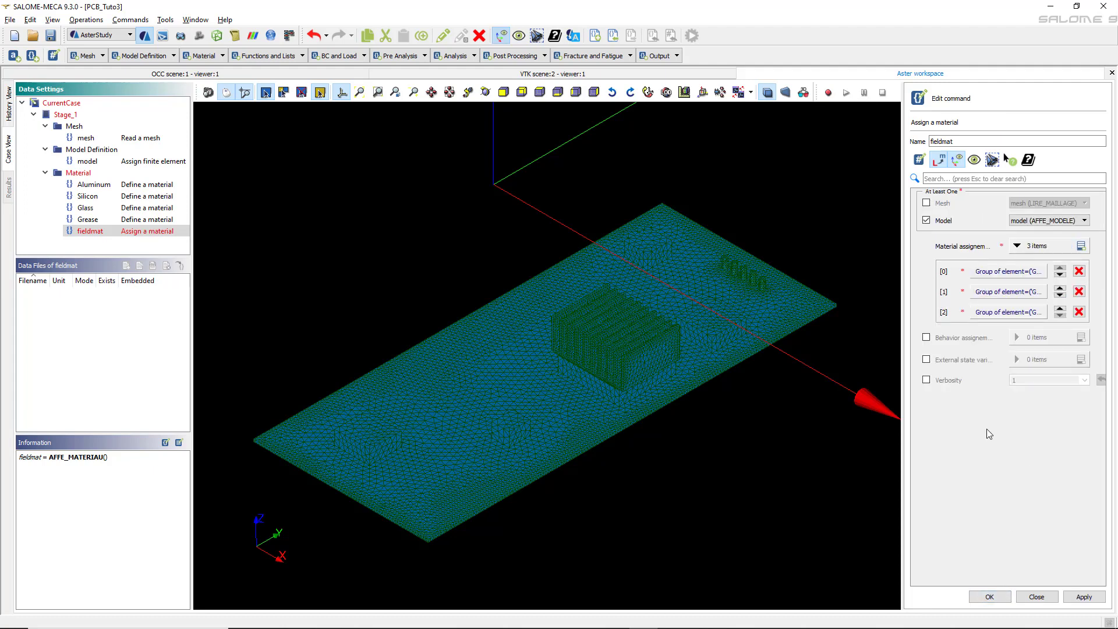
# - Add a fourth material assignment to fieldmat, applied to the element group GrPCB_Volumes
pyautogui.click(1083, 246)
pyautogui.click(1000, 331)
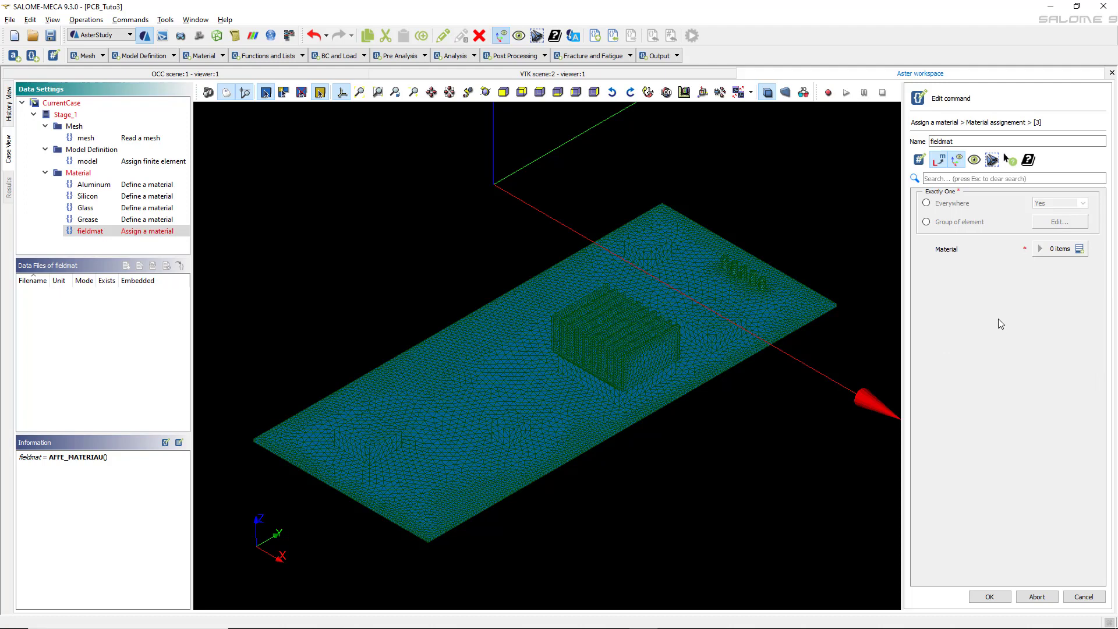
pyautogui.click(931, 222)
pyautogui.click(1080, 223)
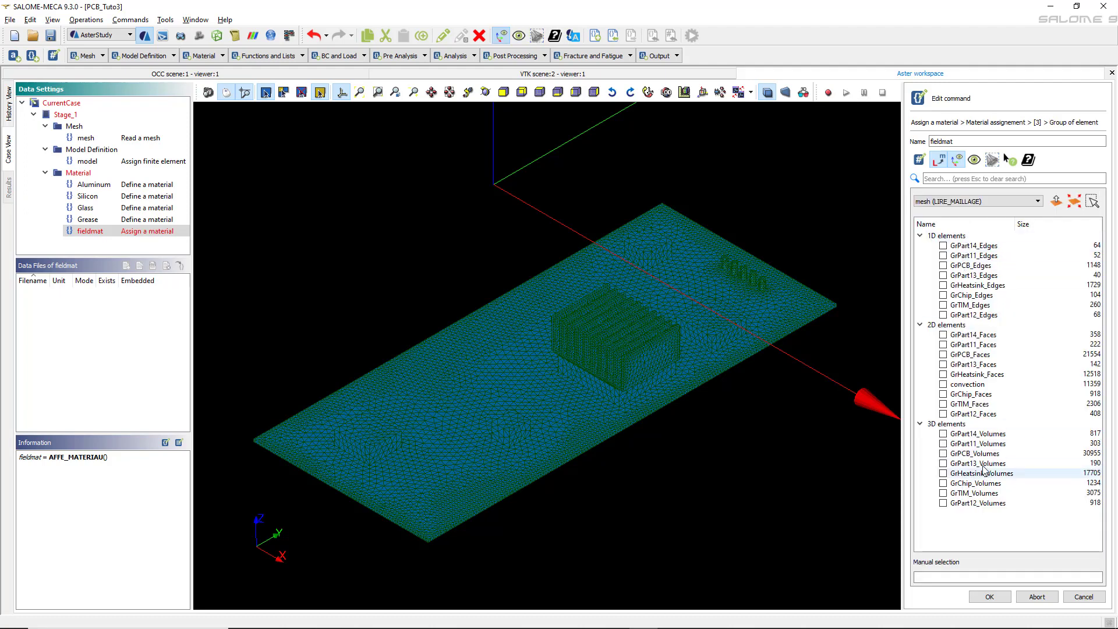
pyautogui.click(943, 454)
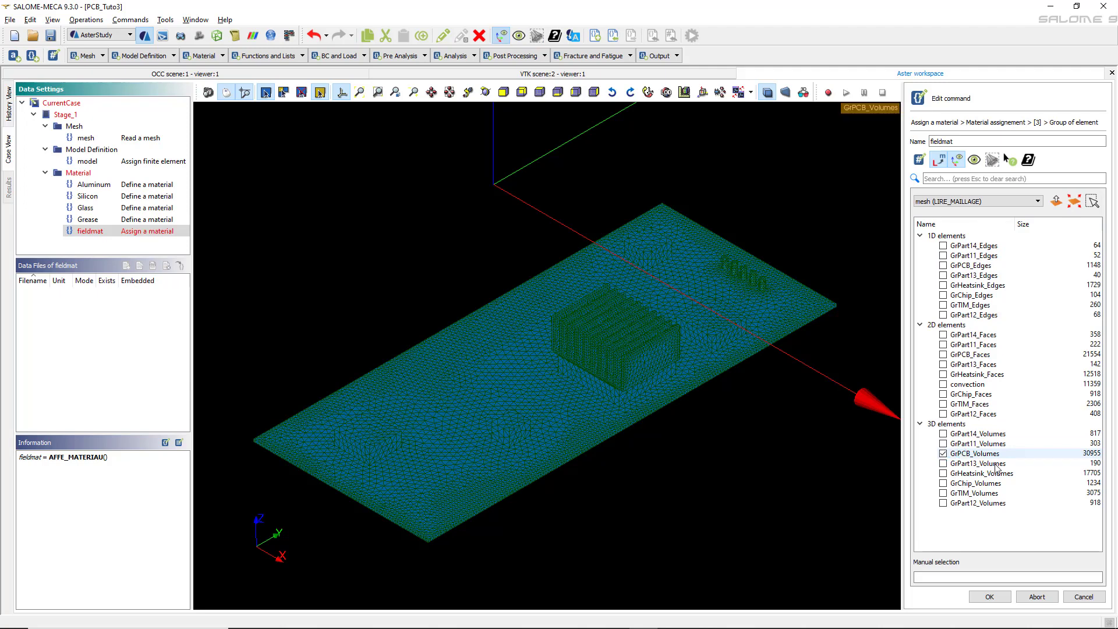
pyautogui.click(989, 597)
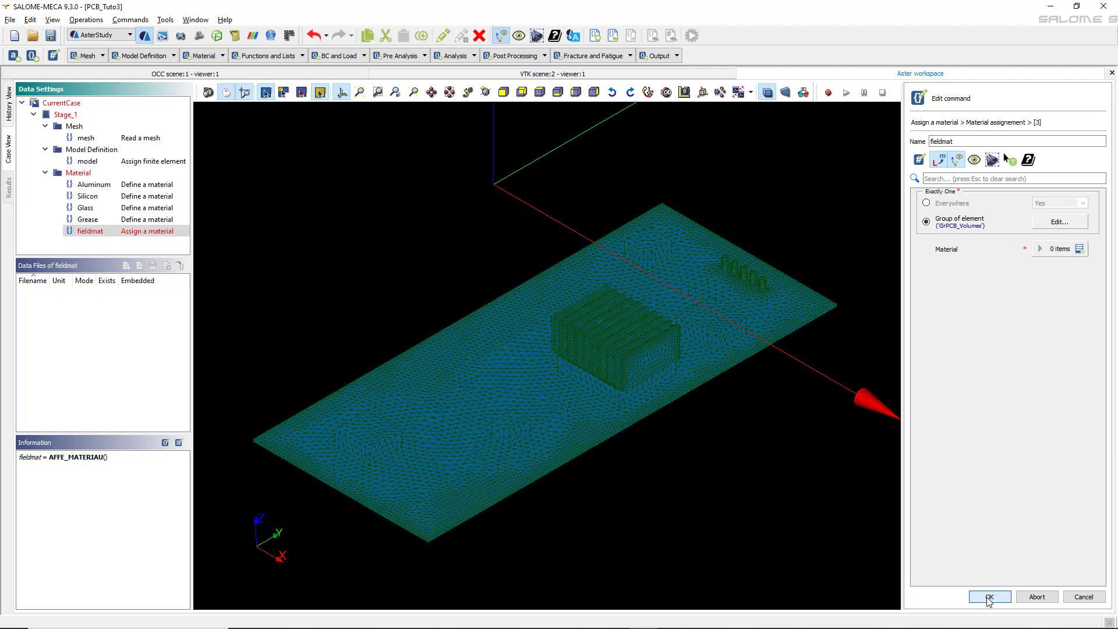
# - Set Glass as the material of the PCB assignment and confirm the fieldmat command
pyautogui.click(1078, 249)
pyautogui.click(1018, 276)
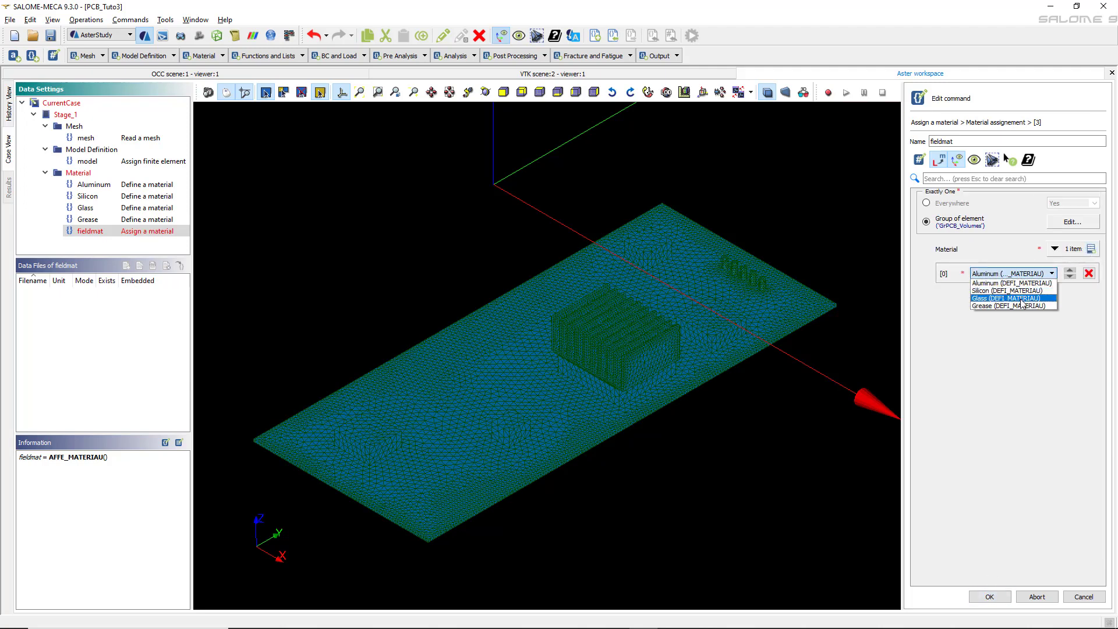
pyautogui.click(1023, 300)
pyautogui.click(990, 597)
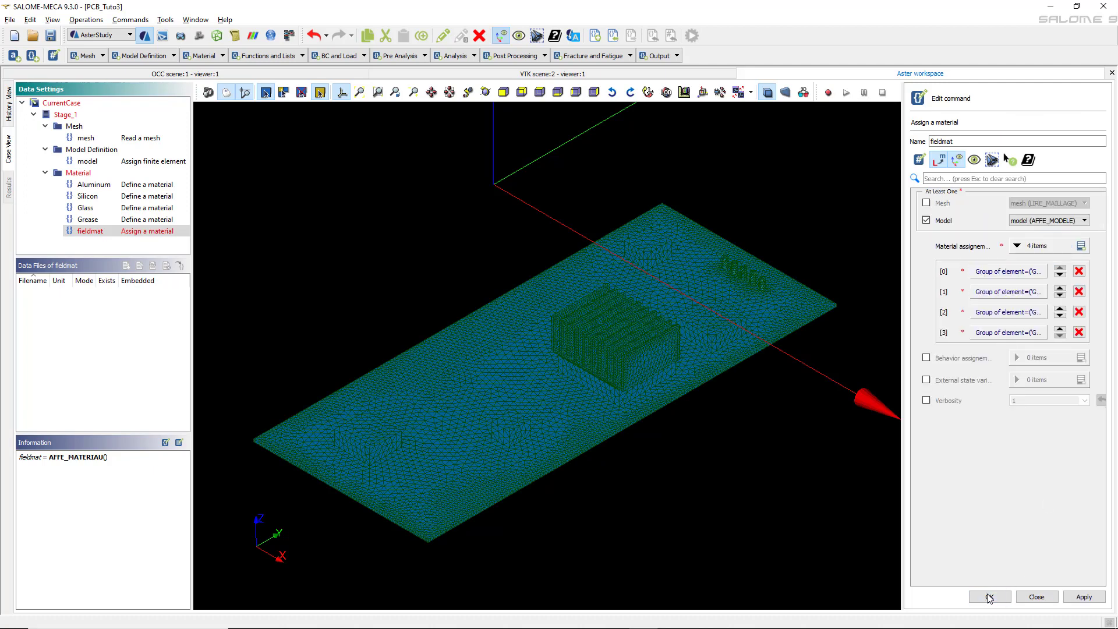
pyautogui.click(991, 597)
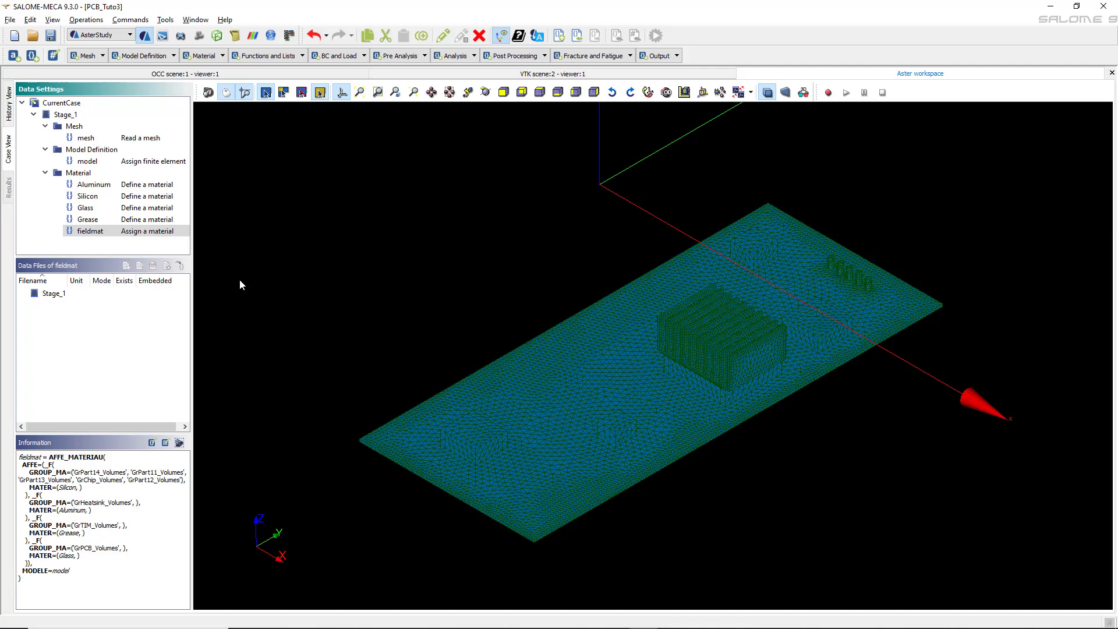
# - Switch to Excel and examine the W/m3 power densities and the part volumes on the Loads sheet
pyautogui.hotkey('alt', 'Tab')
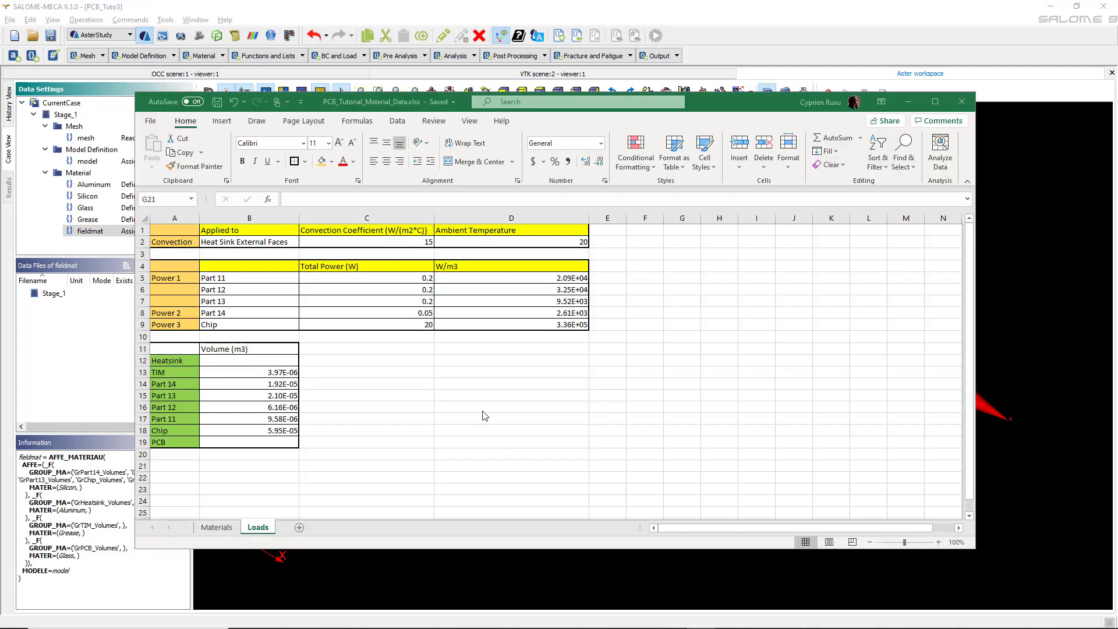
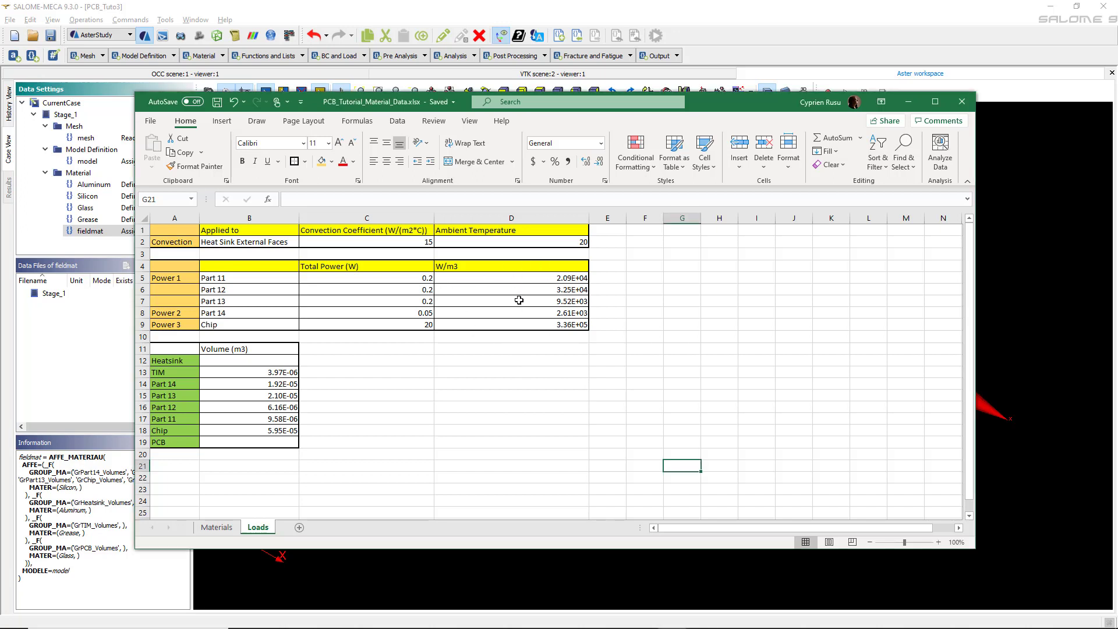
pyautogui.moveTo(517, 265); pyautogui.dragTo(519, 322)
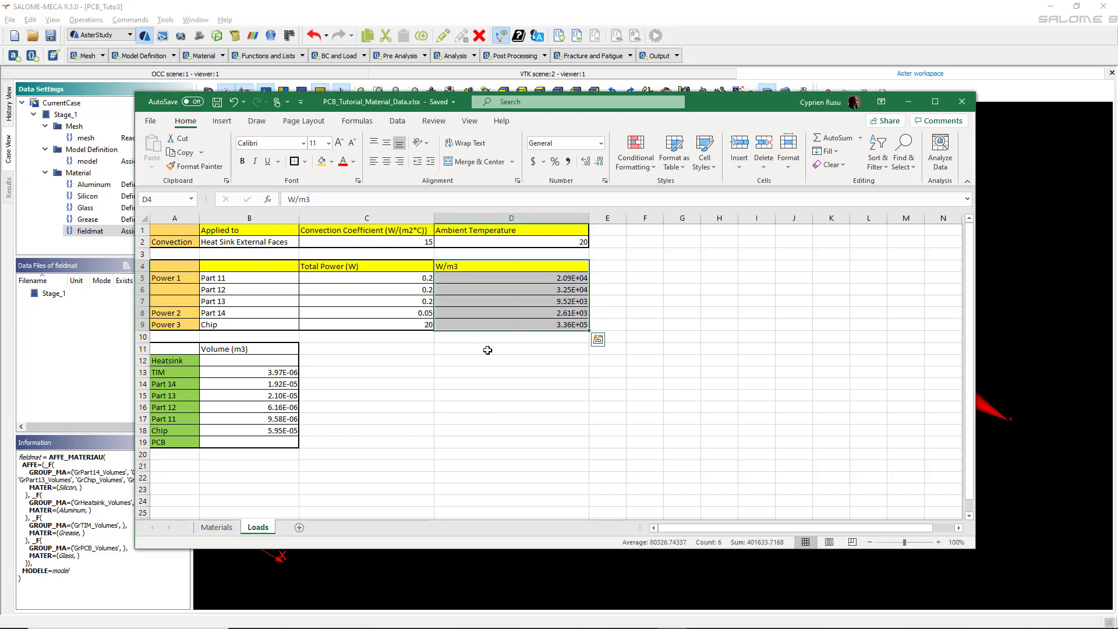
pyautogui.click(464, 373)
pyautogui.click(173, 349)
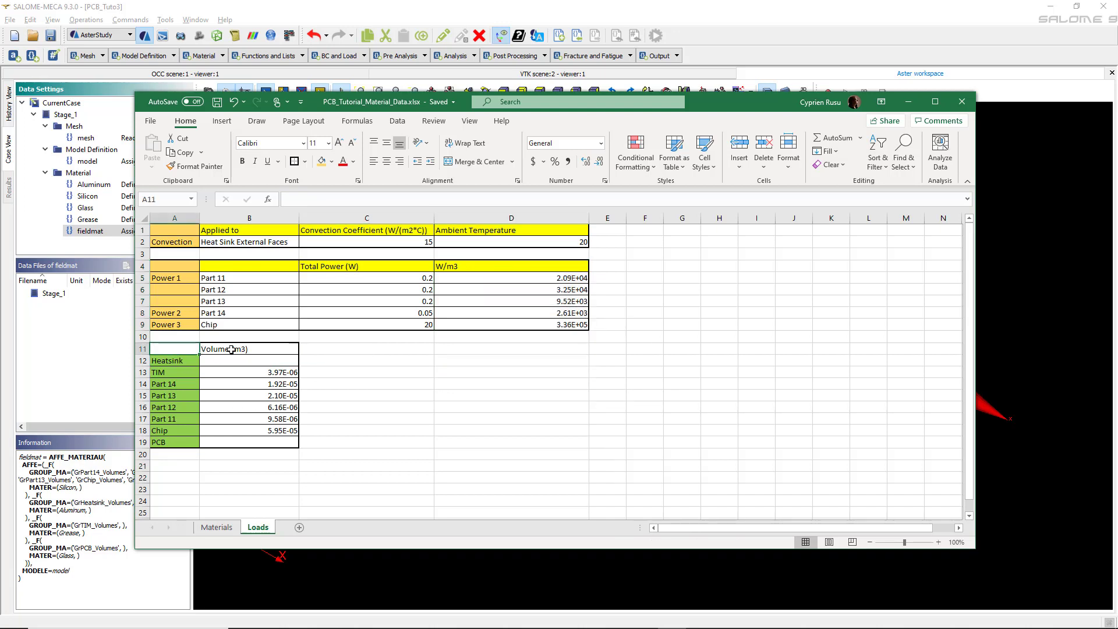
pyautogui.moveTo(232, 350); pyautogui.dragTo(263, 442)
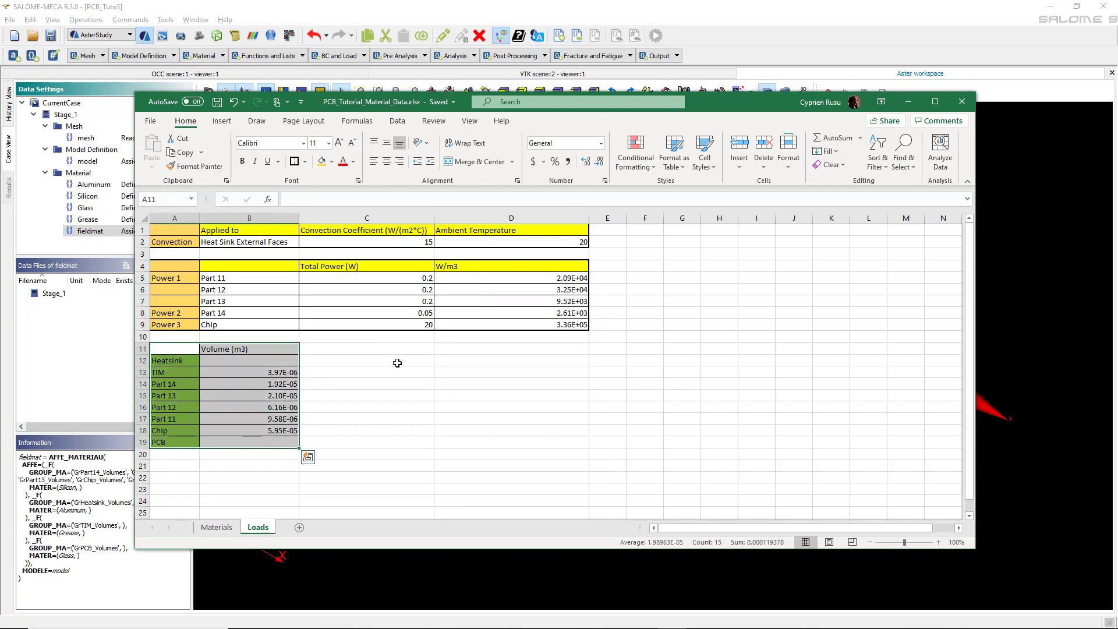
pyautogui.click(396, 361)
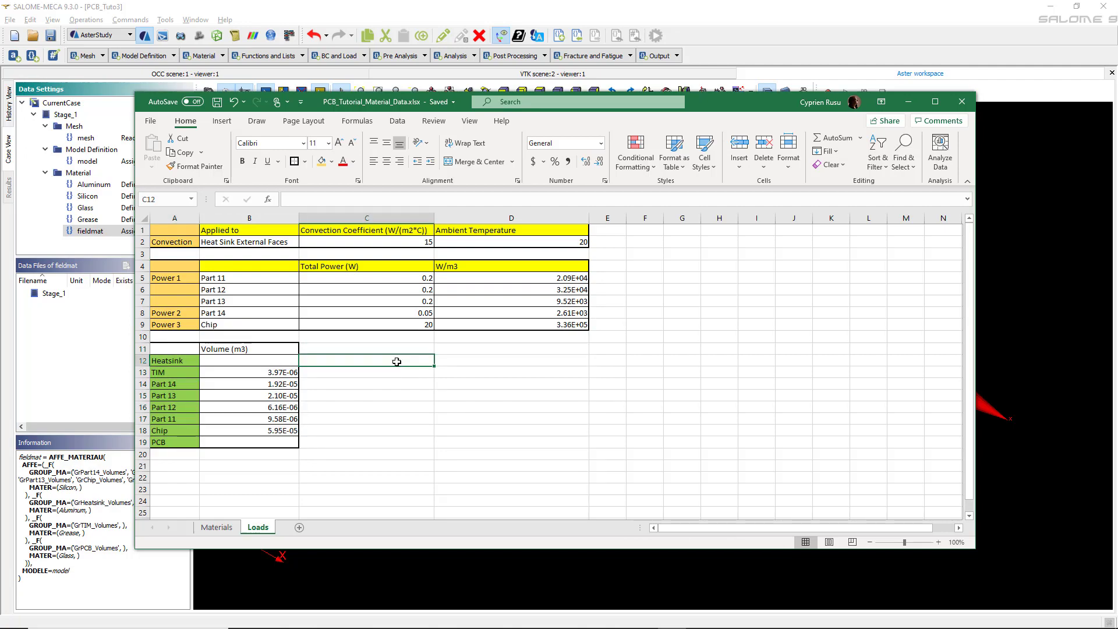
# - Switch back to SALOME-MECA, activate the Mesh module and open the basic volume measurement
pyautogui.click(376, 8)
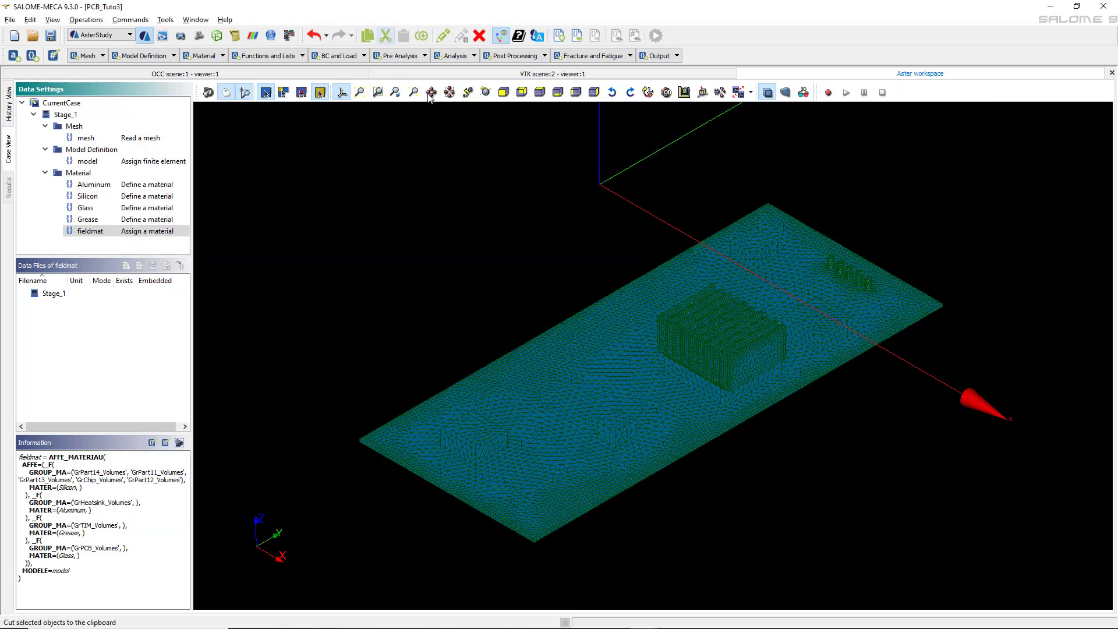
pyautogui.scroll(1, 439, 281)
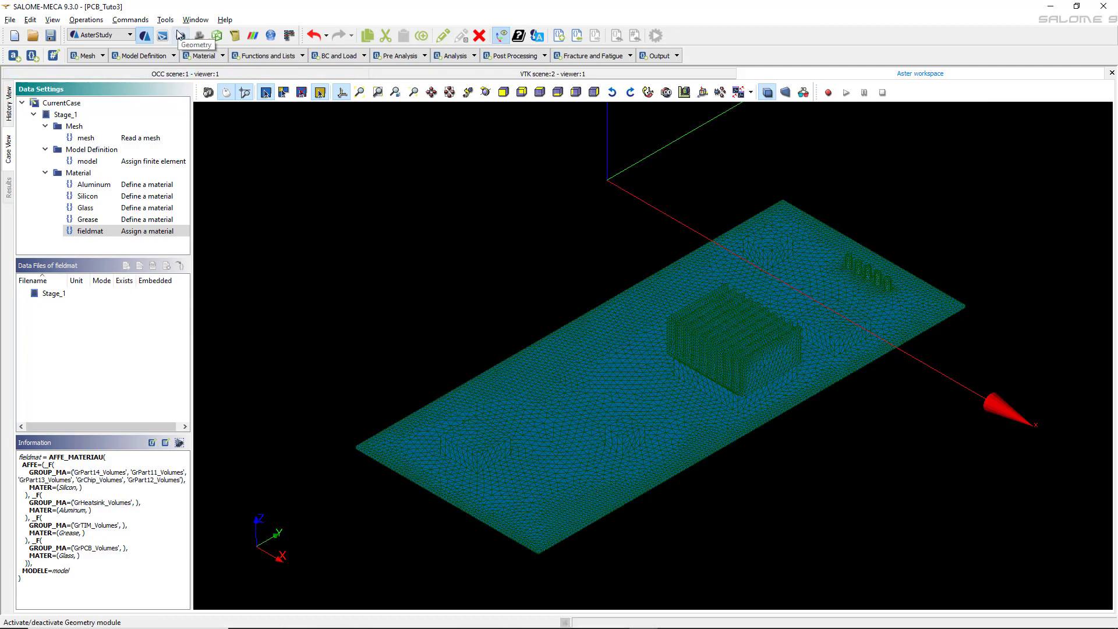
pyautogui.click(202, 36)
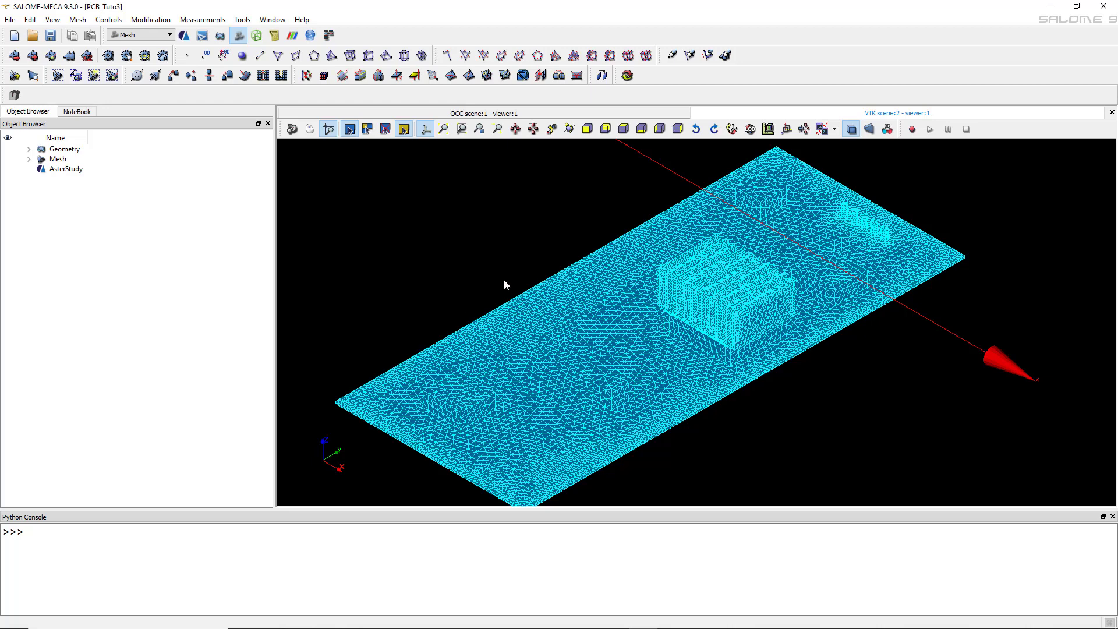
pyautogui.click(215, 22)
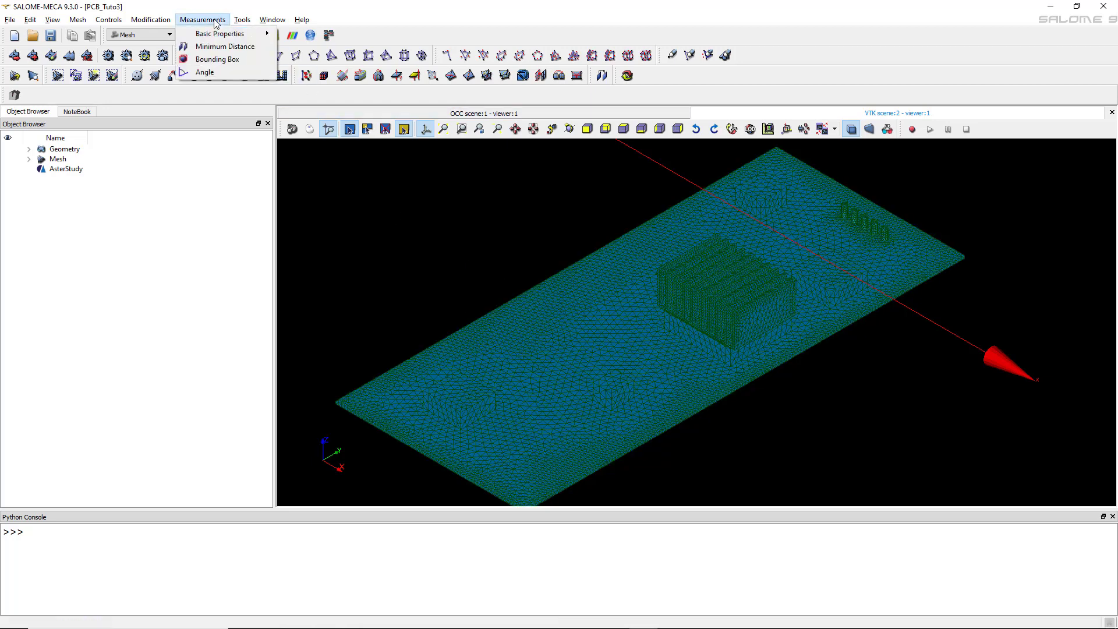
pyautogui.moveTo(173, 21)
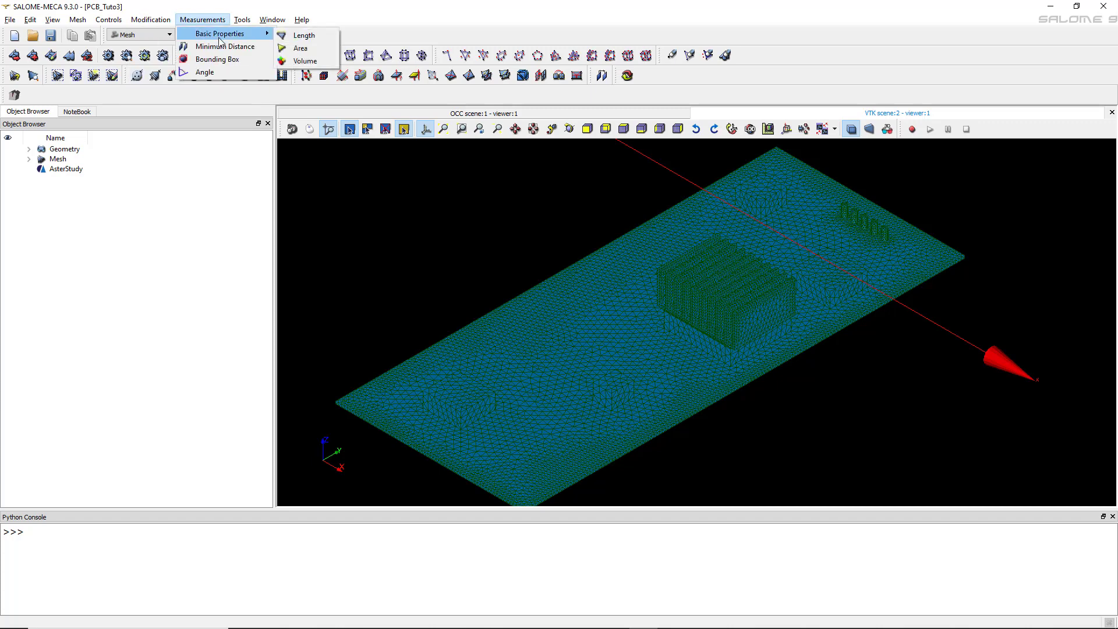
pyautogui.click(314, 66)
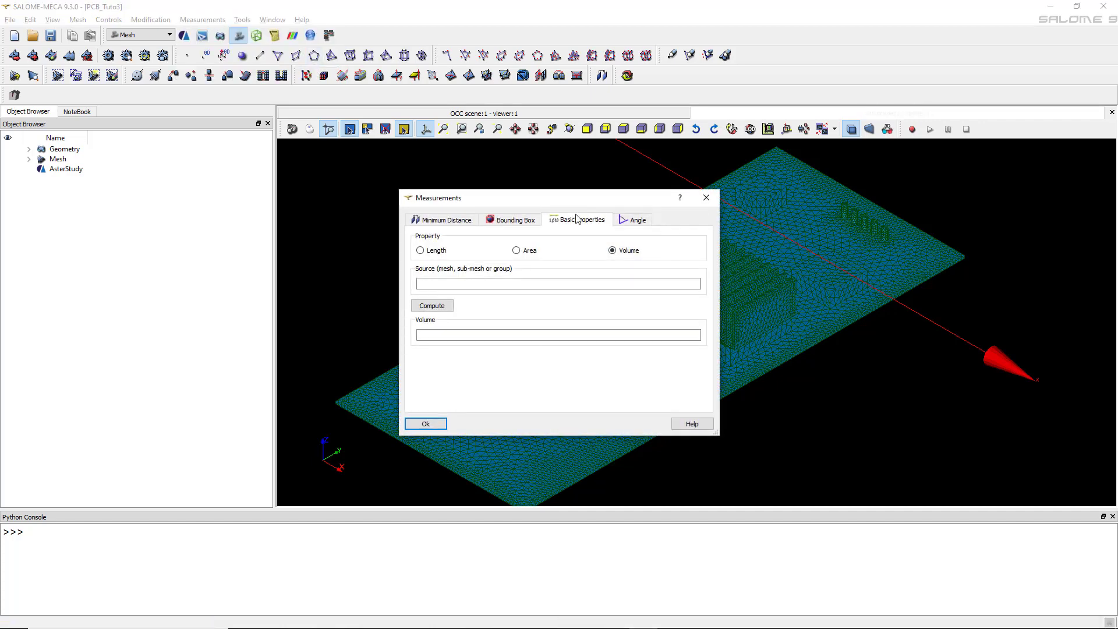
pyautogui.moveTo(443, 210); pyautogui.dragTo(323, 221)
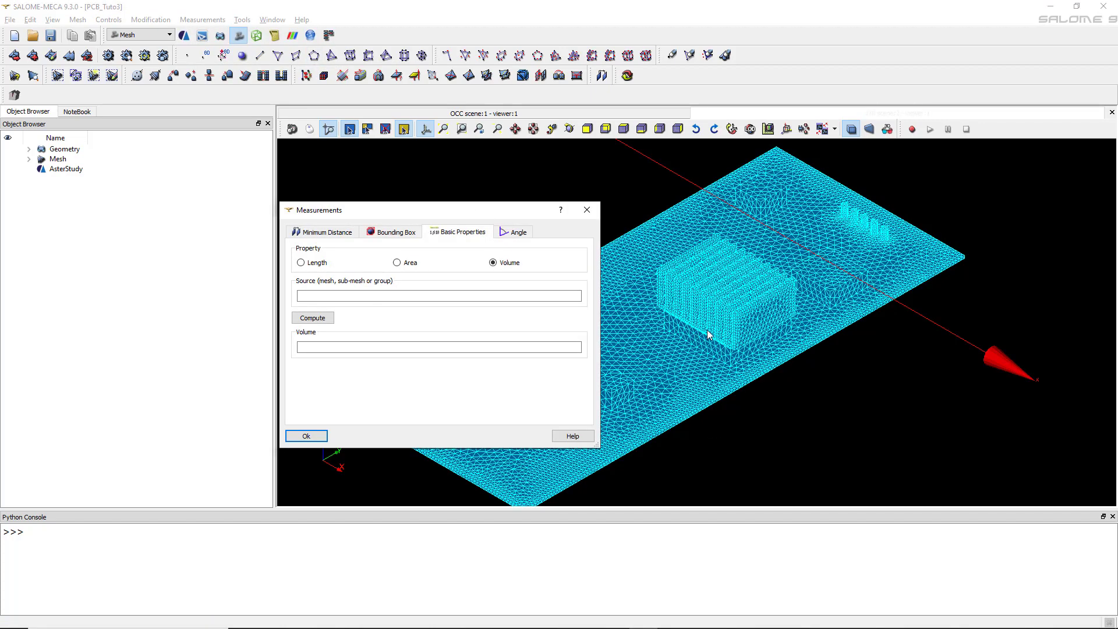
# - Compute the volume of the Part14 mesh, close the measurement and switch to the Loads sheet in Excel
pyautogui.click(29, 159)
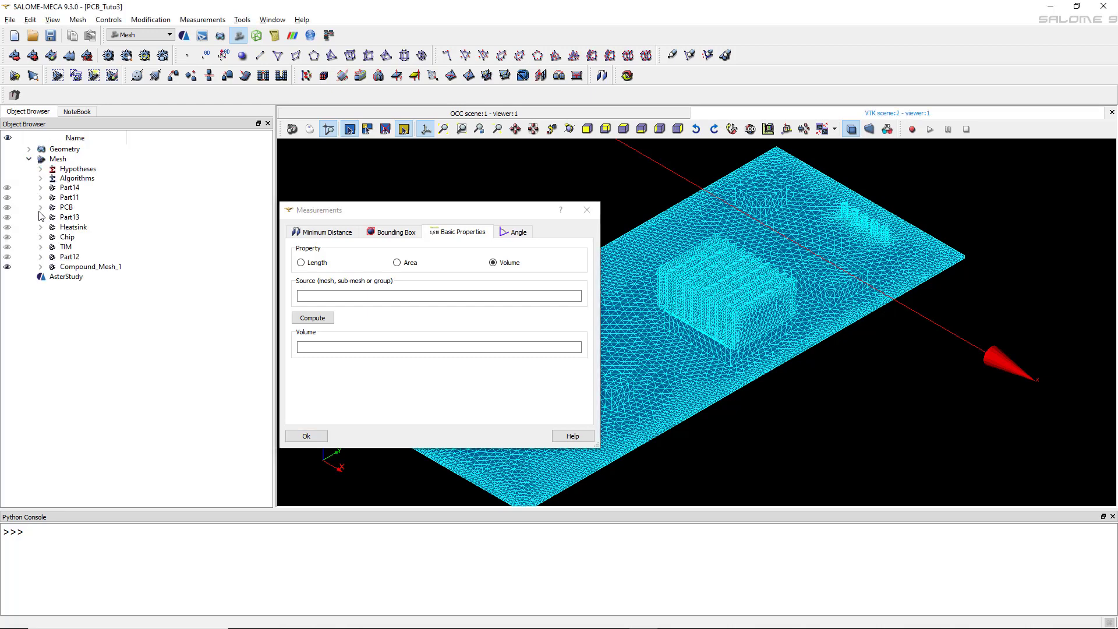
pyautogui.click(74, 189)
pyautogui.moveTo(424, 211); pyautogui.dragTo(626, 207)
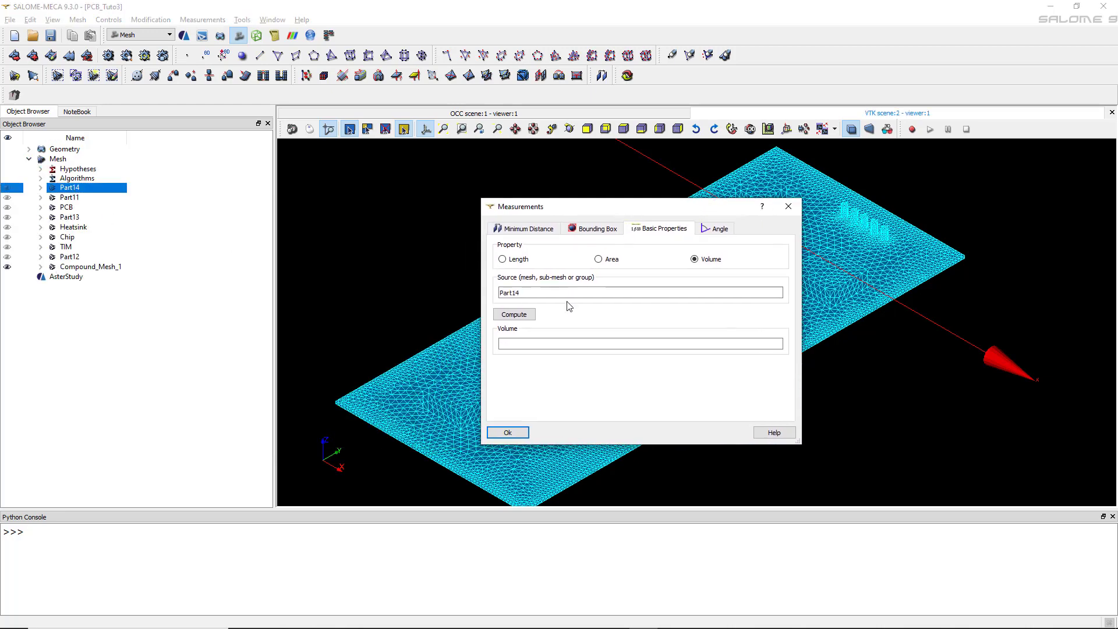
pyautogui.click(512, 315)
pyautogui.click(510, 343)
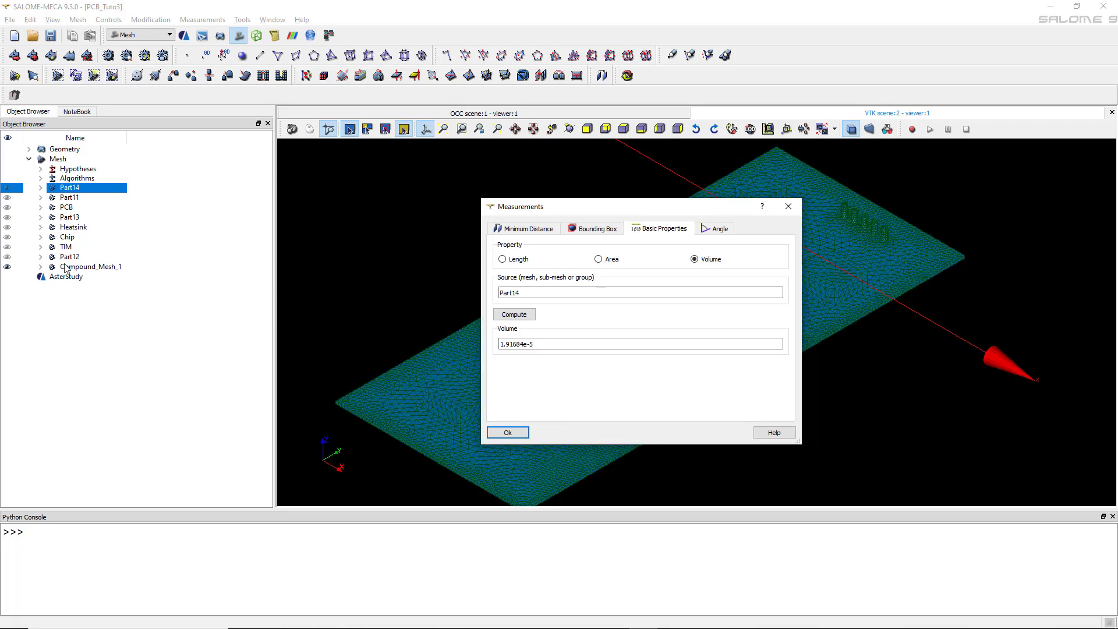
pyautogui.click(517, 432)
pyautogui.hotkey('alt', 'Tab')
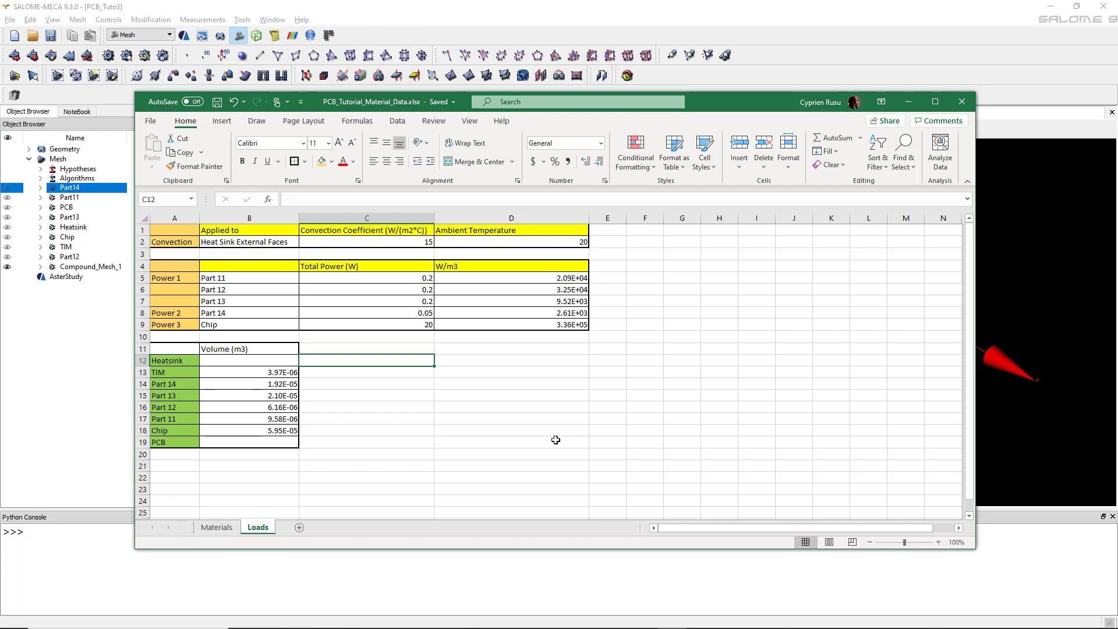
# - Return to AsterStudy in SALOME-MECA and add an Assign thermal load command to Stage_1
pyautogui.click(184, 35)
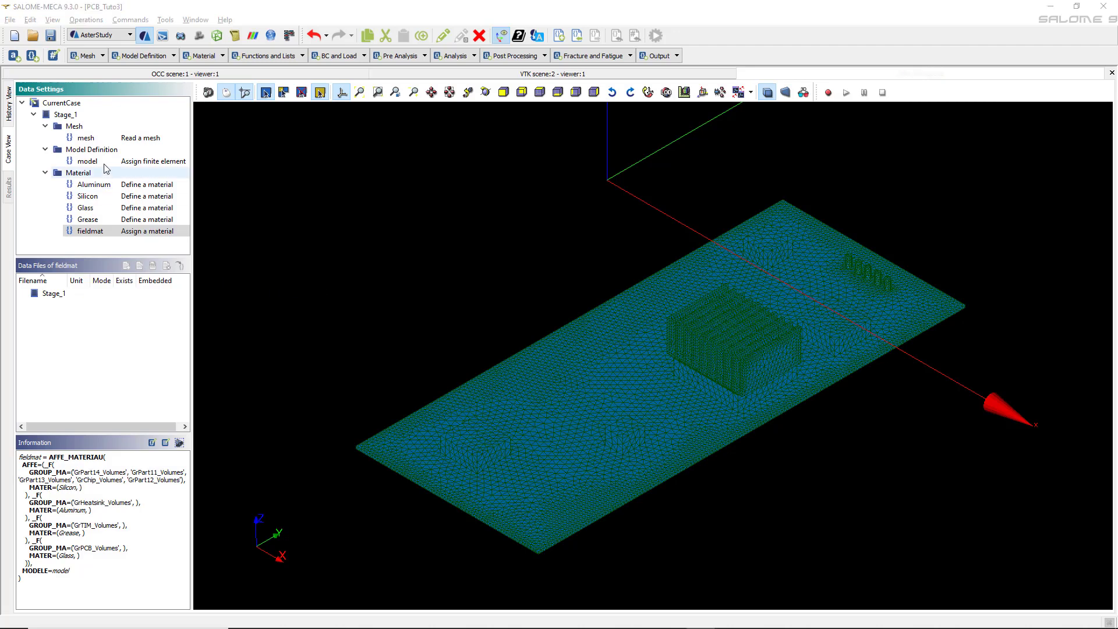
pyautogui.rightClick(65, 114)
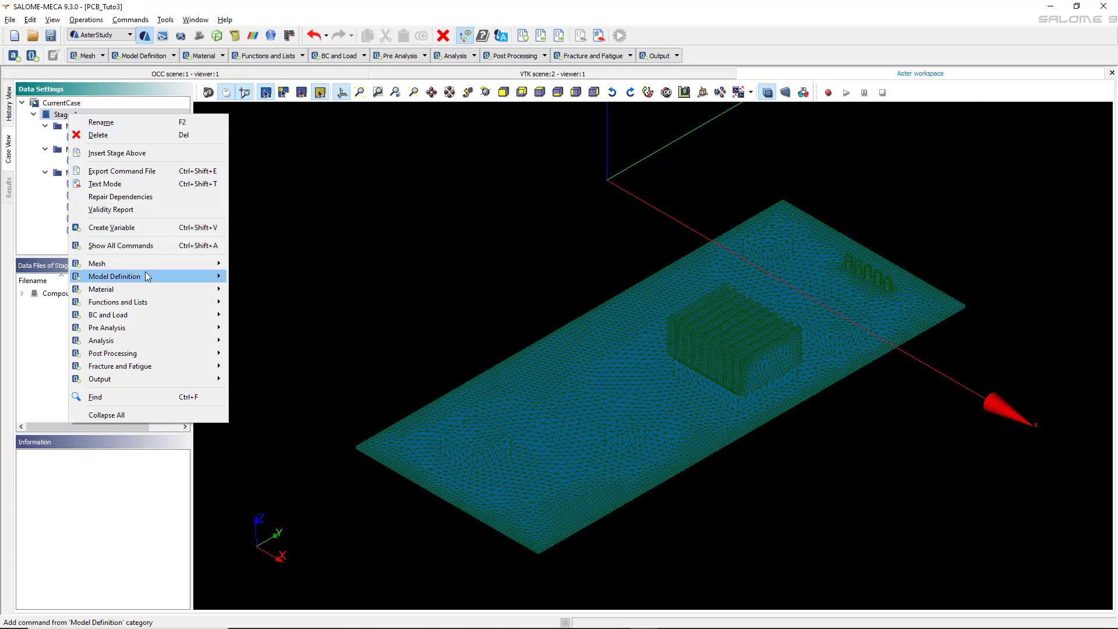
pyautogui.moveTo(158, 315)
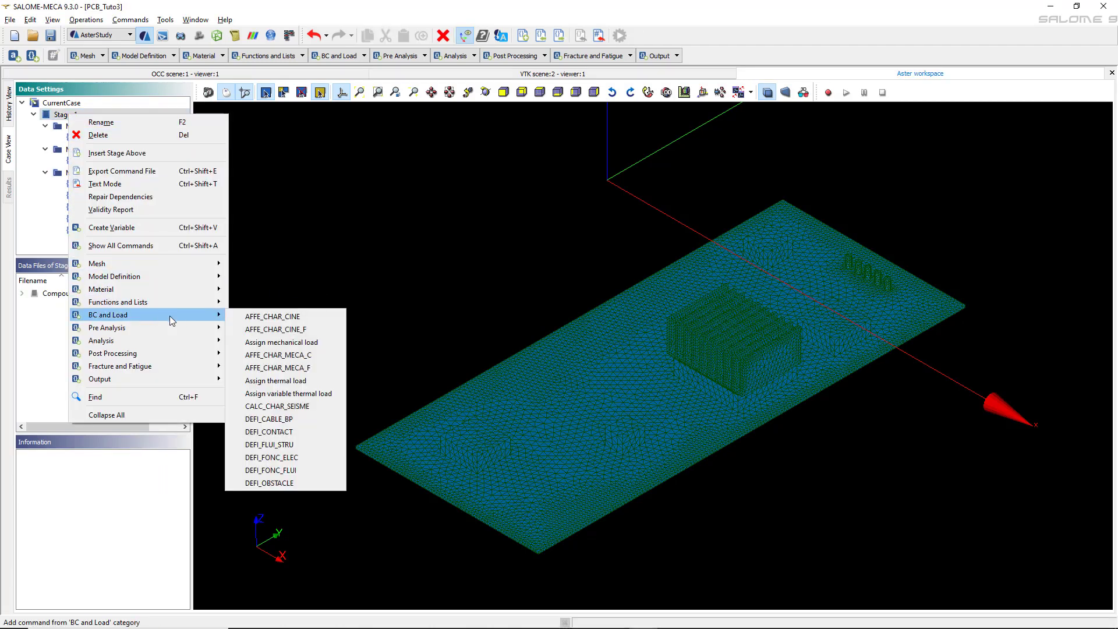
pyautogui.click(297, 382)
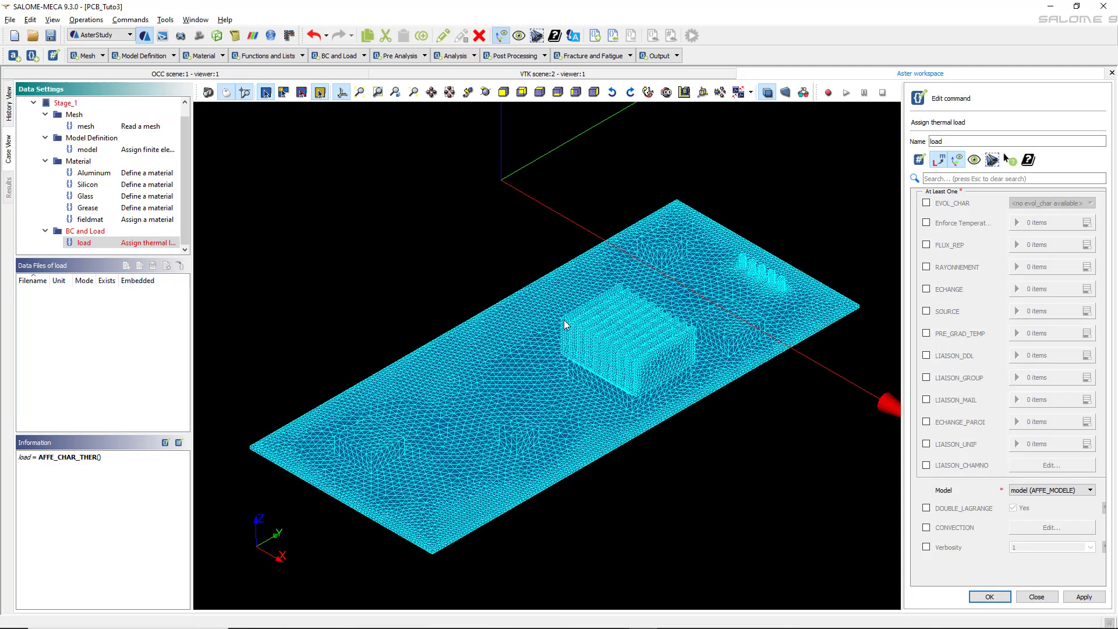
# - Enable ECHANGE in the thermal load, add one item to it and open that item for editing
pyautogui.click(952, 291)
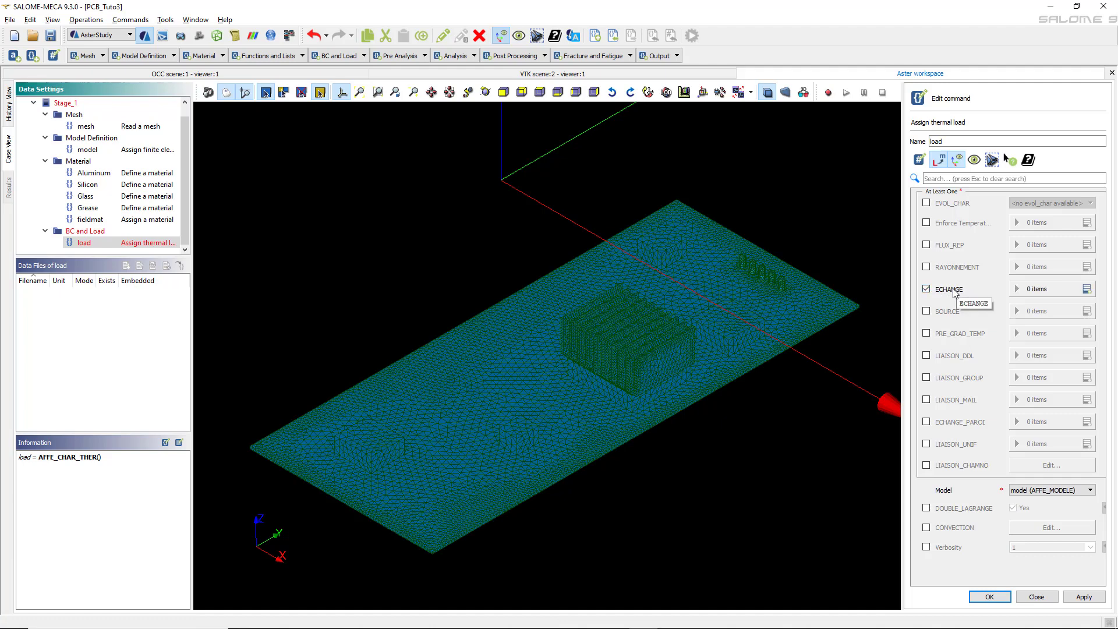
pyautogui.click(1087, 289)
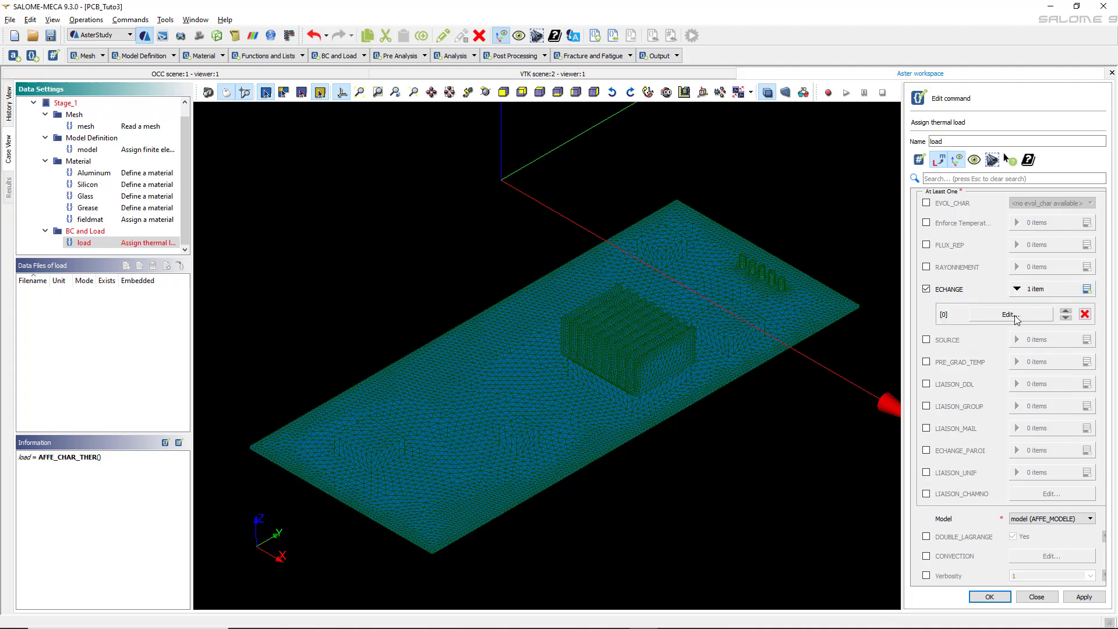
pyautogui.click(1010, 315)
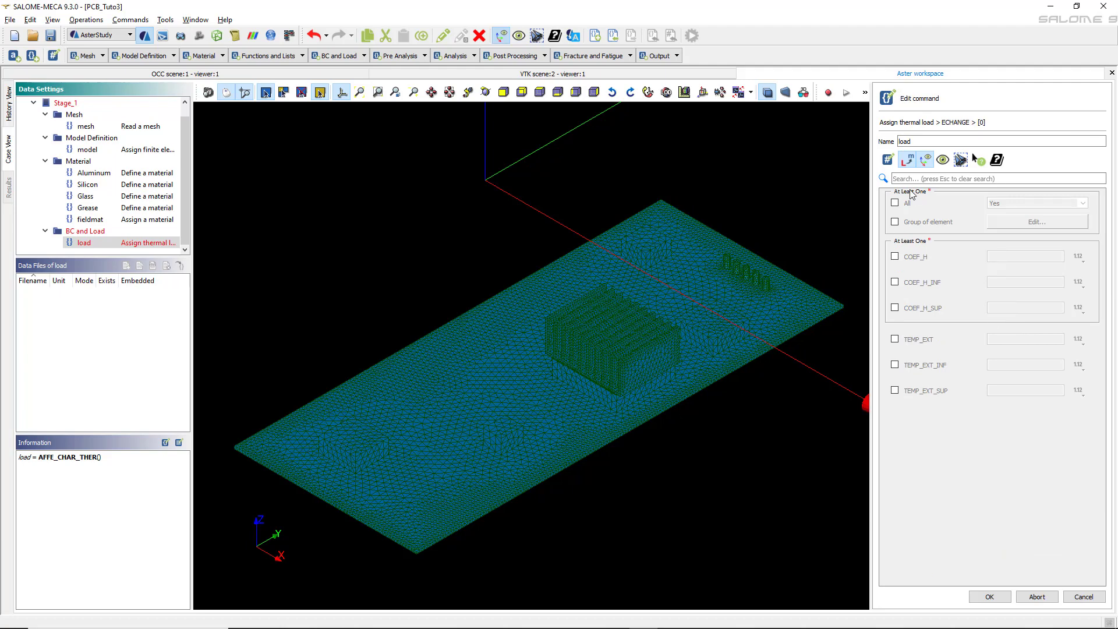
# - Assign the ECHANGE item to the 2D element group convection
pyautogui.click(895, 222)
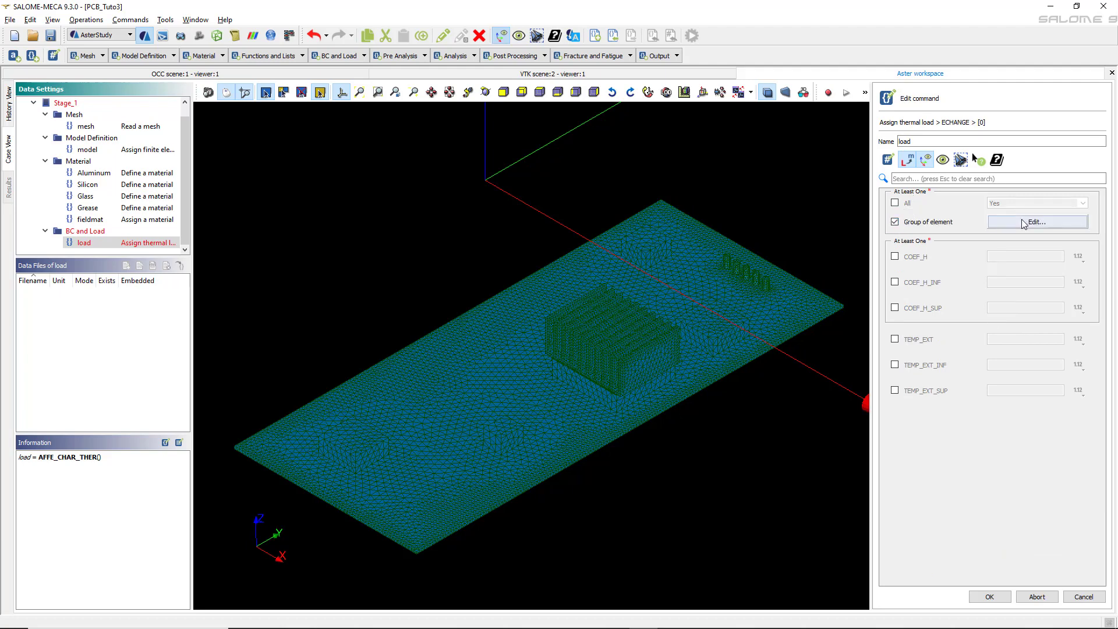
pyautogui.click(1024, 223)
pyautogui.click(912, 473)
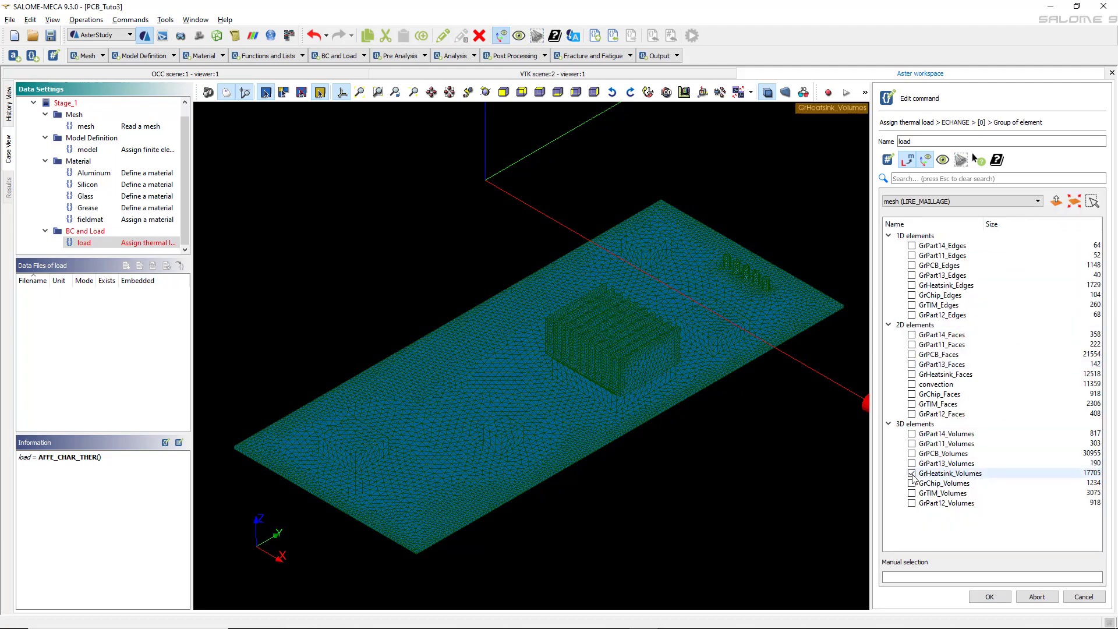
pyautogui.click(913, 473)
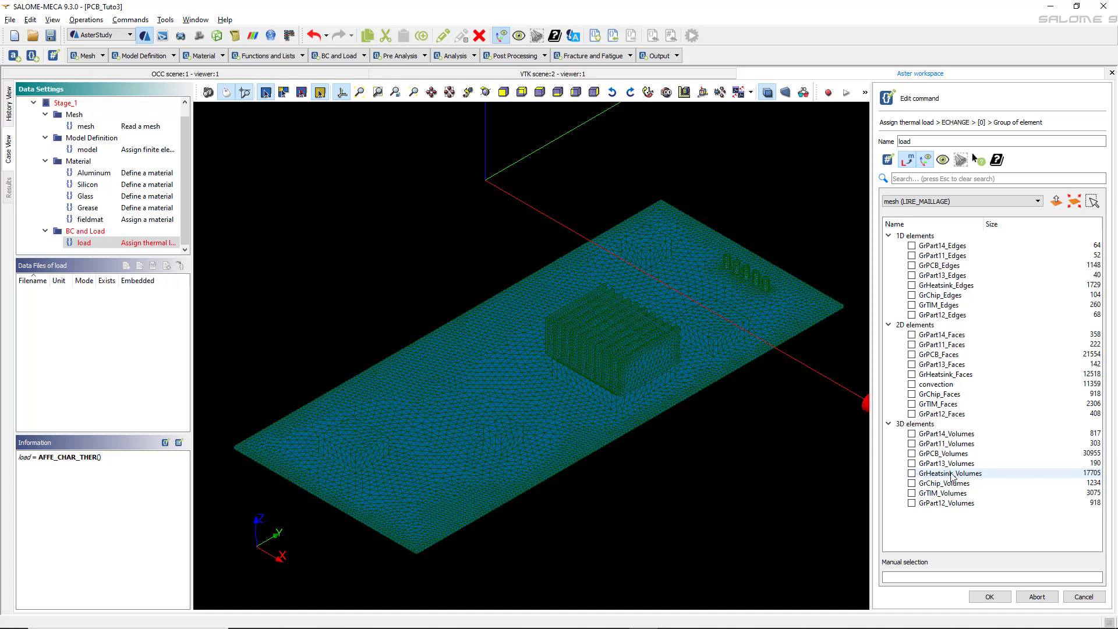
pyautogui.click(933, 387)
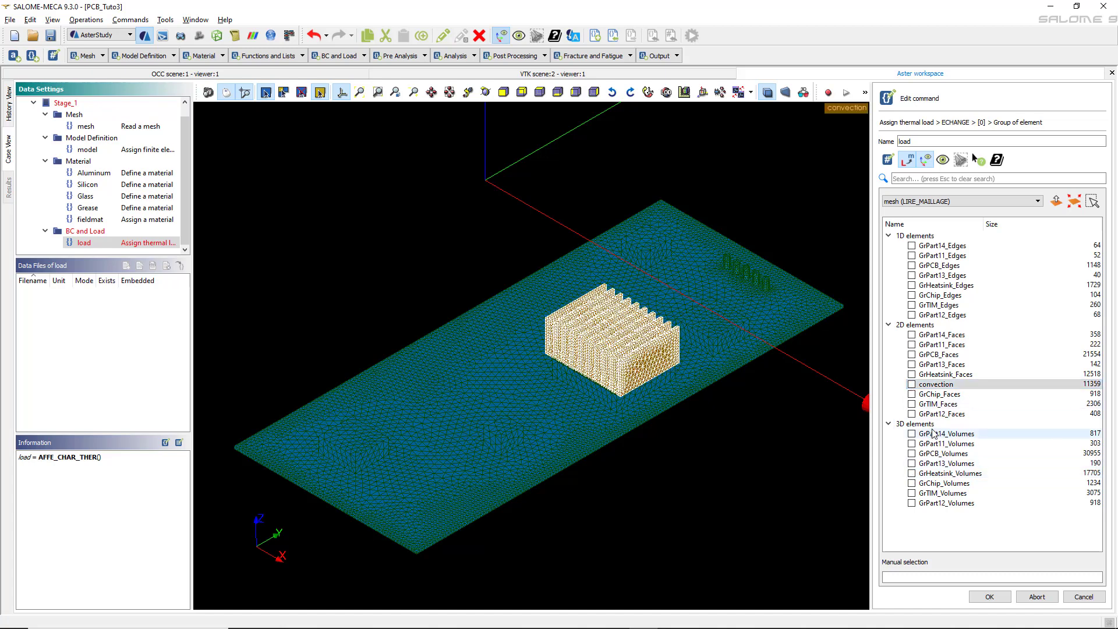
pyautogui.click(912, 384)
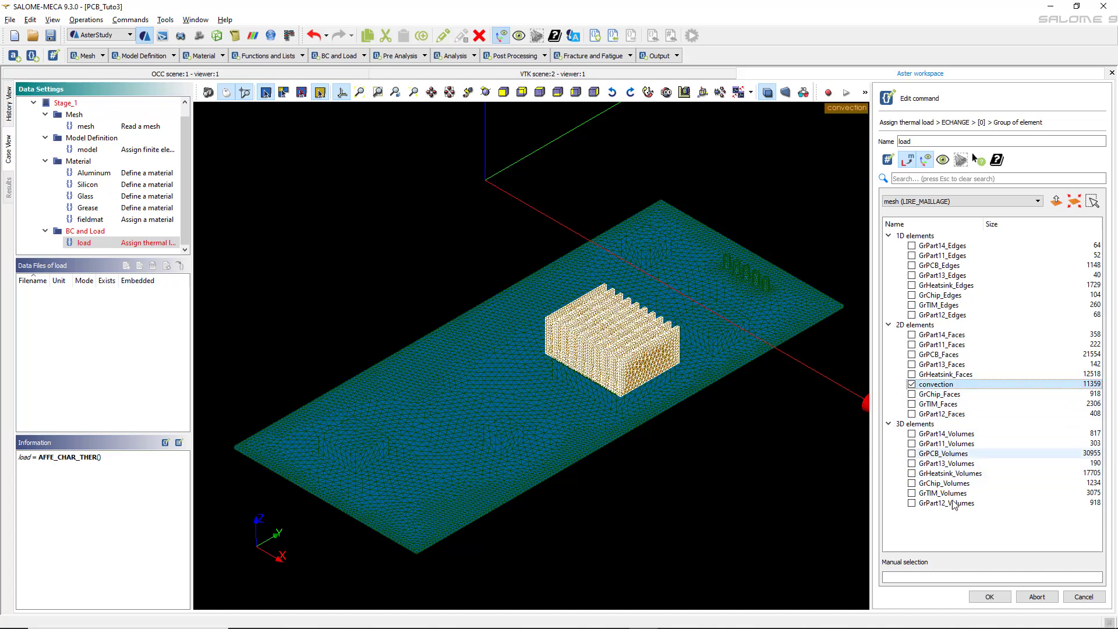
pyautogui.click(990, 597)
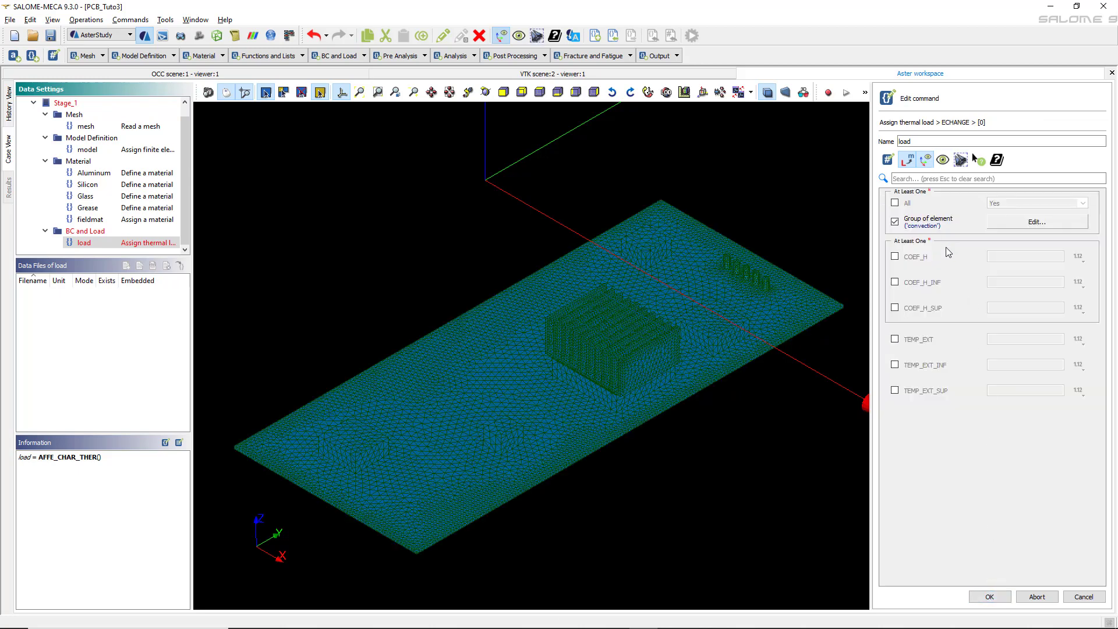
# - Set the convection exchange's COEF_H to 15 and TEMP_EXT to 20, and accept the ECHANGE item
pyautogui.click(895, 257)
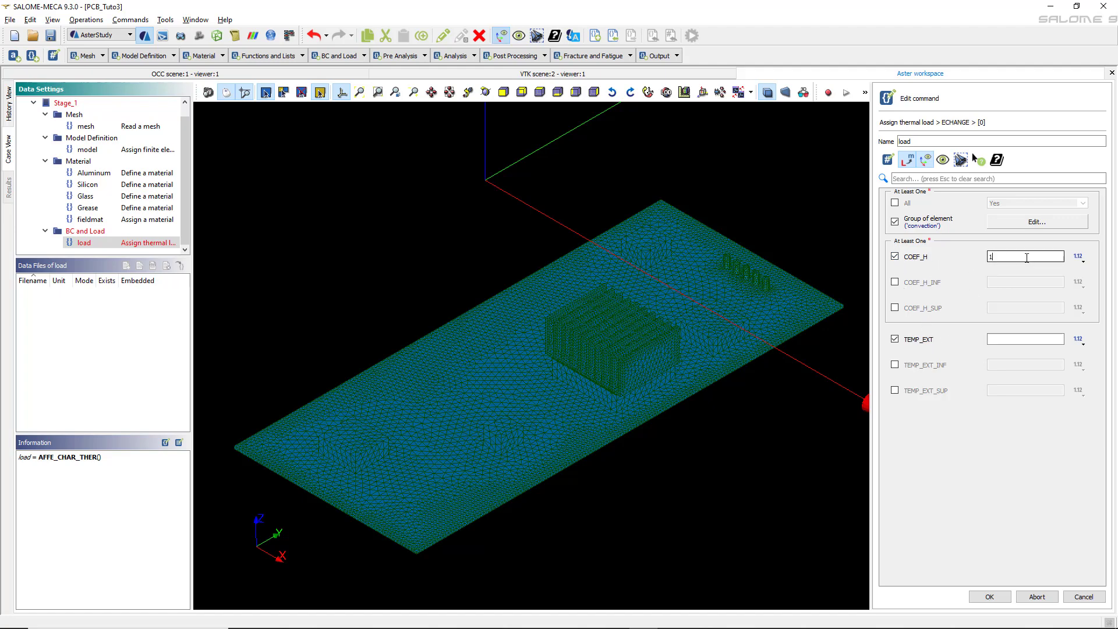
pyautogui.click(1022, 342)
pyautogui.click(990, 596)
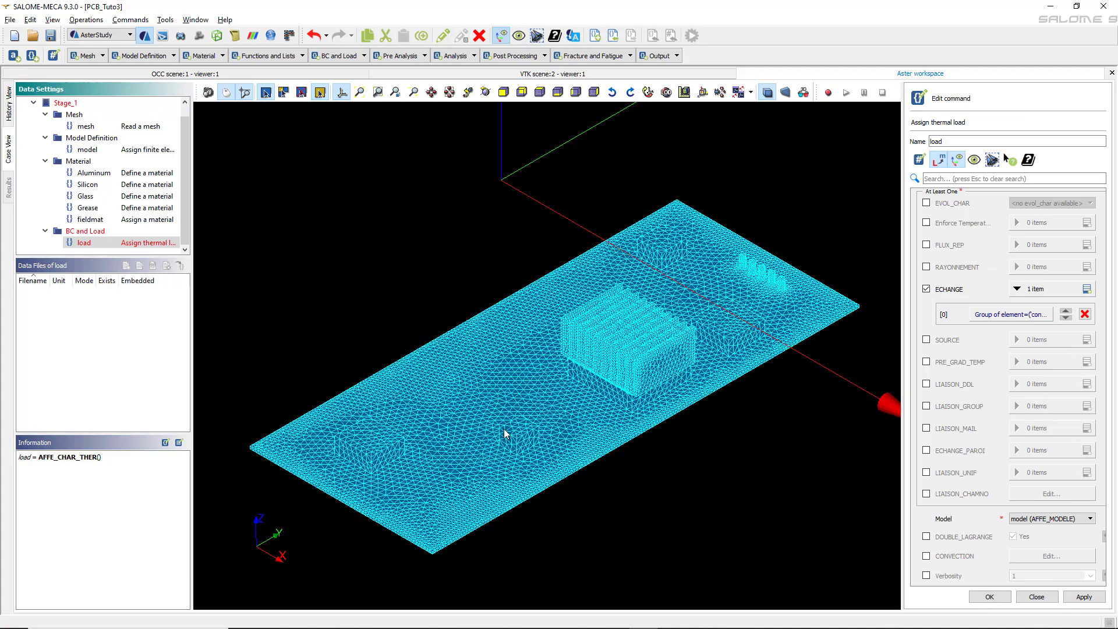
# - Enable SOURCE in the thermal load, add one item to it and open that item for editing
pyautogui.click(926, 340)
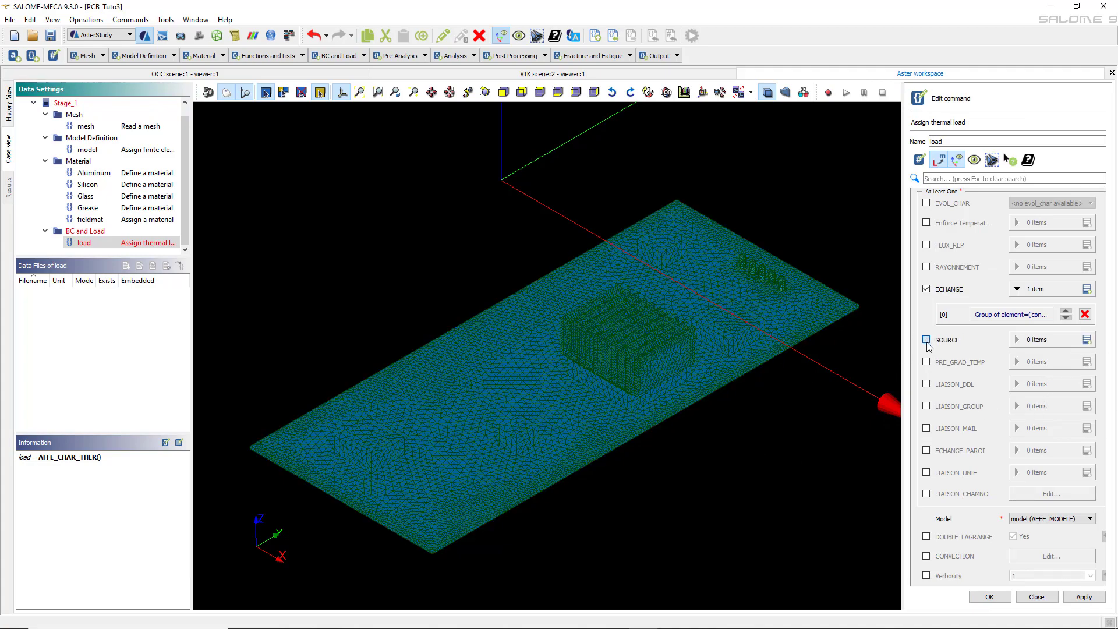
pyautogui.click(1087, 340)
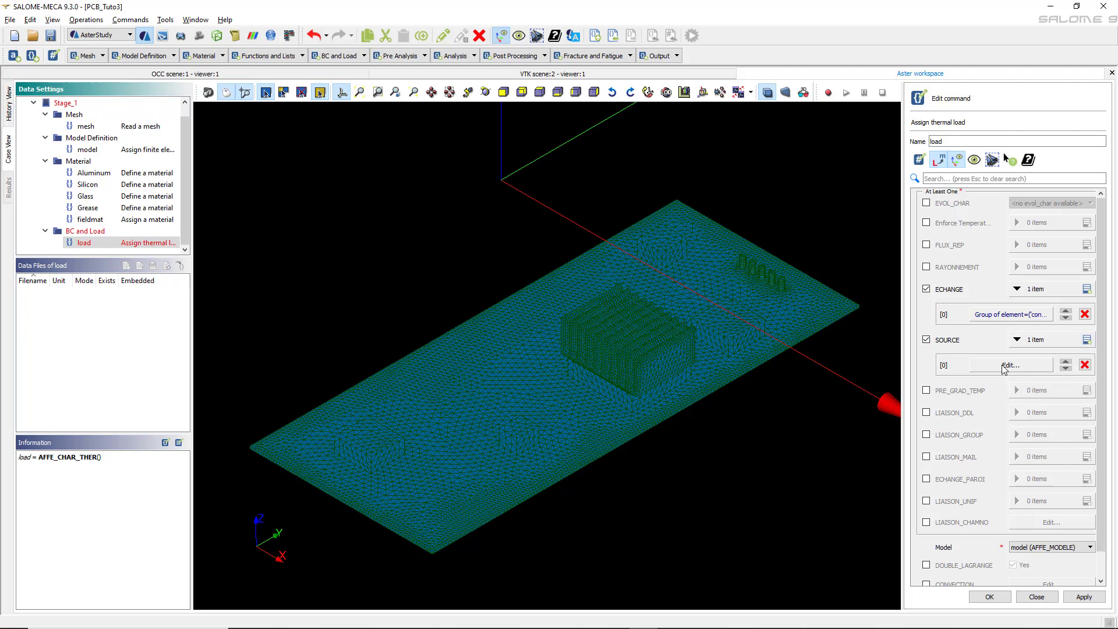
pyautogui.click(1002, 365)
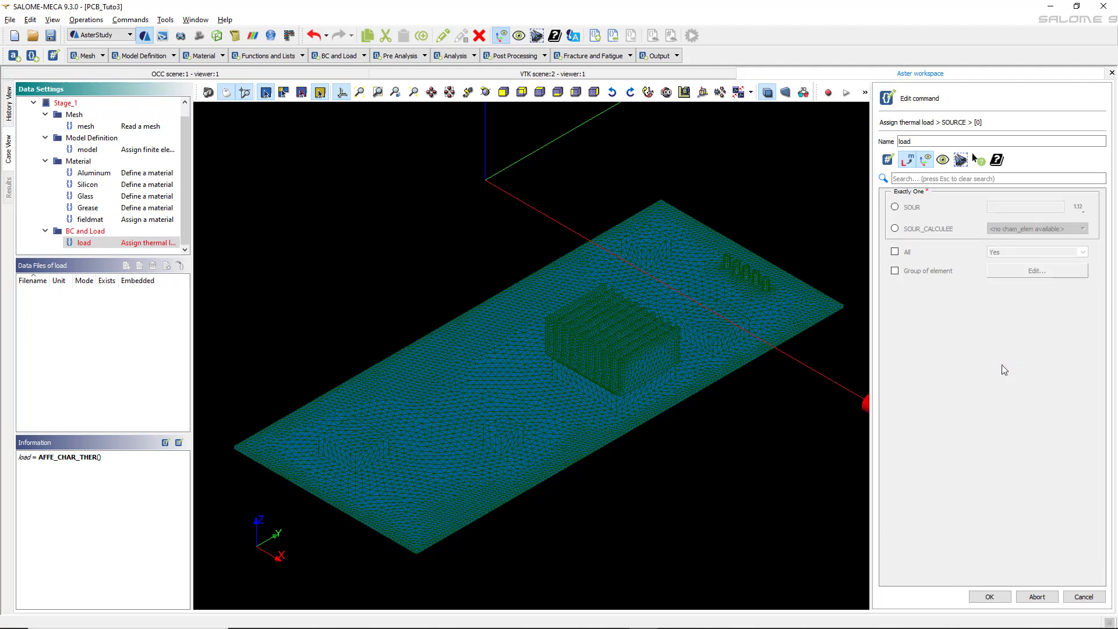
# - Enable SOUR for the source item and assign the item to the GrPart14_Volumes element group
pyautogui.click(894, 207)
pyautogui.click(895, 270)
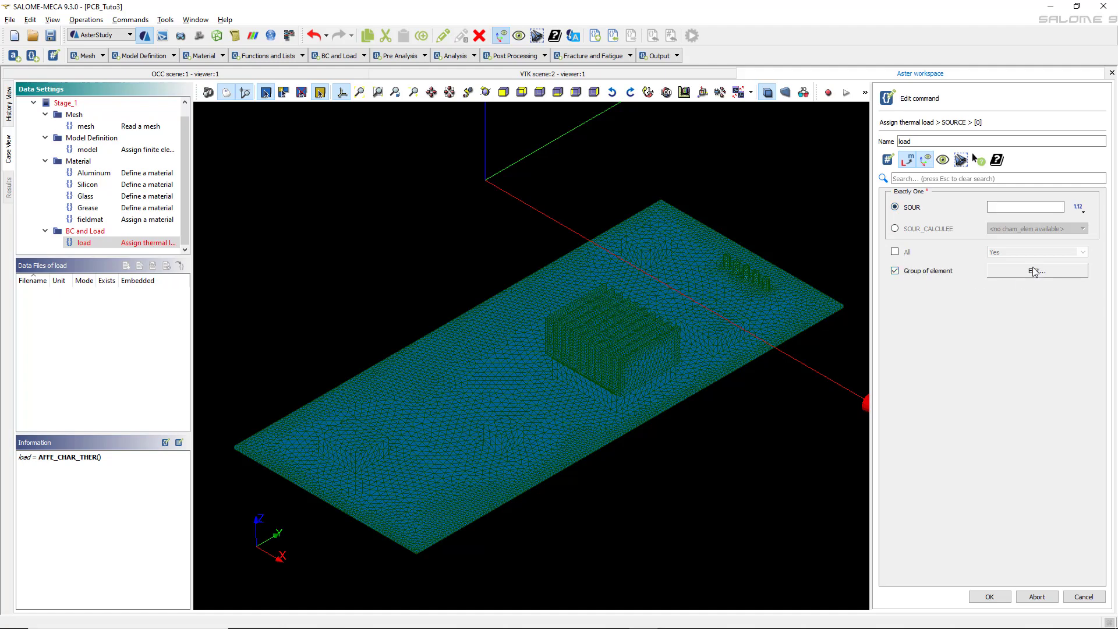
pyautogui.click(1032, 271)
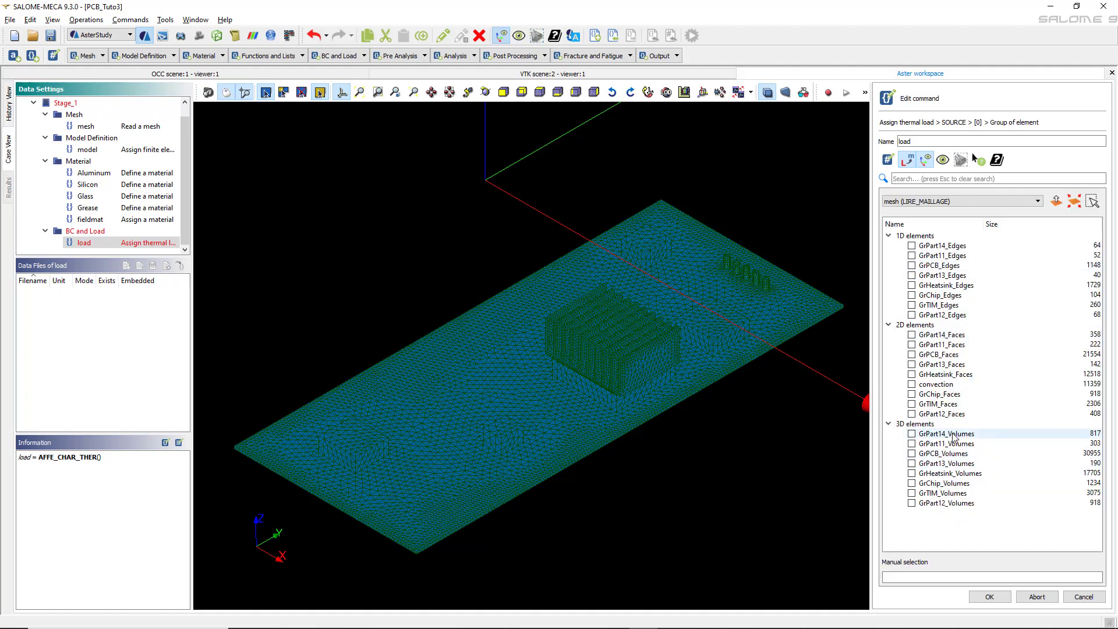
pyautogui.click(915, 434)
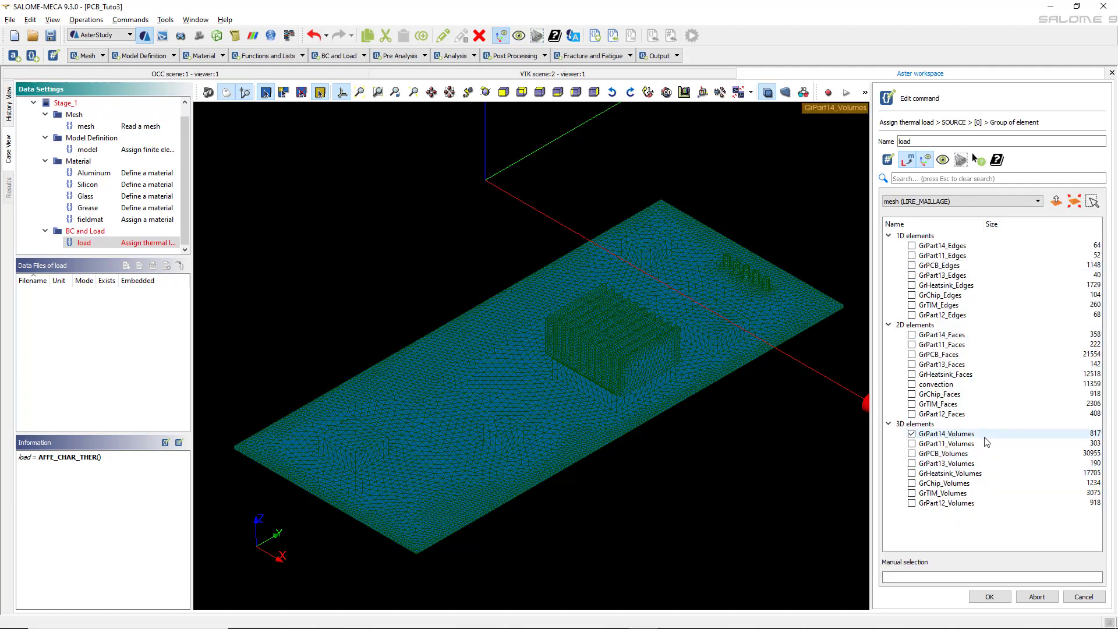
pyautogui.click(989, 600)
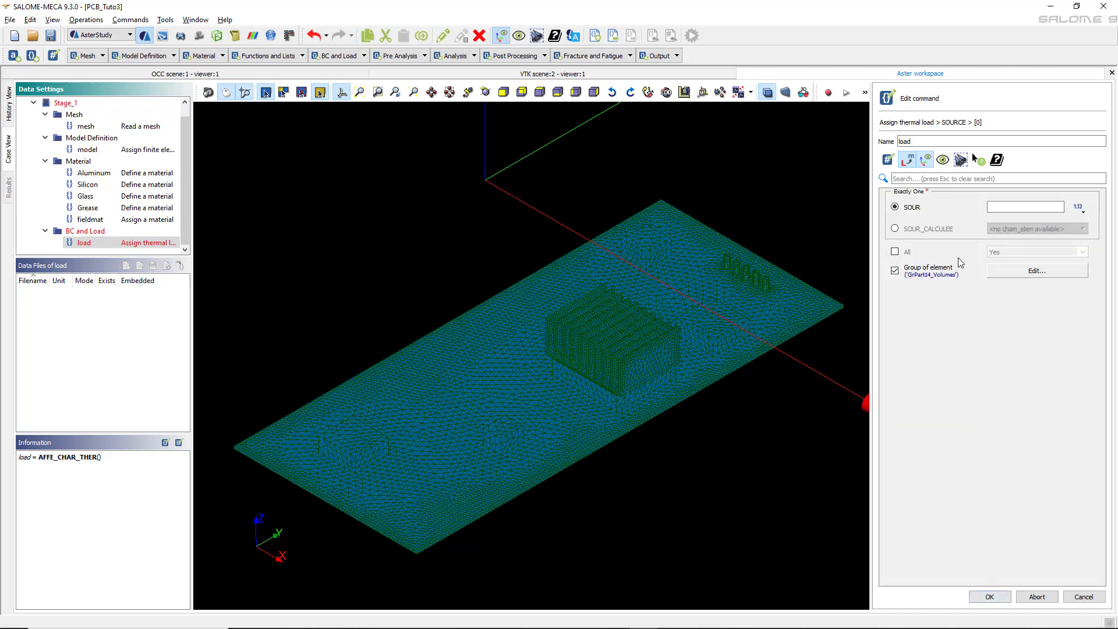
# - Look up Part 14's W/m3 value in the Excel Loads sheet, then return to SALOME-MECA and set its SOUR to 2610
pyautogui.hotkey('alt', 'Tab')
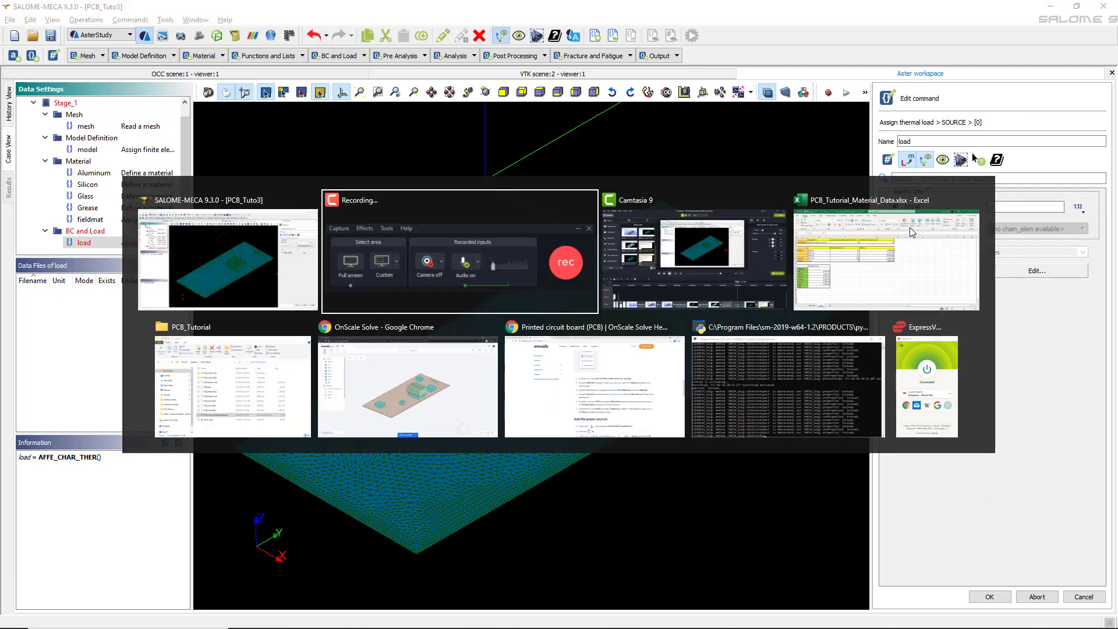
pyautogui.click(910, 228)
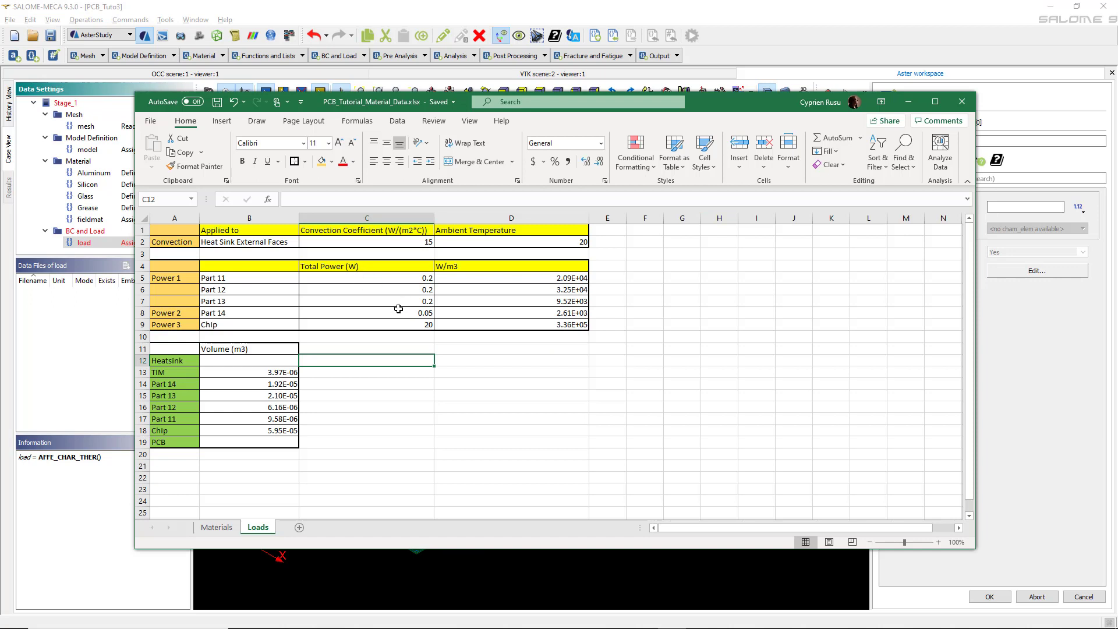
pyautogui.click(557, 315)
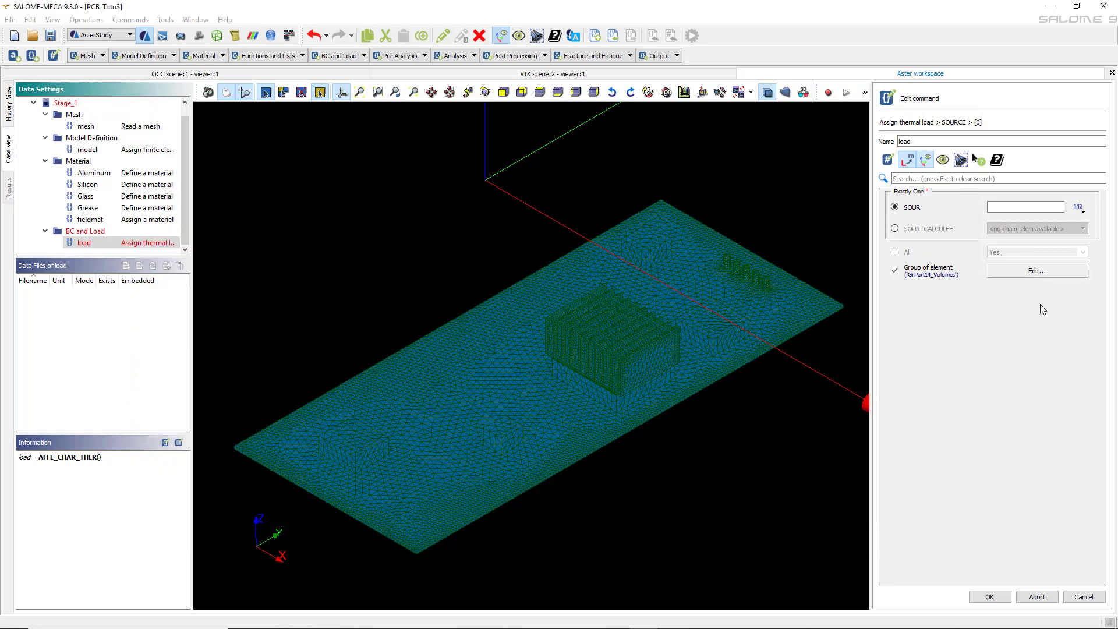
pyautogui.click(1038, 289)
pyautogui.click(1020, 207)
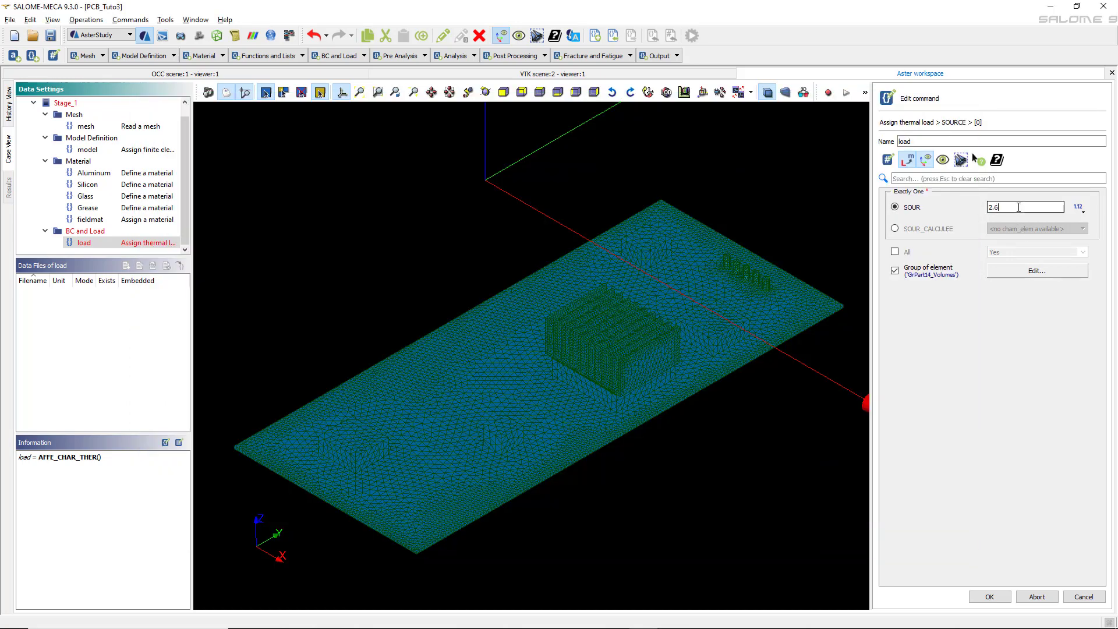
pyautogui.click(990, 597)
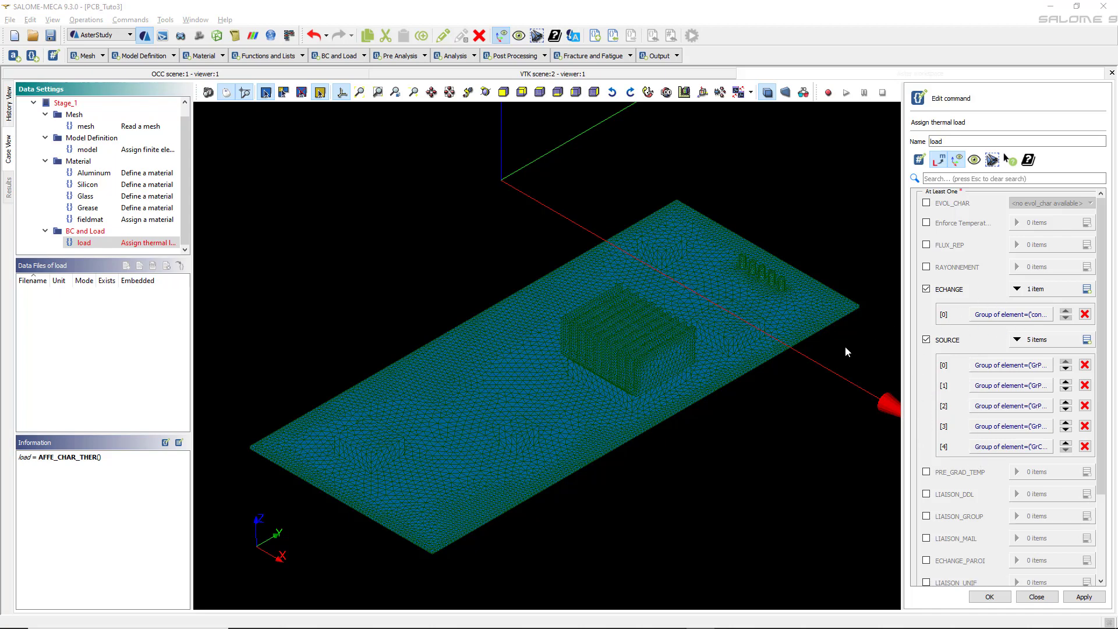
# - Check the source values against the Excel Loads sheet, return to SALOME-MECA and save the thermal load command
pyautogui.hotkey('alt', 'Tab')
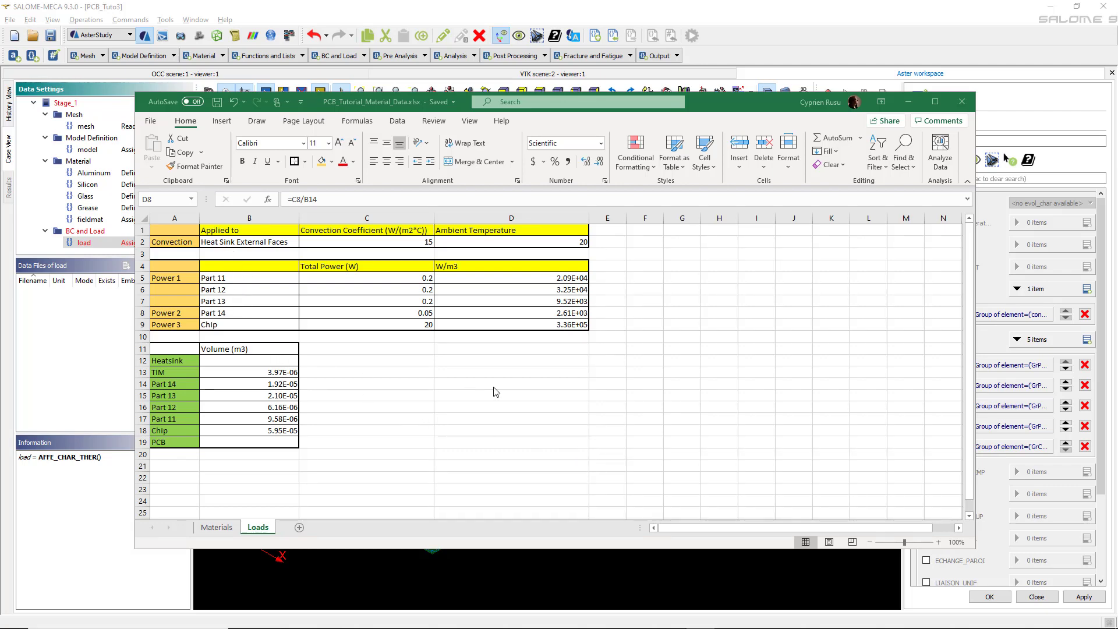
pyautogui.hotkey('alt', 'Tab')
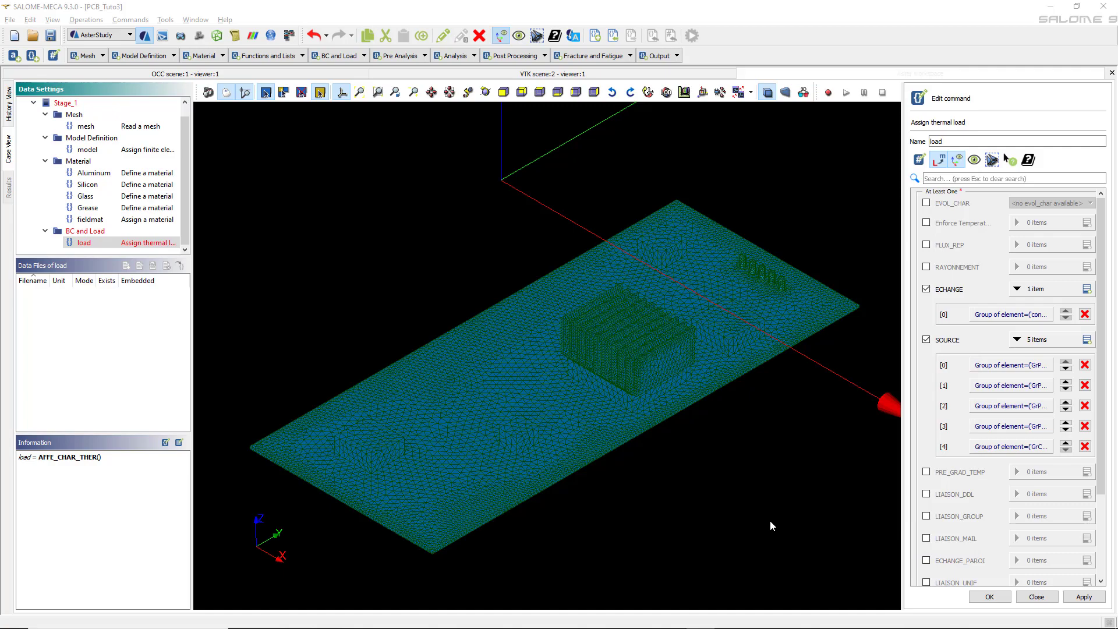
pyautogui.click(990, 597)
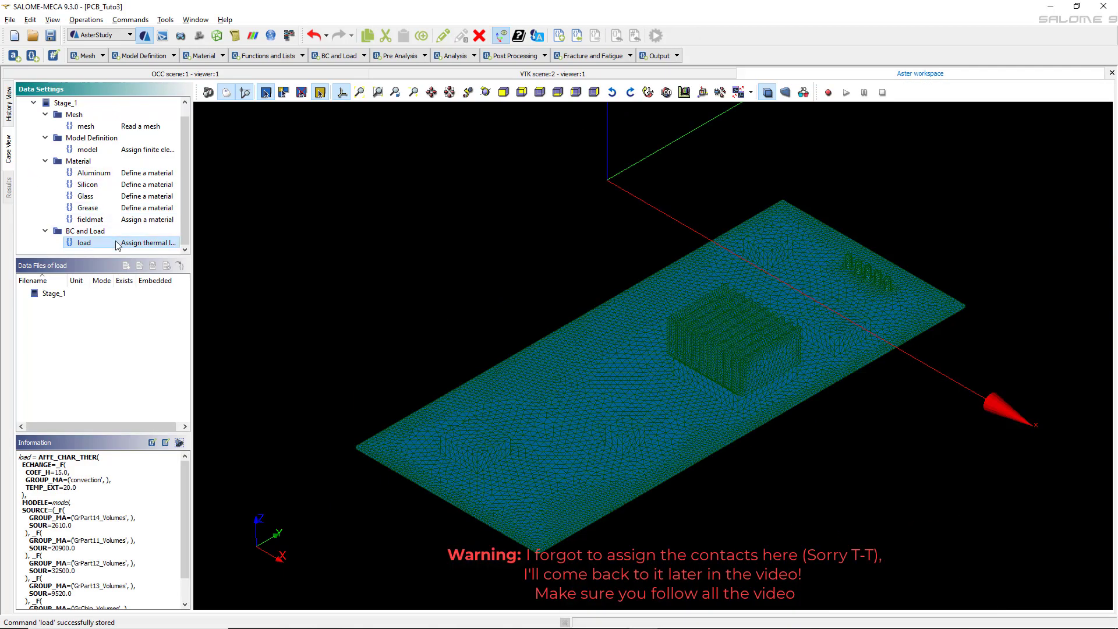
# - Add a Linear thermal analysis command to Stage_1
pyautogui.click(457, 56)
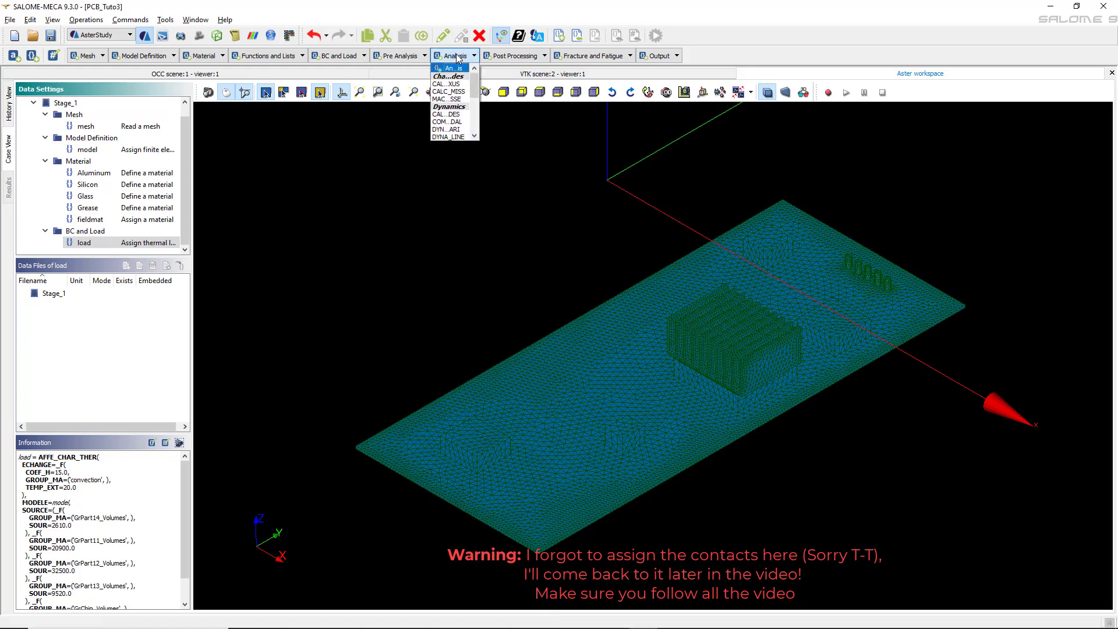
pyautogui.press('Escape')
pyautogui.scroll(1, 99, 175)
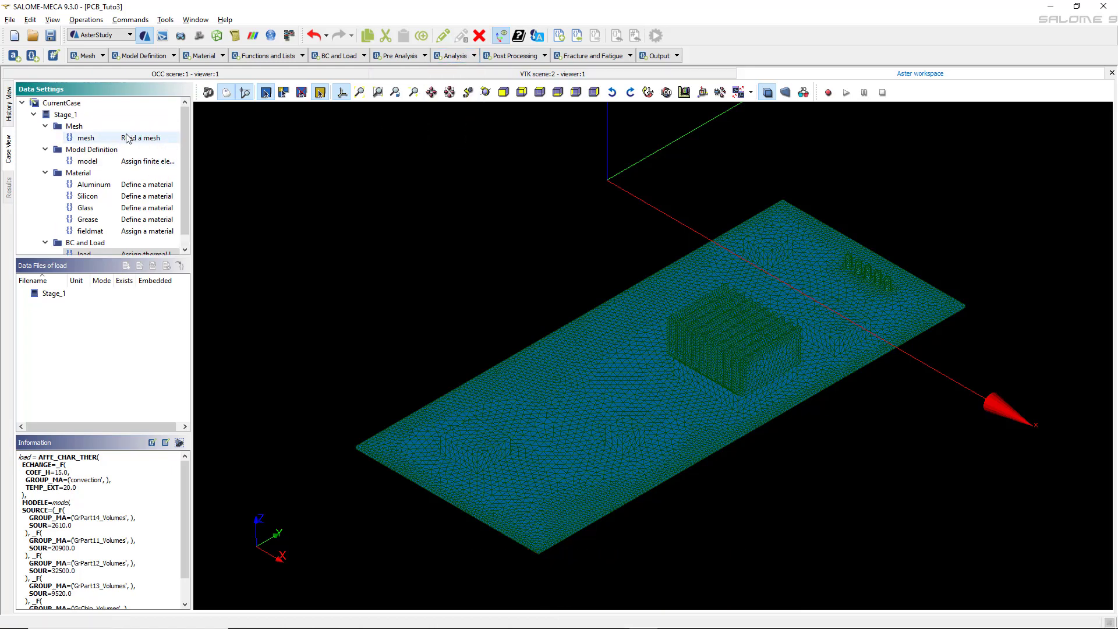
pyautogui.rightClick(76, 114)
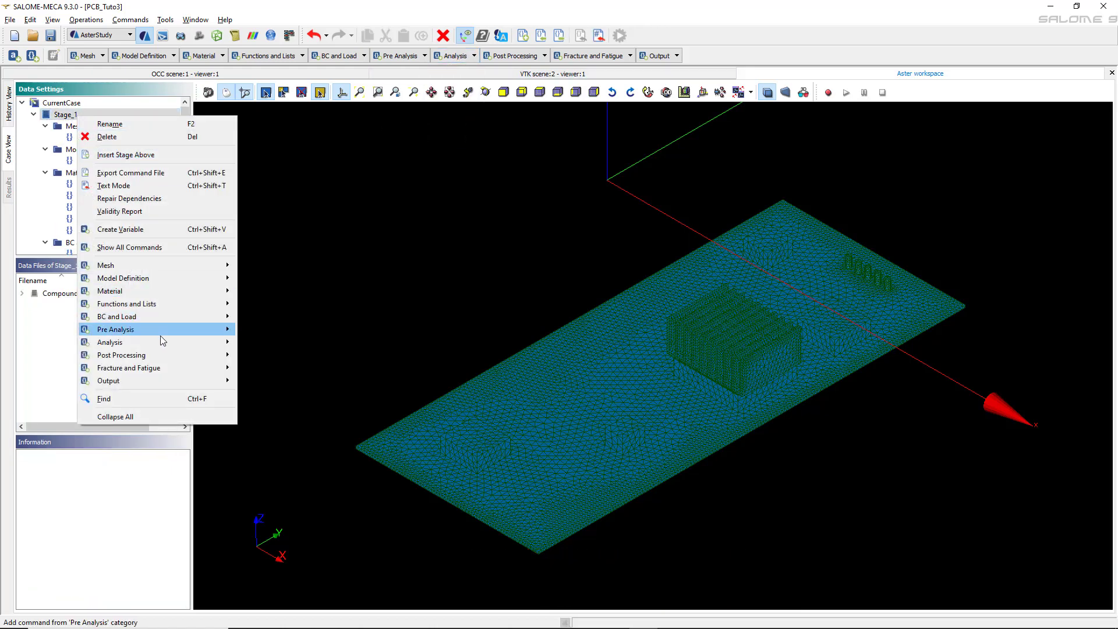
pyautogui.moveTo(161, 341)
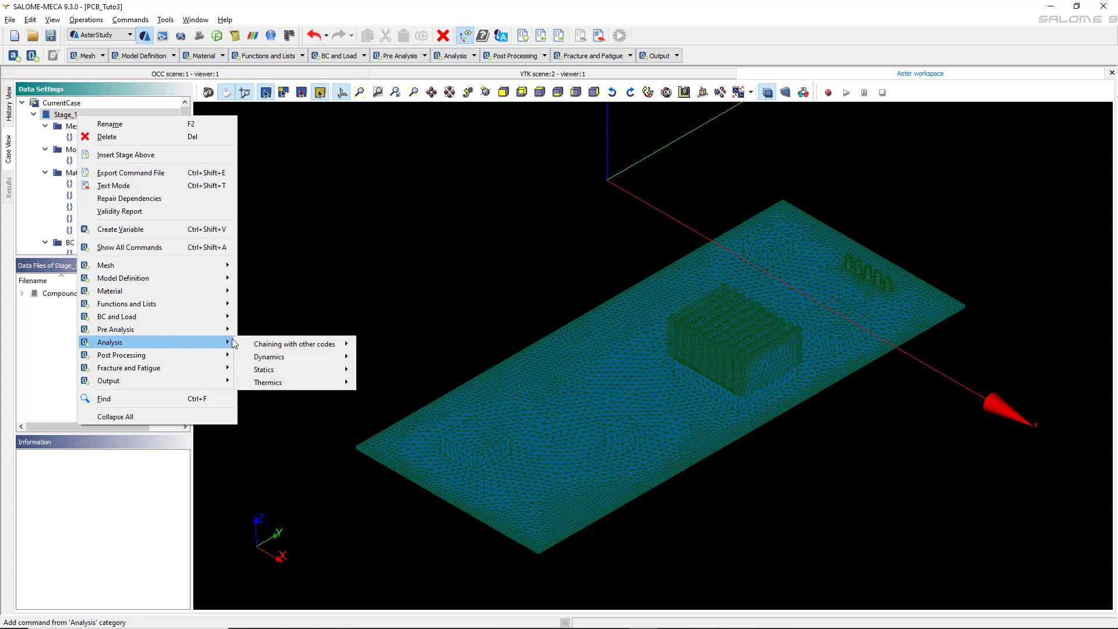
pyautogui.moveTo(298, 385)
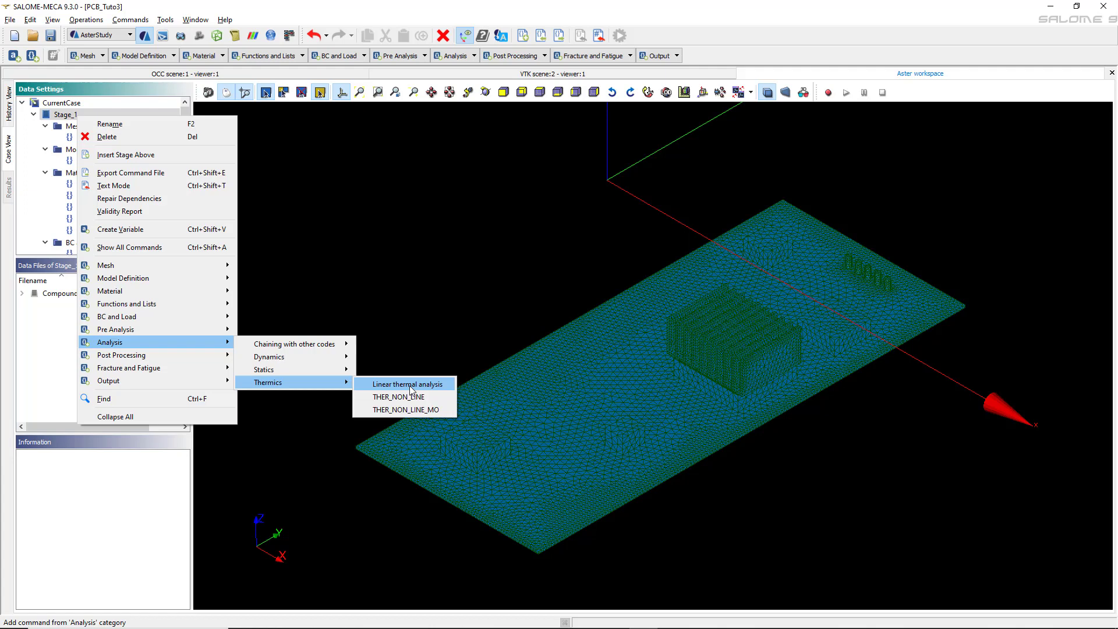
pyautogui.click(410, 386)
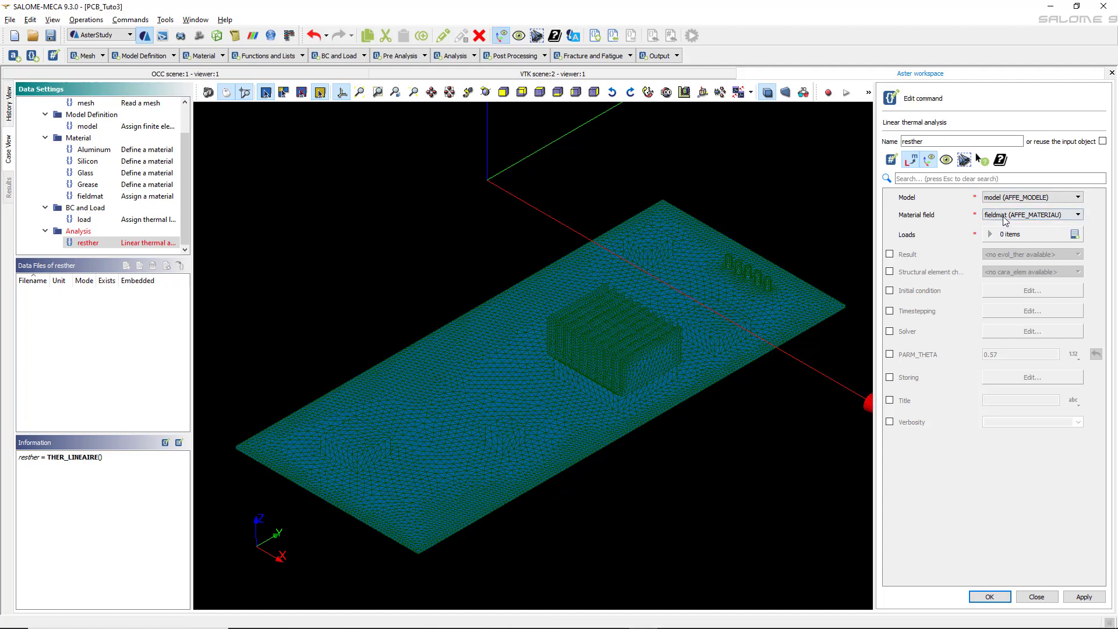
# - Add one Loads item referencing load (AFFE_CHAR_THER) to the linear thermal analysis and save the command
pyautogui.click(1075, 234)
pyautogui.click(1002, 255)
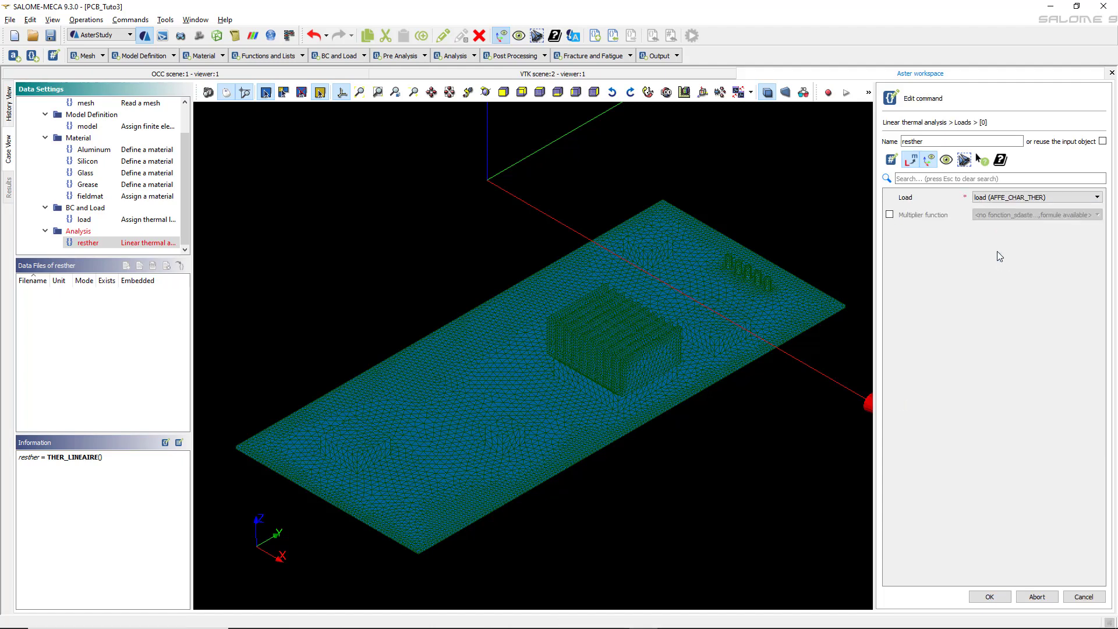
pyautogui.click(1029, 198)
pyautogui.click(1029, 205)
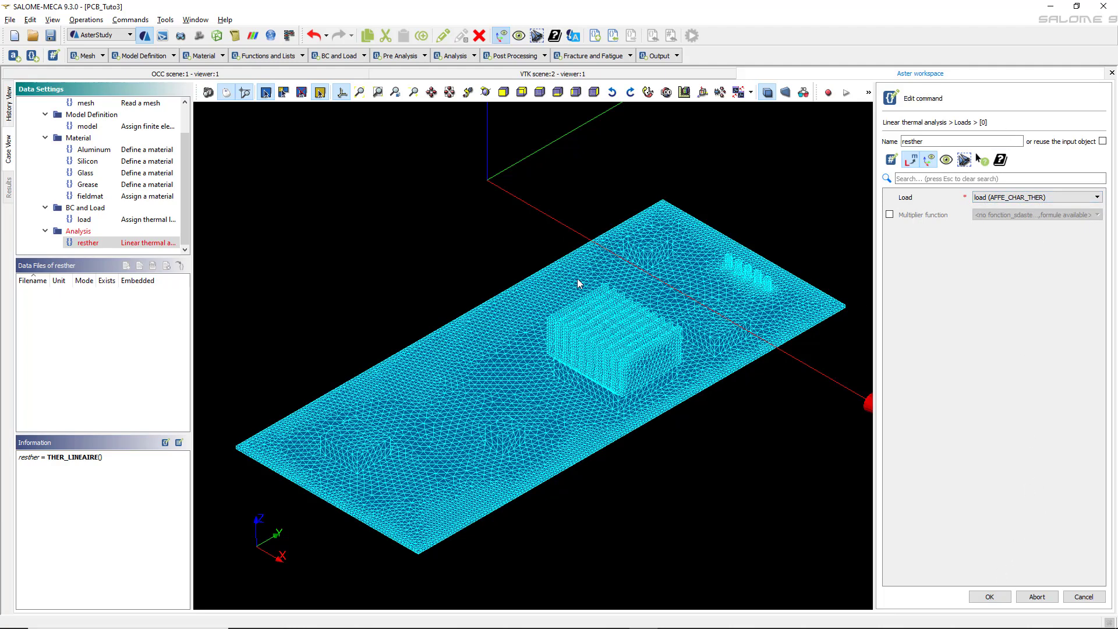
pyautogui.click(979, 595)
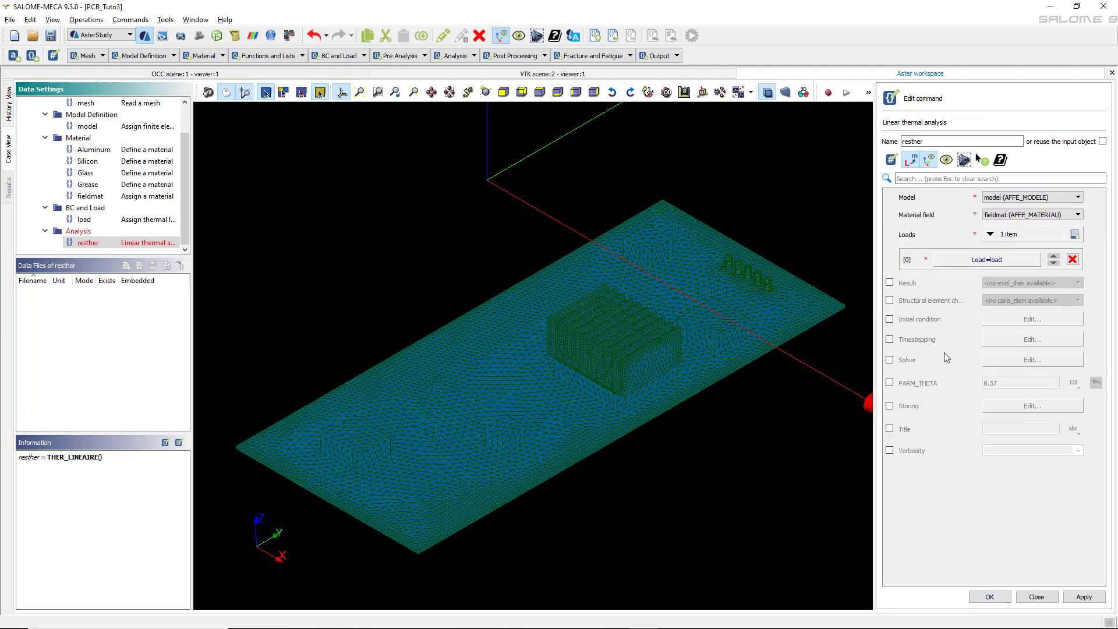
pyautogui.click(990, 597)
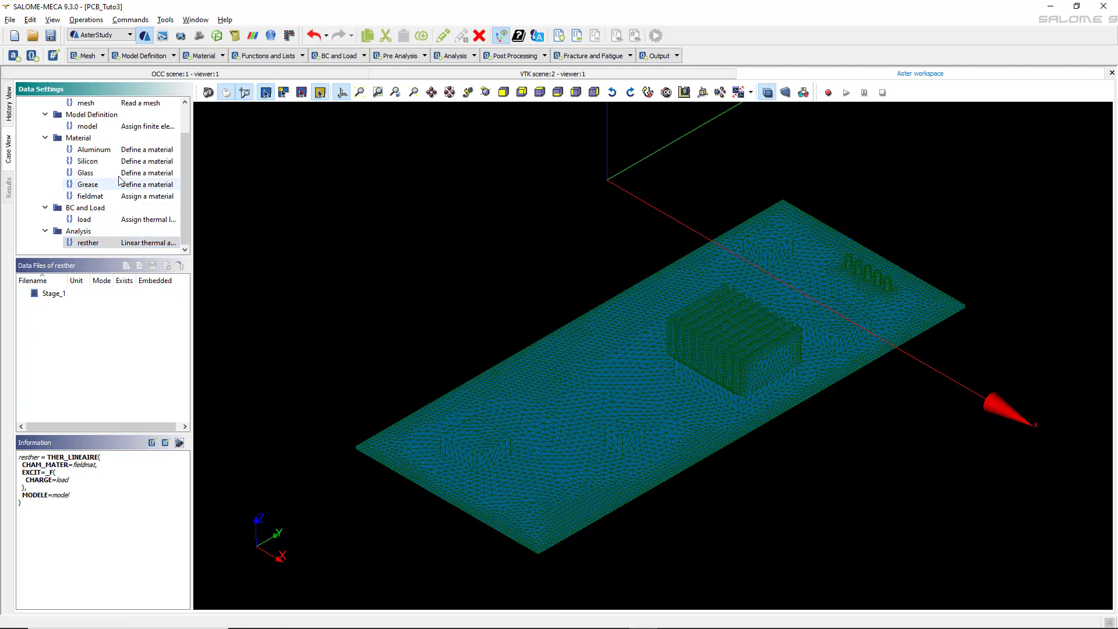
# - Add a CALC_CHAMP post-processing command to Stage_1 that reuses the input object
pyautogui.scroll(1, 94, 198)
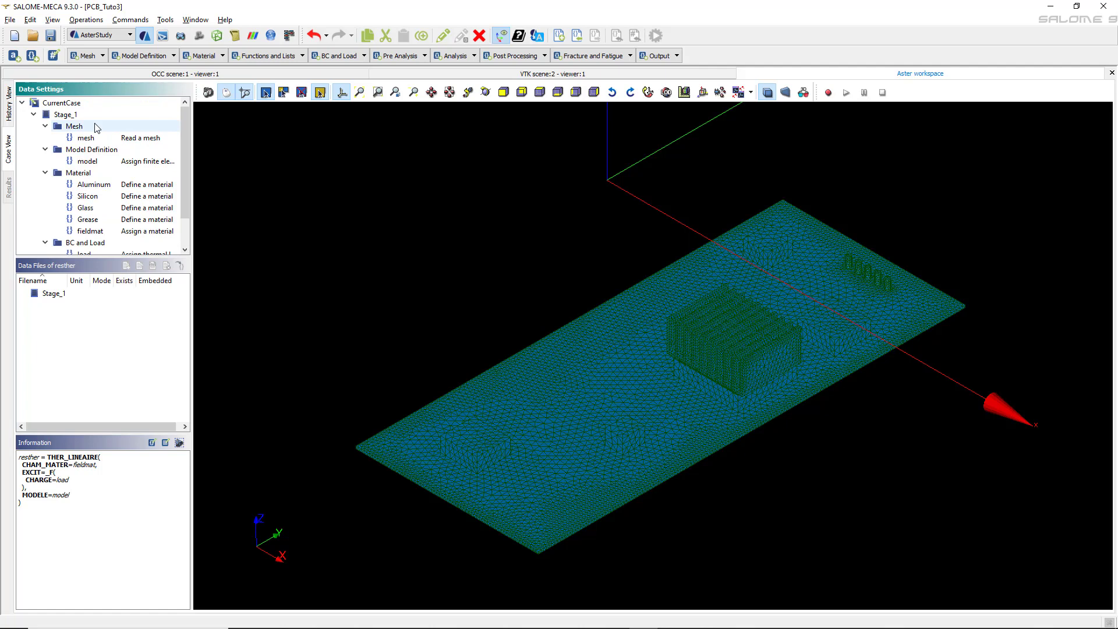
pyautogui.rightClick(64, 115)
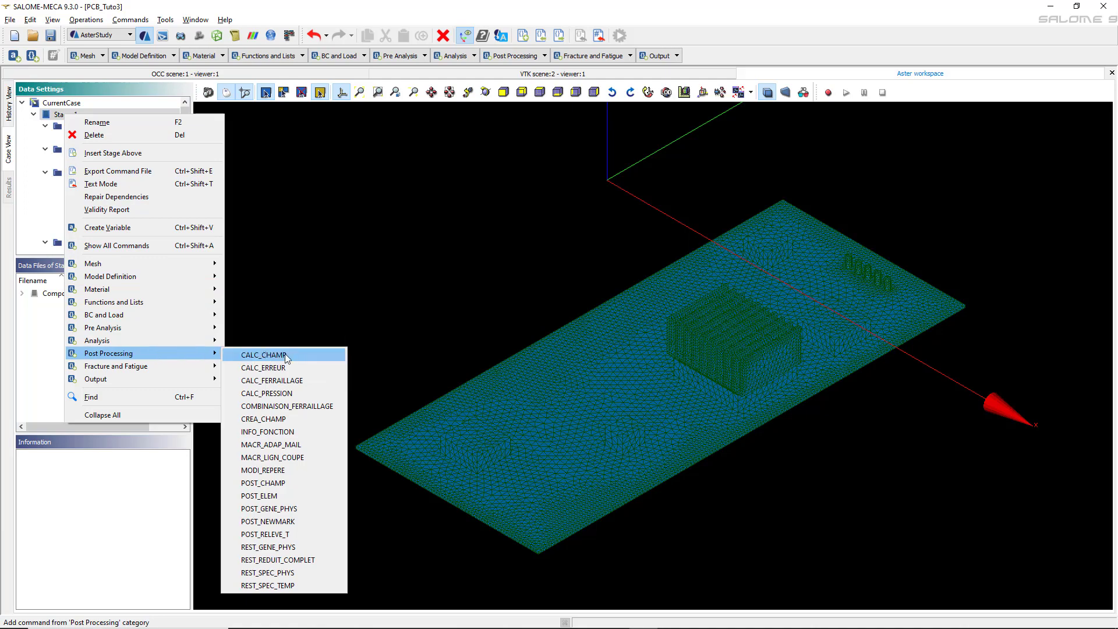
pyautogui.click(263, 354)
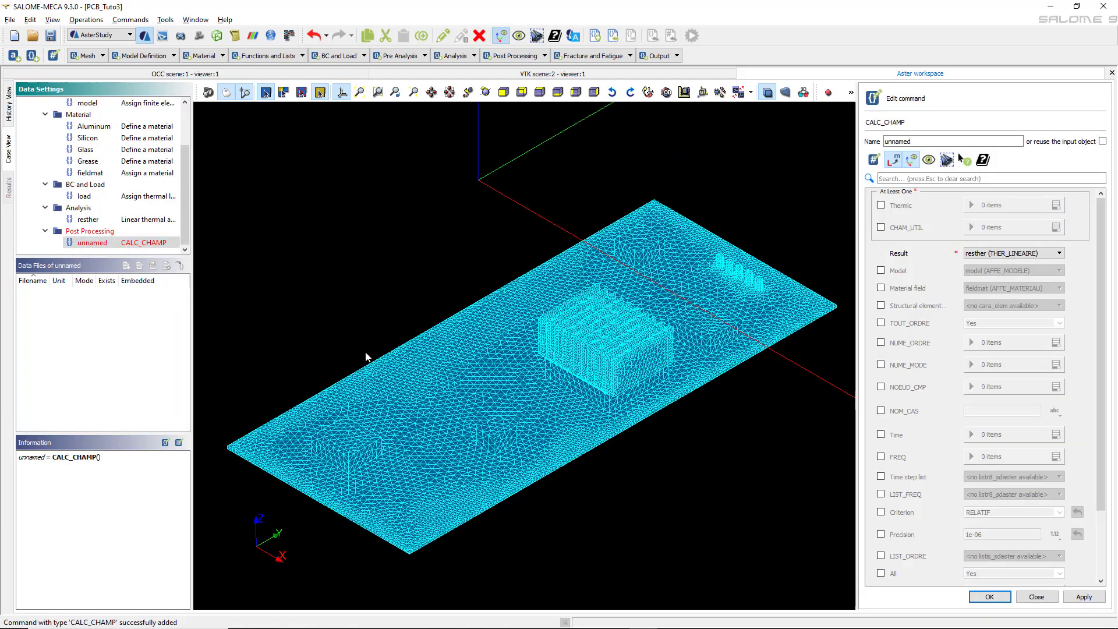
pyautogui.click(1103, 142)
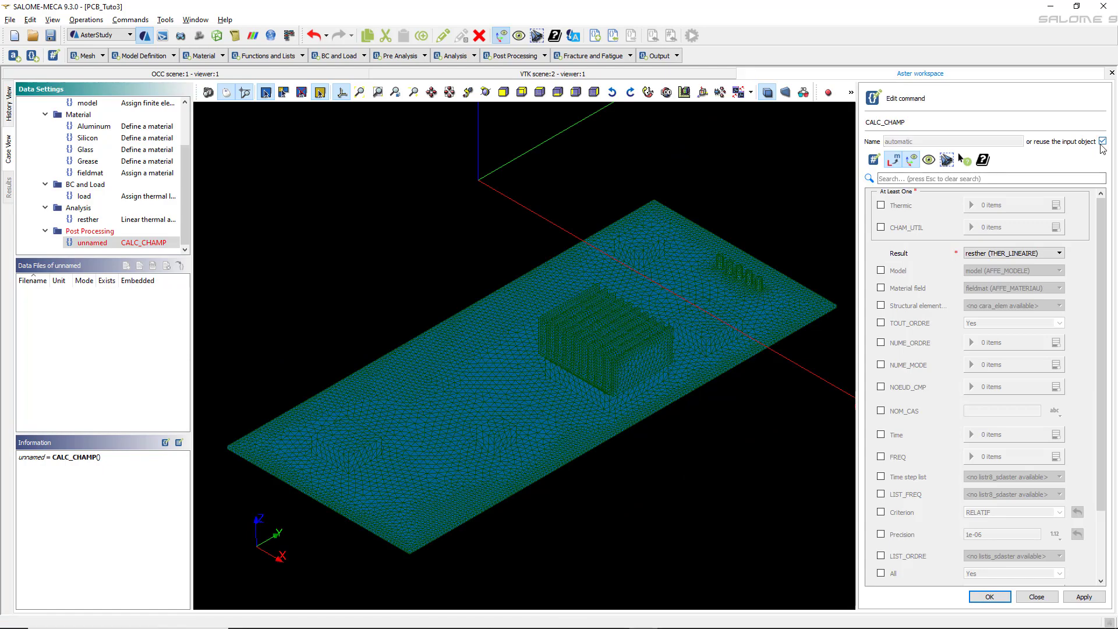
pyautogui.click(99, 240)
# - Add the Thermic fields FLUX_ELGA, FLUX_ELNO and FLUX_NOEU to the CALC_CHAMP command and save it
pyautogui.click(882, 205)
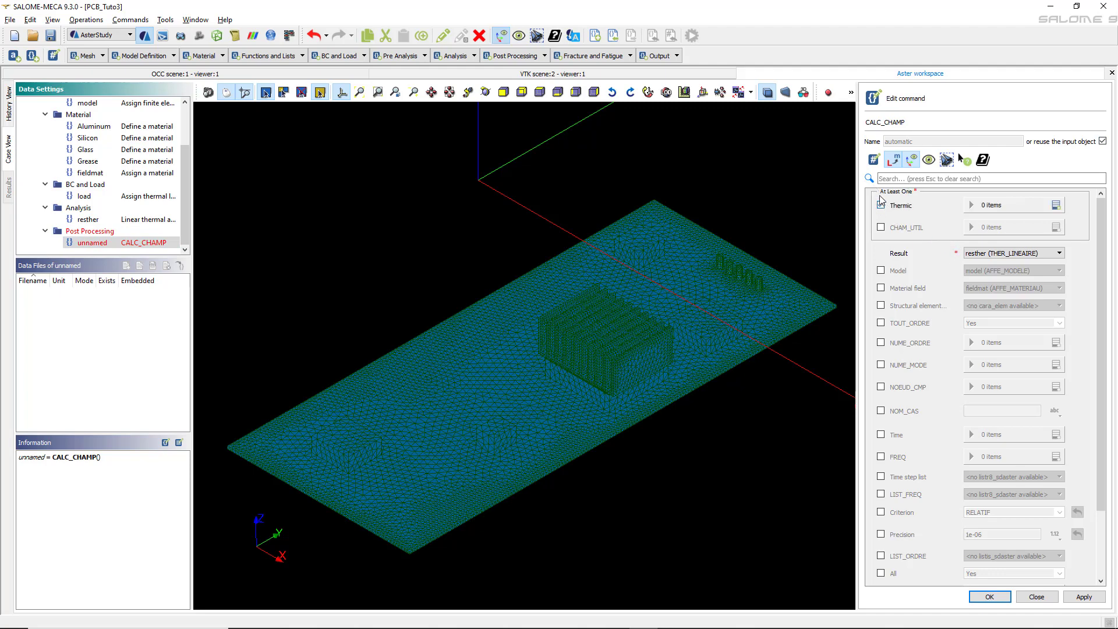
pyautogui.click(1056, 206)
pyautogui.click(1017, 231)
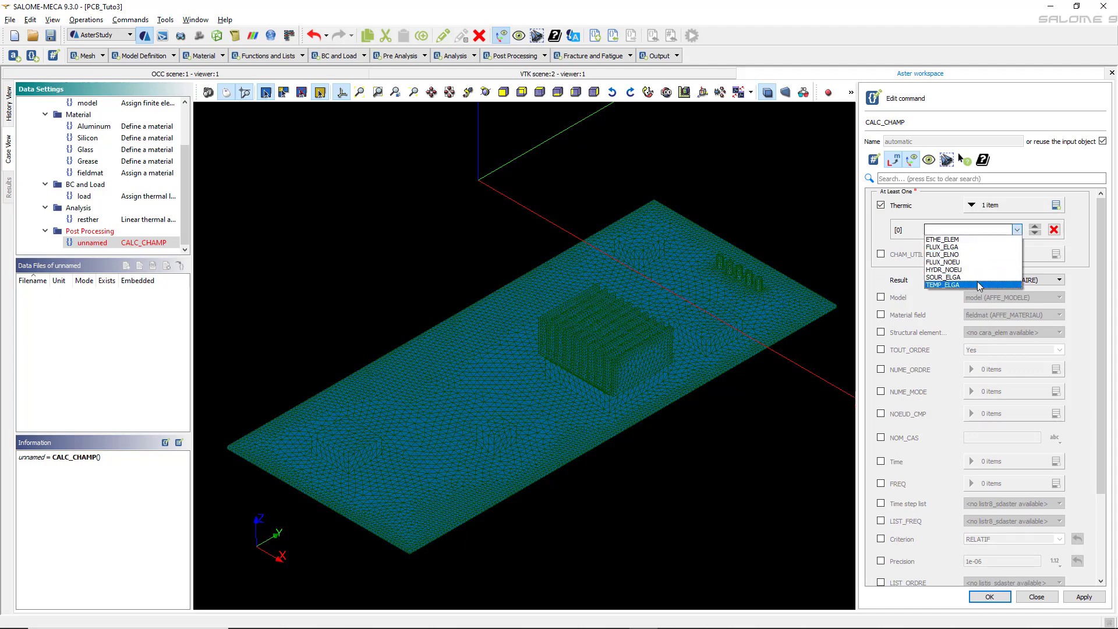
pyautogui.click(965, 248)
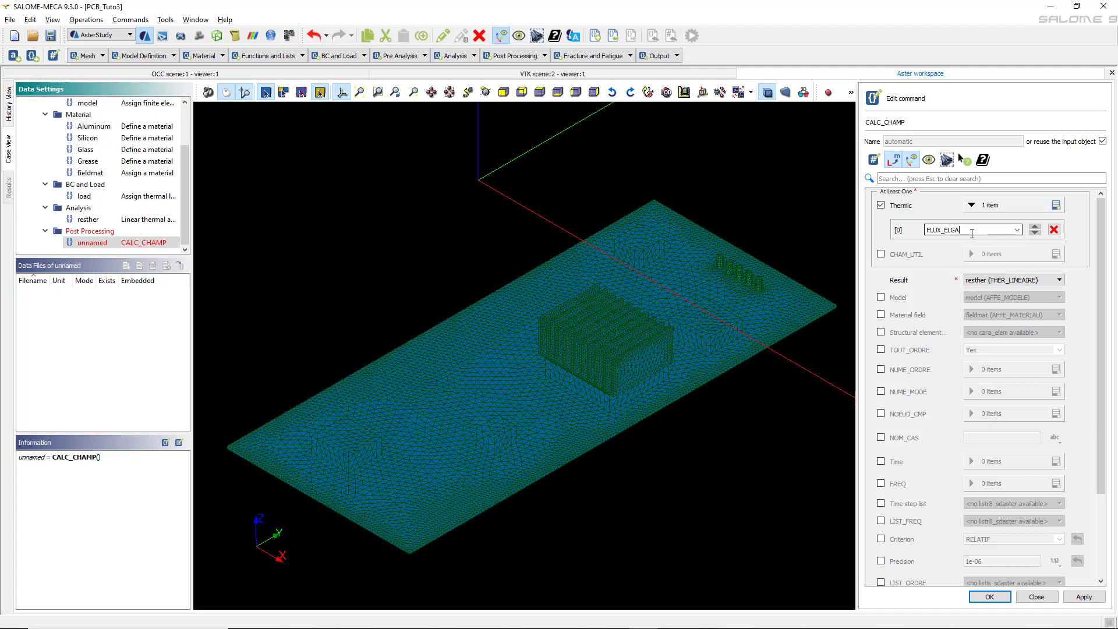
pyautogui.click(1056, 205)
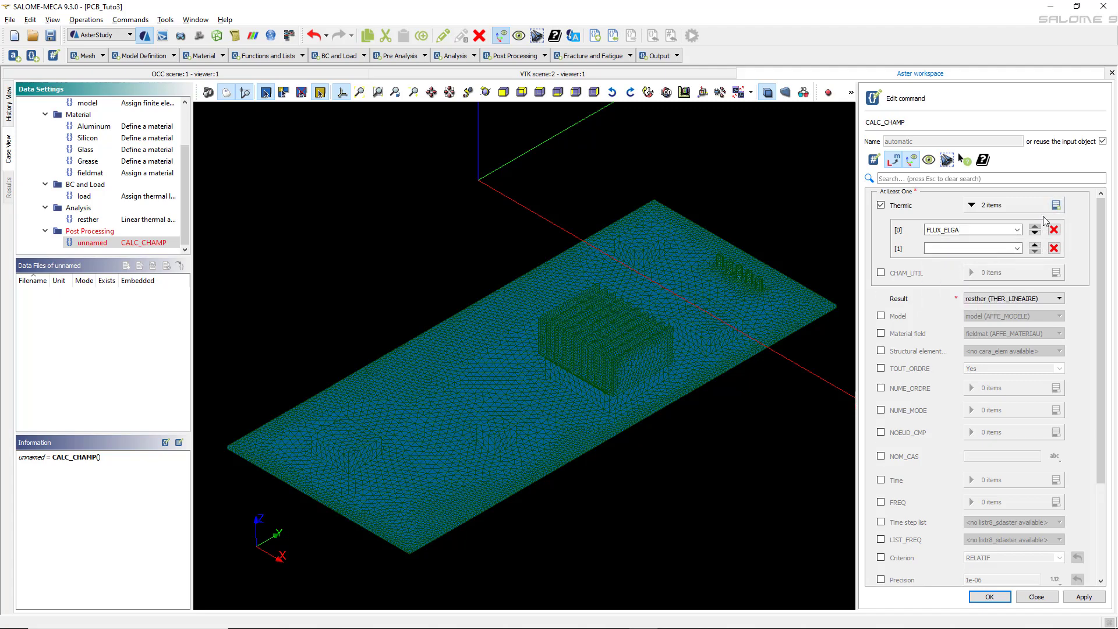
pyautogui.click(1018, 248)
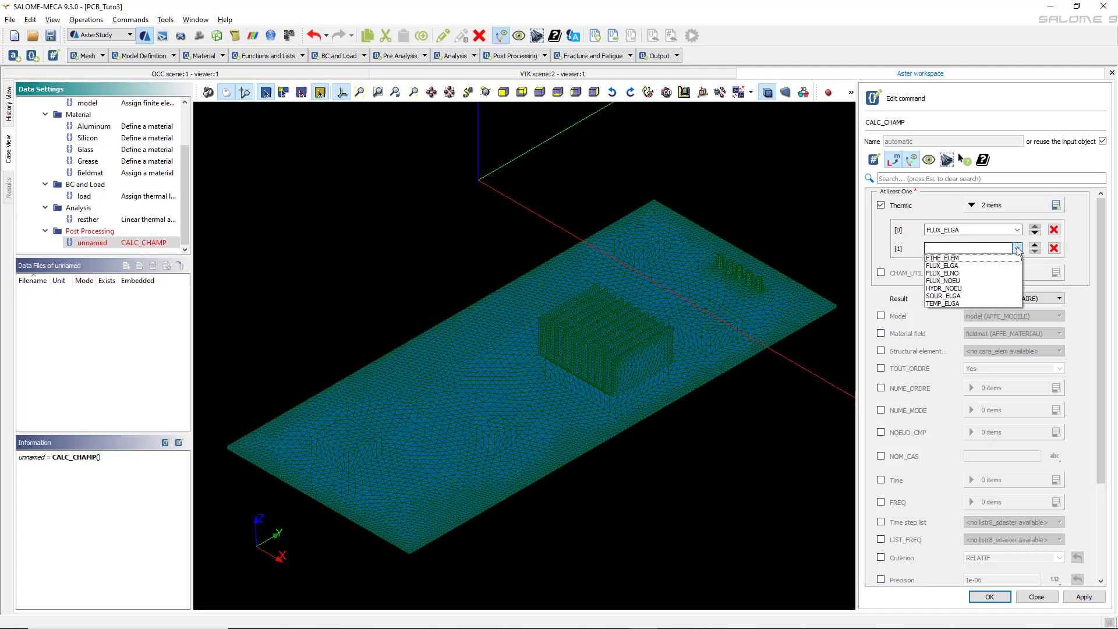
pyautogui.click(971, 274)
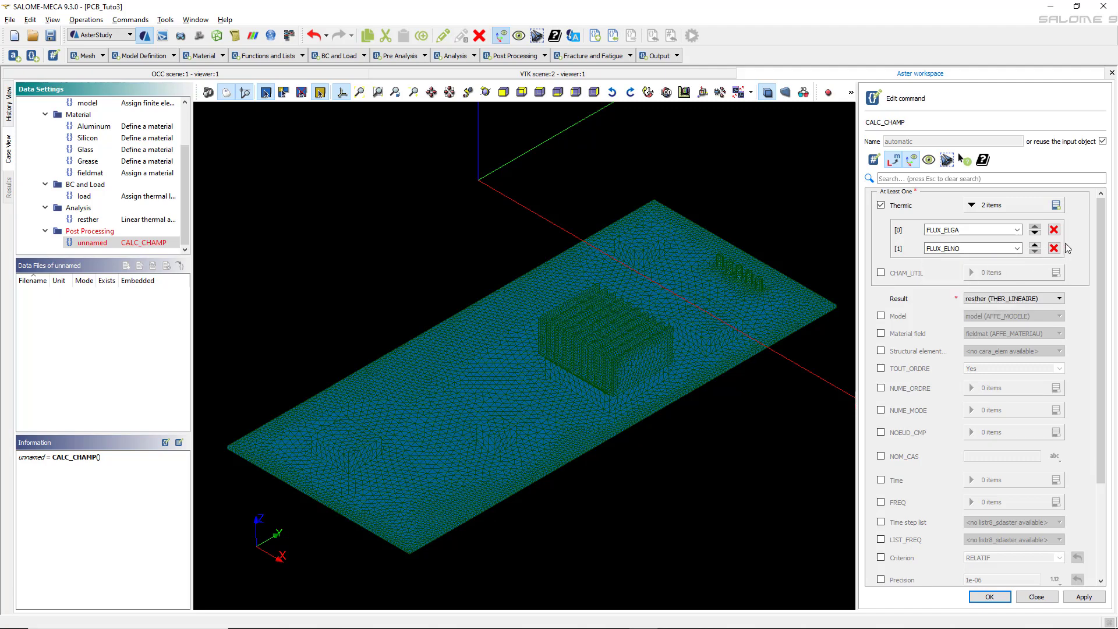
pyautogui.click(1055, 205)
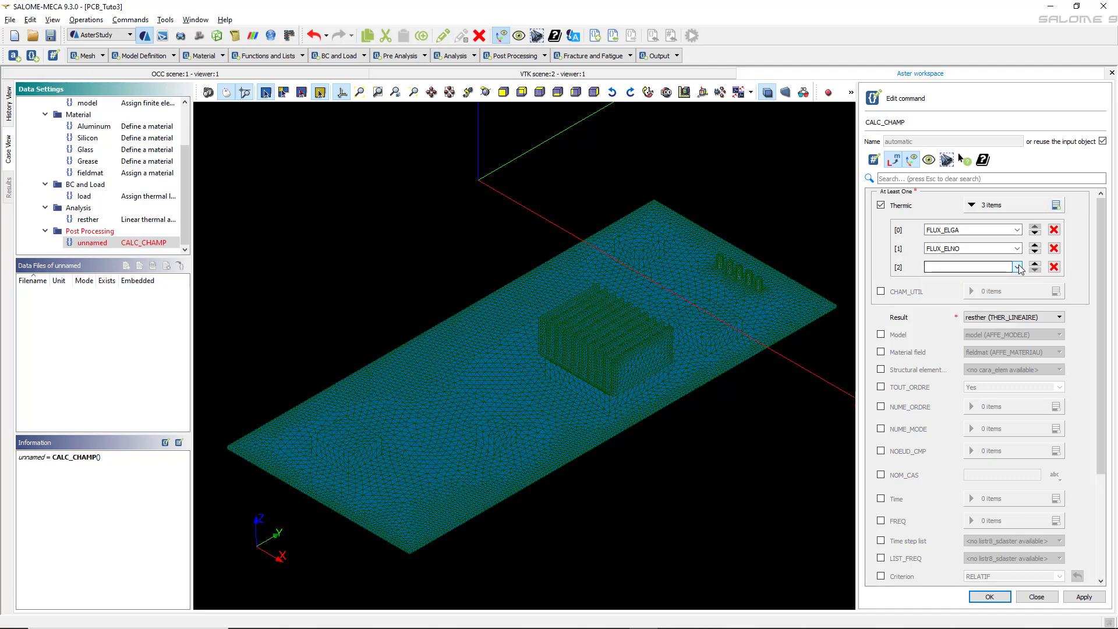
pyautogui.click(1018, 267)
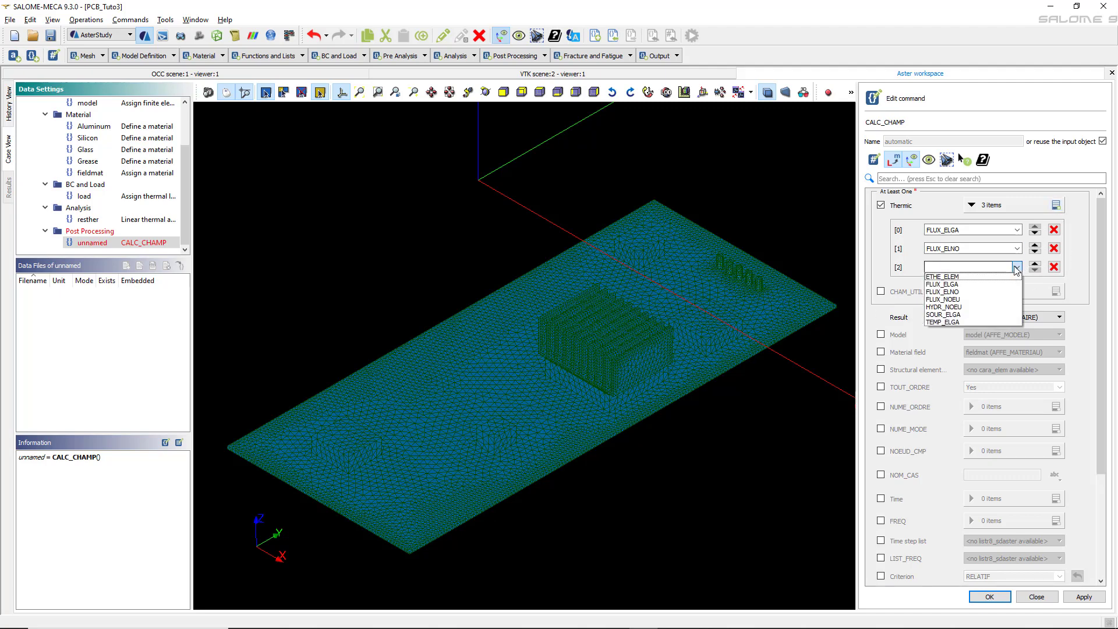
pyautogui.click(982, 299)
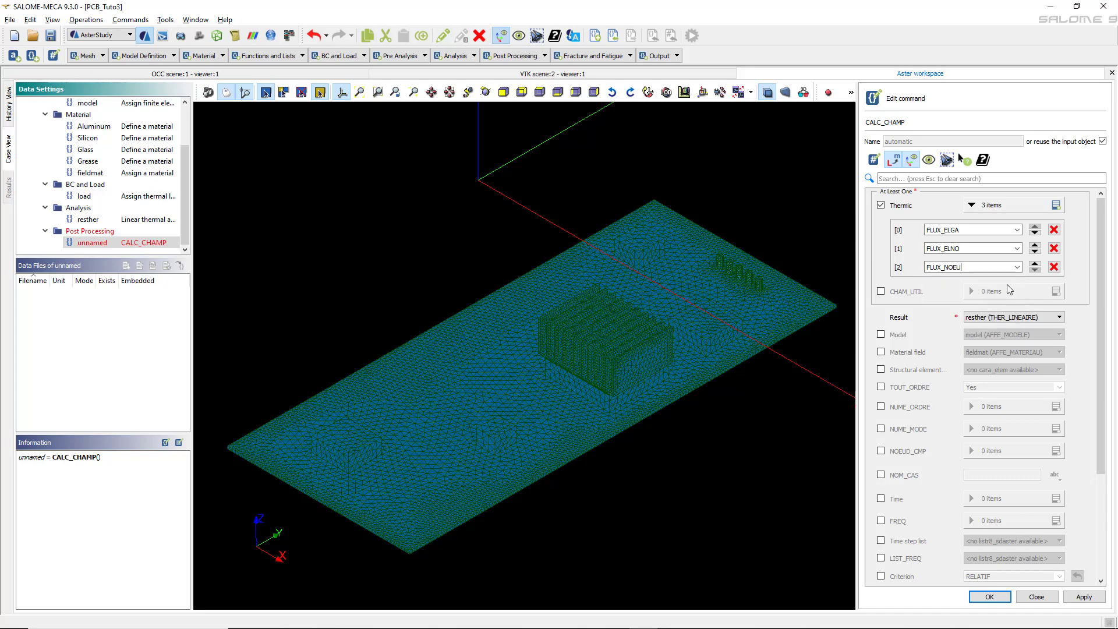
pyautogui.click(988, 597)
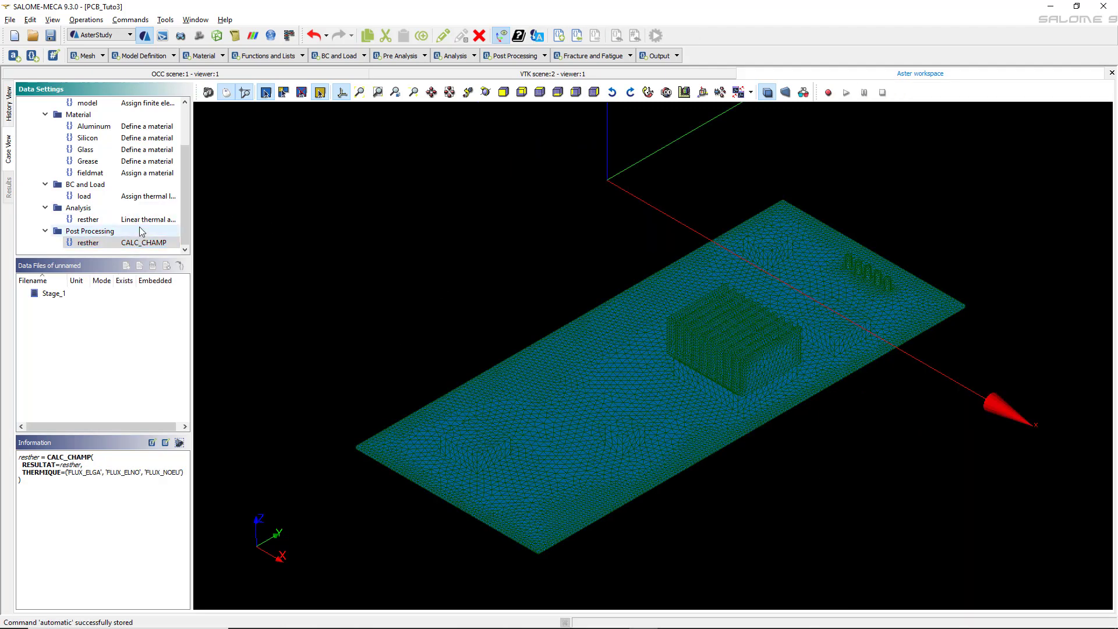
# - Add a Set output results command to Stage_1
pyautogui.scroll(3, 140, 221)
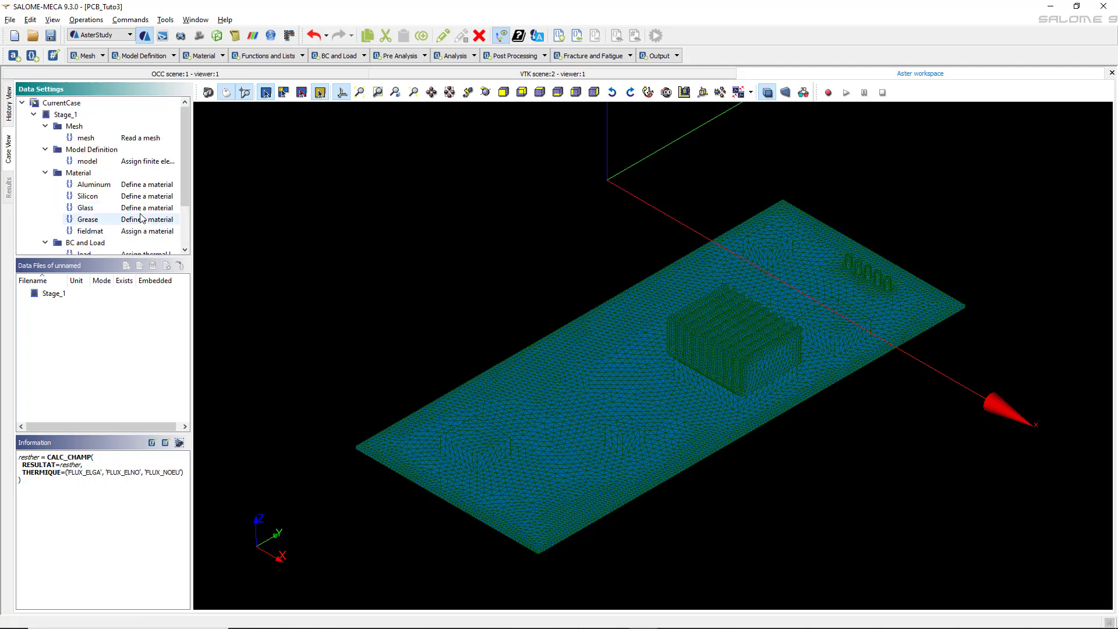
pyautogui.rightClick(72, 115)
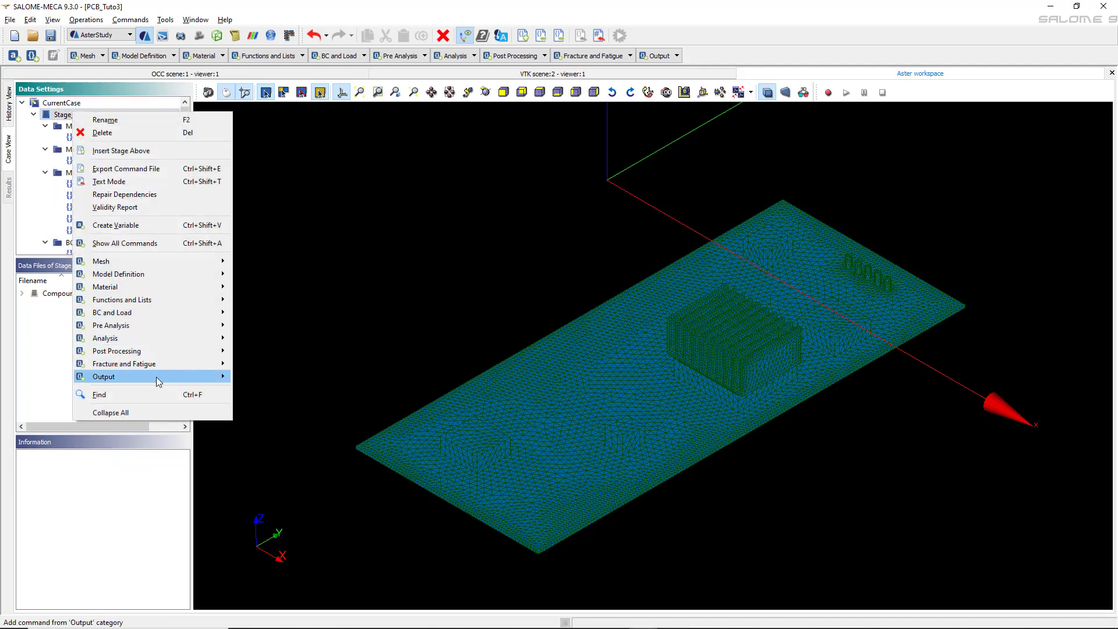
pyautogui.moveTo(163, 377)
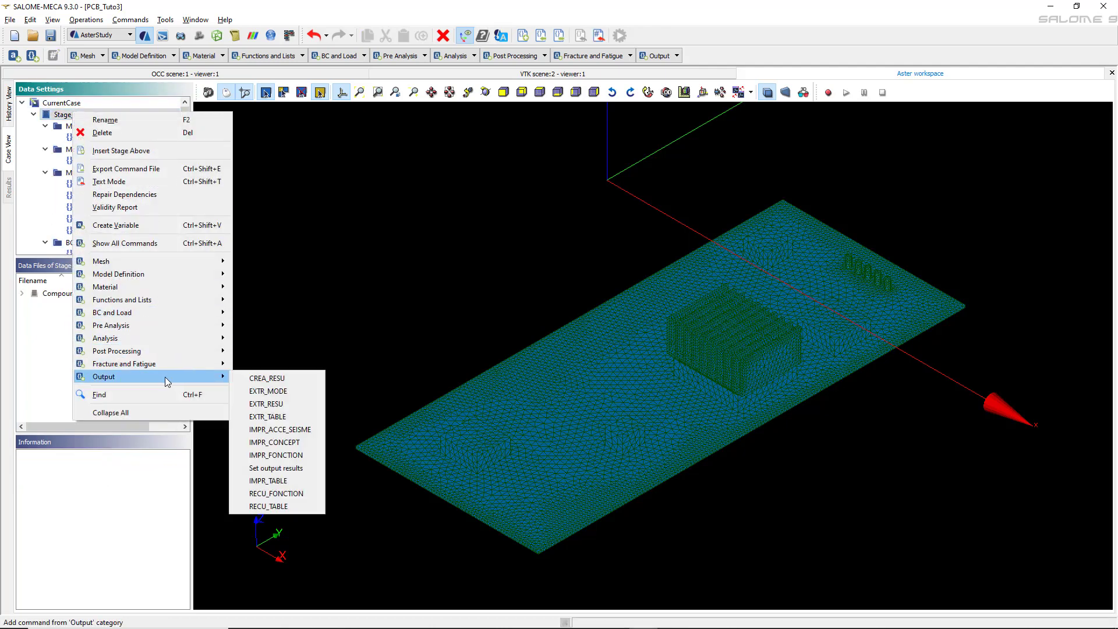
pyautogui.click(293, 468)
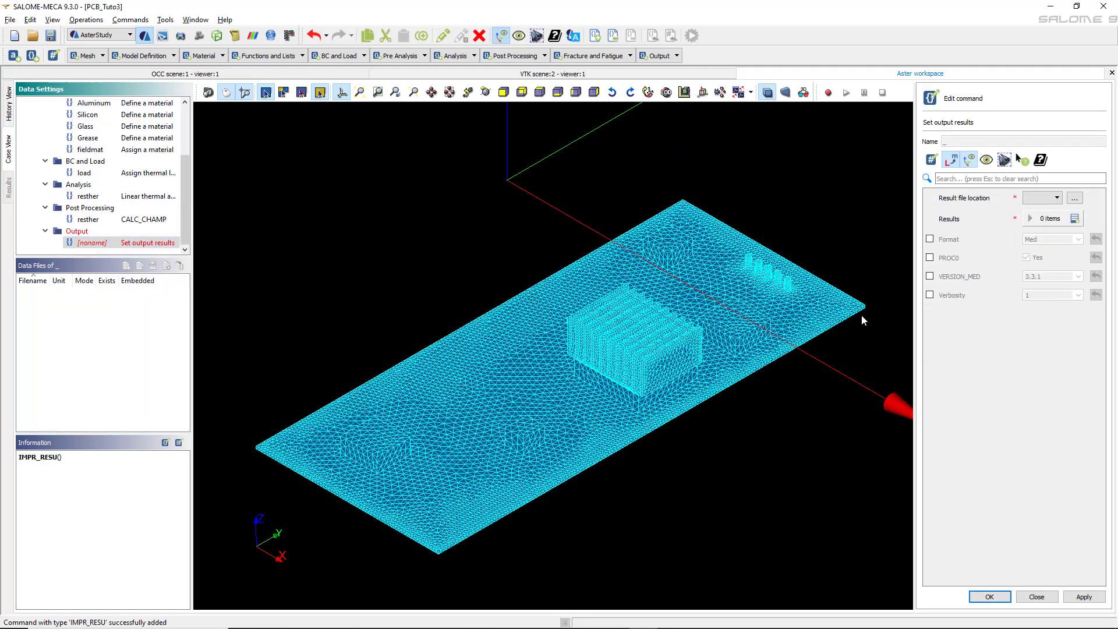
# - Set the result file location to PBCResults2.rmed in the PCB_Tutorial folder
pyautogui.click(1075, 199)
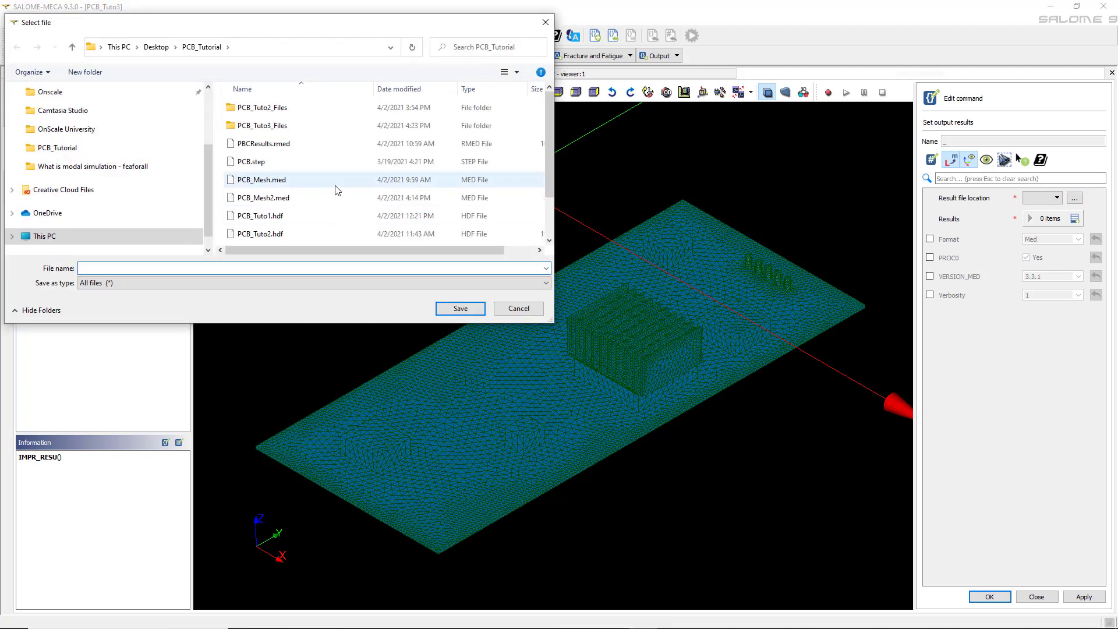
pyautogui.click(263, 146)
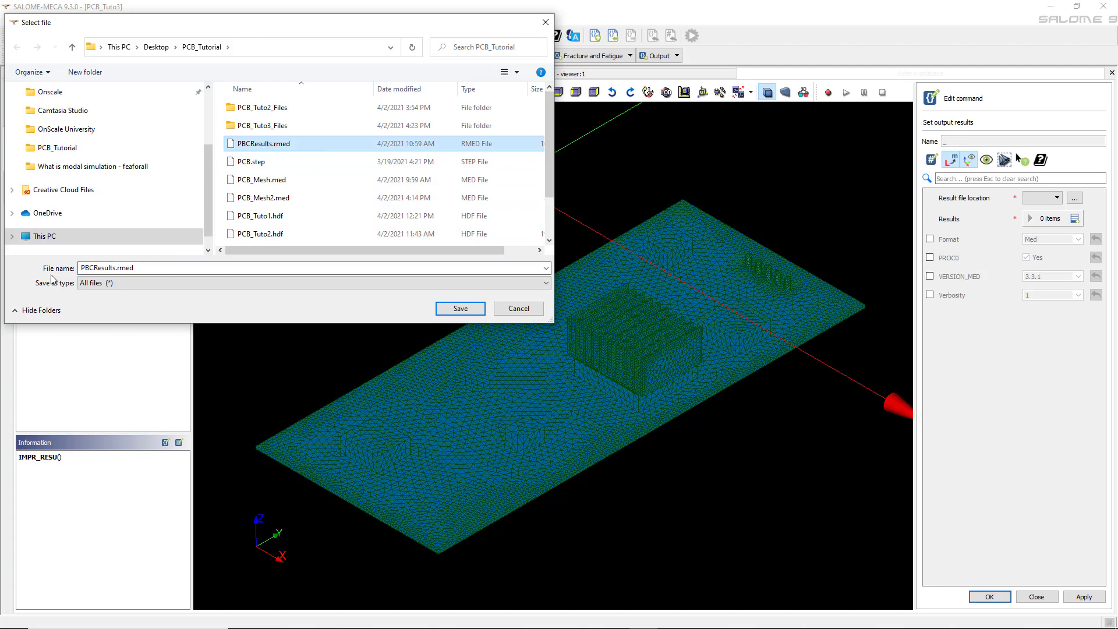
pyautogui.doubleClick(116, 269)
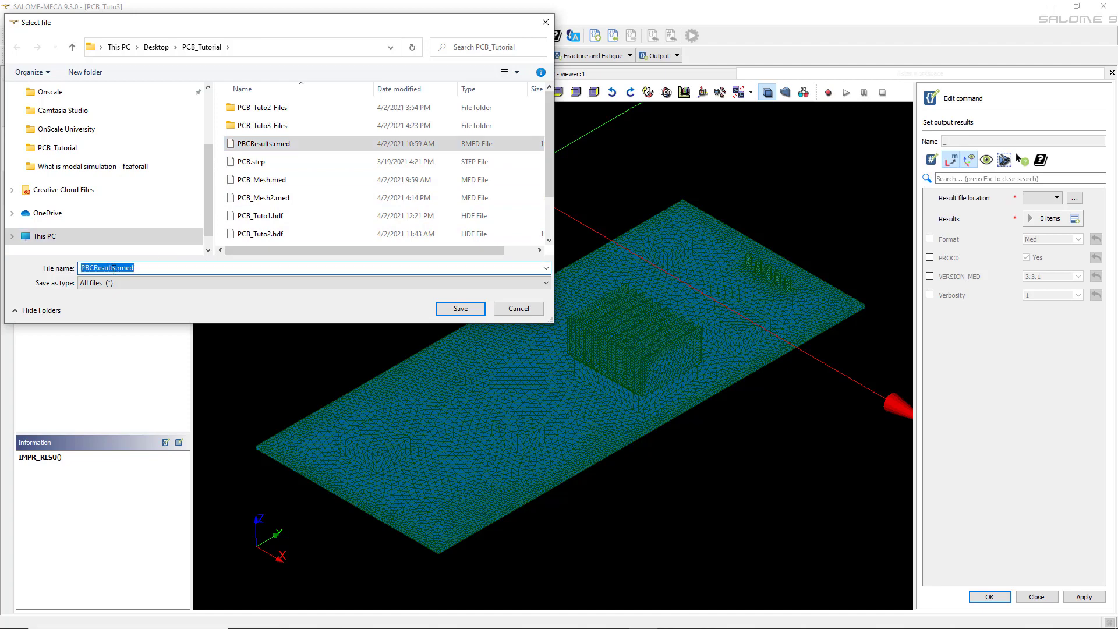
pyautogui.click(116, 268)
pyautogui.write('2')
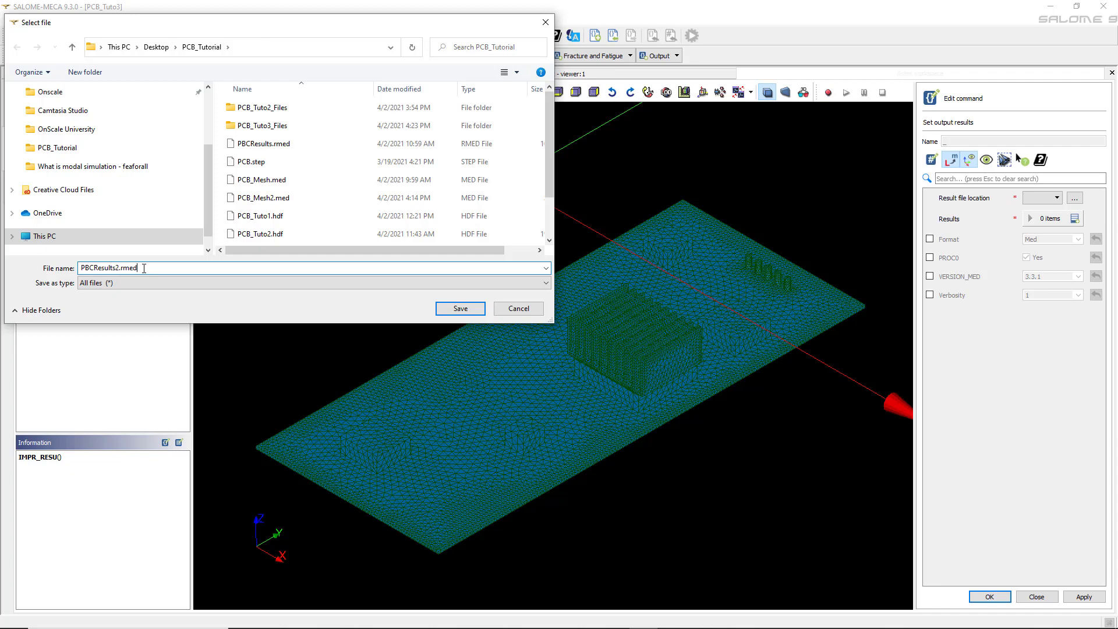
pyautogui.moveTo(144, 267); pyautogui.dragTo(121, 268)
pyautogui.click(459, 309)
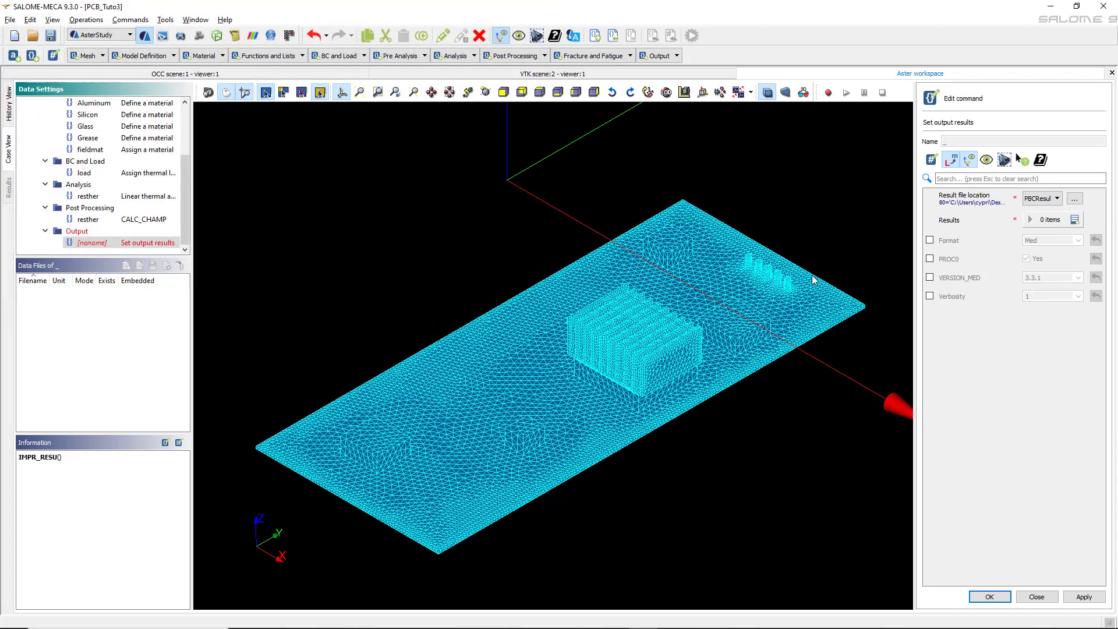
# - Enable the Med format, add one Results item with result resther (THER_LINEAIRE), and save the output command
pyautogui.click(930, 244)
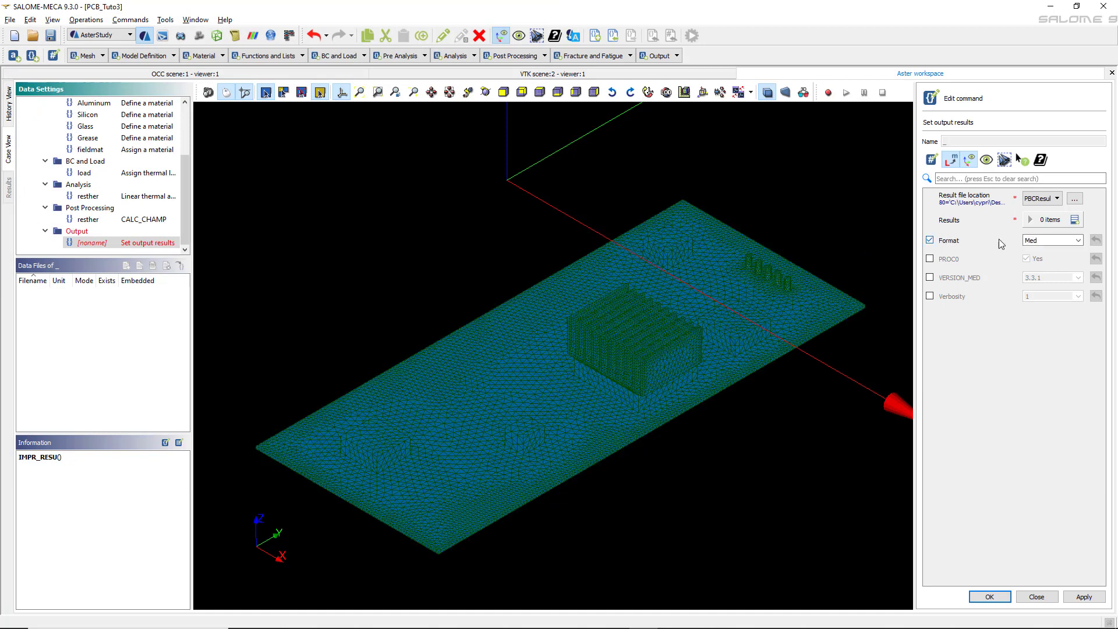
pyautogui.click(1076, 220)
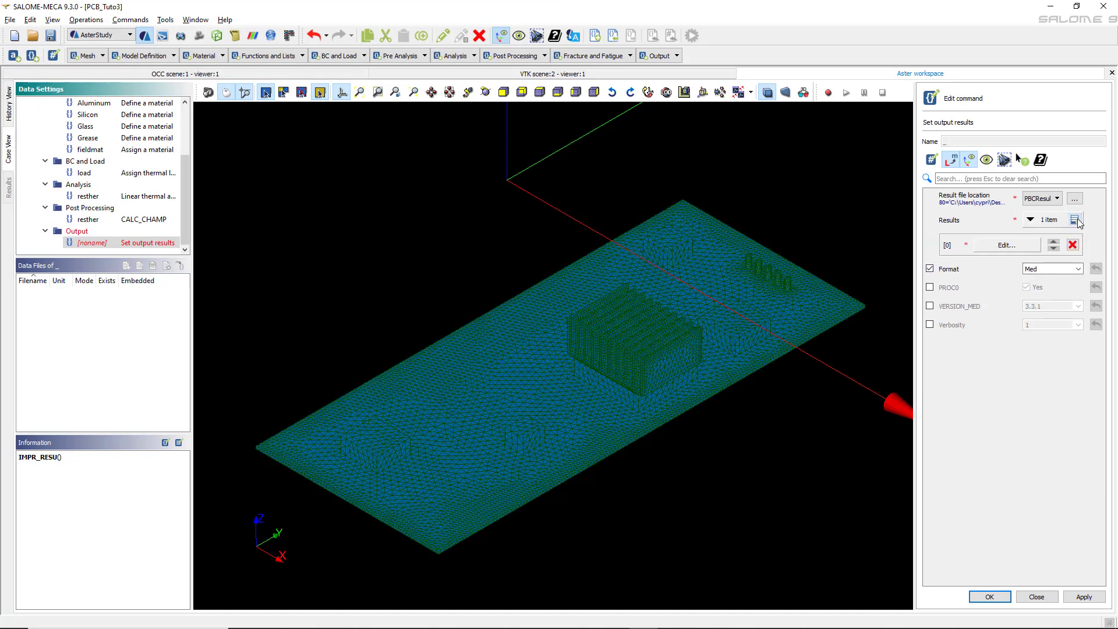
pyautogui.click(1020, 246)
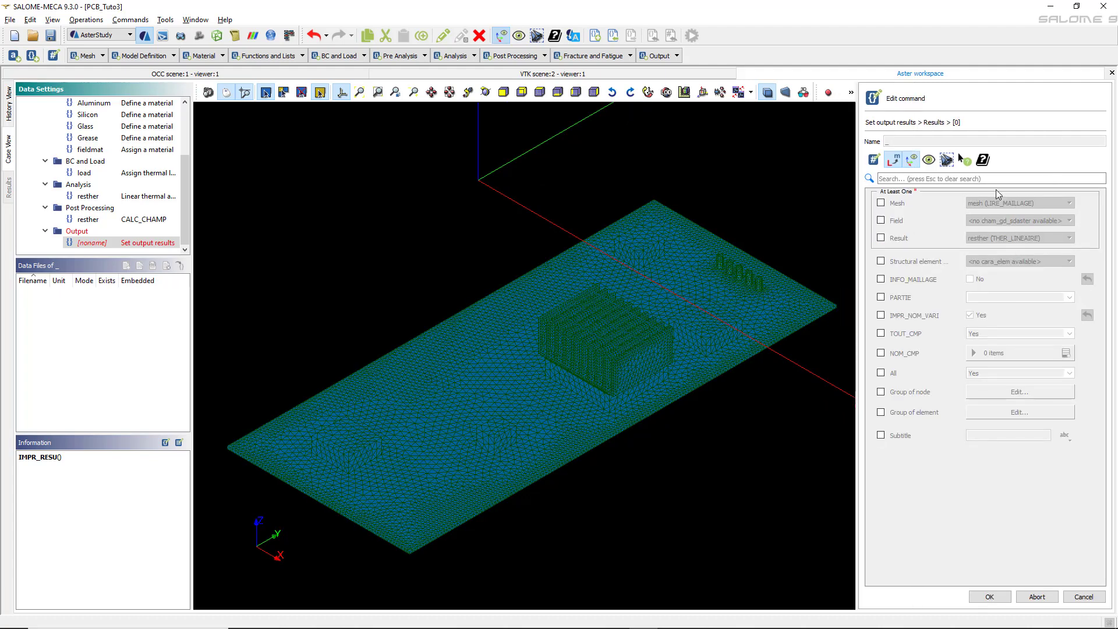
pyautogui.click(880, 238)
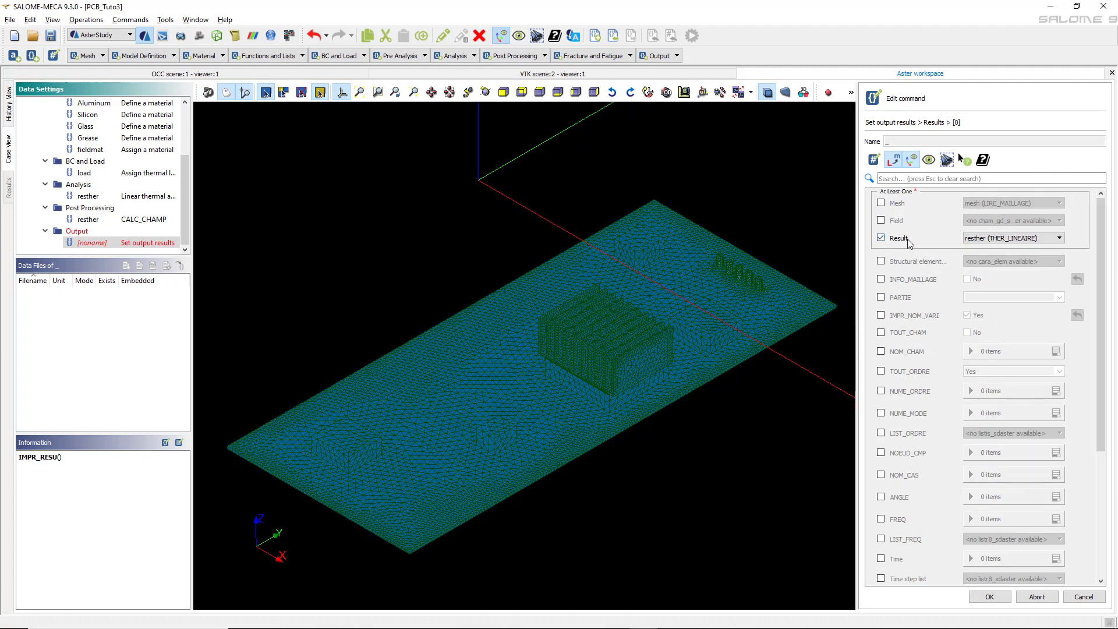
pyautogui.click(1058, 238)
pyautogui.click(1001, 250)
pyautogui.click(988, 597)
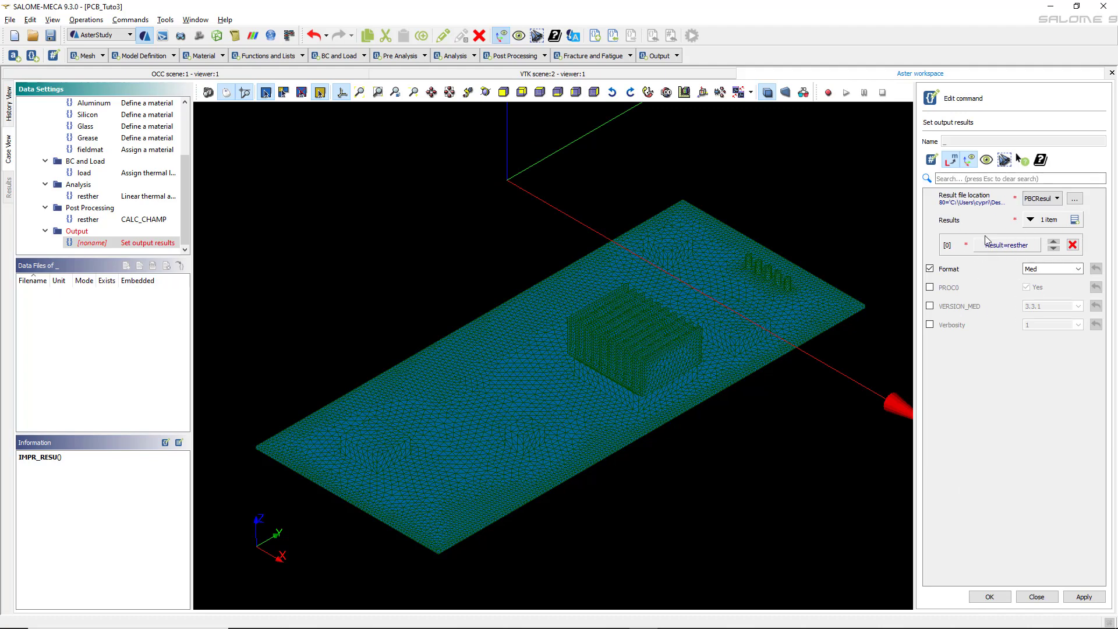
pyautogui.click(989, 595)
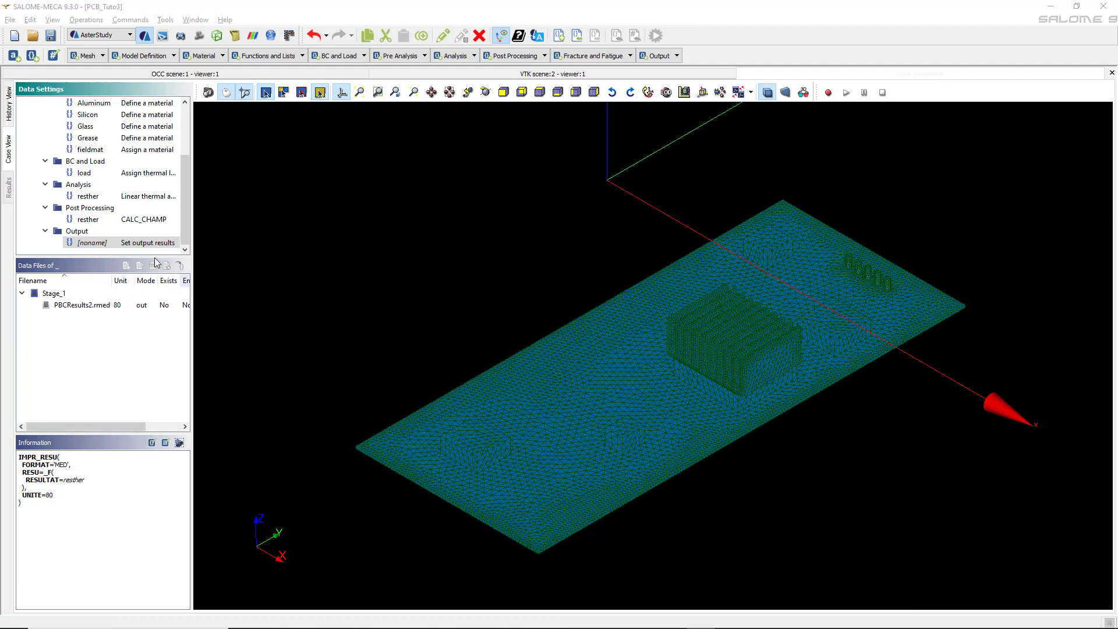
# - Include Stage_1 in the run, set memory to 4000 and time to 30 minutes, and launch the calculation
pyautogui.click(9, 108)
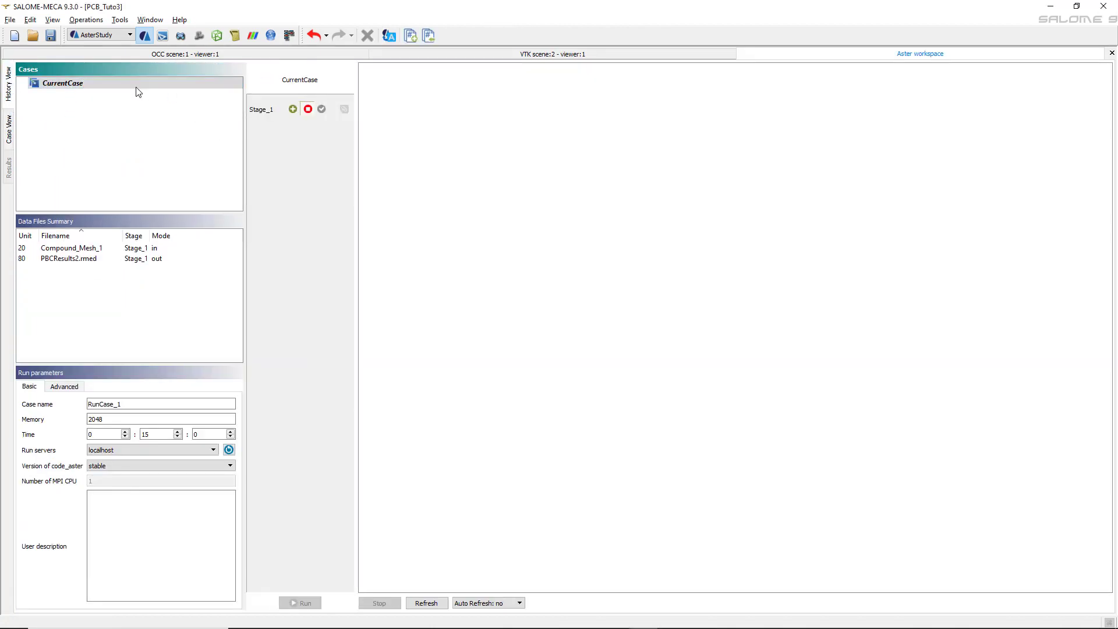
pyautogui.click(293, 109)
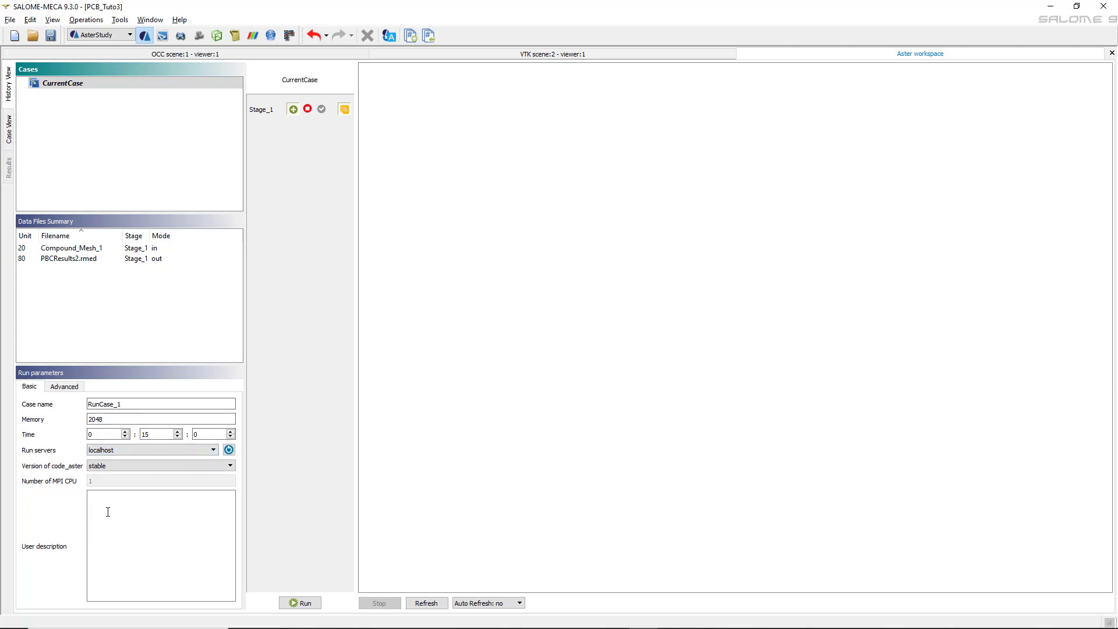
pyautogui.click(85, 419)
pyautogui.doubleClick(84, 419)
pyautogui.write('4000')
pyautogui.doubleClick(161, 435)
pyautogui.click(304, 603)
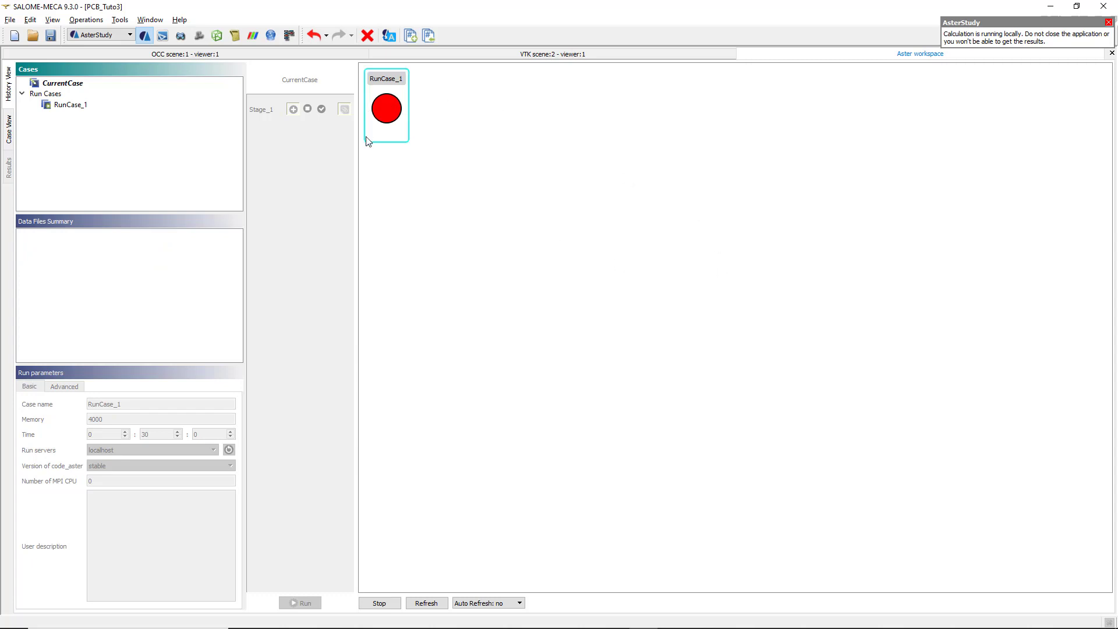
# - Open the Stage_1 message file of RunCase_1 to examine the calculation log
pyautogui.moveTo(369, 141)
pyautogui.click(397, 114)
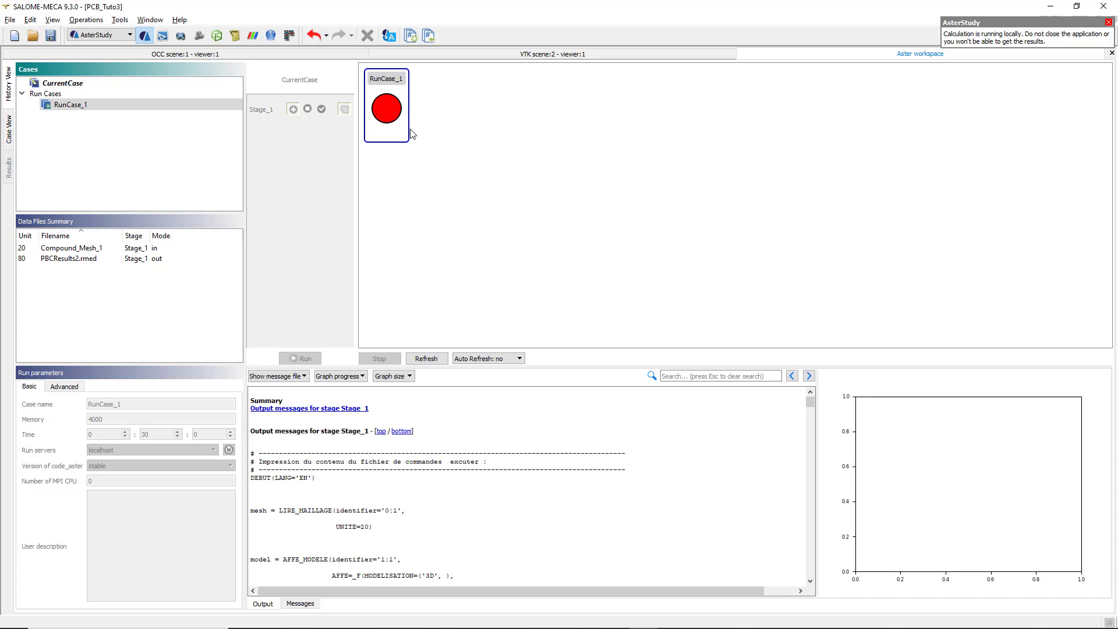
pyautogui.click(297, 377)
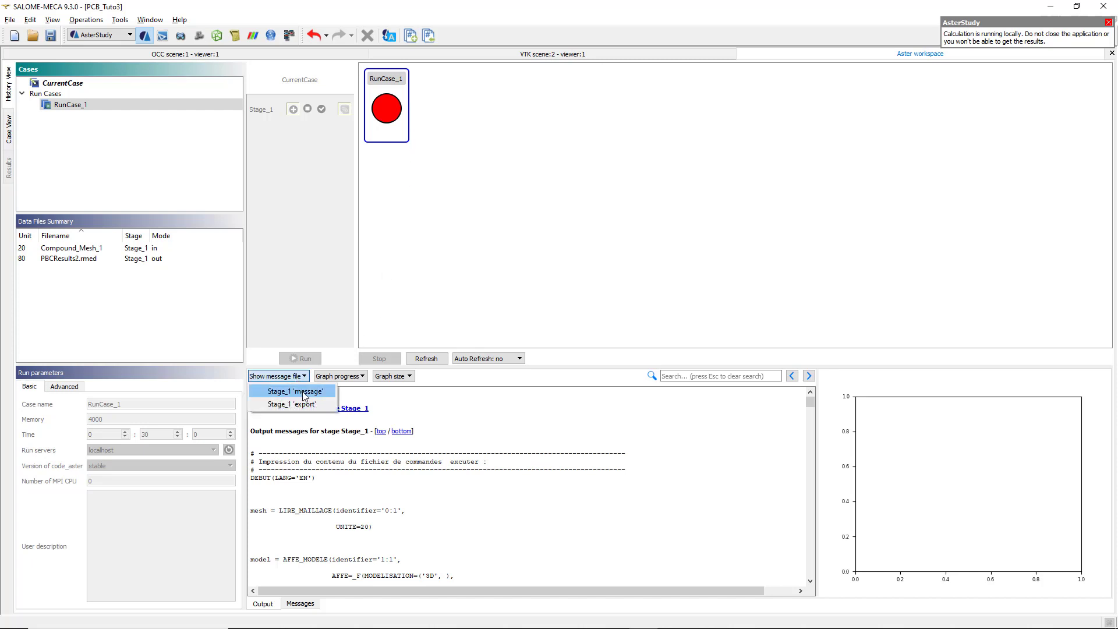
pyautogui.click(304, 397)
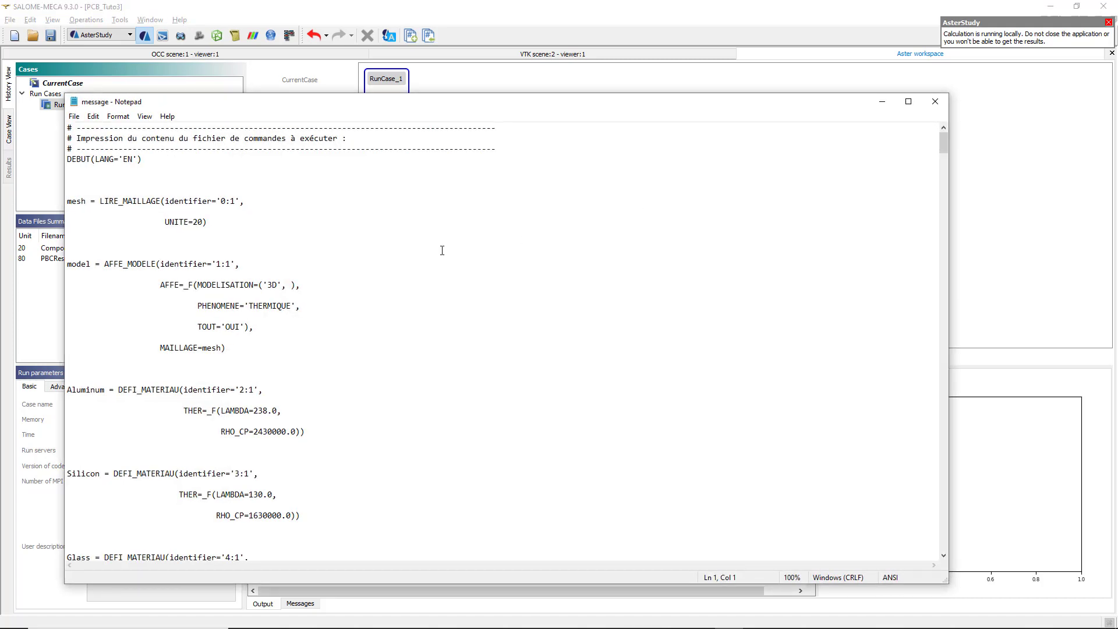
# - Review the mesh, model, material and load commands in the calculation message log, and close it
pyautogui.scroll(-1, 443, 253)
pyautogui.scroll(1, 445, 256)
pyautogui.scroll(-7, 446, 258)
pyautogui.scroll(-7, 447, 259)
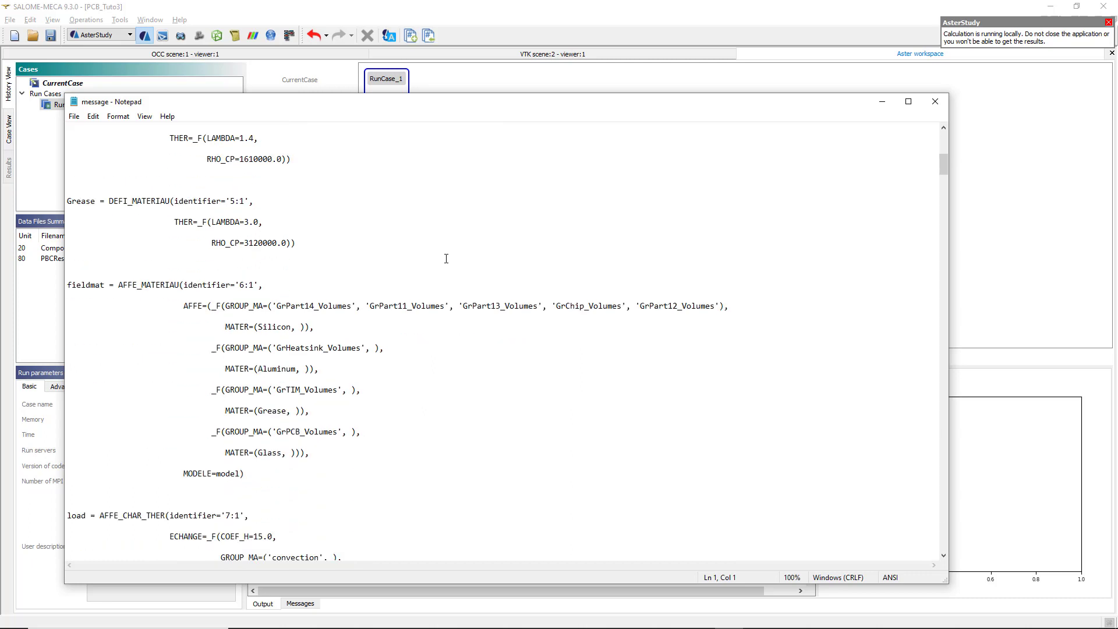
pyautogui.scroll(14, 446, 259)
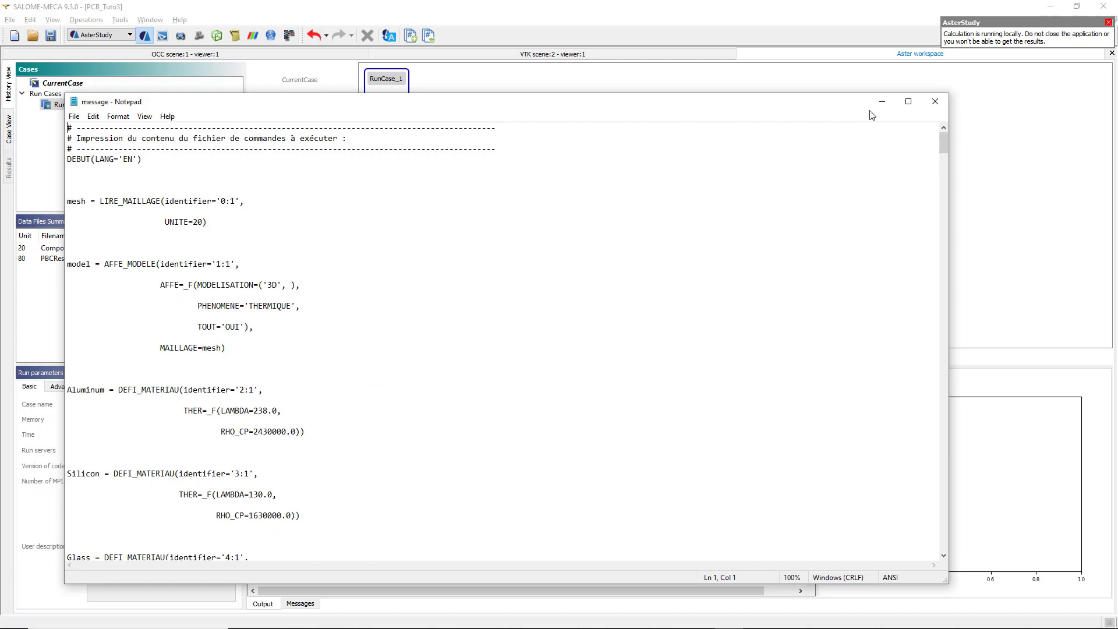
pyautogui.click(935, 102)
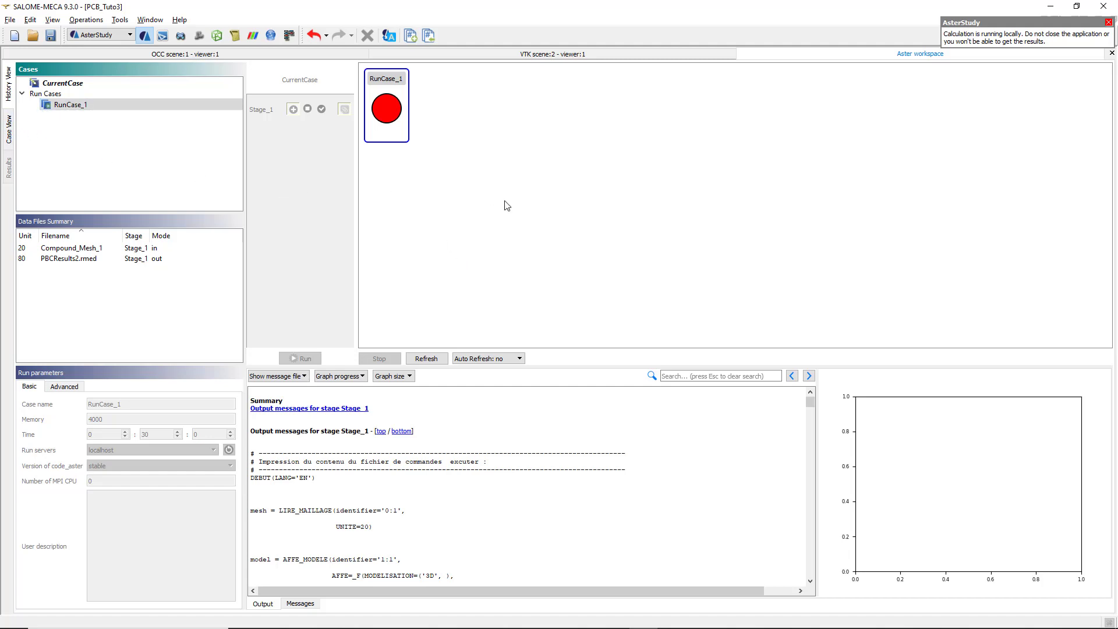
# - Reopen the thermal load command of the case for editing and enable LIAISON_MAIL with one item
pyautogui.click(8, 85)
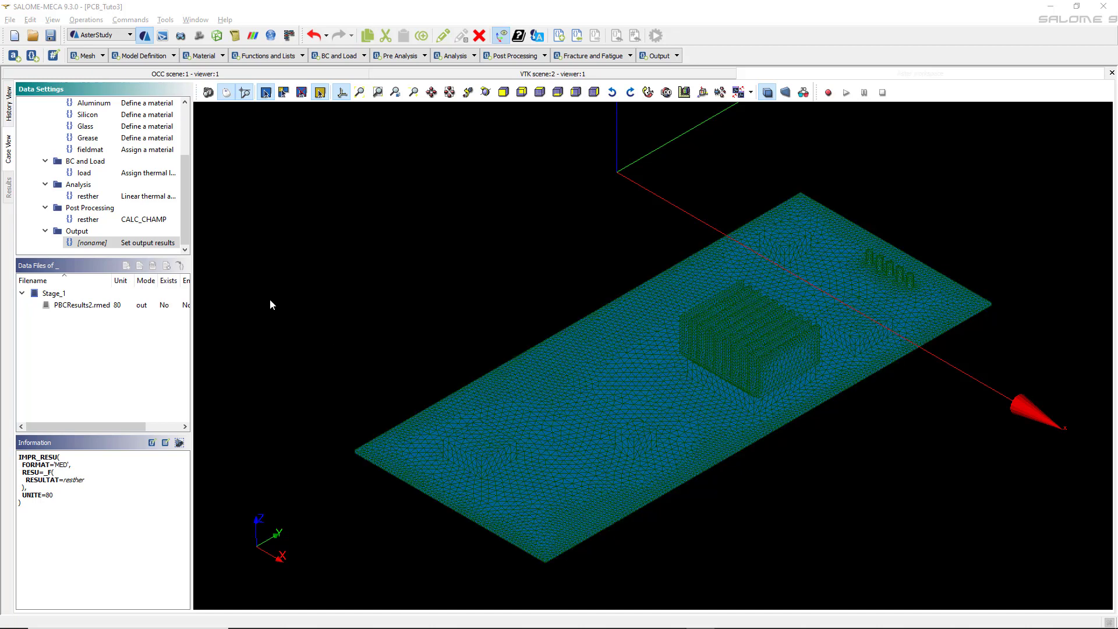
pyautogui.scroll(3, 183, 187)
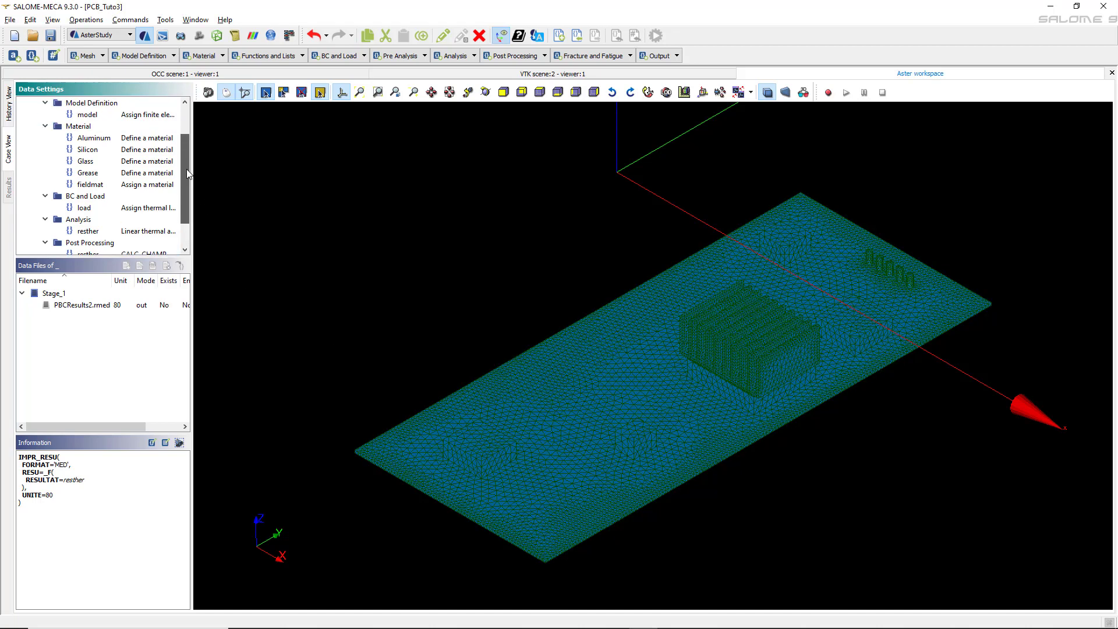
pyautogui.click(87, 208)
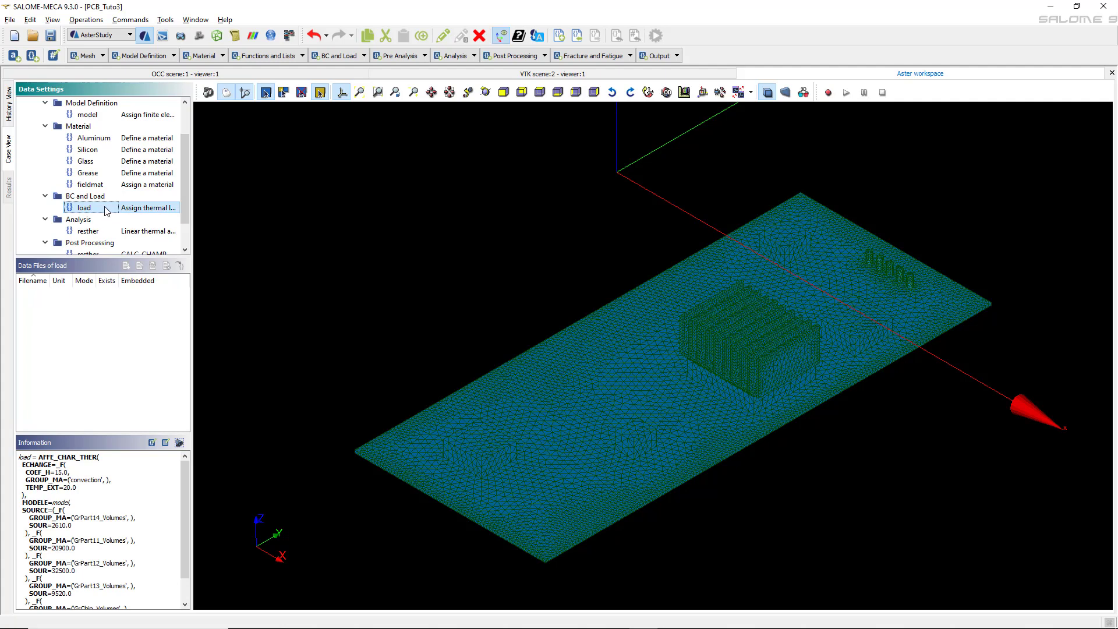
pyautogui.rightClick(100, 211)
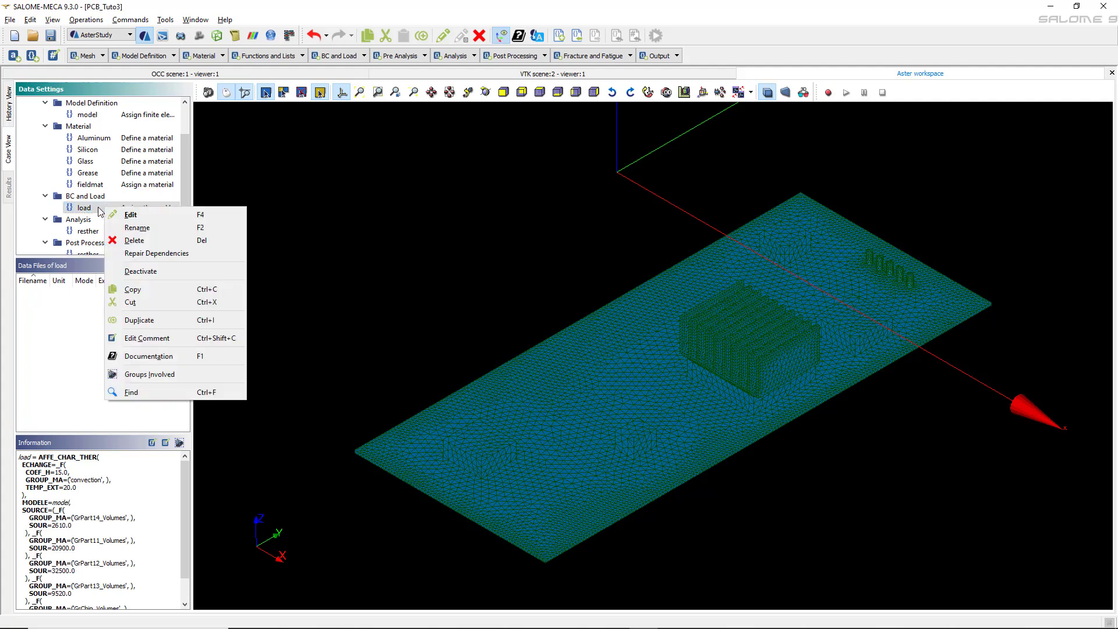
pyautogui.click(142, 217)
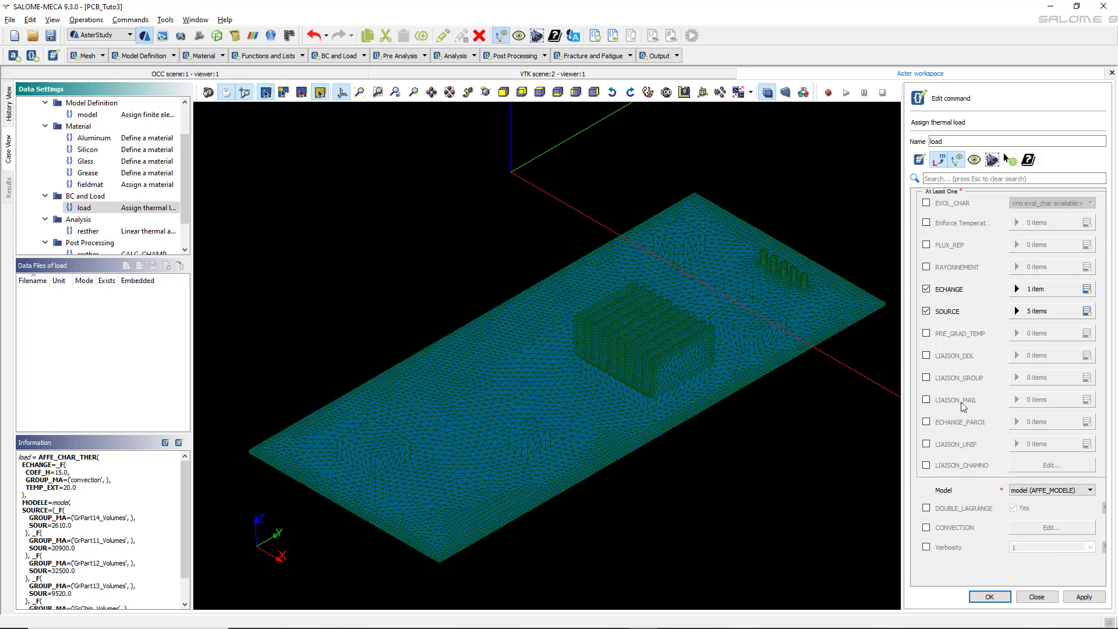
pyautogui.click(927, 400)
pyautogui.click(1087, 401)
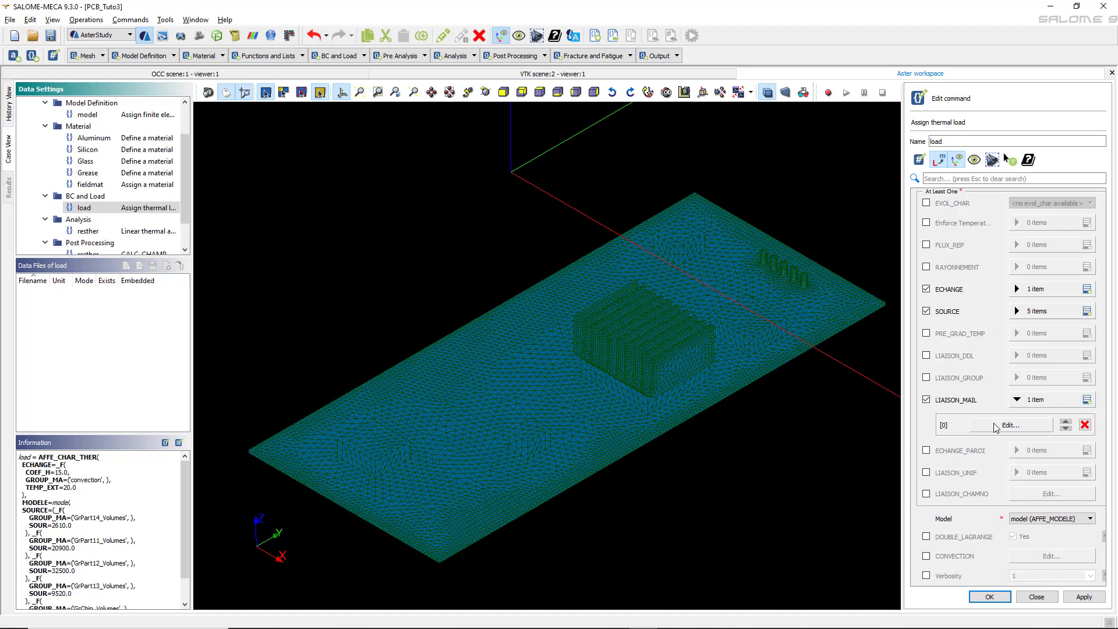
# - Assign GrPCB_Volumes as the master group (GROUP_MA_MAIT) of the first LIAISON_MAIL item
pyautogui.click(996, 425)
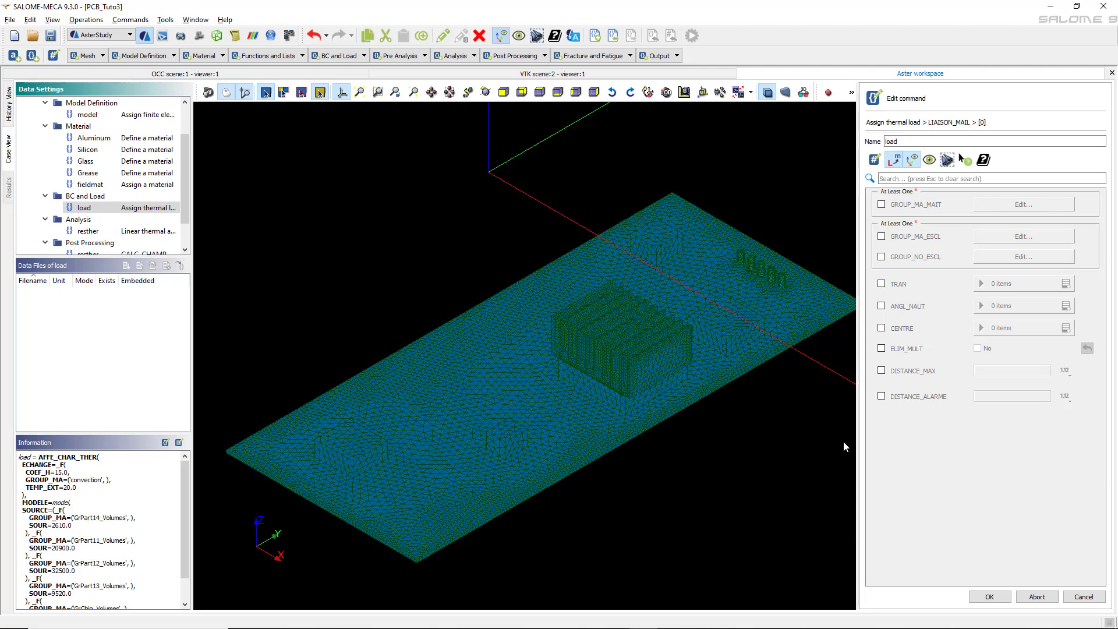
pyautogui.click(881, 205)
pyautogui.click(1001, 207)
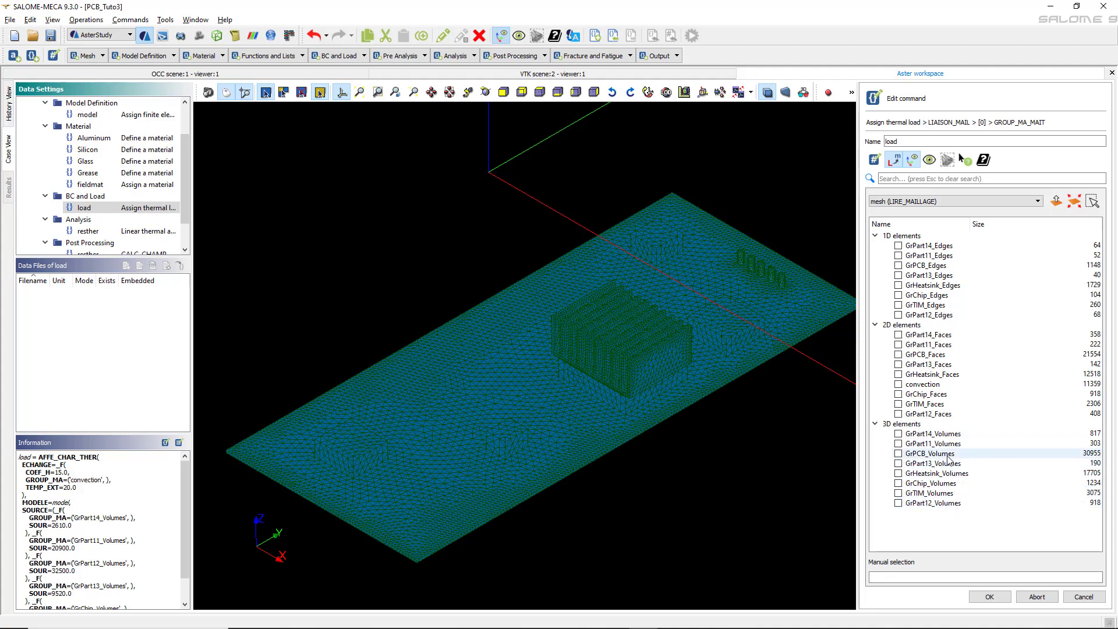
pyautogui.moveTo(949, 457)
pyautogui.click(899, 453)
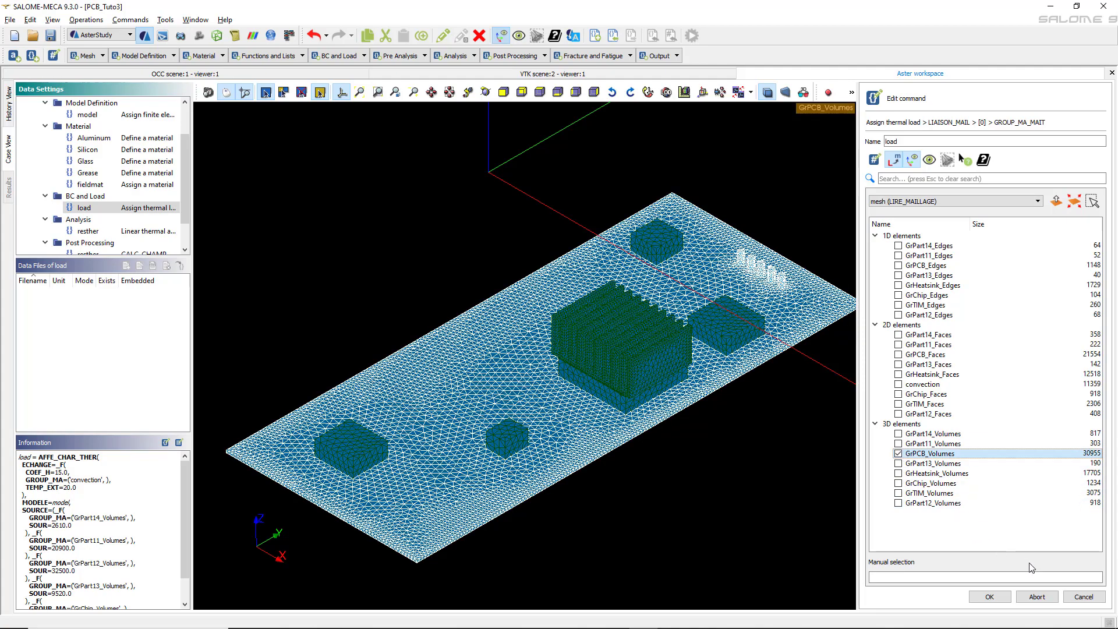
pyautogui.click(990, 598)
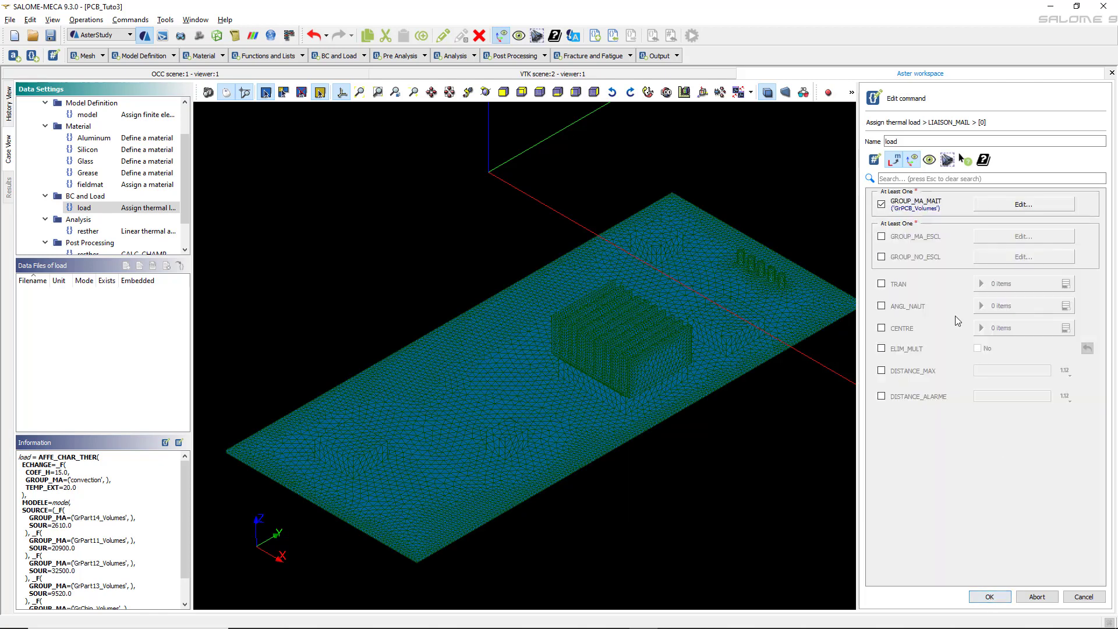
# - Set the first item's GROUP_MA_ESCL to GrPart14_Volumes, GrPart11_Volumes, GrPart13_Volumes, GrChip_Volumes and GrPart12_Volumes, and accept the item
pyautogui.click(881, 237)
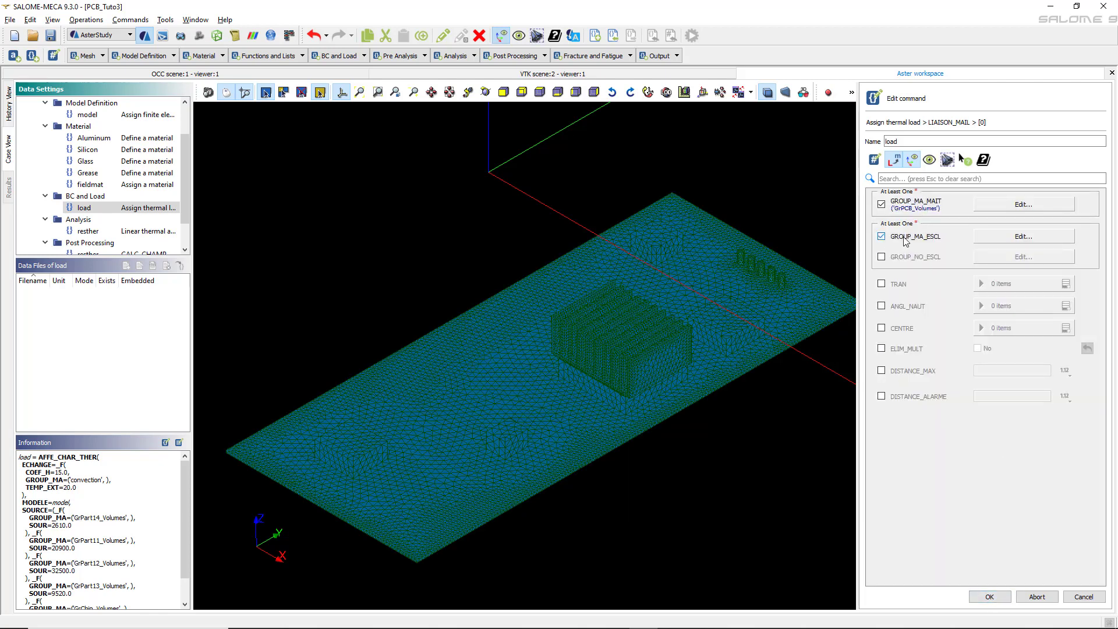
pyautogui.click(1012, 237)
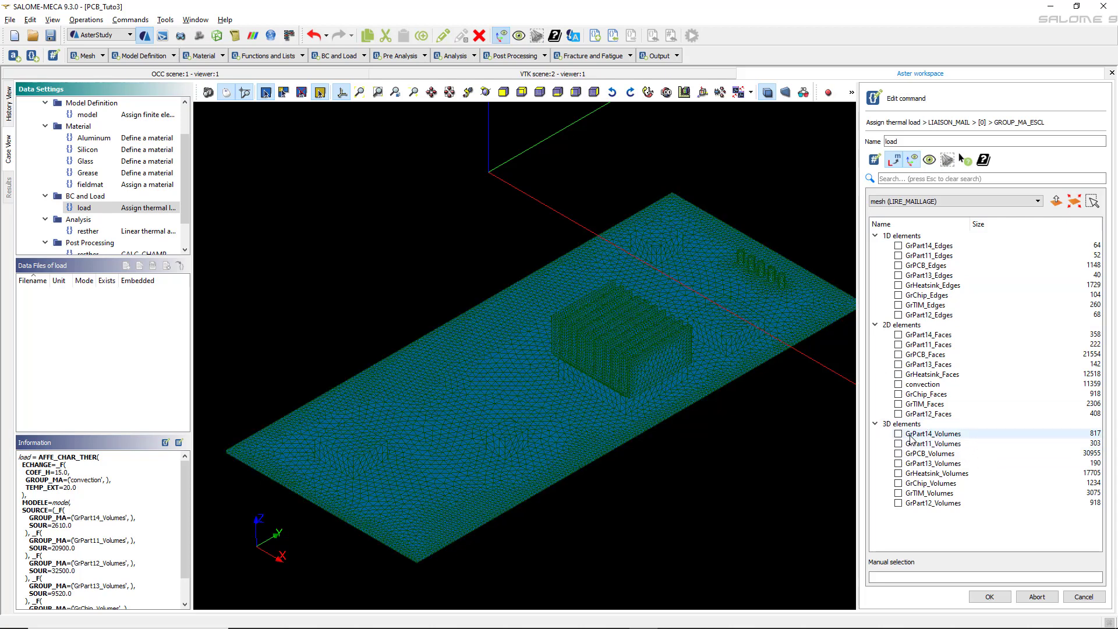
pyautogui.click(898, 434)
pyautogui.click(898, 444)
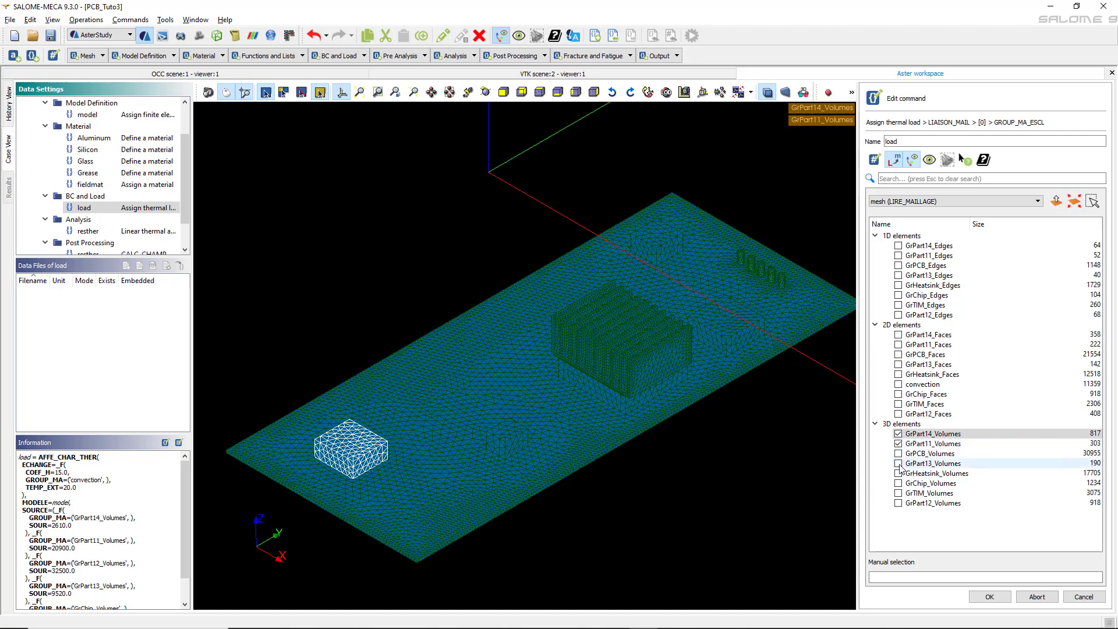
pyautogui.click(899, 464)
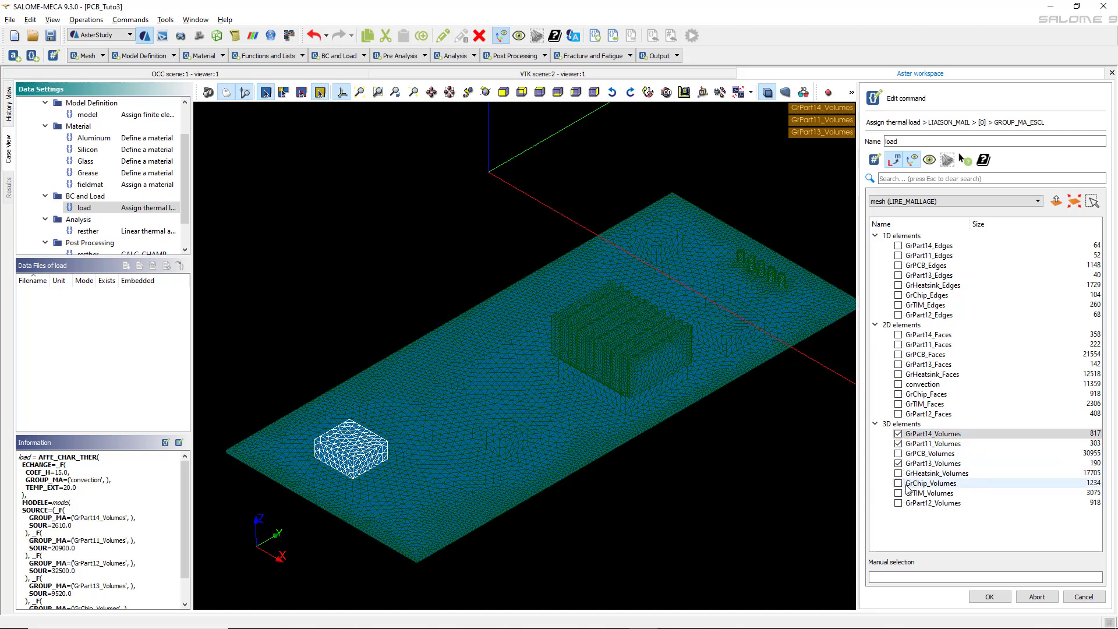
pyautogui.click(898, 483)
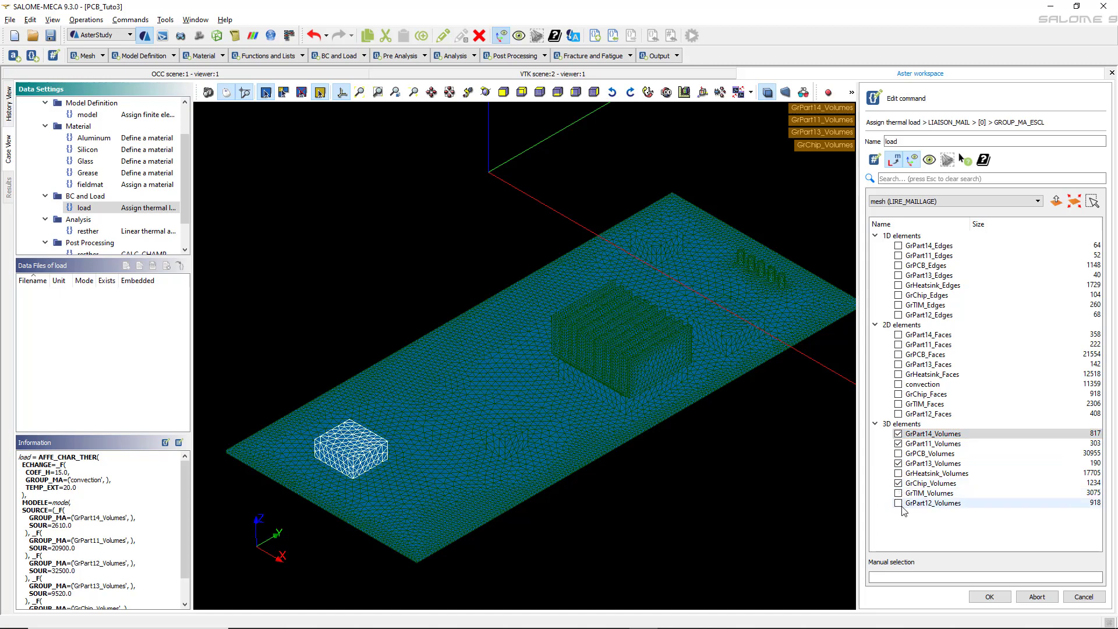
pyautogui.click(898, 503)
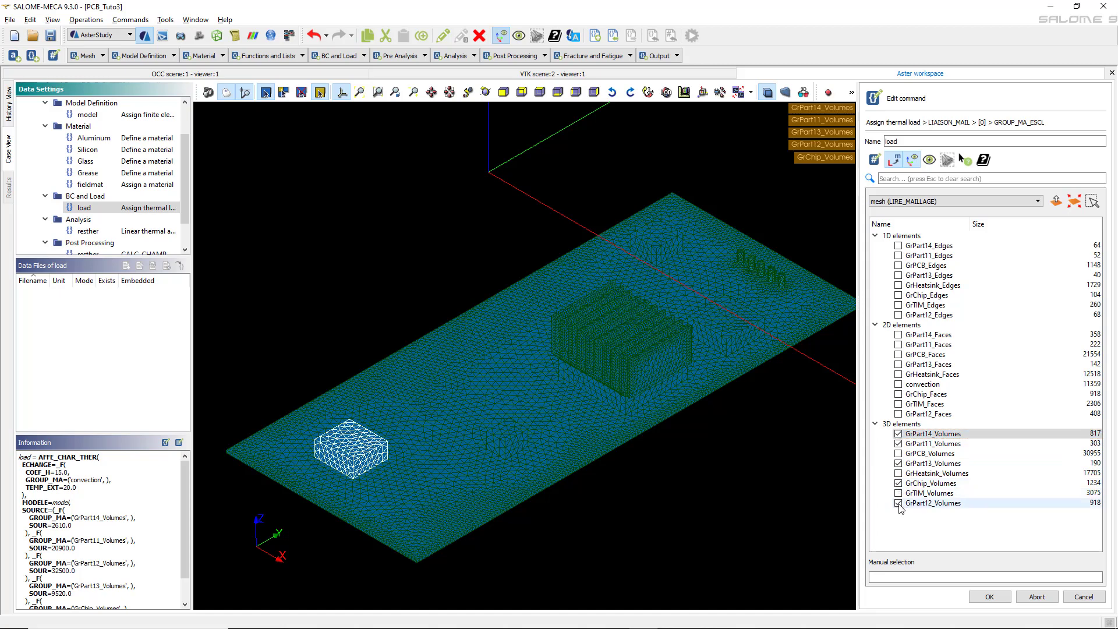
pyautogui.click(990, 596)
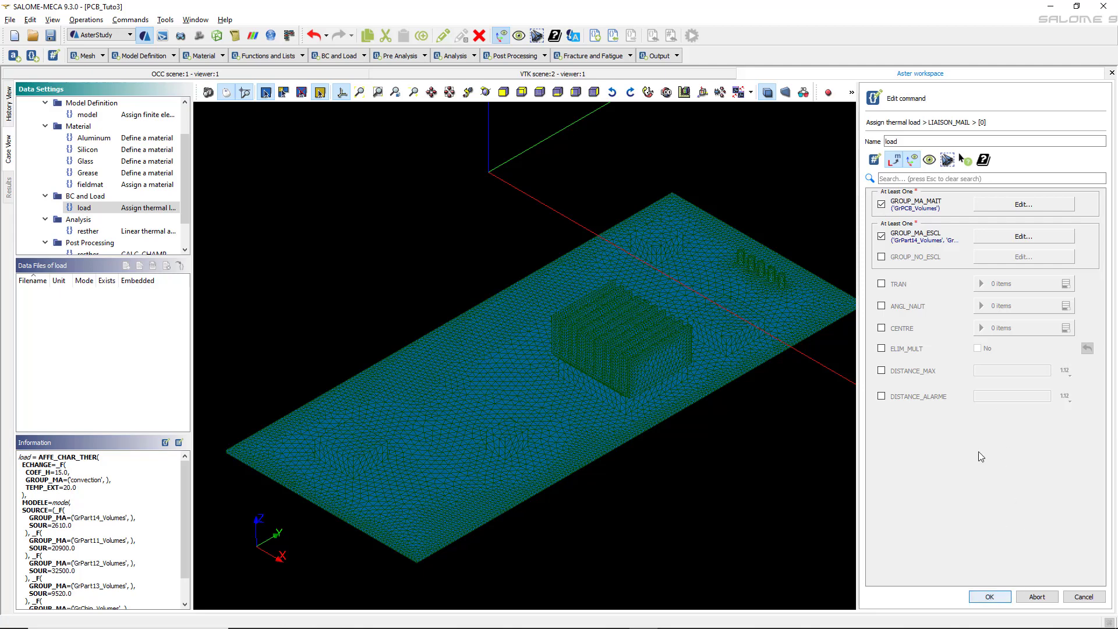
pyautogui.click(986, 596)
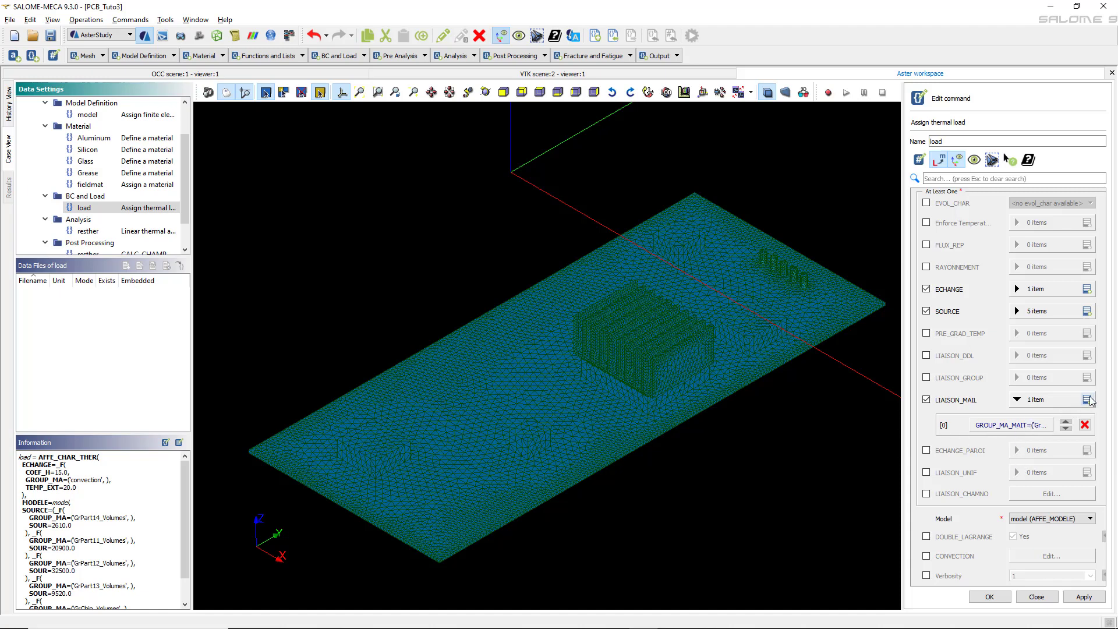
# - Add a second LIAISON_MAIL item with GrChip_Volumes as its master group (GROUP_MA_MAIT)
pyautogui.click(1087, 400)
pyautogui.click(1019, 446)
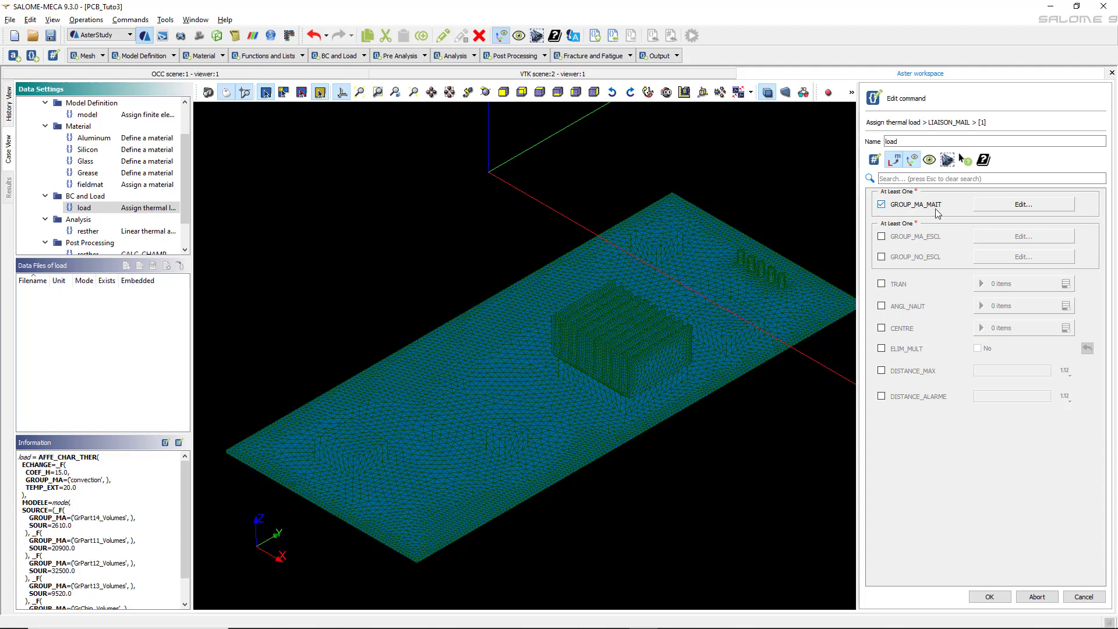
pyautogui.click(1001, 206)
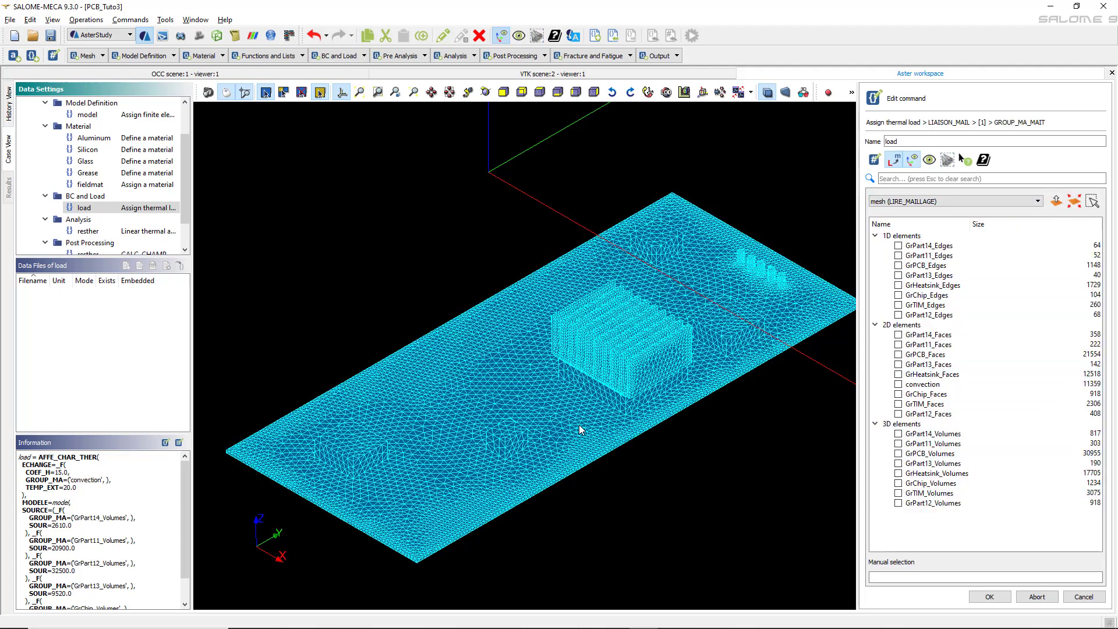
pyautogui.click(899, 483)
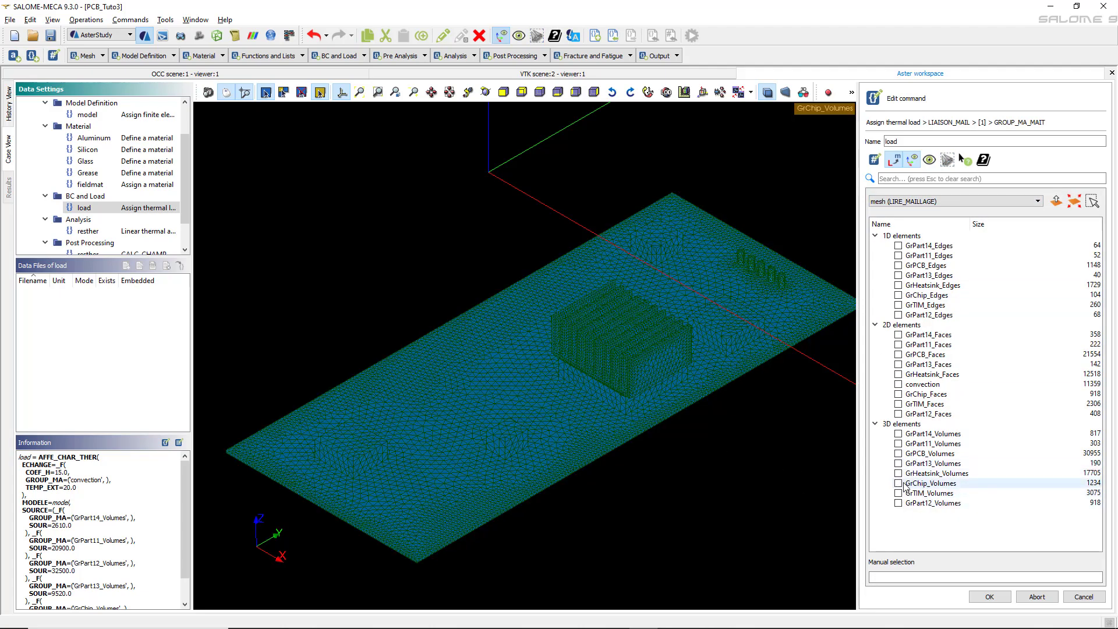
pyautogui.click(990, 597)
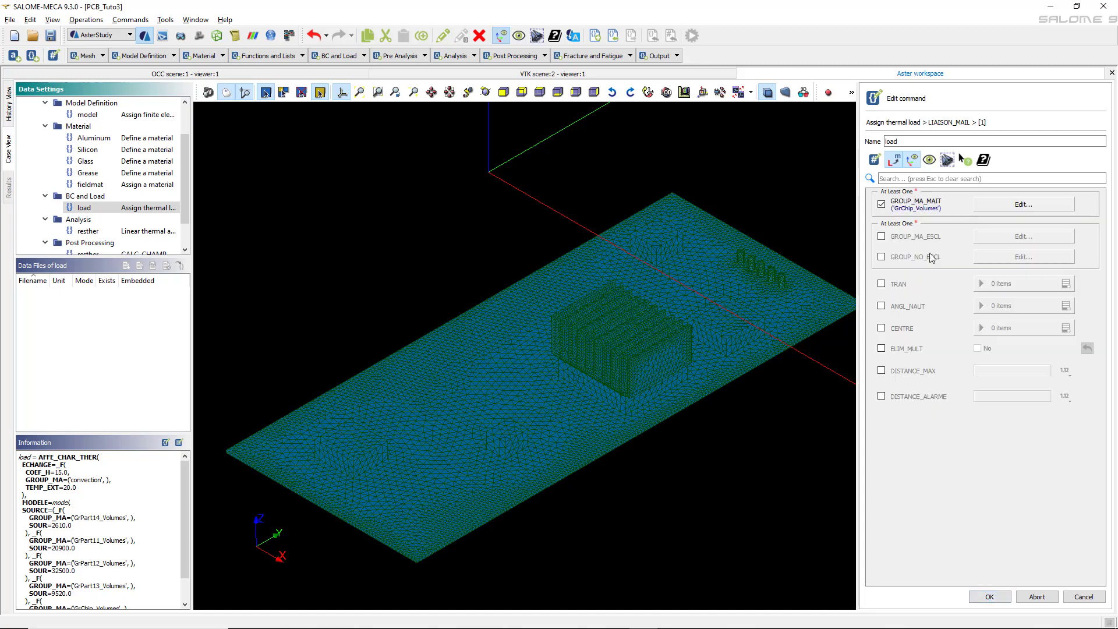
# - Set the second item's slave group (GROUP_MA_ESCL) to GrTIM_Volumes and accept the item
pyautogui.click(1022, 239)
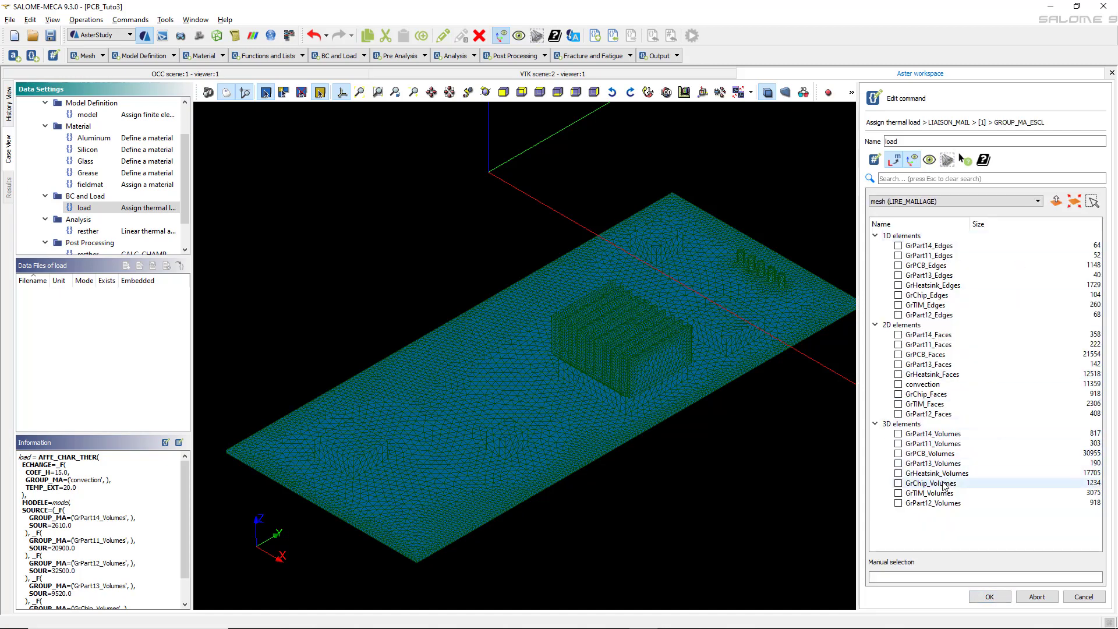
pyautogui.click(898, 493)
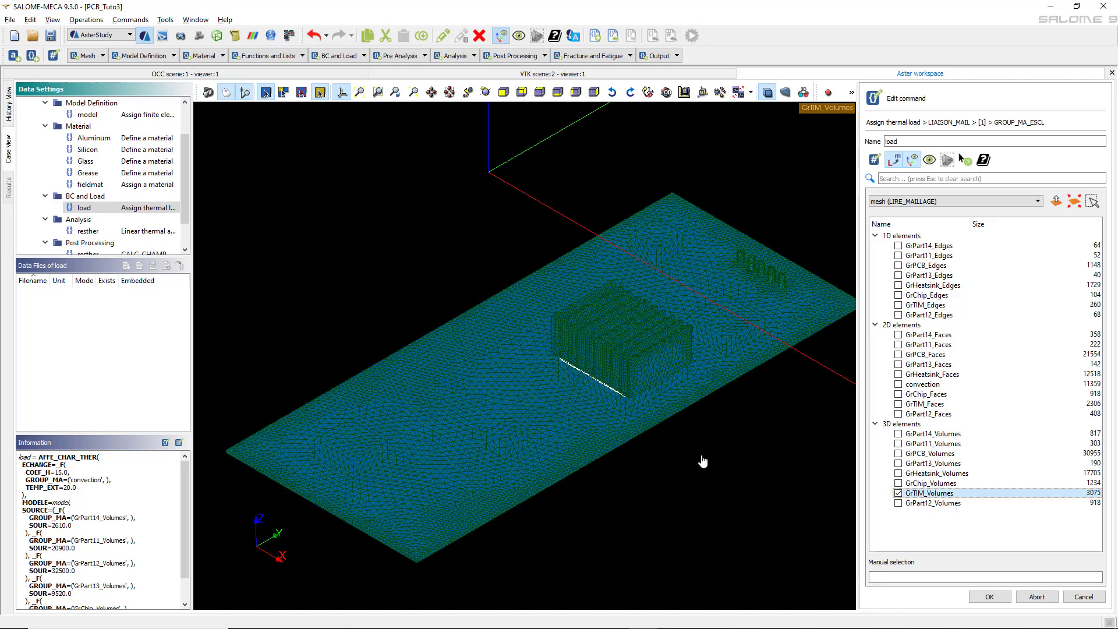
pyautogui.moveTo(689, 454); pyautogui.dragTo(701, 440, button='middle')
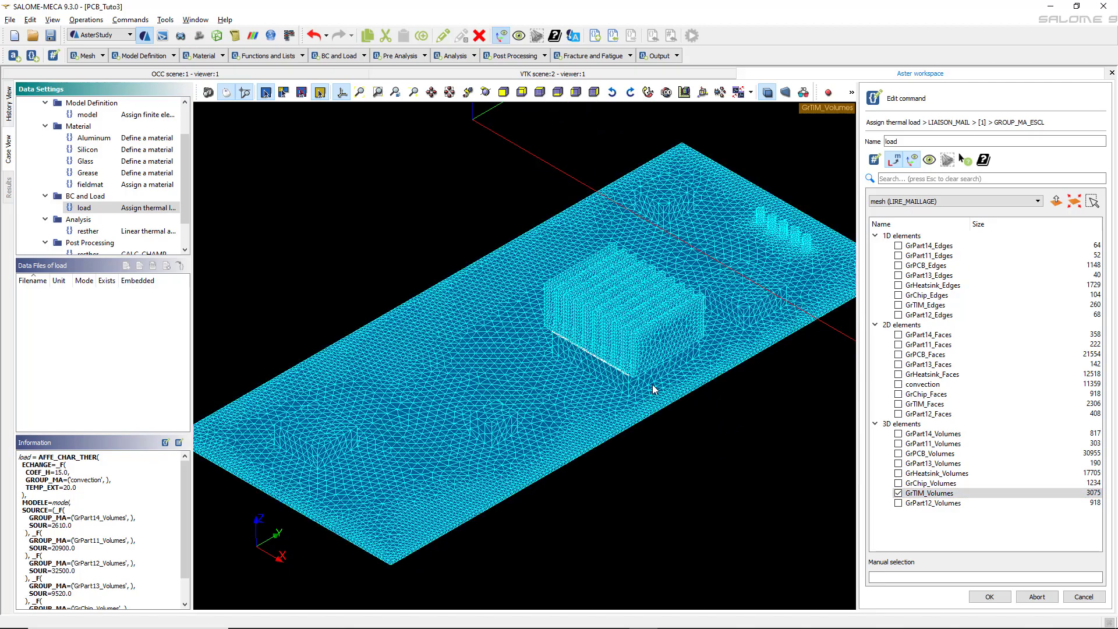
pyautogui.scroll(3, 600, 367)
pyautogui.scroll(4, 551, 352)
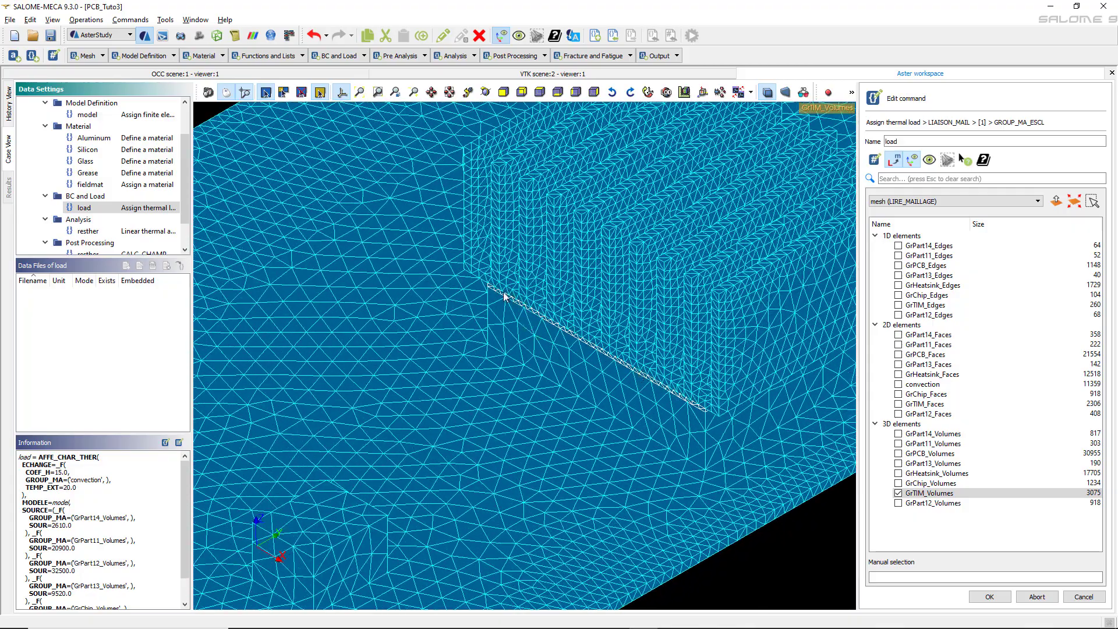
pyautogui.scroll(-6, 570, 333)
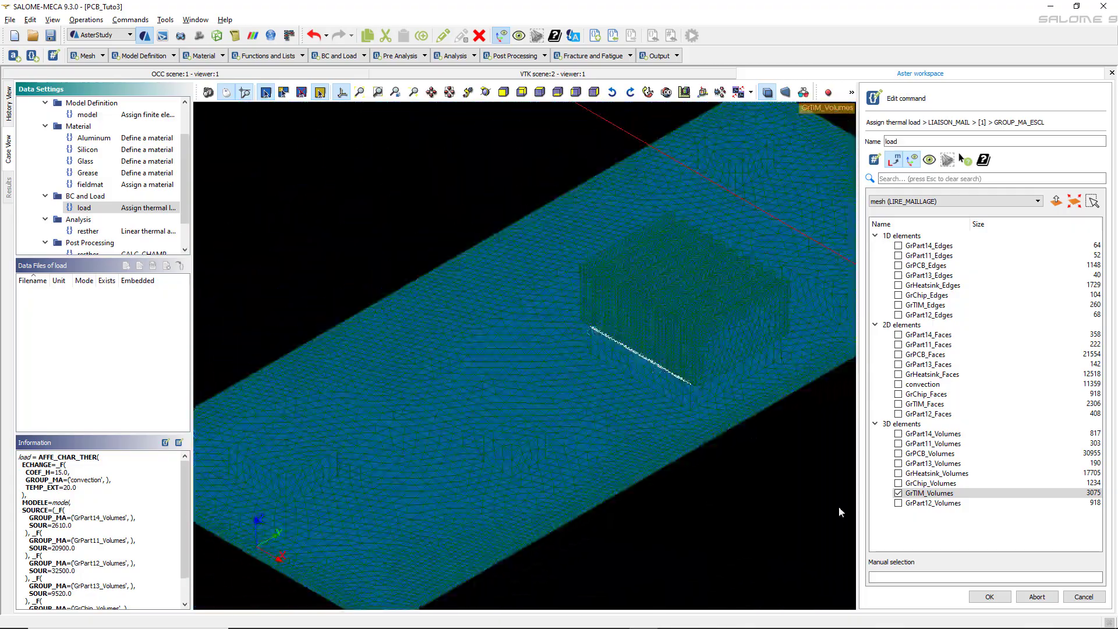
pyautogui.click(990, 598)
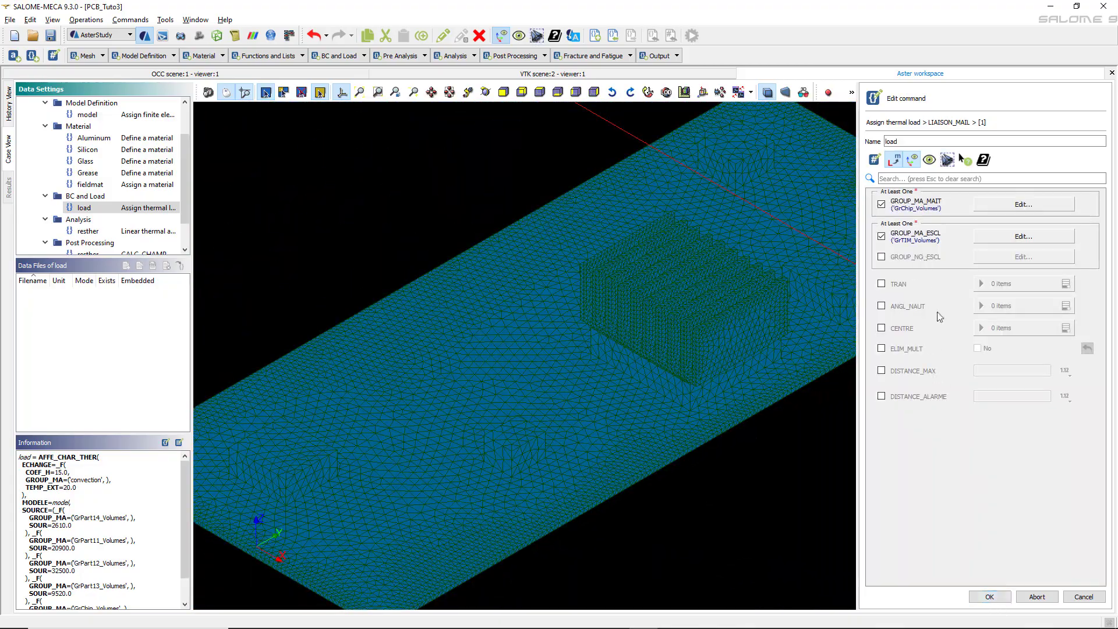
pyautogui.click(993, 601)
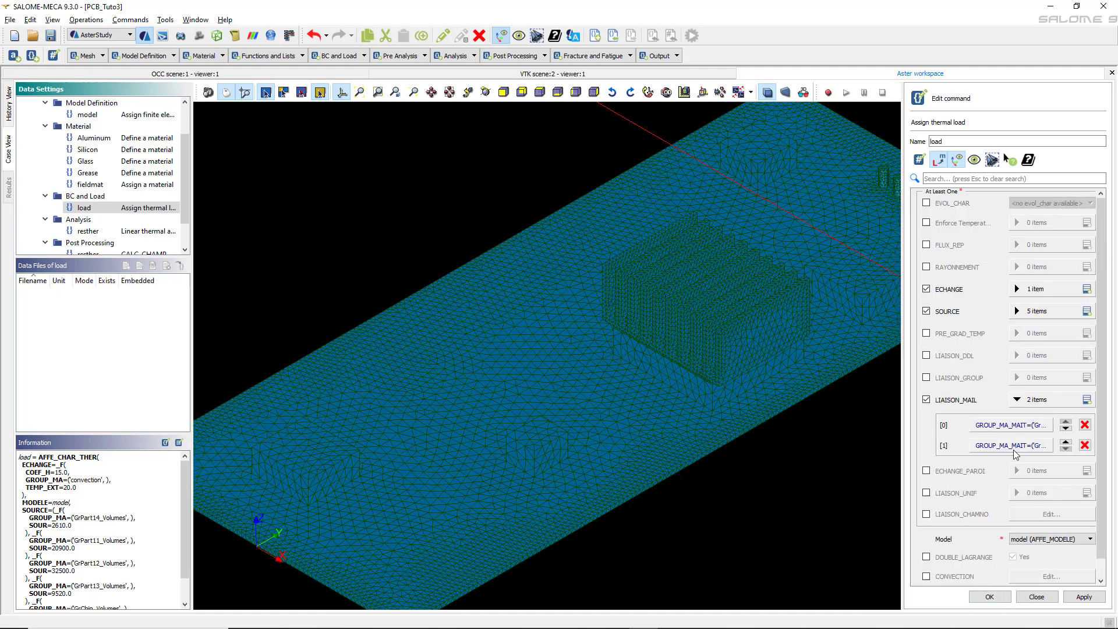
# - Add a third LIAISON_MAIL item with GrTIM_Volumes as its master group (GROUP_MA_MAIT)
pyautogui.click(1087, 400)
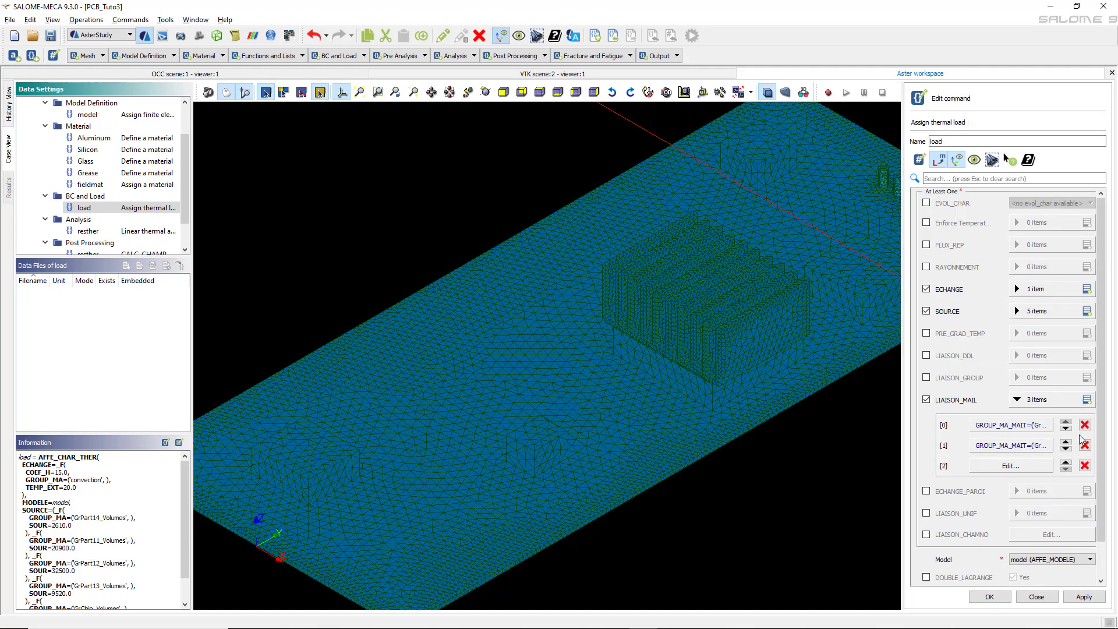
pyautogui.click(1023, 469)
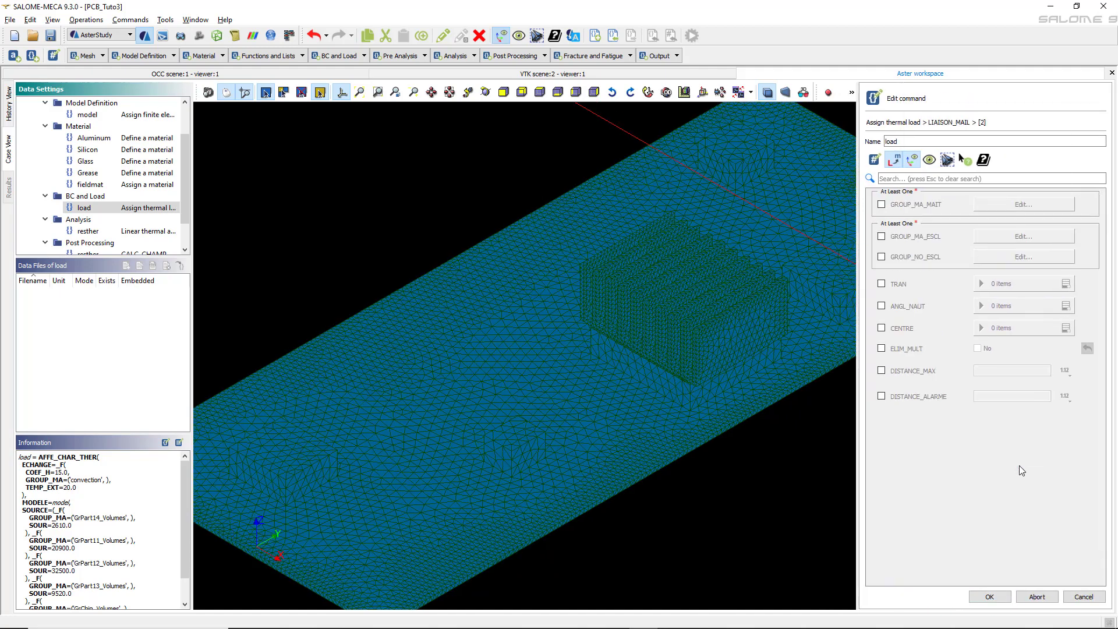
pyautogui.click(882, 205)
pyautogui.click(1007, 205)
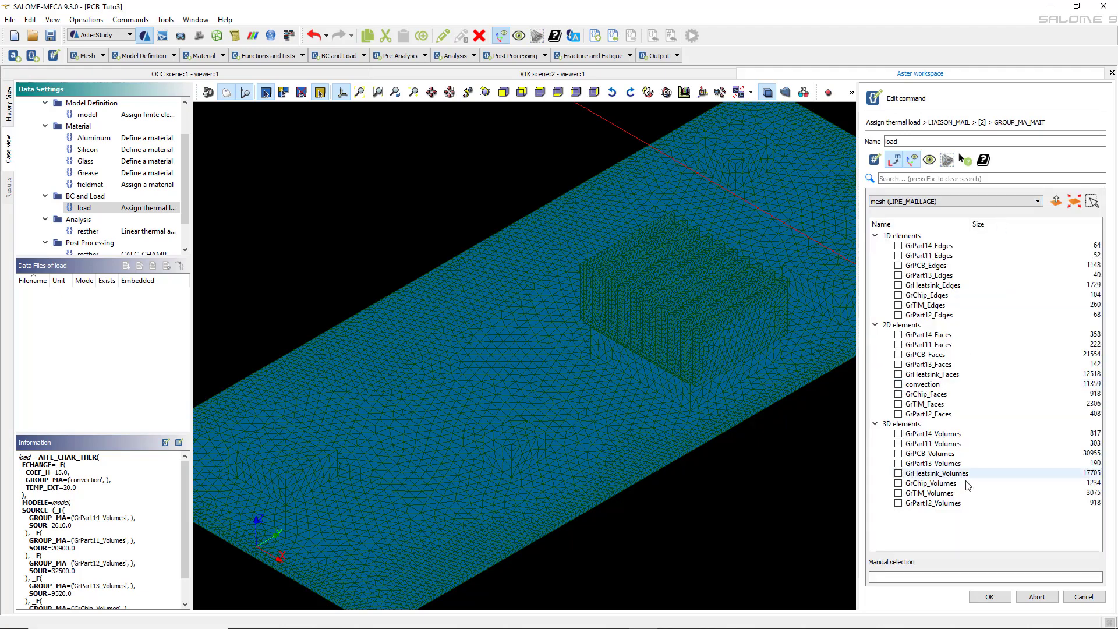
pyautogui.click(899, 494)
pyautogui.click(990, 596)
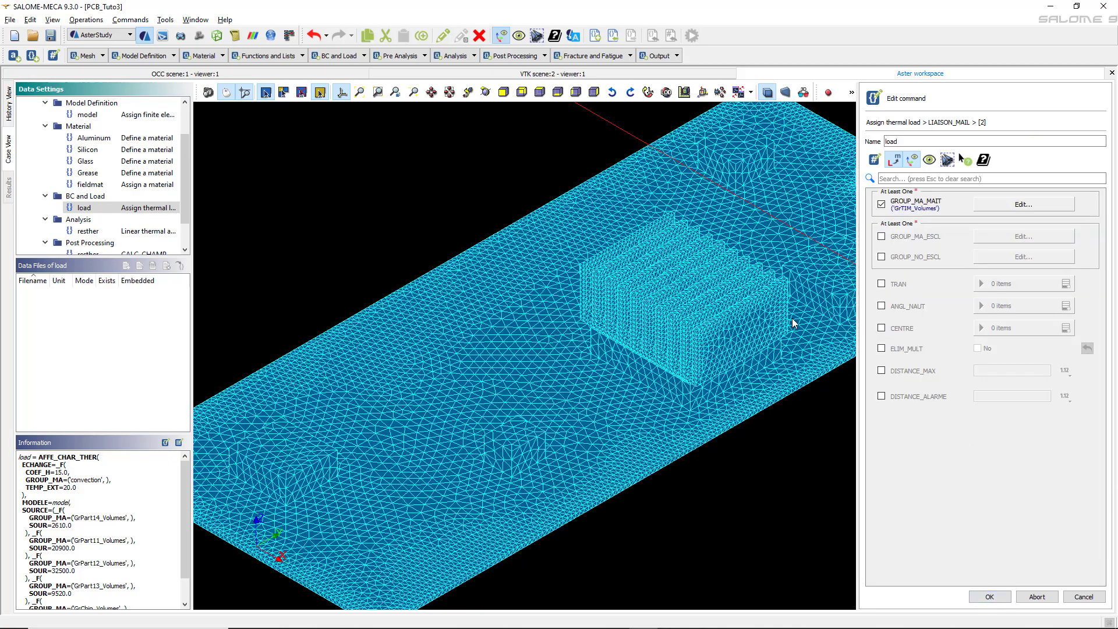
# - Set the third item's slave group (GROUP_MA_ESCL) to GrHeatsink_Volumes, then accept the item and the thermal load command
pyautogui.click(881, 237)
pyautogui.click(989, 237)
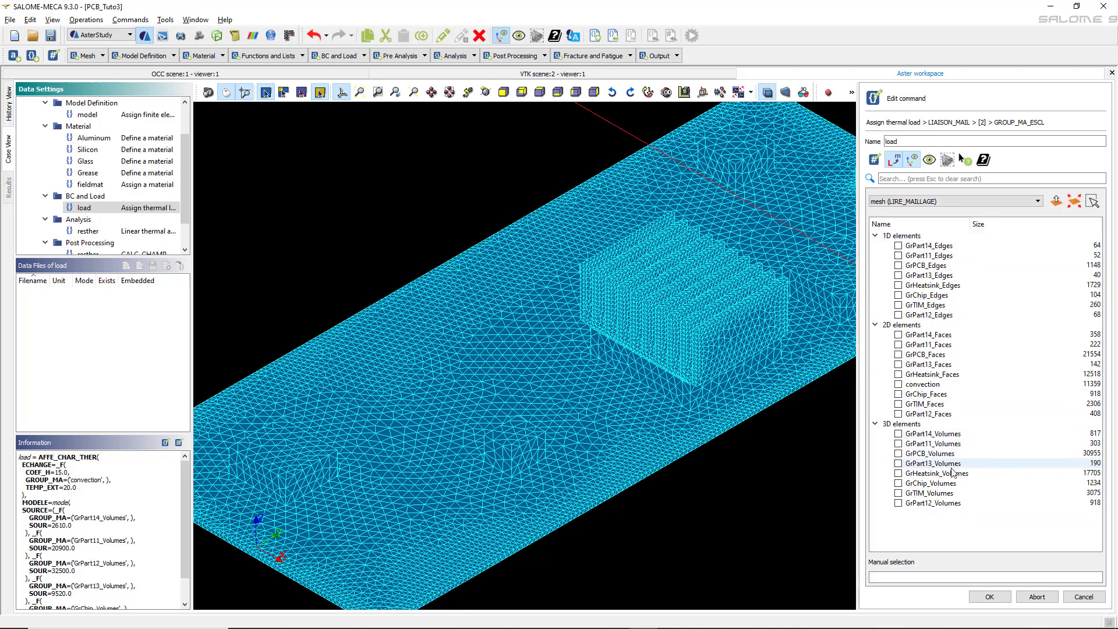
pyautogui.click(899, 474)
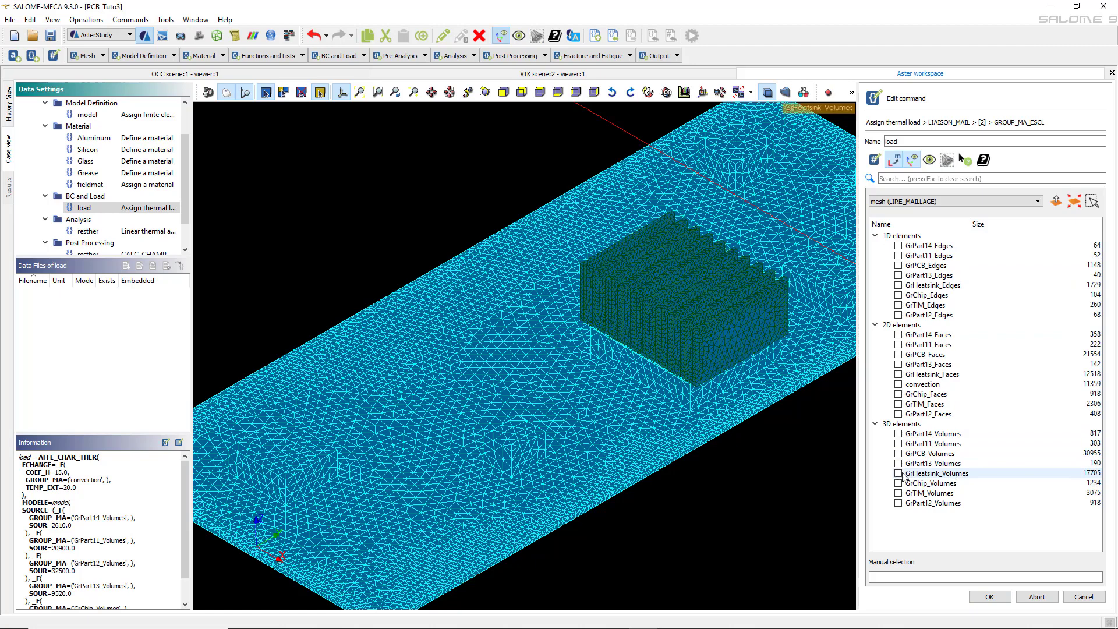
pyautogui.click(993, 598)
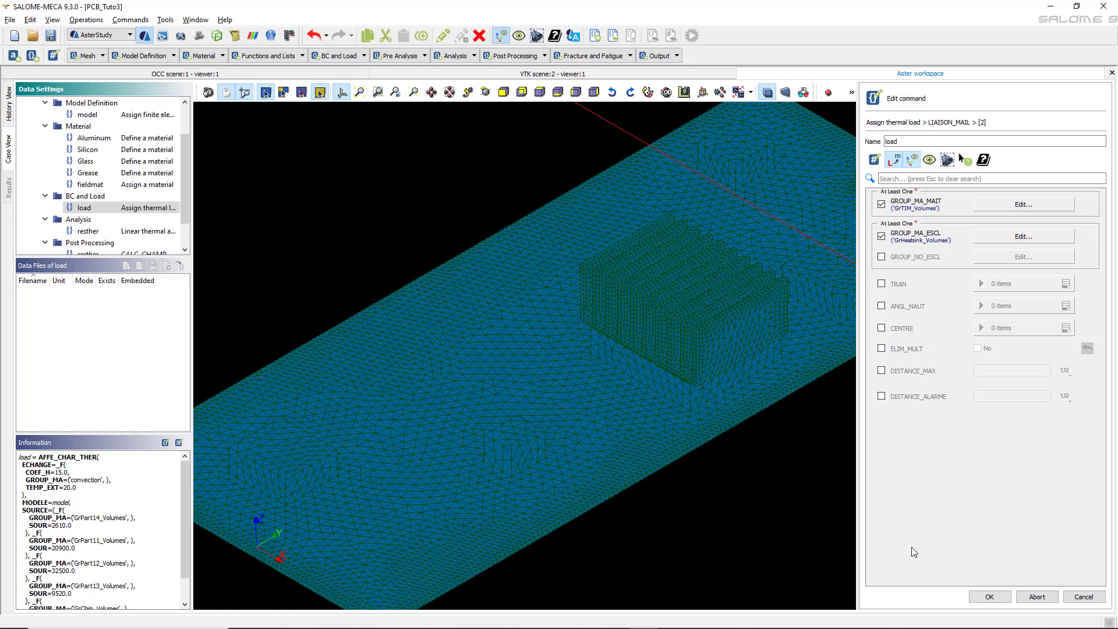
pyautogui.click(990, 597)
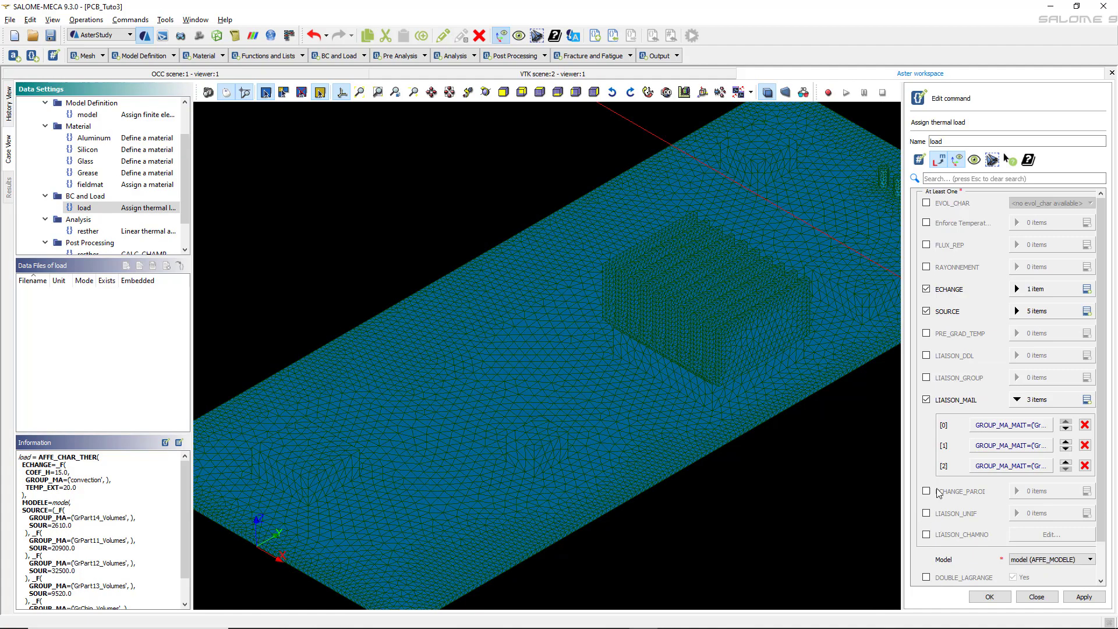
pyautogui.click(990, 597)
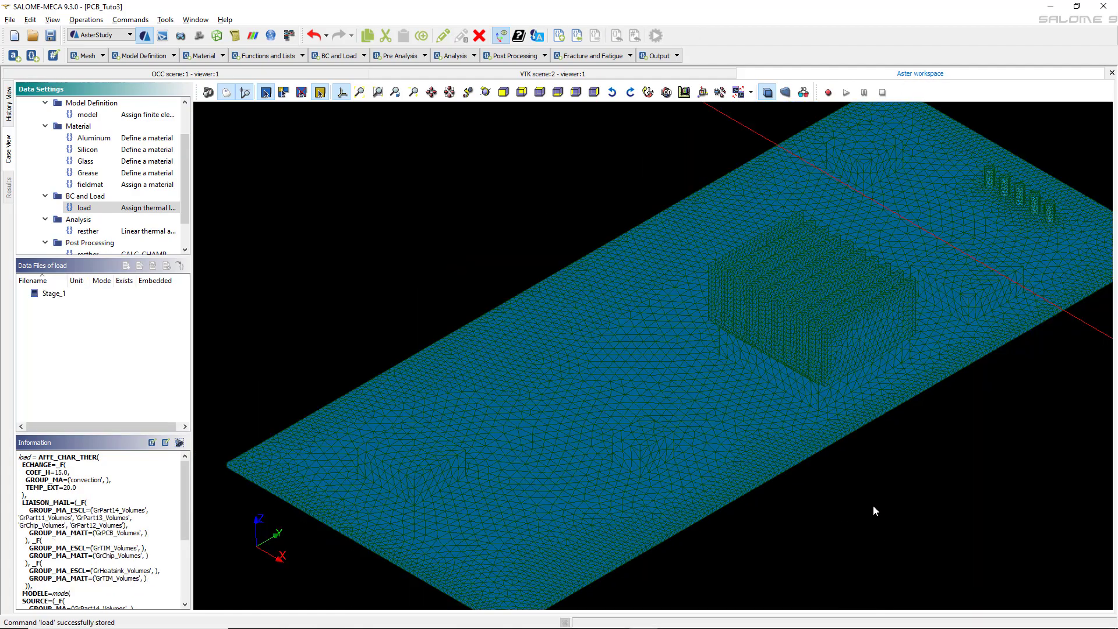
# - Save the study and run the current case as RunCase_2 on localhost
pyautogui.scroll(-3, 398, 249)
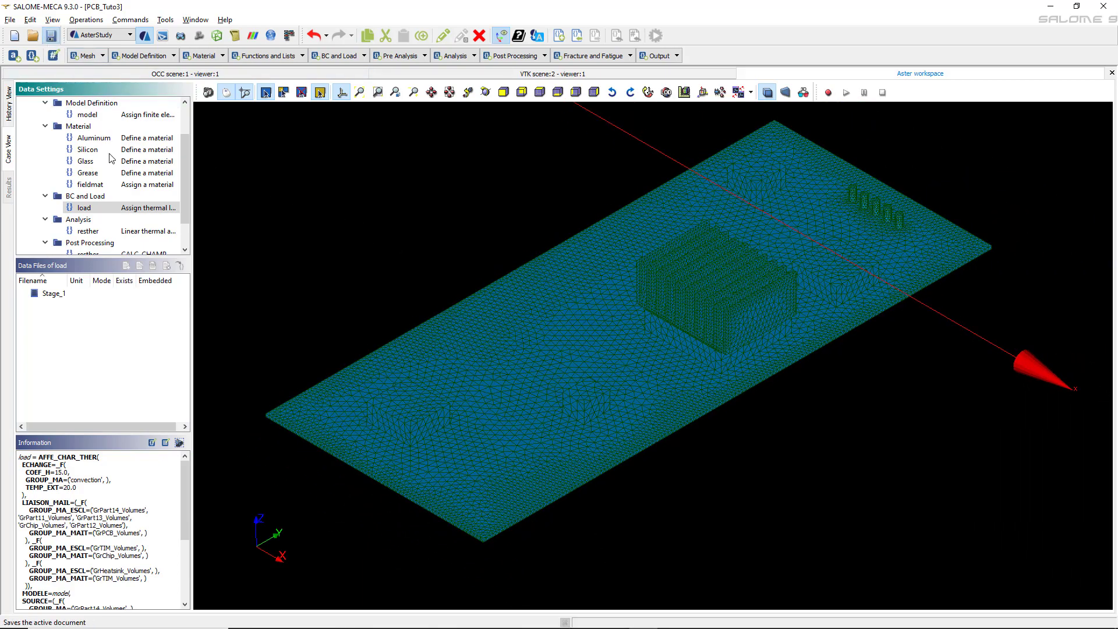
pyautogui.click(9, 111)
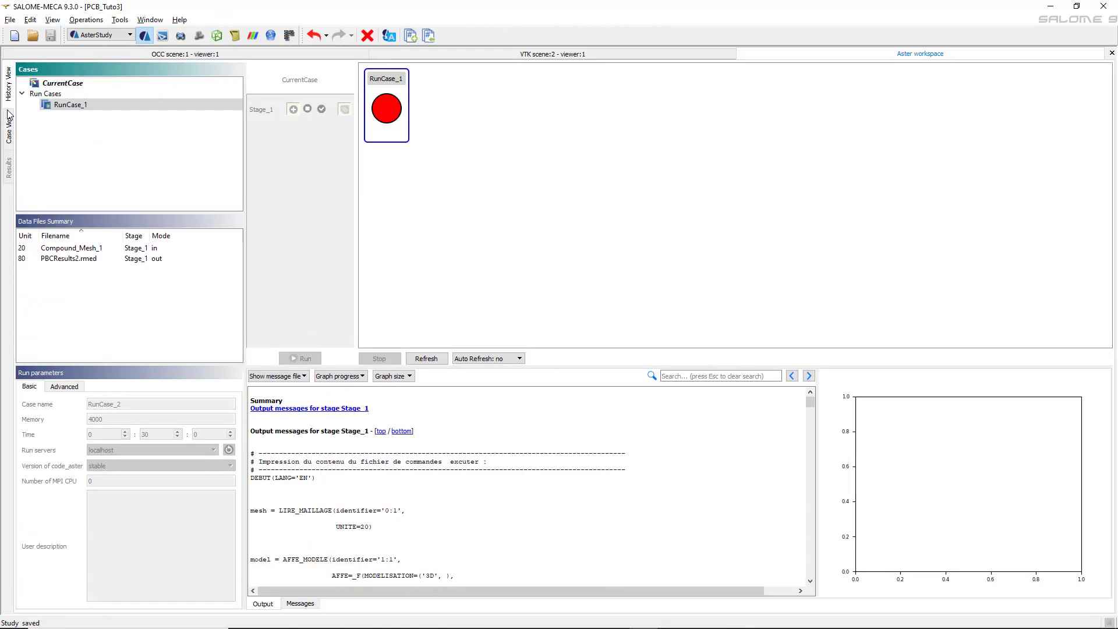
pyautogui.click(75, 104)
pyautogui.click(70, 83)
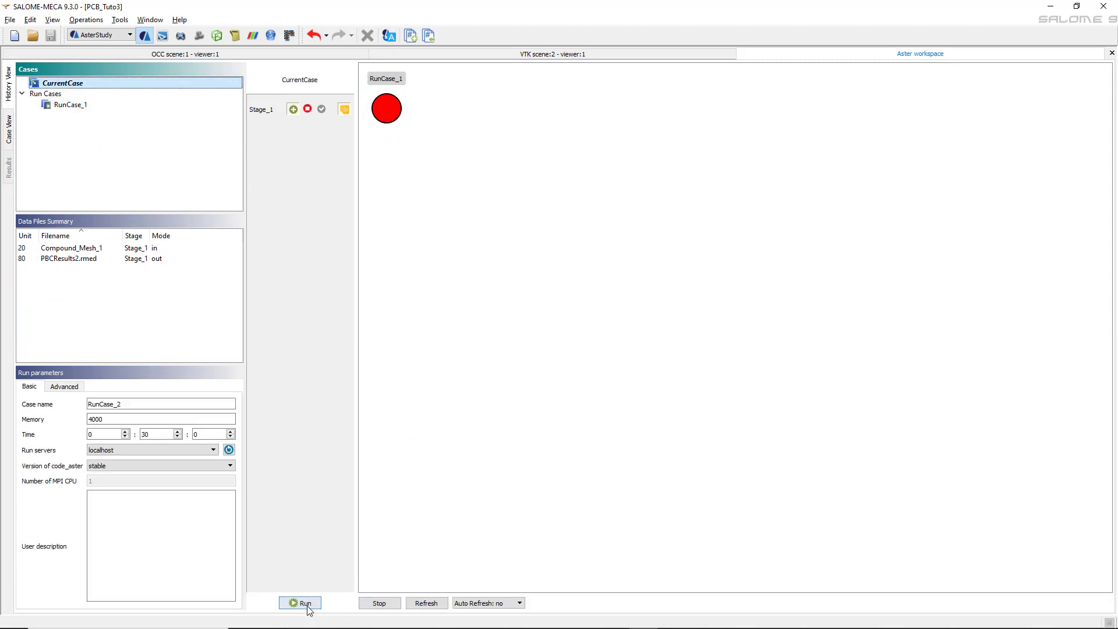
pyautogui.click(307, 609)
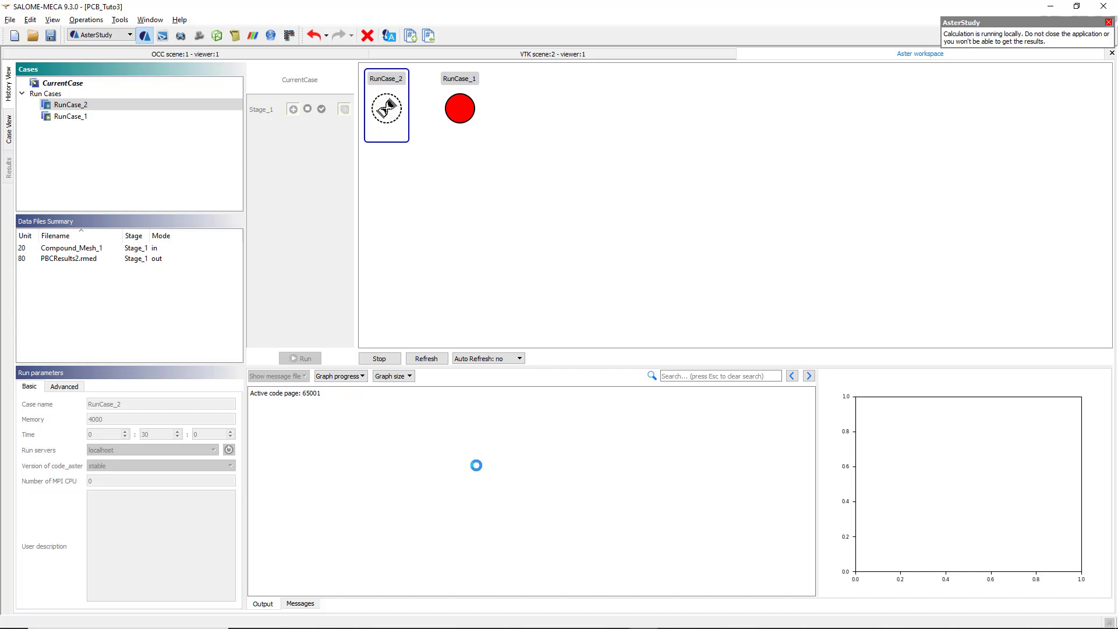
pyautogui.click(440, 274)
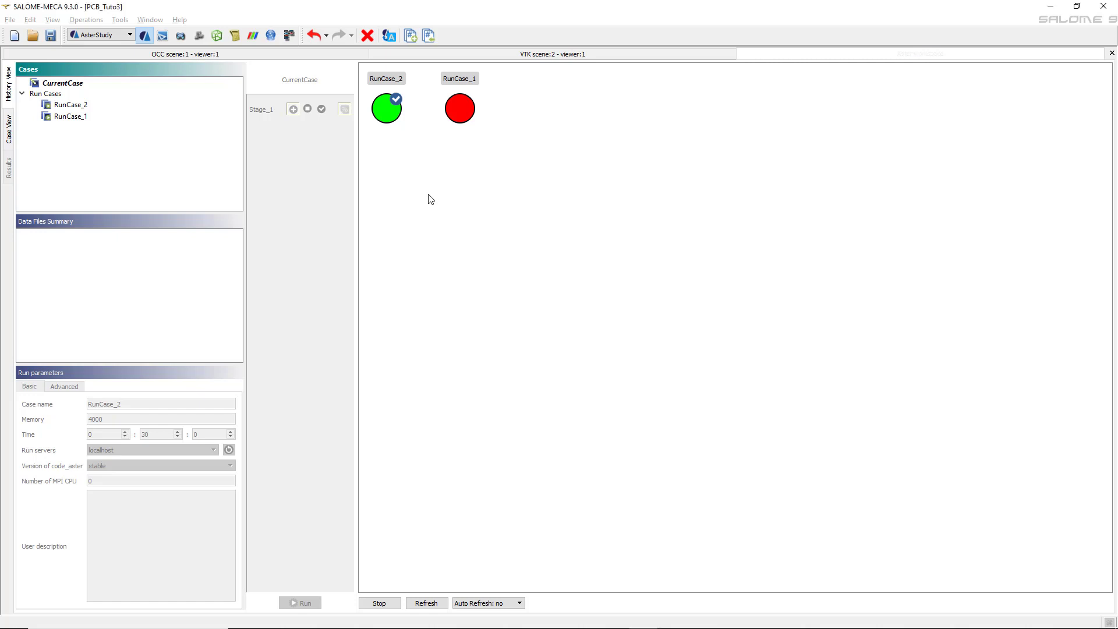
pyautogui.click(374, 117)
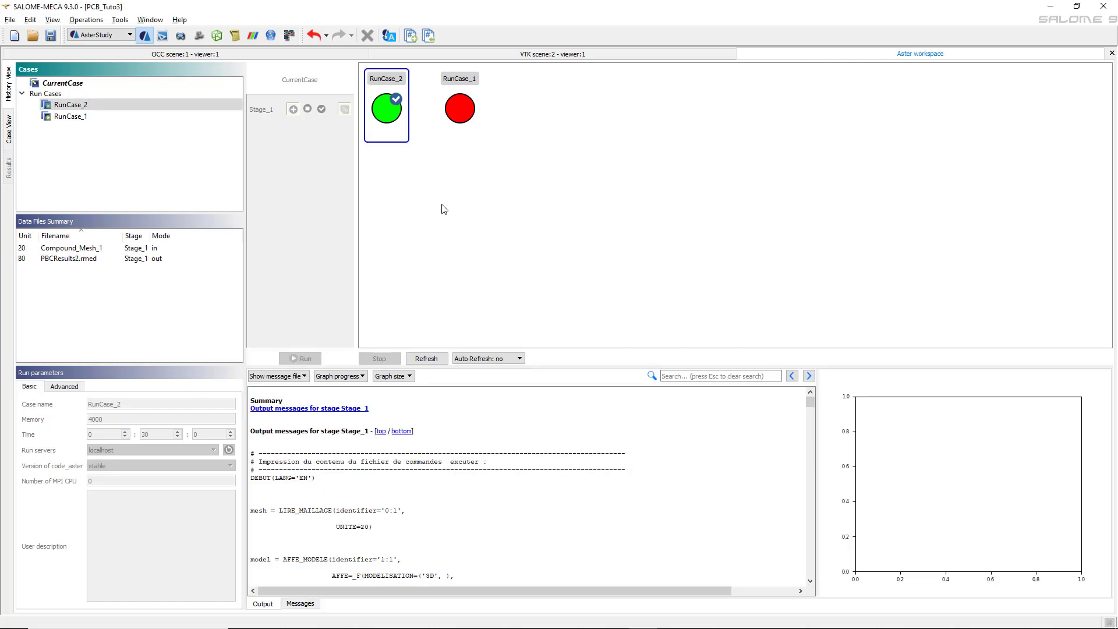
pyautogui.moveTo(389, 127)
pyautogui.click(399, 175)
pyautogui.click(387, 113)
pyautogui.click(453, 220)
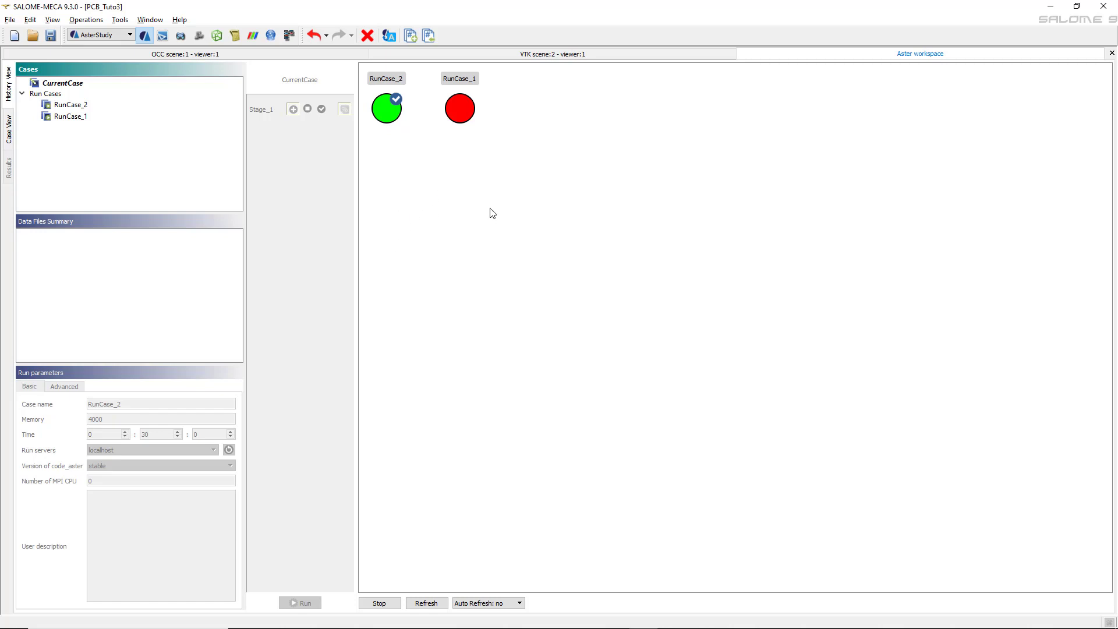
# - Open RunCase_2's output file PBCResults2.rmed for post-processing
pyautogui.click(398, 115)
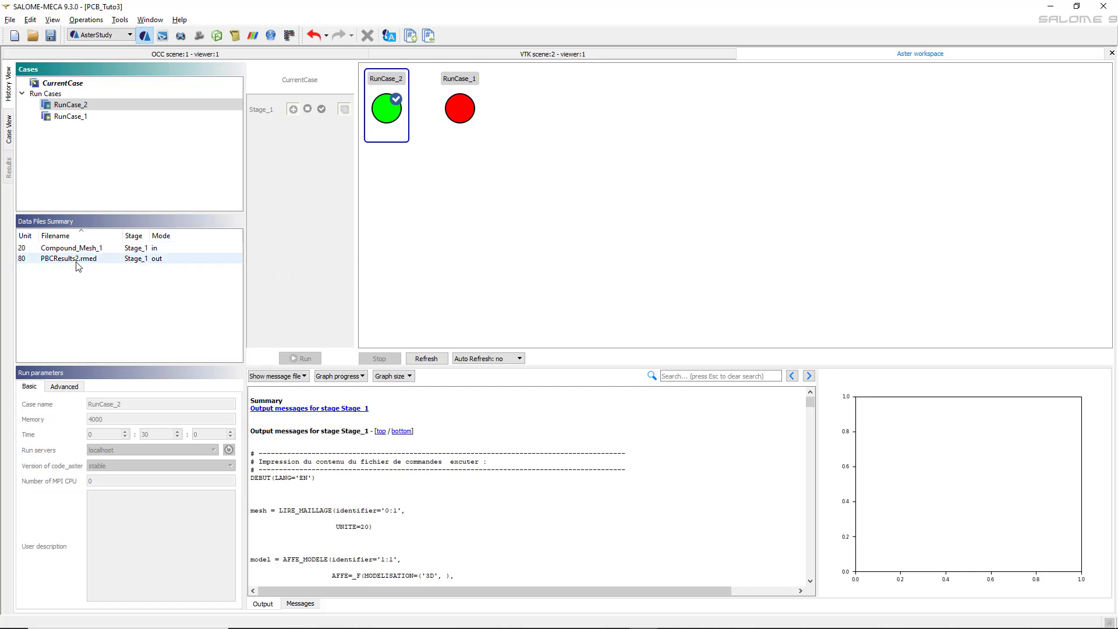
pyautogui.moveTo(79, 266)
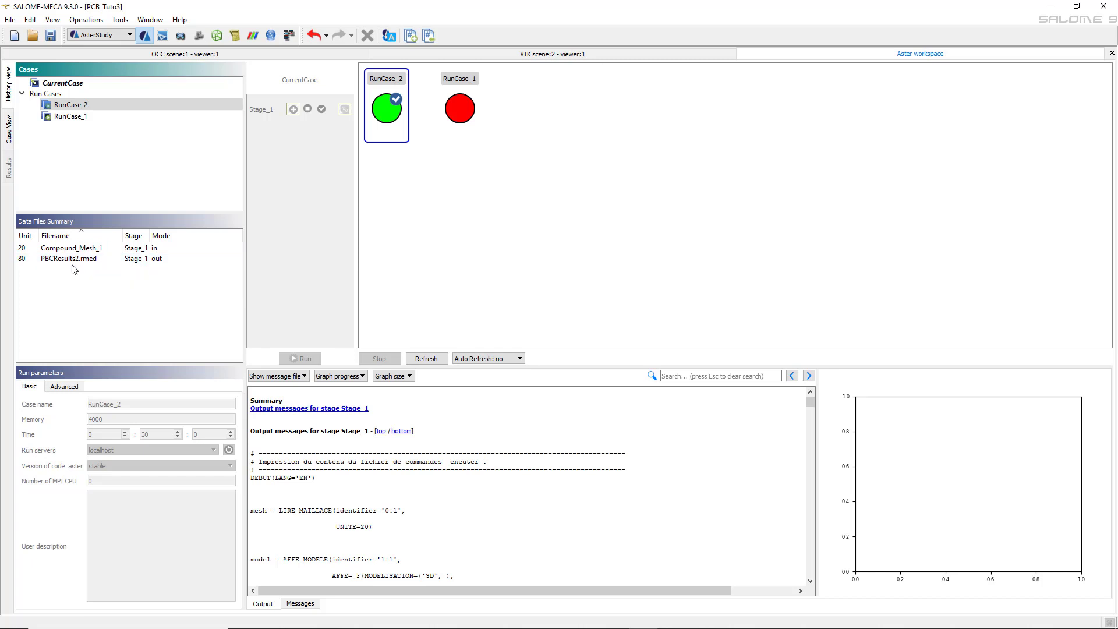
pyautogui.click(70, 261)
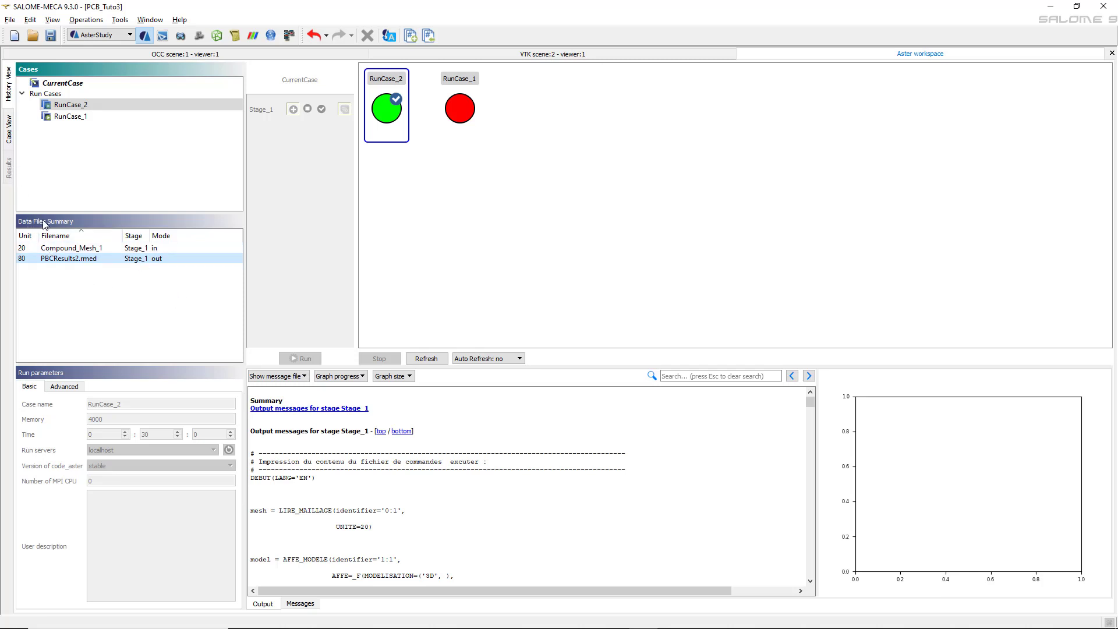
pyautogui.rightClick(83, 264)
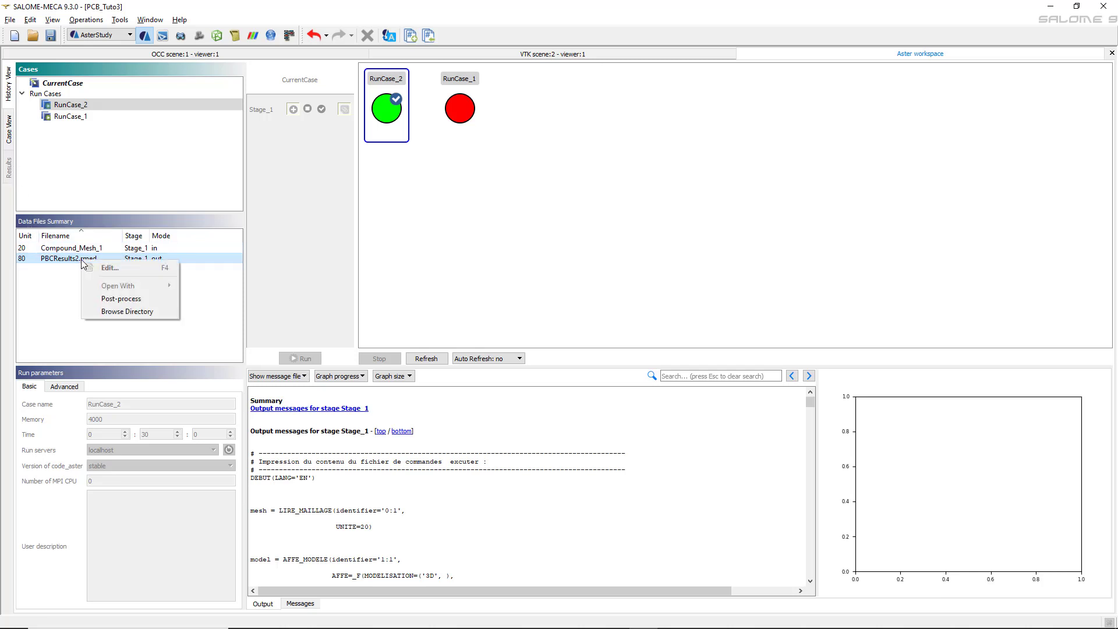
pyautogui.click(138, 301)
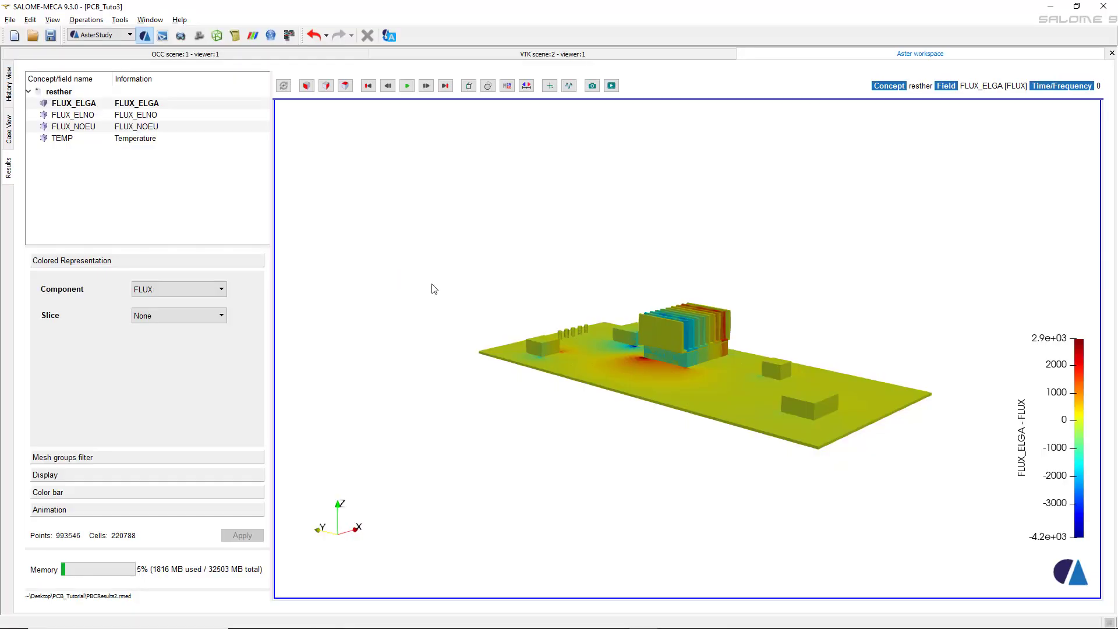
# - Examine the FLUX component of the FLUX_ELGA field around the heatsink and across the board
pyautogui.scroll(2, 763, 424)
pyautogui.scroll(-2, 773, 433)
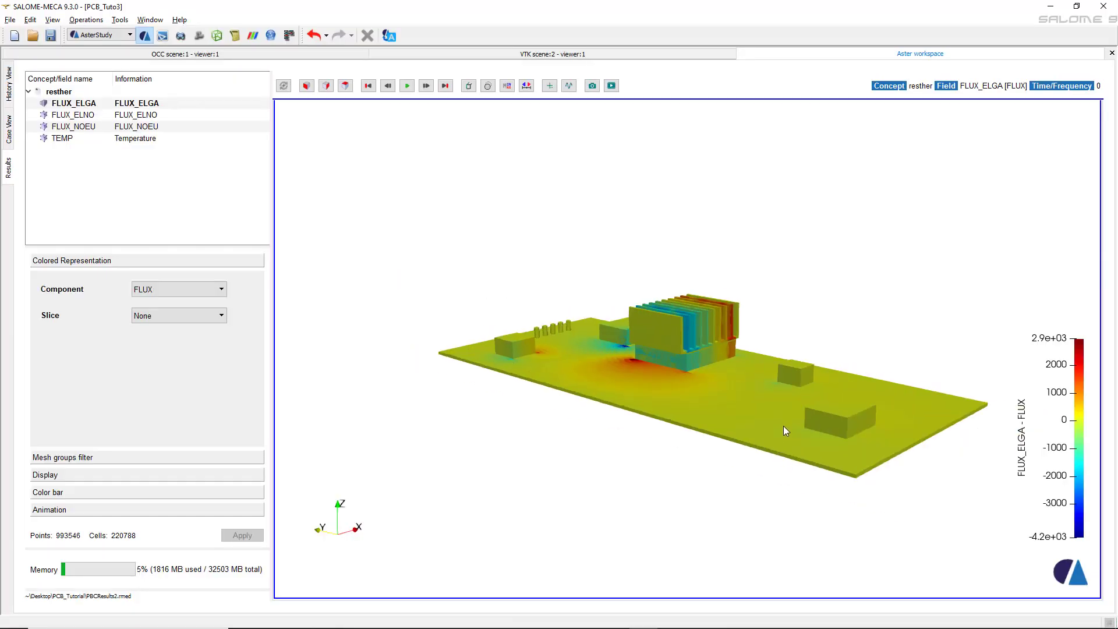
pyautogui.moveTo(875, 310); pyautogui.dragTo(863, 321)
pyautogui.rightClick(873, 331)
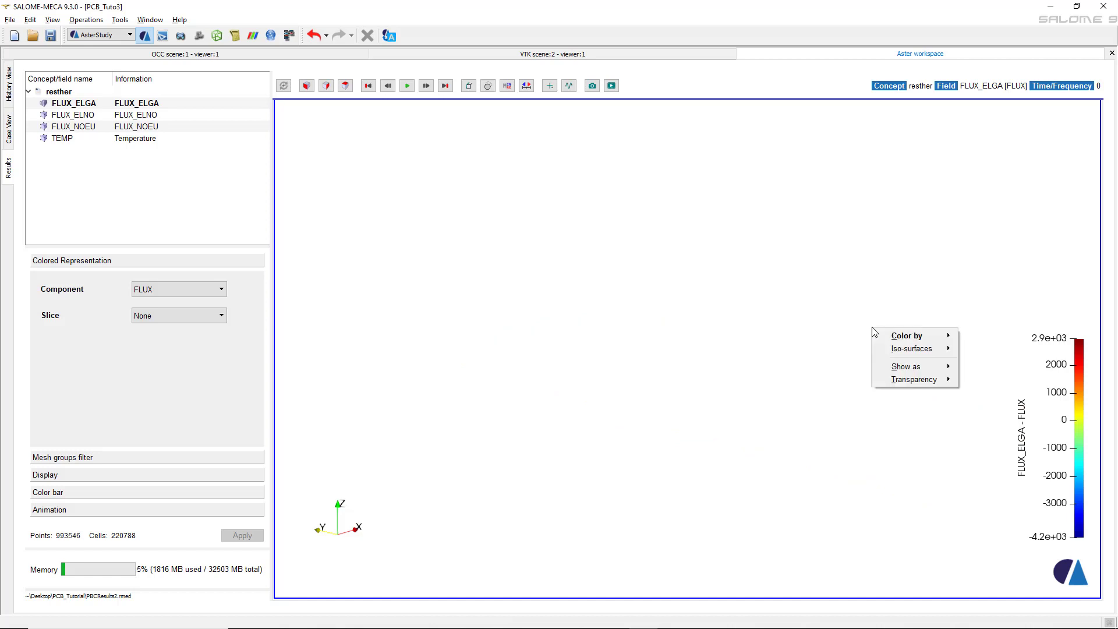
pyautogui.click(789, 362)
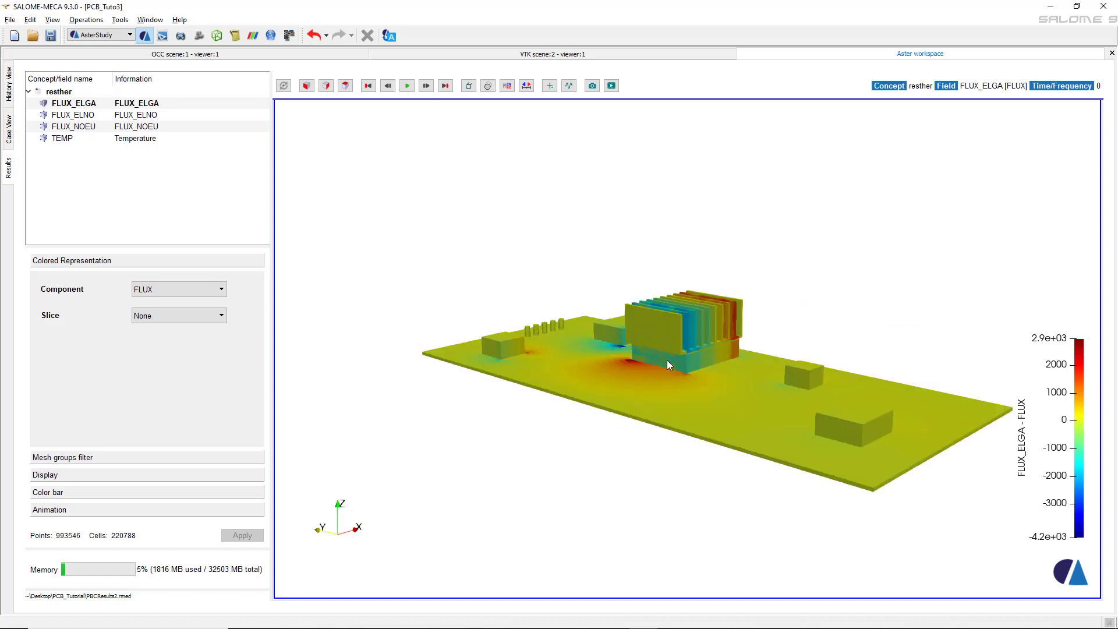
pyautogui.moveTo(667, 360); pyautogui.dragTo(682, 378)
pyautogui.moveTo(872, 195); pyautogui.dragTo(871, 191)
pyautogui.scroll(1, 812, 262)
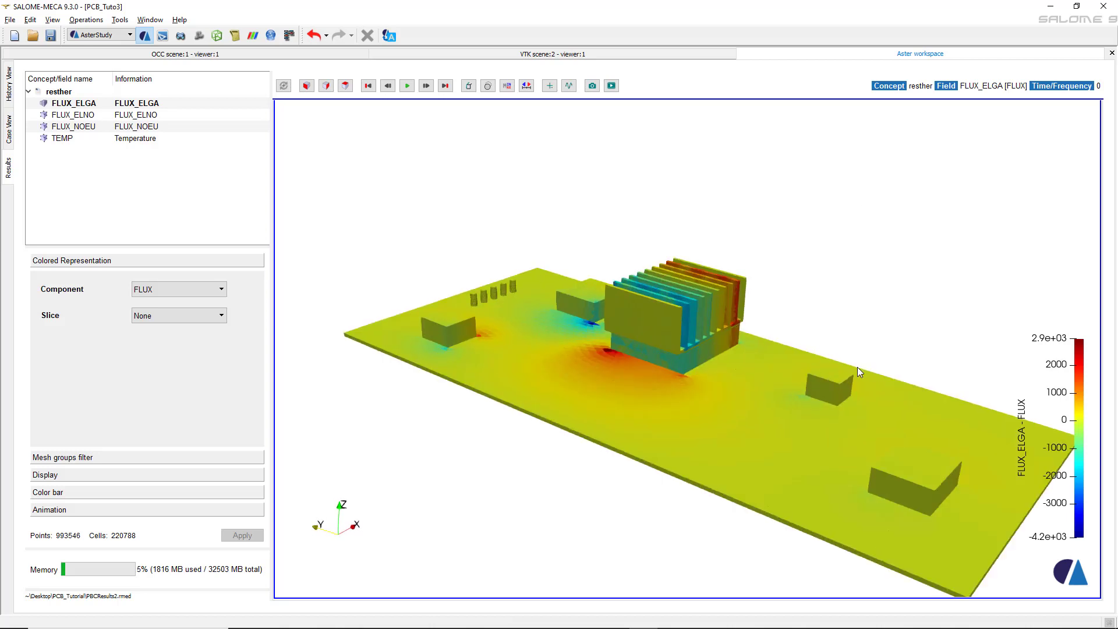
pyautogui.scroll(-1, 693, 333)
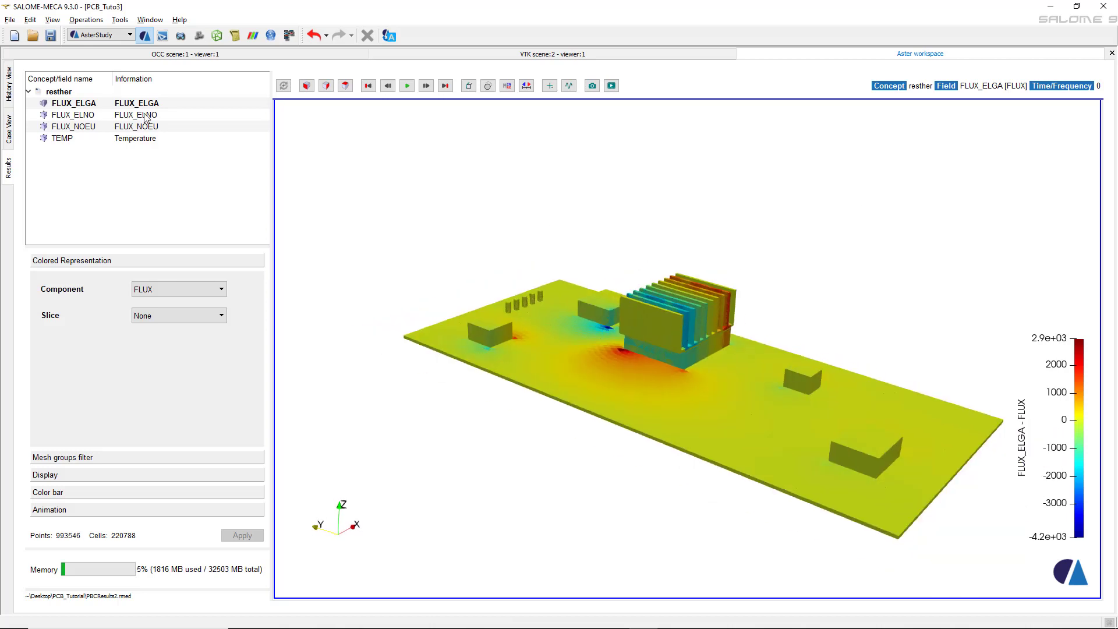
# - Display the TEMP field and examine the temperature distribution over the board, components and heatsink from several sides
pyautogui.click(141, 140)
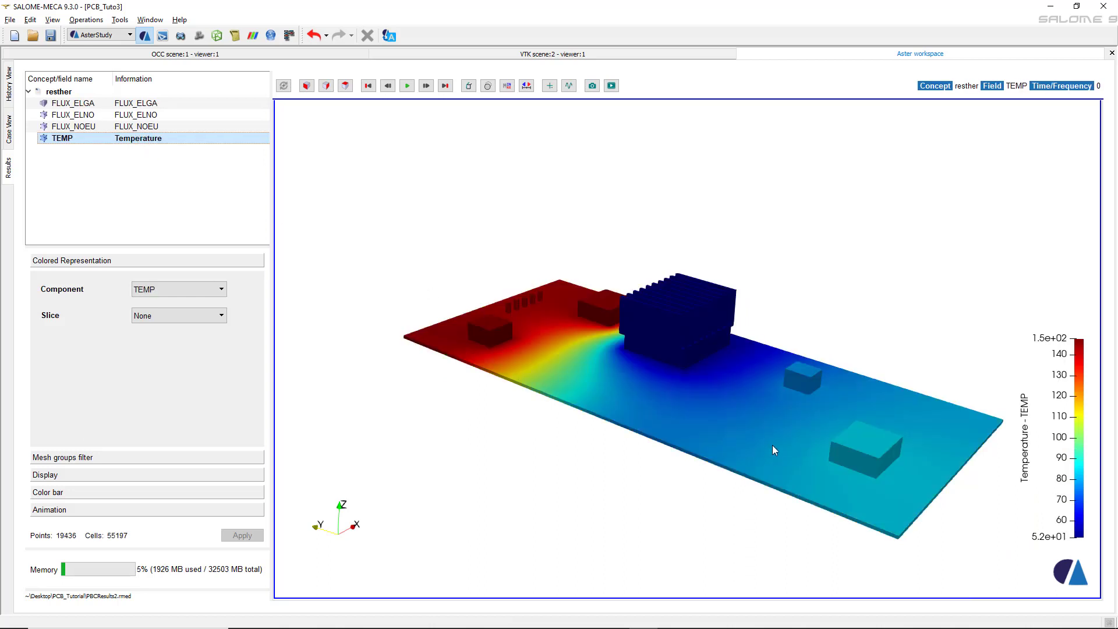
pyautogui.scroll(-1, 772, 446)
pyautogui.scroll(1, 772, 446)
pyautogui.moveTo(652, 415)
pyautogui.mouseDown(button='right')
pyautogui.moveTo(655, 394)
pyautogui.moveTo(652, 416)
pyautogui.mouseUp(button='right')
pyautogui.click(747, 411)
pyautogui.moveTo(750, 395); pyautogui.dragTo(760, 409, button='right')
pyautogui.keyDown('shift'); pyautogui.moveTo(761, 408); pyautogui.dragTo(867, 283); pyautogui.keyUp('shift')
pyautogui.scroll(1, 799, 402)
pyautogui.moveTo(688, 422); pyautogui.dragTo(677, 419)
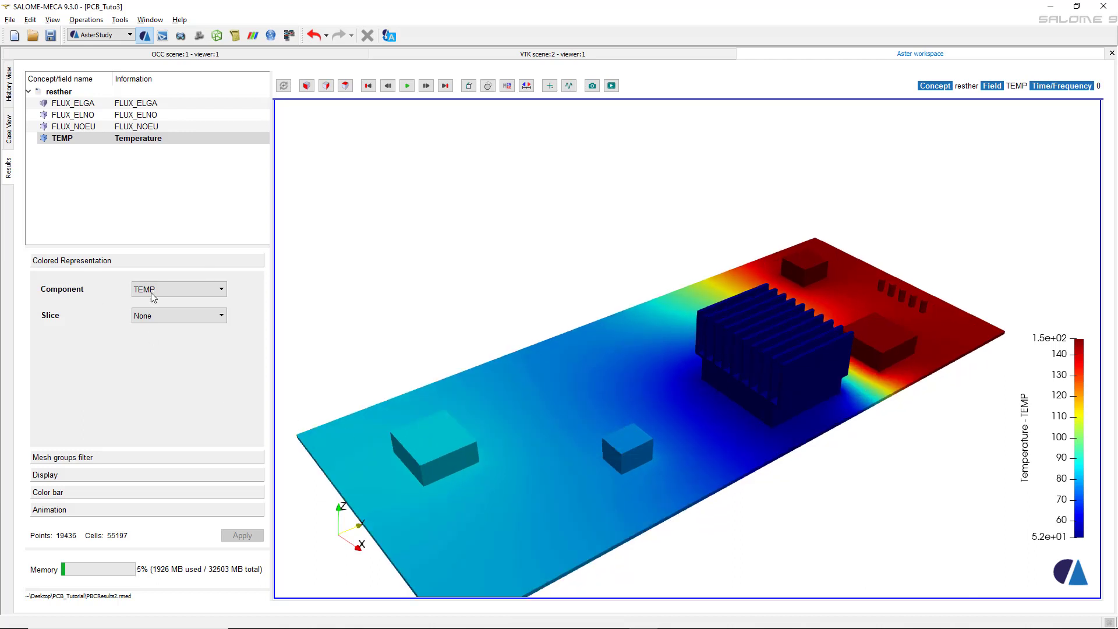
pyautogui.click(172, 290)
pyautogui.click(172, 289)
pyautogui.click(151, 139)
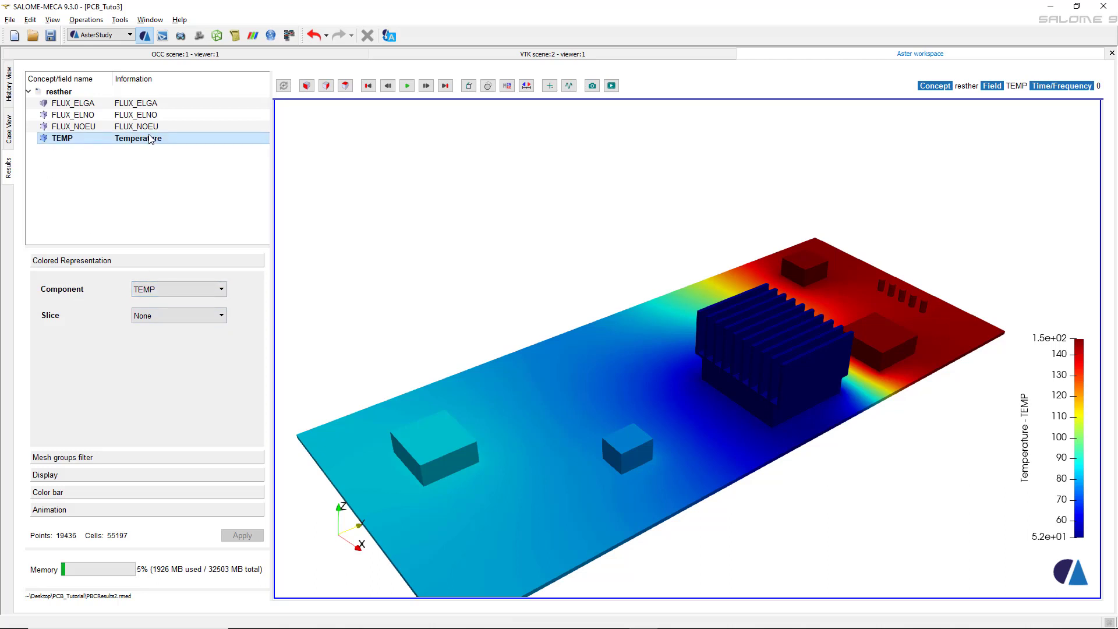
# - Display the FLUX_ELGA field and view its FLUY and FLUZ components
pyautogui.click(153, 104)
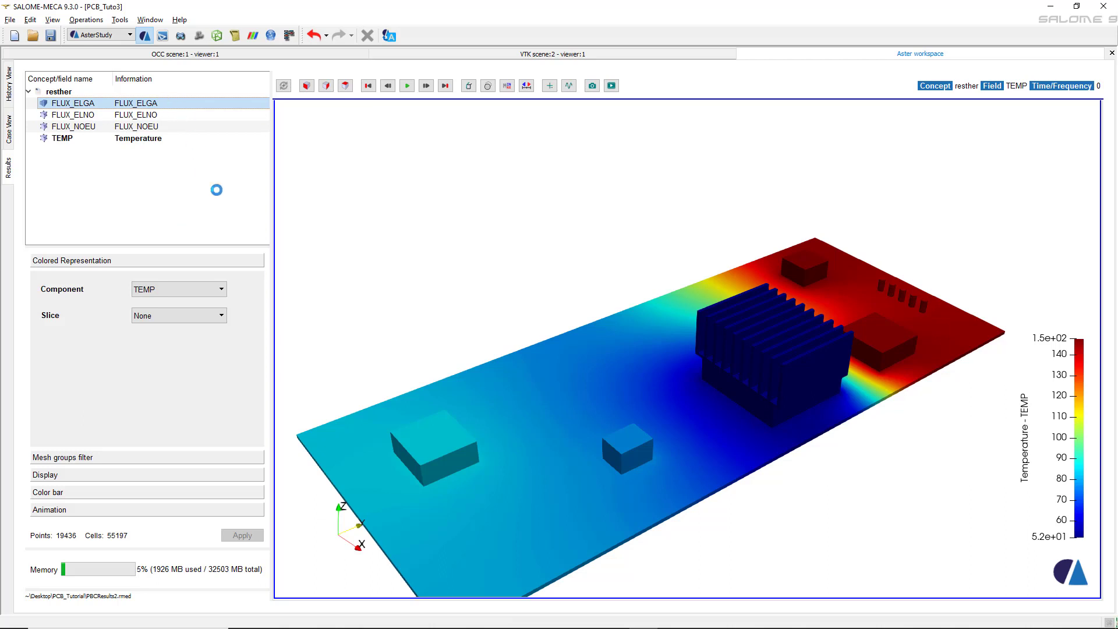
pyautogui.click(217, 294)
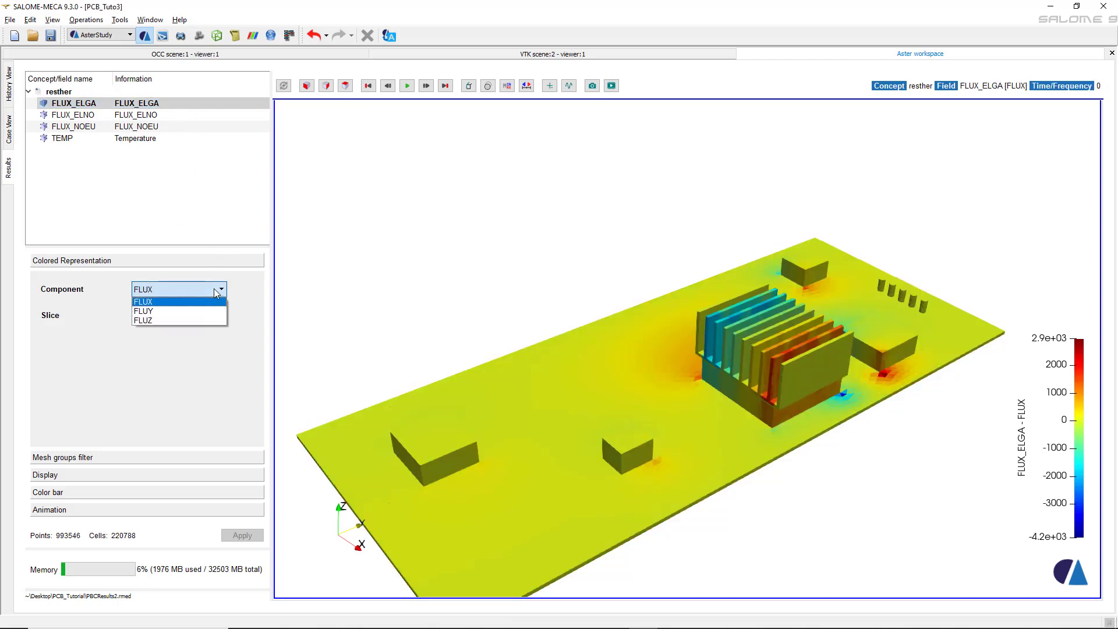
pyautogui.click(176, 311)
pyautogui.click(175, 294)
pyautogui.click(175, 320)
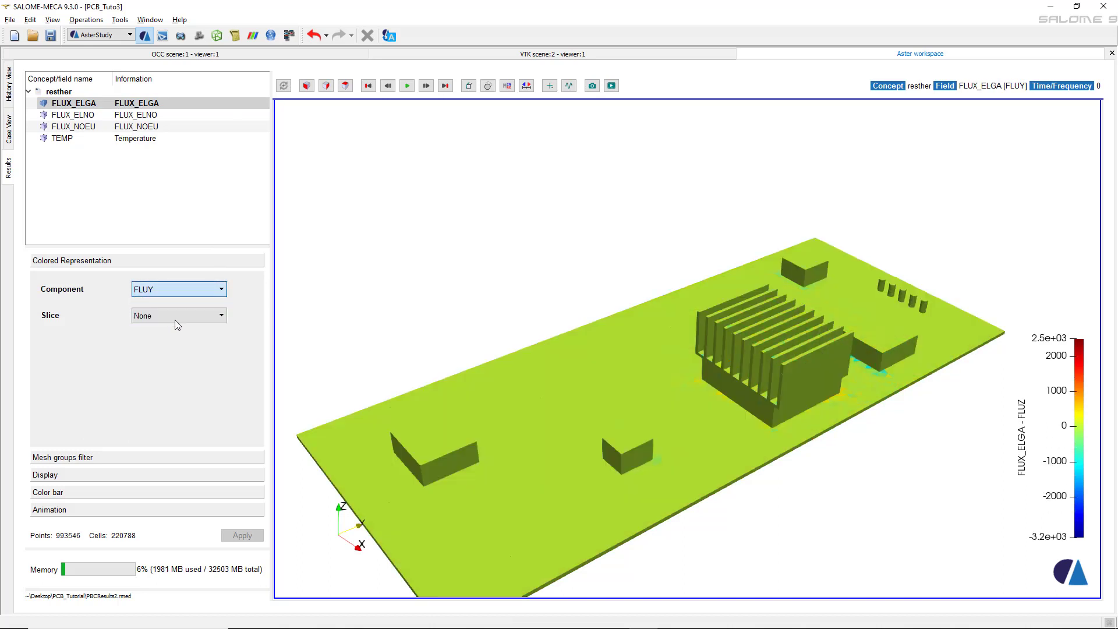
# - Display the TEMP field and filter the view to the GrHeatsink_Volumes mesh group only
pyautogui.click(128, 139)
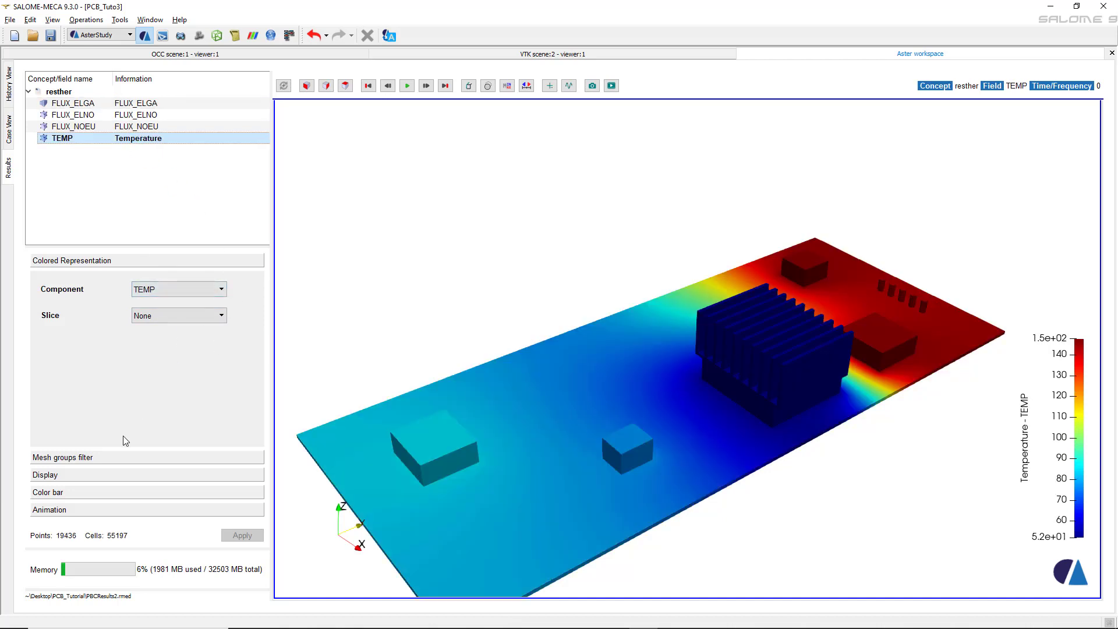
pyautogui.click(119, 457)
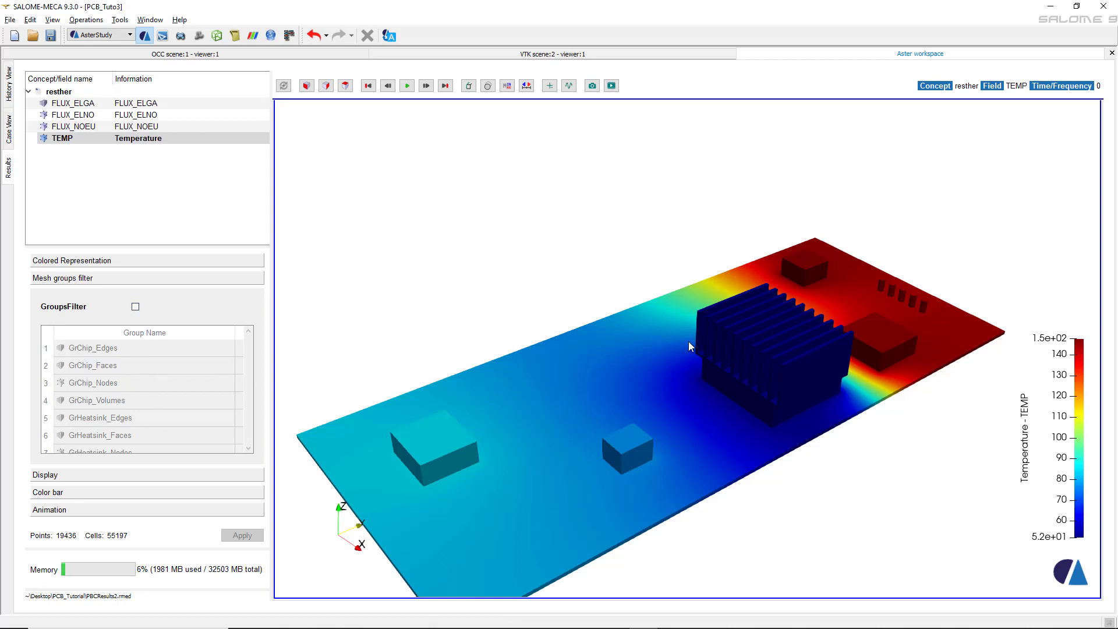
pyautogui.click(135, 306)
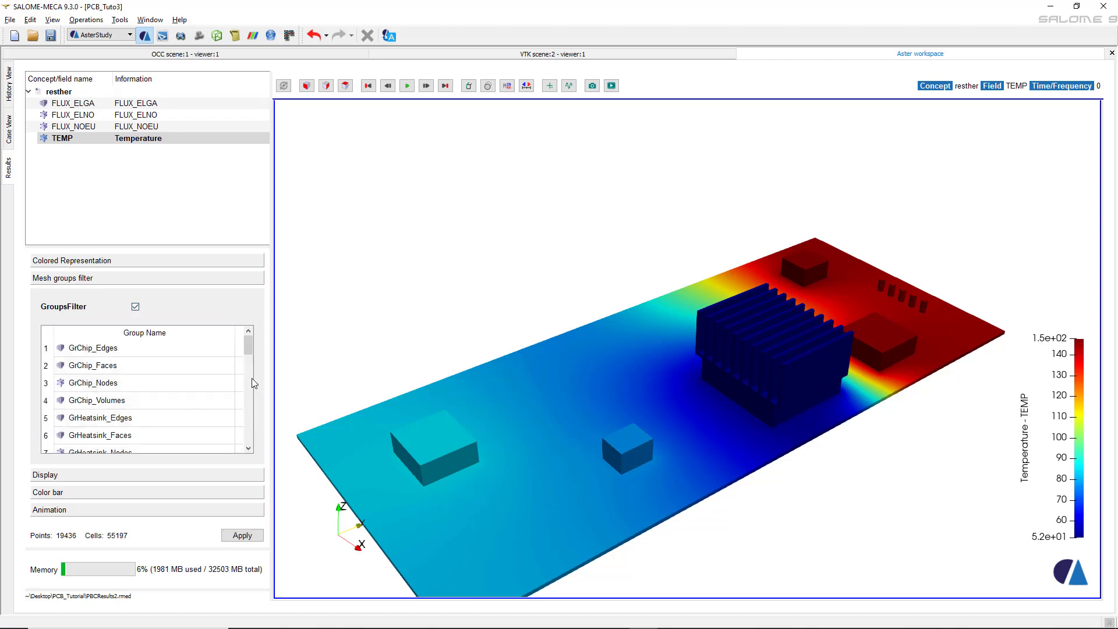
pyautogui.moveTo(250, 348); pyautogui.dragTo(249, 358)
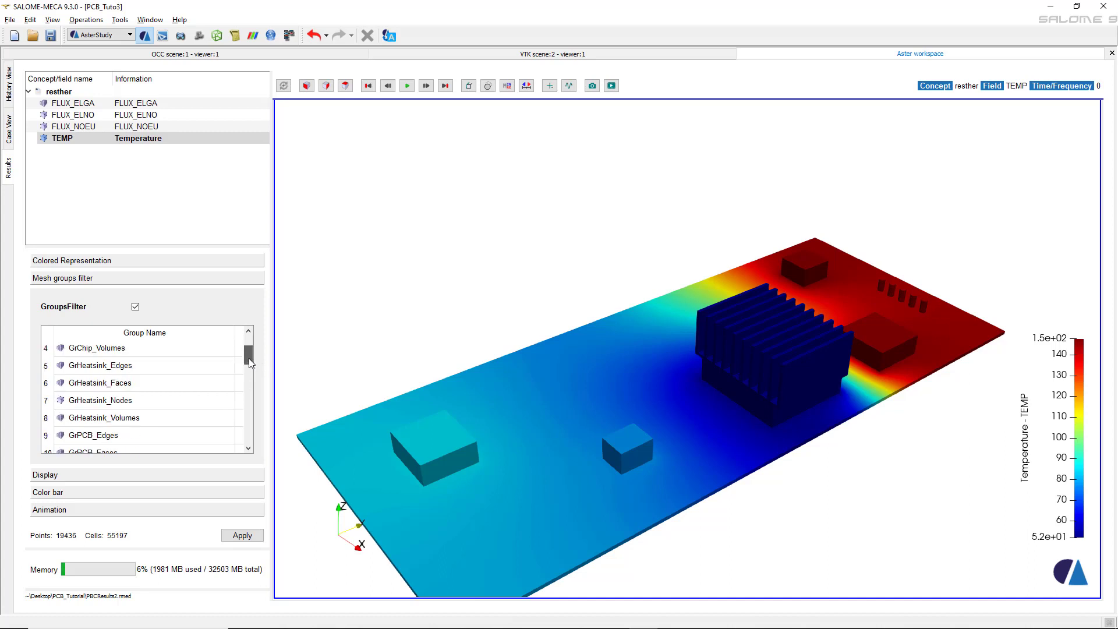
pyautogui.click(131, 419)
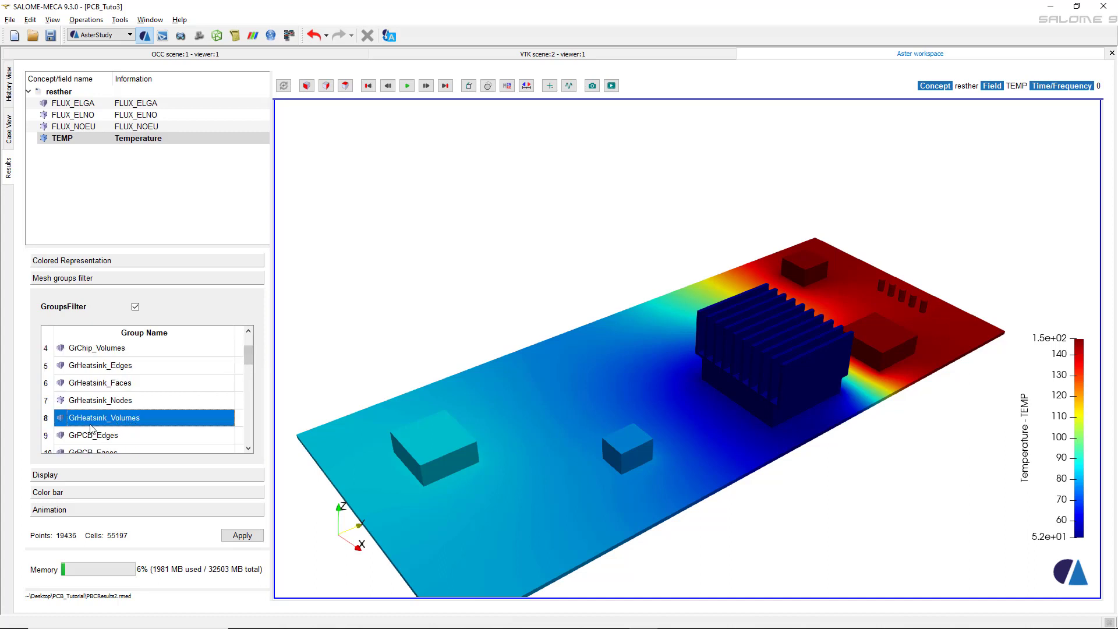
pyautogui.click(237, 418)
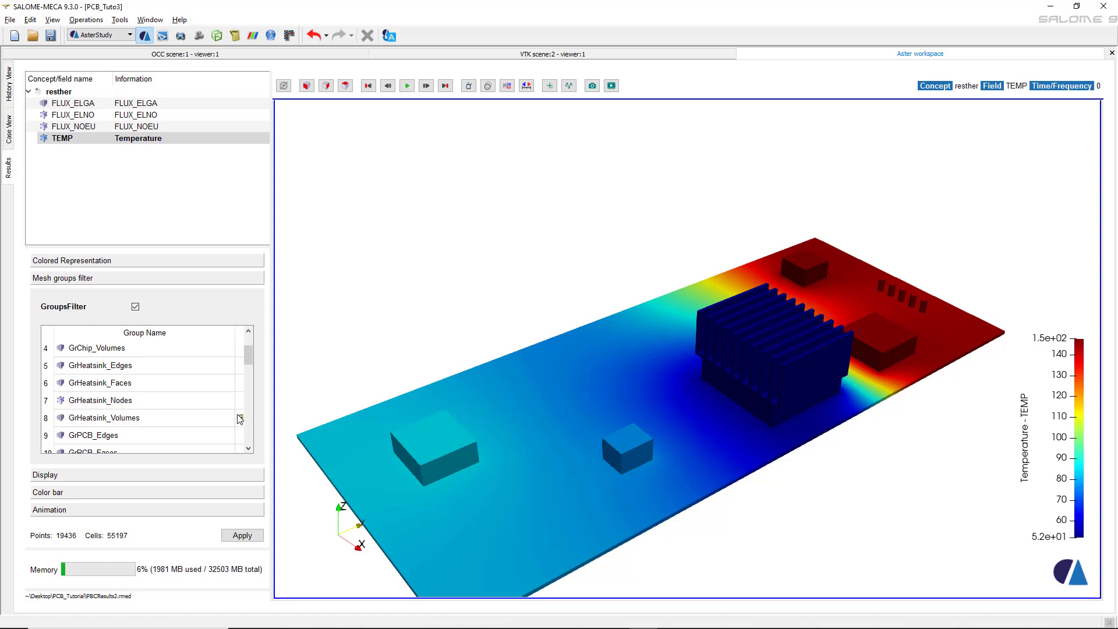
pyautogui.click(242, 536)
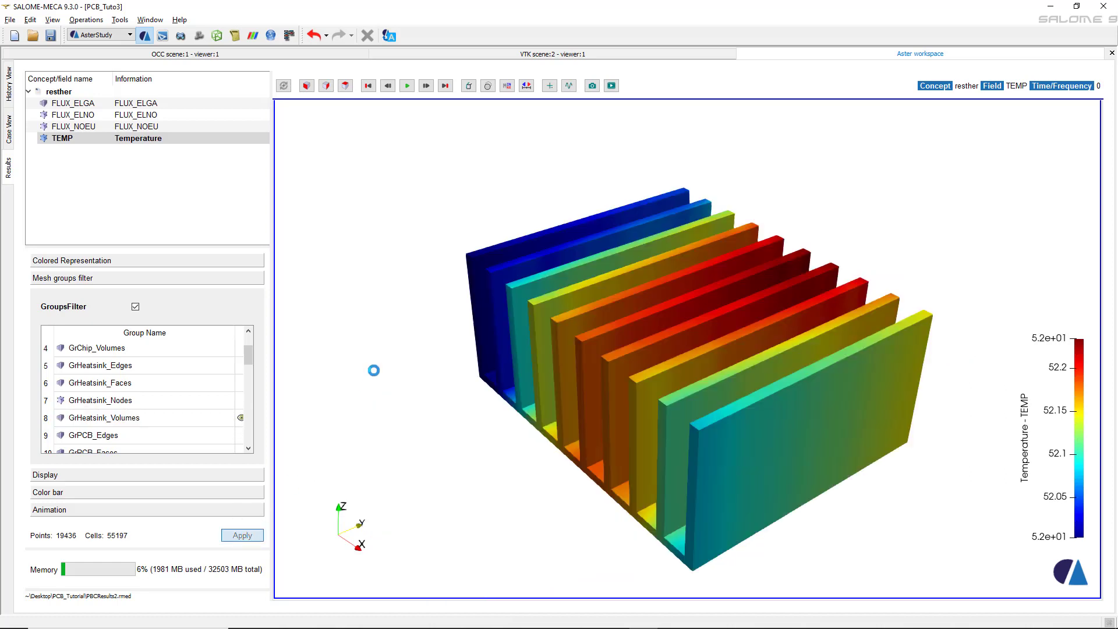
# - Examine the temperature distribution over the heatsink fins and remove the mesh group filter to show the whole board
pyautogui.scroll(-5, 680, 341)
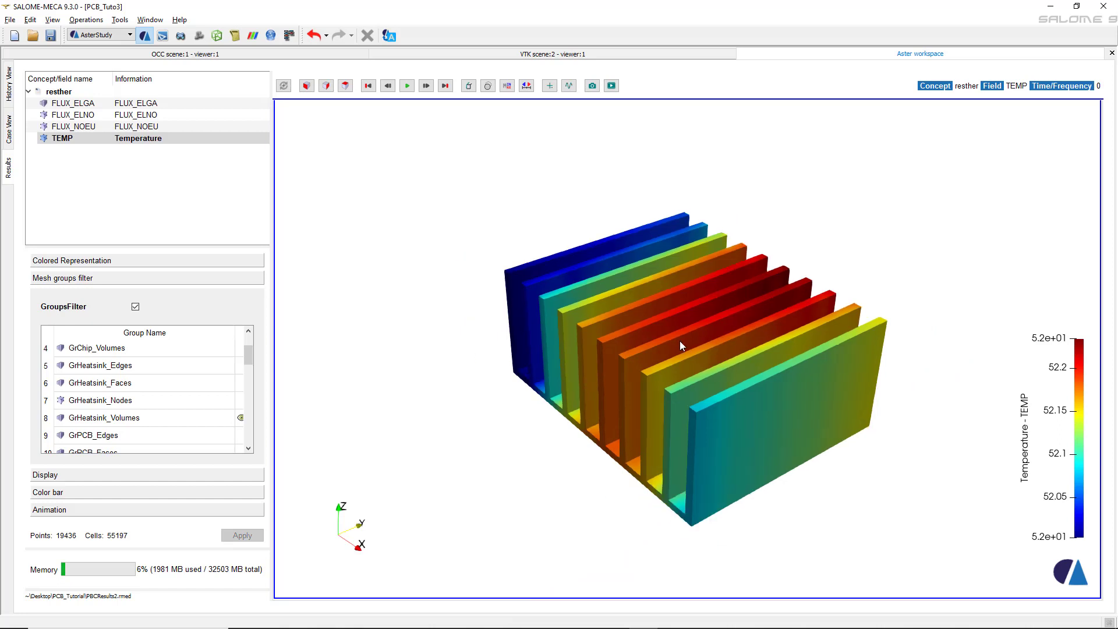
pyautogui.scroll(5, 680, 344)
pyautogui.scroll(-2, 564, 454)
pyautogui.rightClick(564, 454)
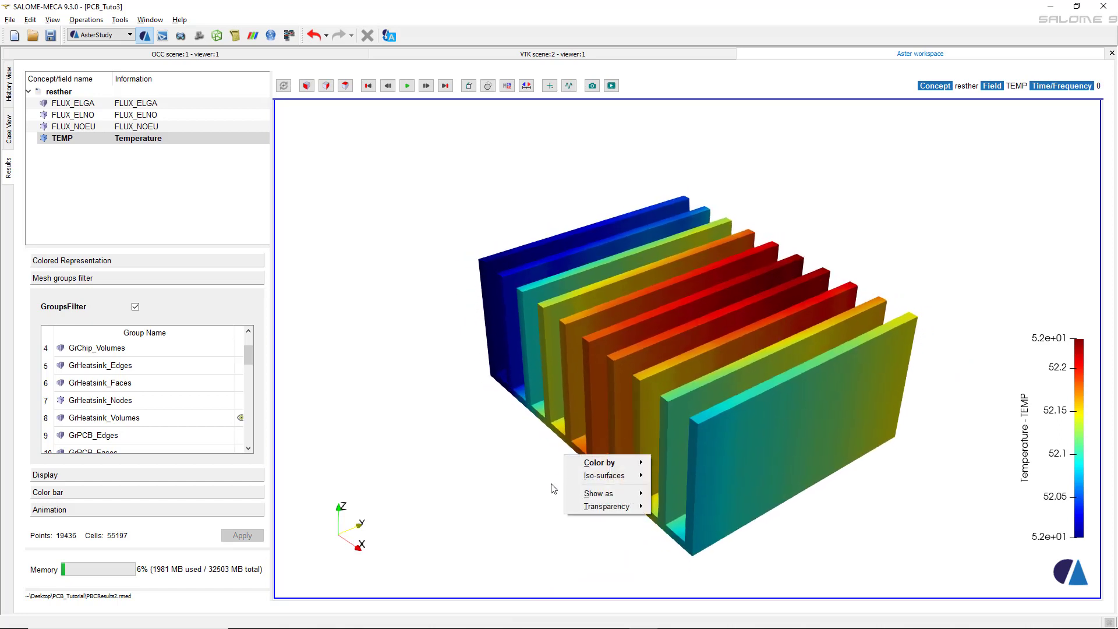
pyautogui.click(518, 470)
pyautogui.moveTo(543, 492); pyautogui.dragTo(553, 471, button='right')
pyautogui.moveTo(556, 475); pyautogui.dragTo(564, 456, button='middle')
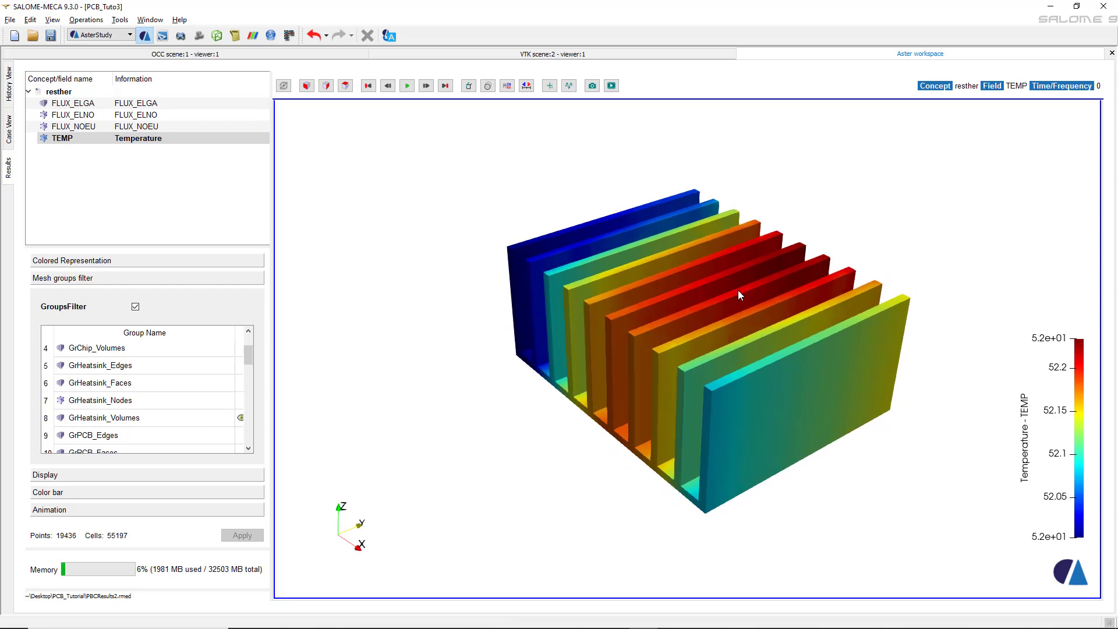
pyautogui.click(240, 419)
pyautogui.click(236, 531)
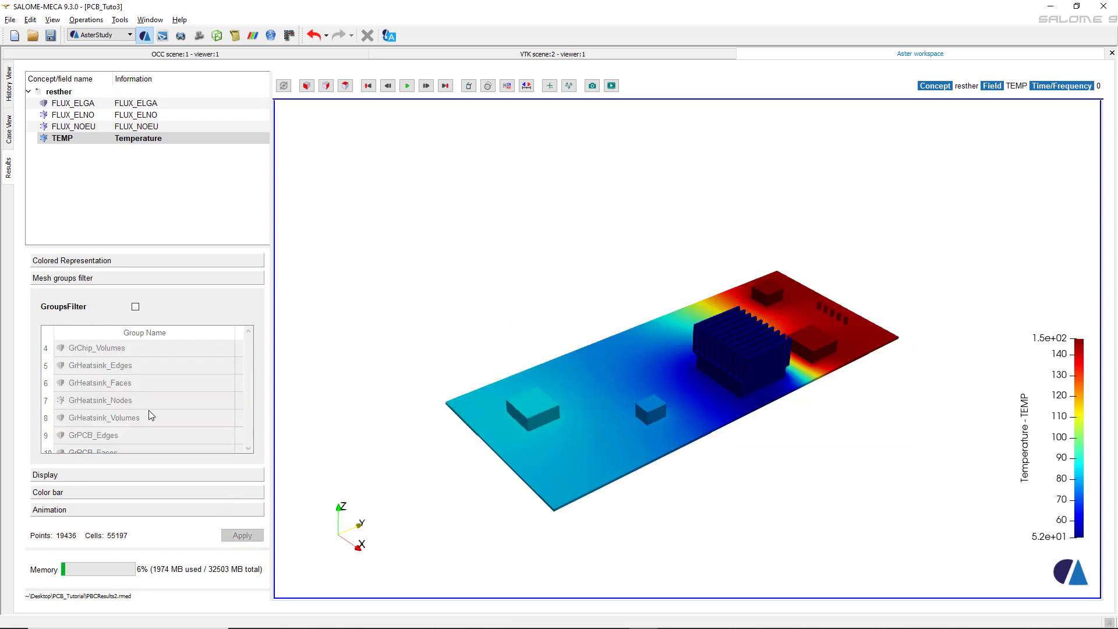
# - Try the Surface With Edges and Points representations on the temperature result and restore Surface
pyautogui.click(85, 475)
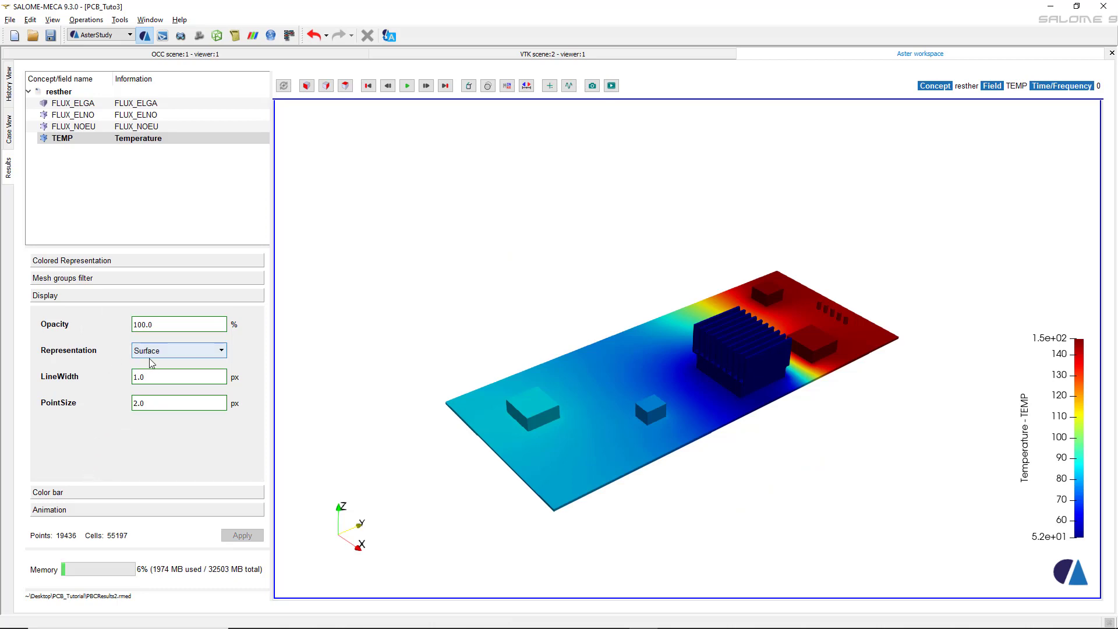
pyautogui.click(171, 351)
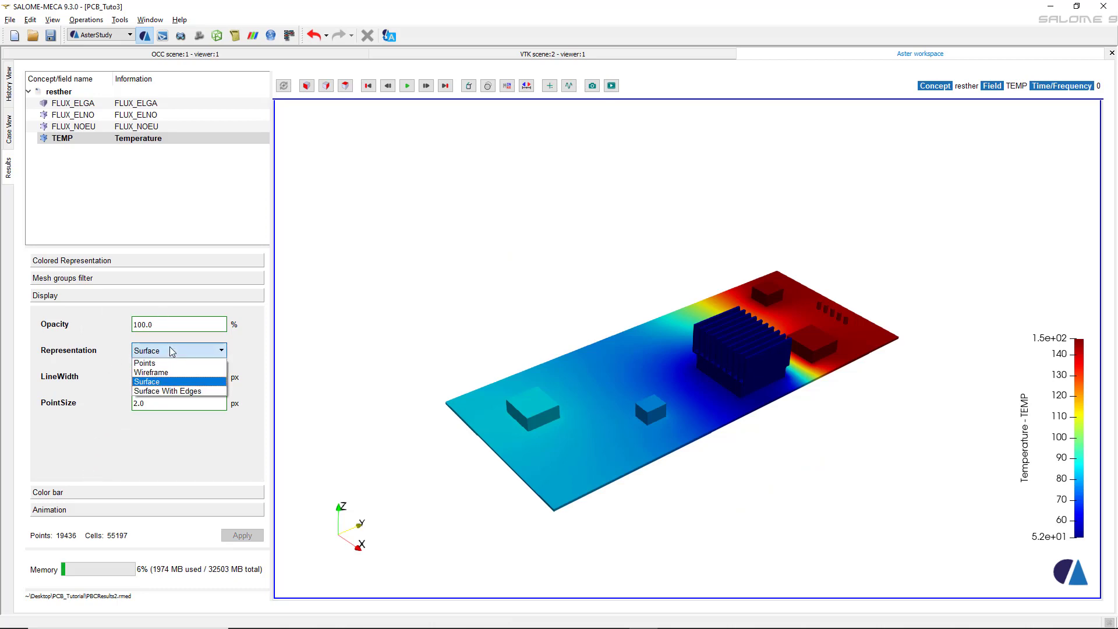
pyautogui.click(185, 391)
pyautogui.scroll(3, 706, 430)
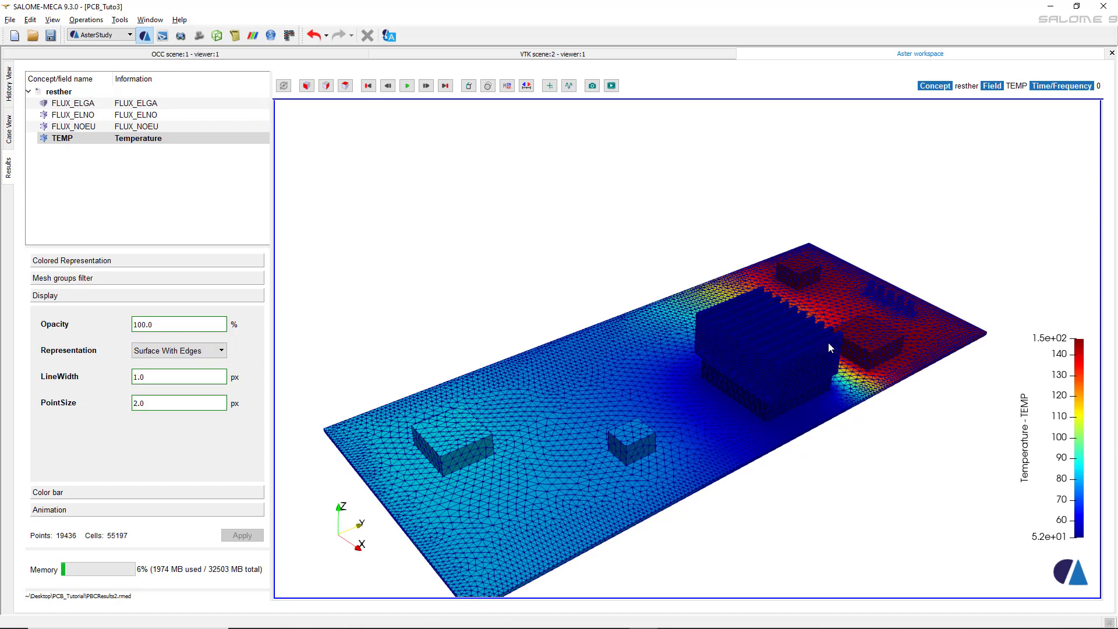
pyautogui.click(222, 352)
pyautogui.click(192, 361)
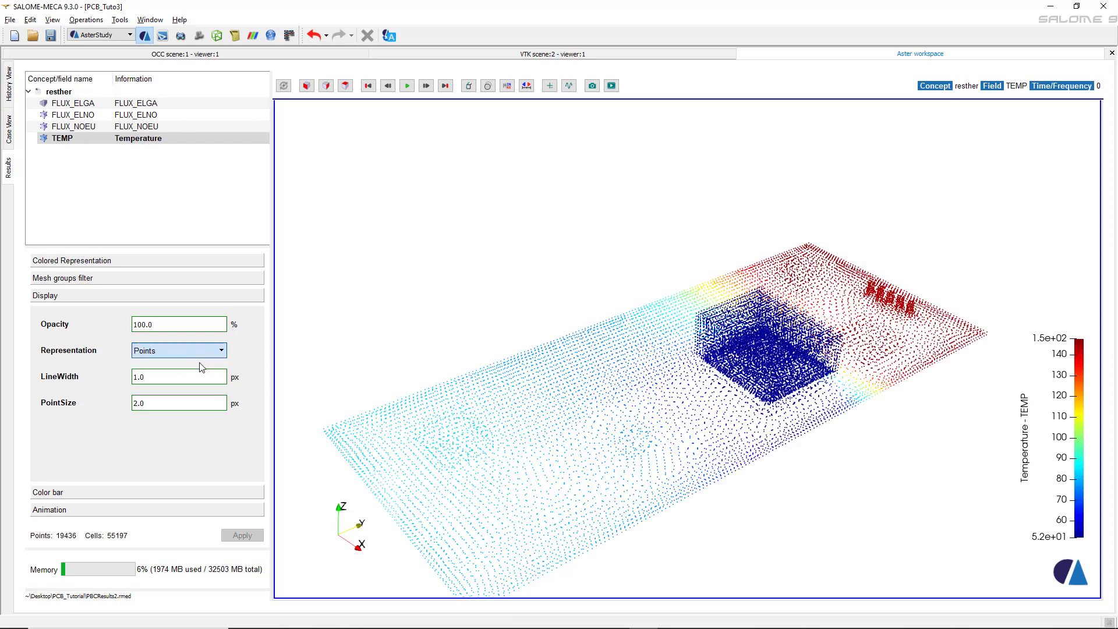
pyautogui.click(162, 350)
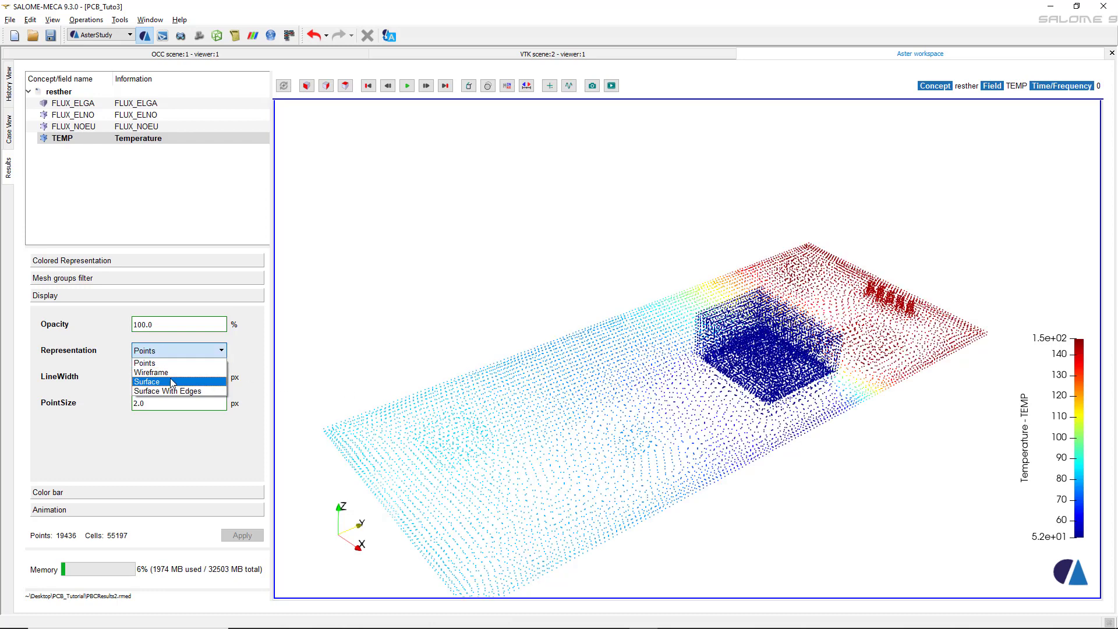
pyautogui.click(174, 382)
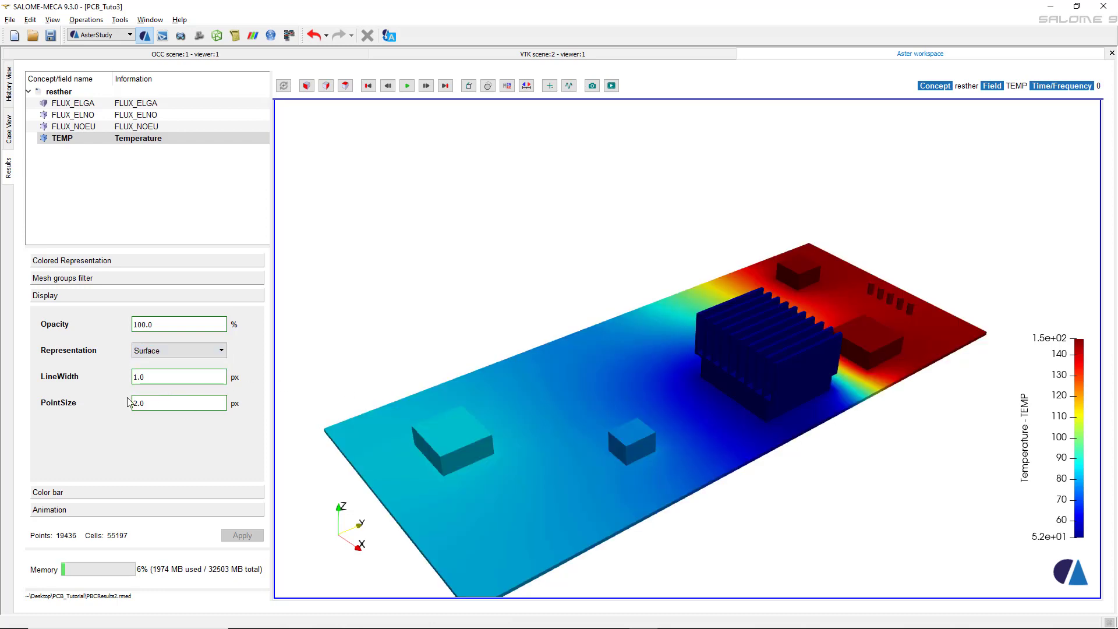
# - Try the Categorical color bar type on the temperature result and restore the Continuous type
pyautogui.click(130, 493)
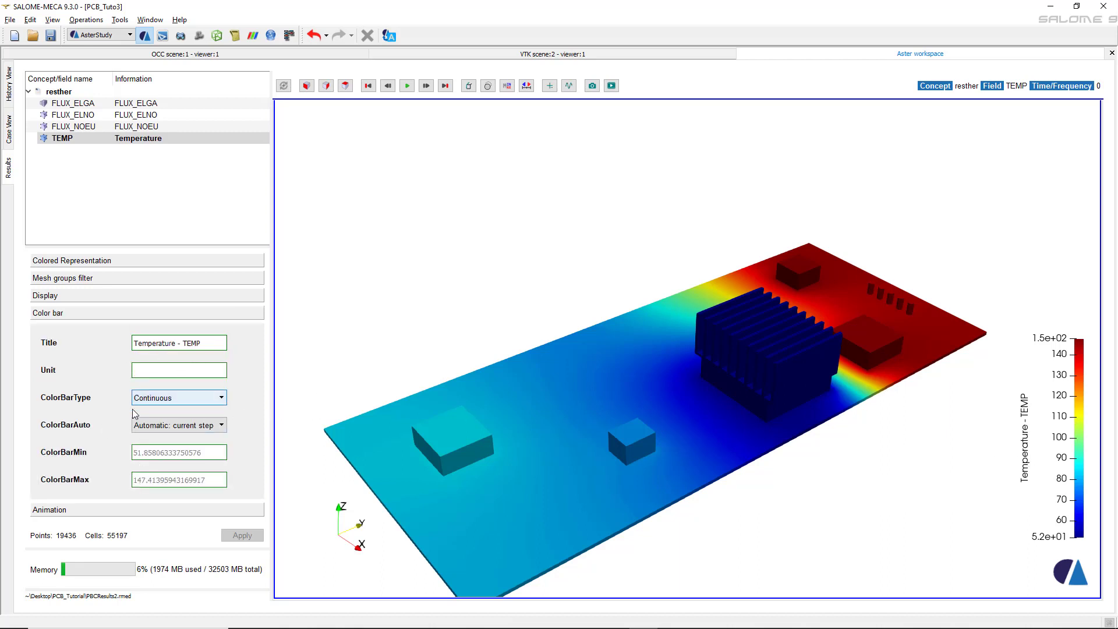
pyautogui.click(152, 402)
pyautogui.click(154, 419)
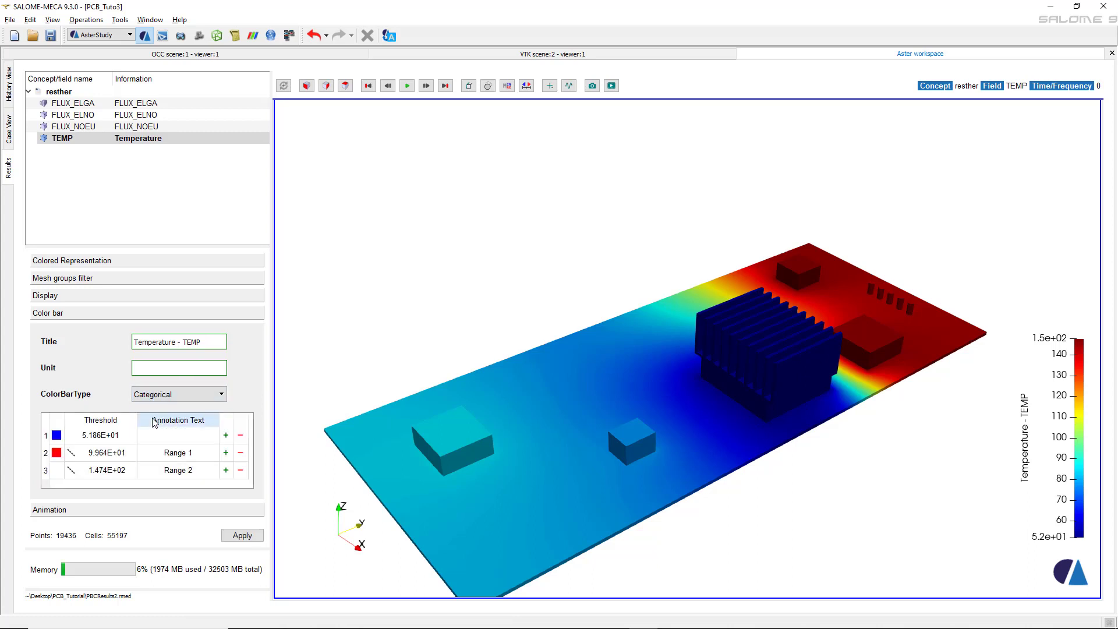
pyautogui.click(242, 535)
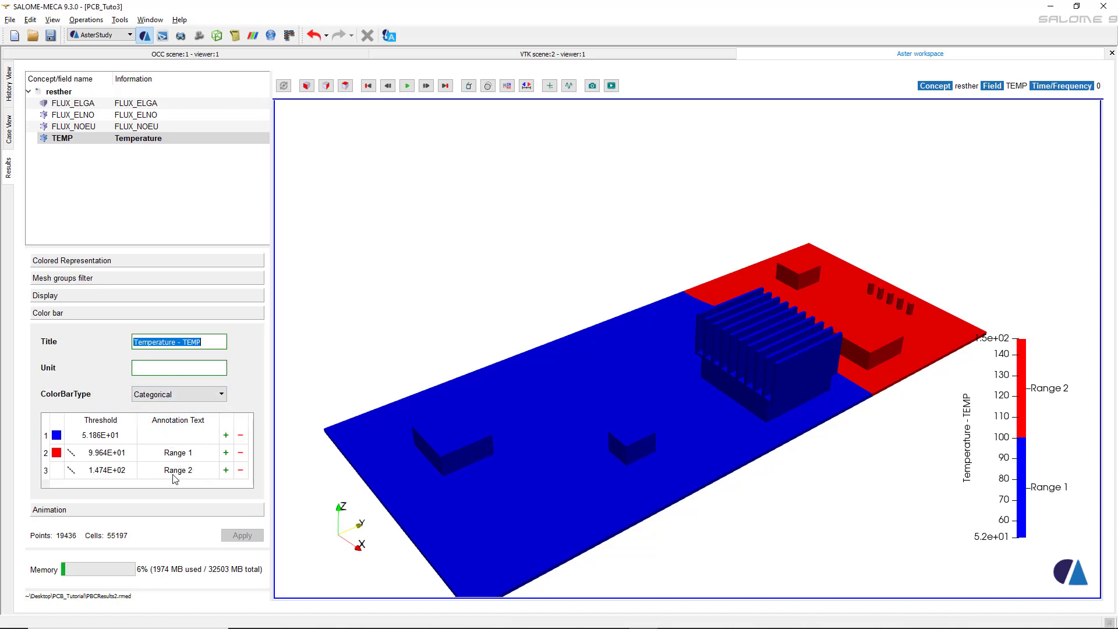
pyautogui.click(202, 397)
pyautogui.click(203, 415)
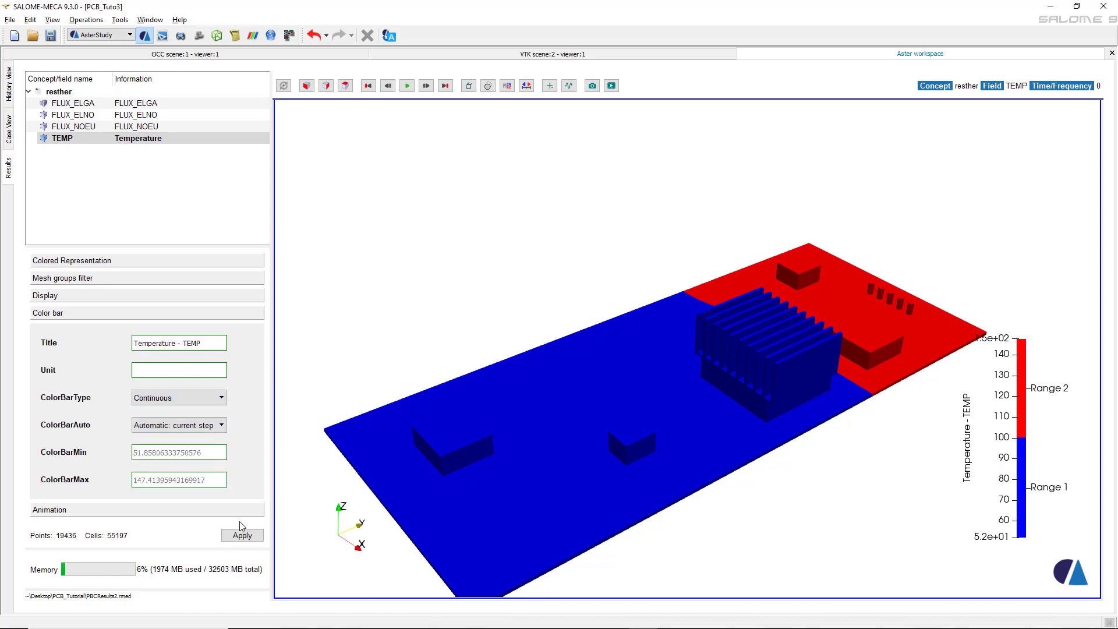
pyautogui.click(242, 535)
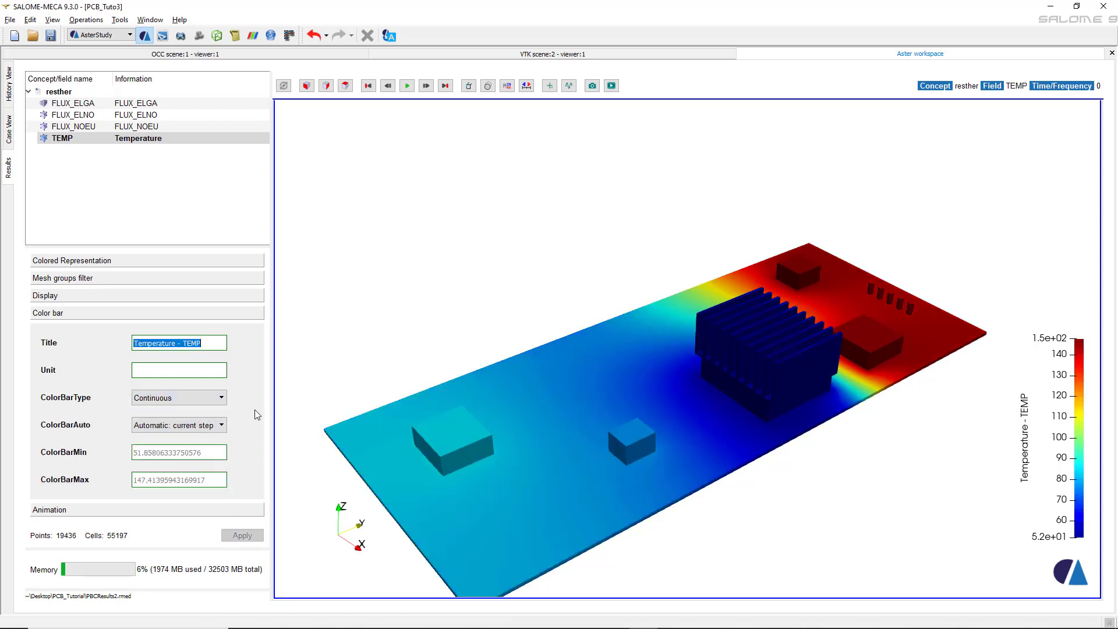
# - Set the color bar range to Automatic: all steps and open the animation frame rate settings
pyautogui.click(222, 425)
pyautogui.click(185, 434)
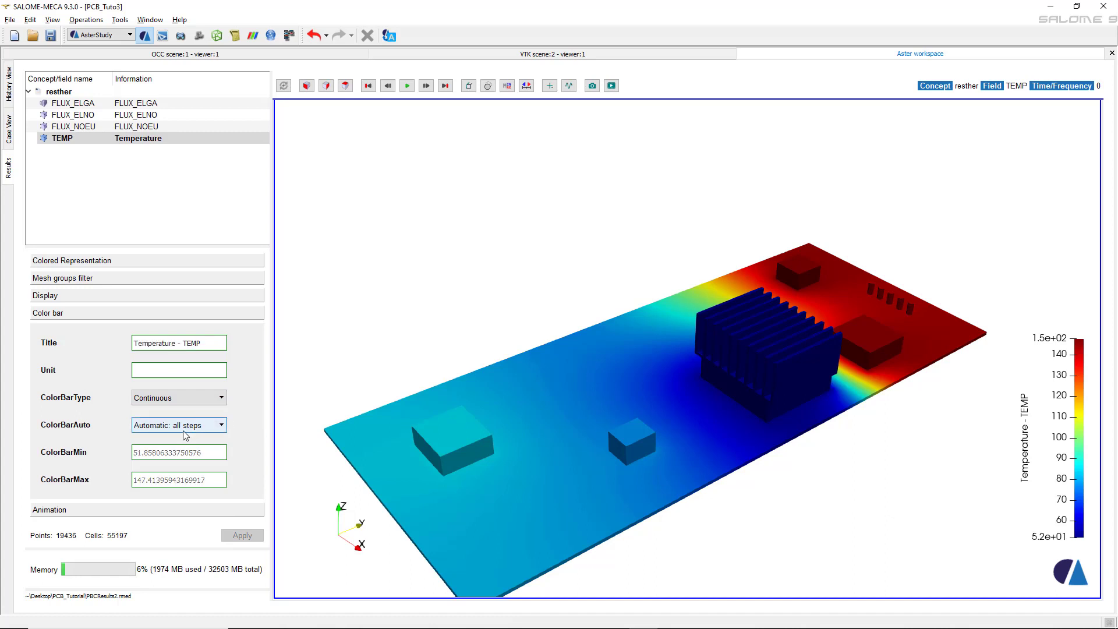
pyautogui.click(239, 510)
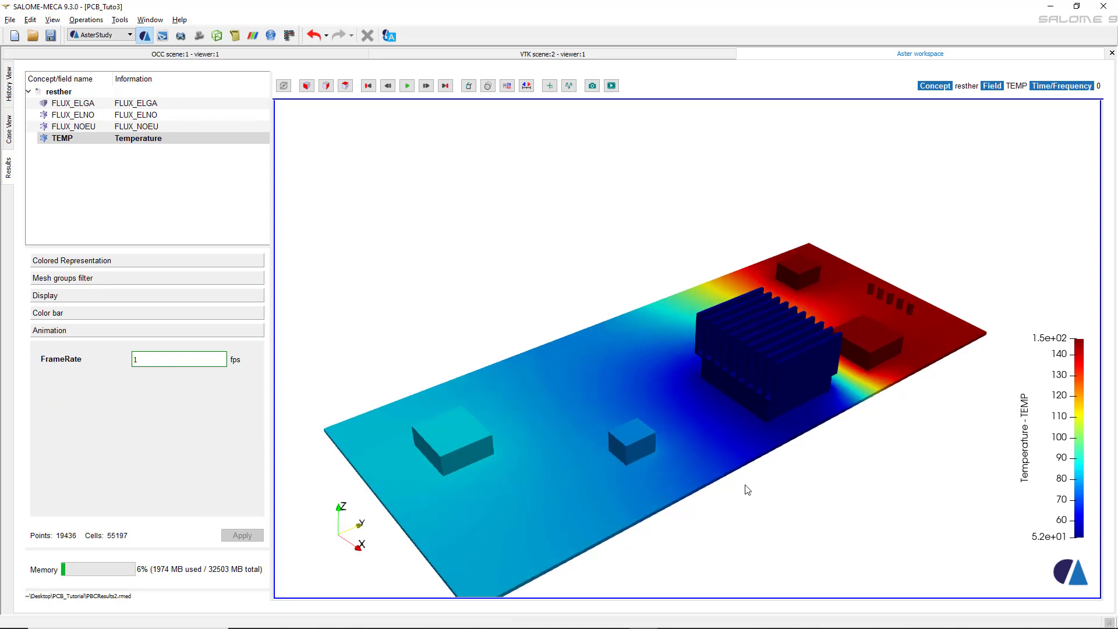
pyautogui.moveTo(751, 489); pyautogui.dragTo(766, 459, button='middle')
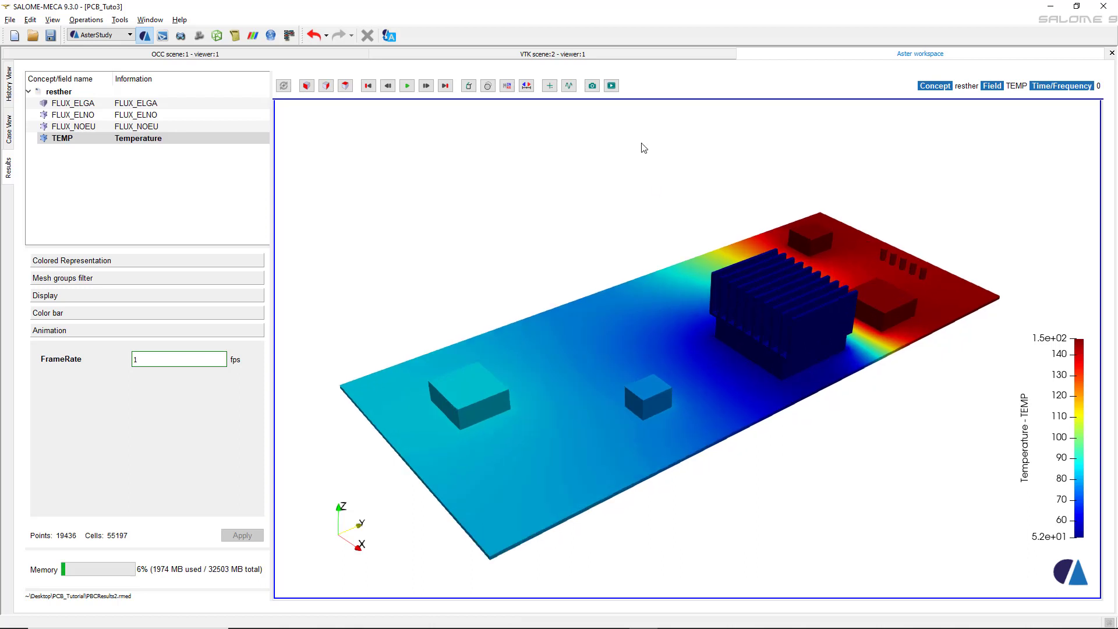
# - Show the minimum and maximum temperature locations on the board, inspect them up close, and hide them again
pyautogui.click(508, 86)
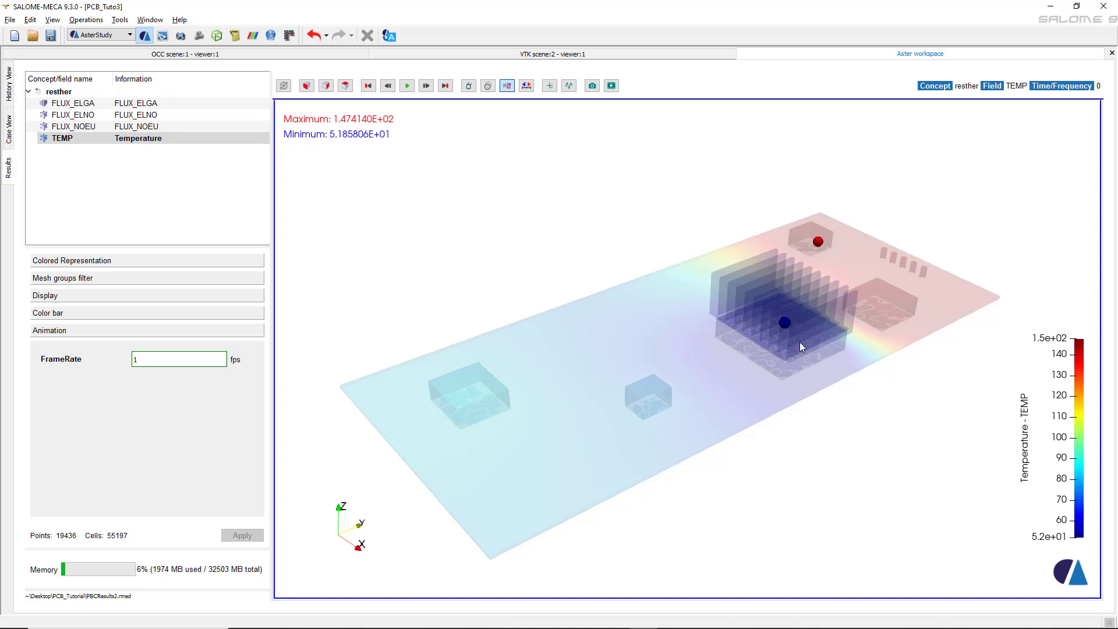
pyautogui.scroll(3, 788, 327)
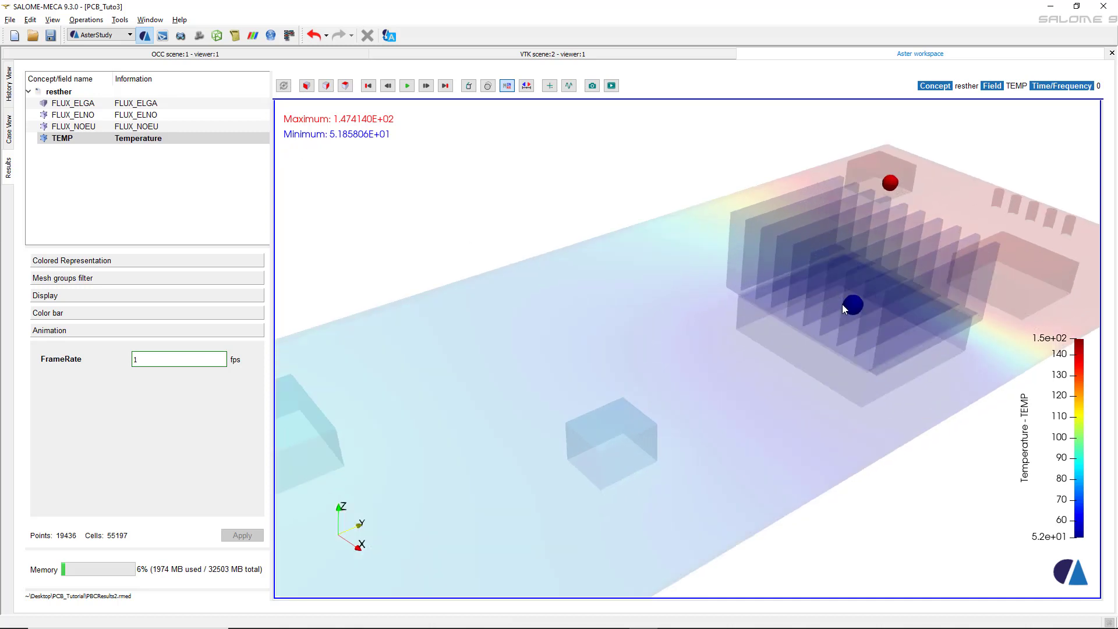
pyautogui.scroll(-4, 848, 311)
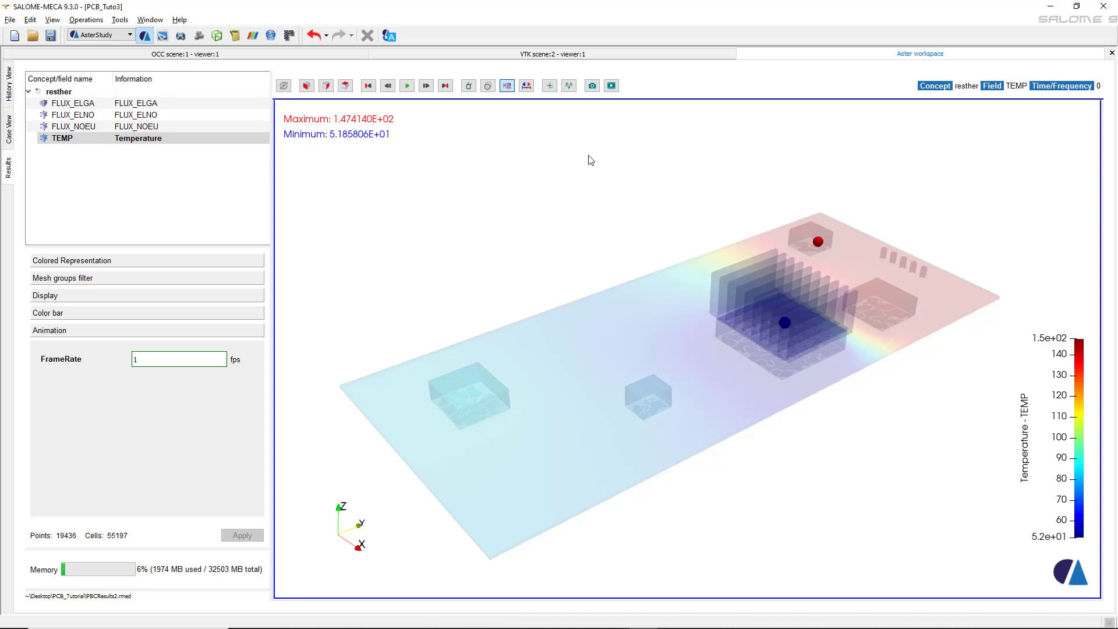
pyautogui.click(507, 86)
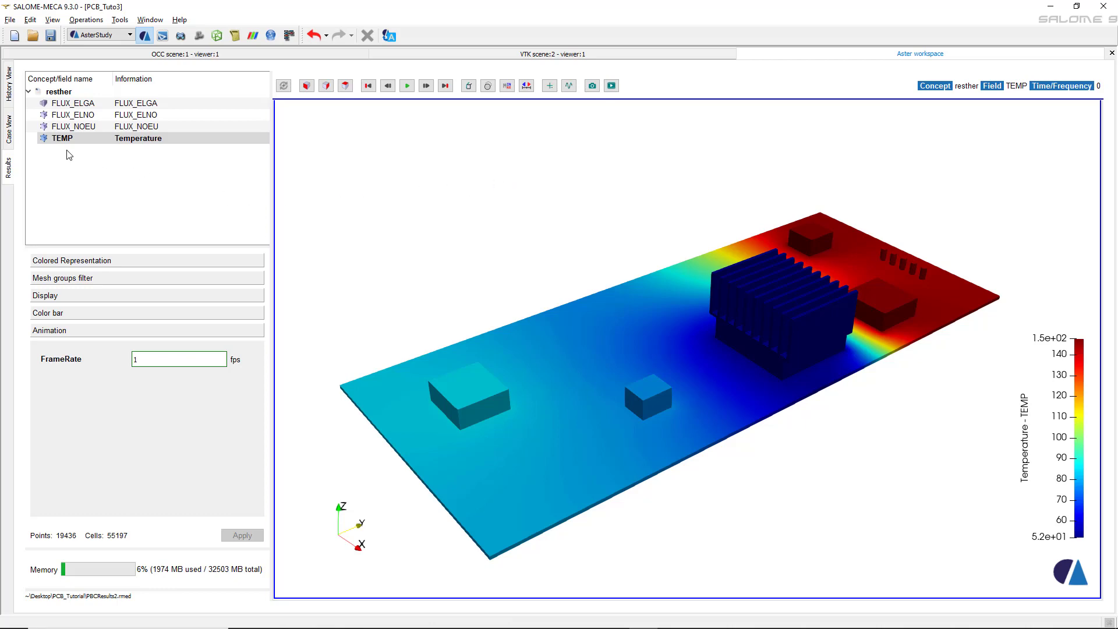
# - Return to RunCase_2's data files and check the actions available for PBCResults2.rmed
pyautogui.click(11, 138)
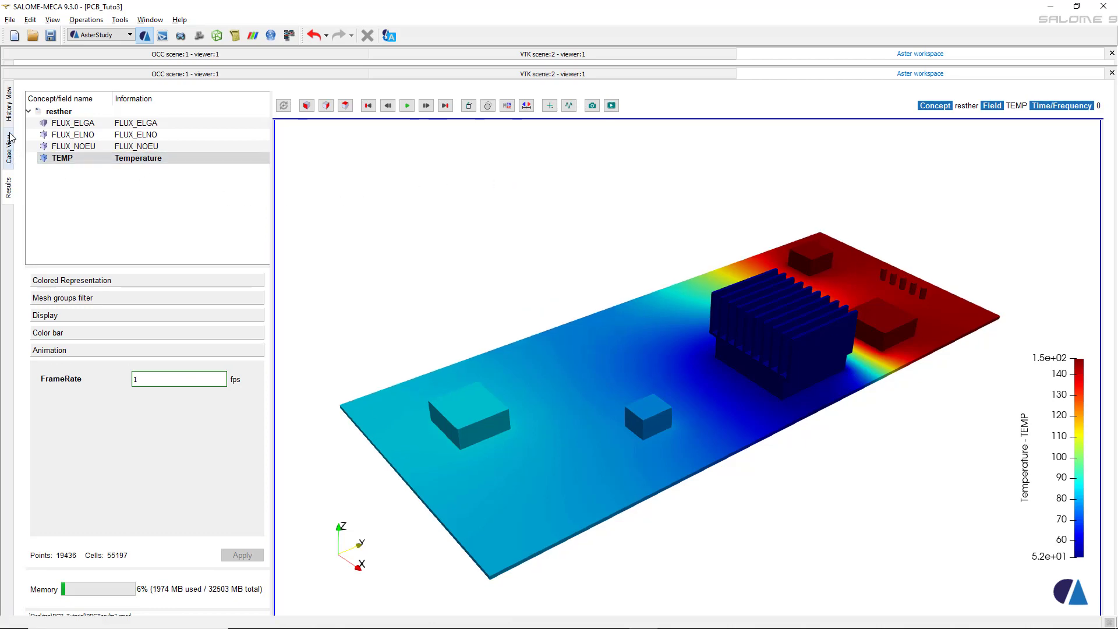
pyautogui.rightClick(58, 299)
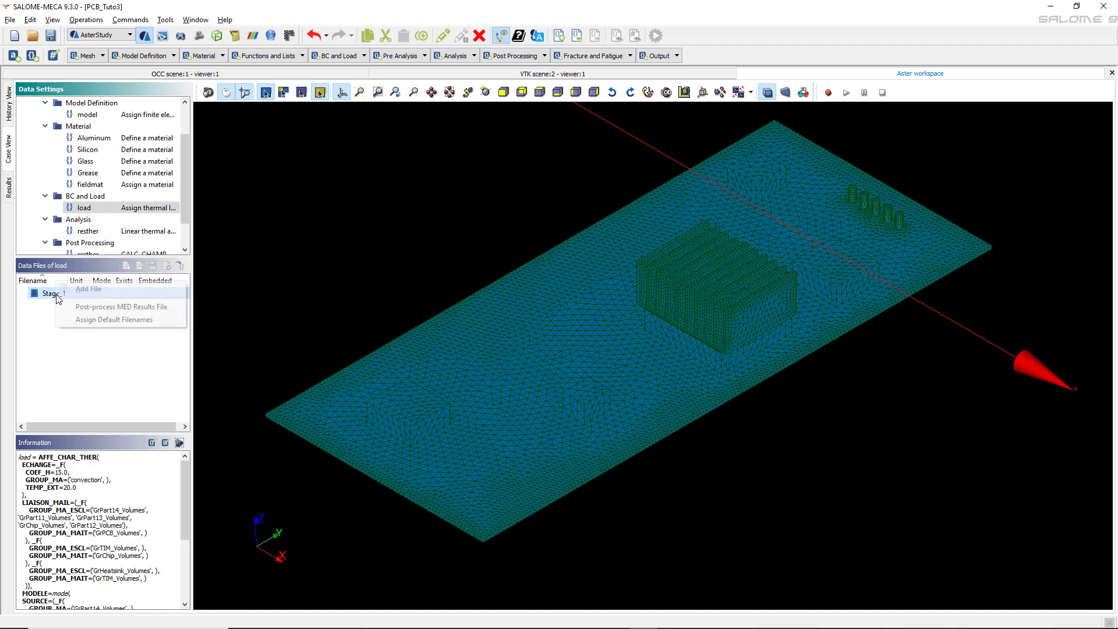
pyautogui.click(53, 336)
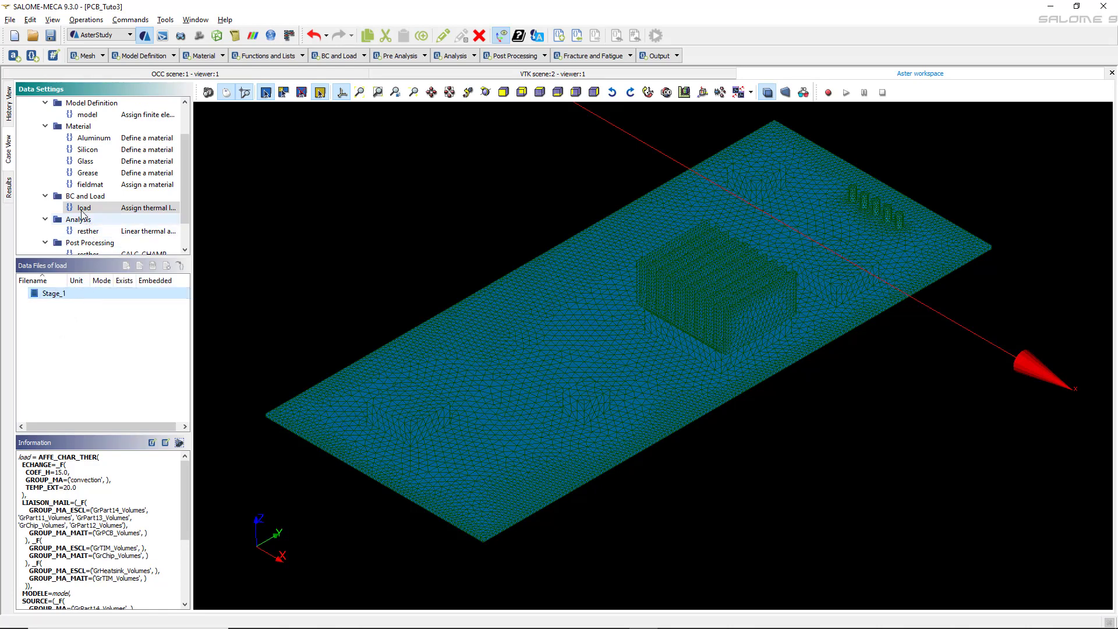
pyautogui.click(8, 149)
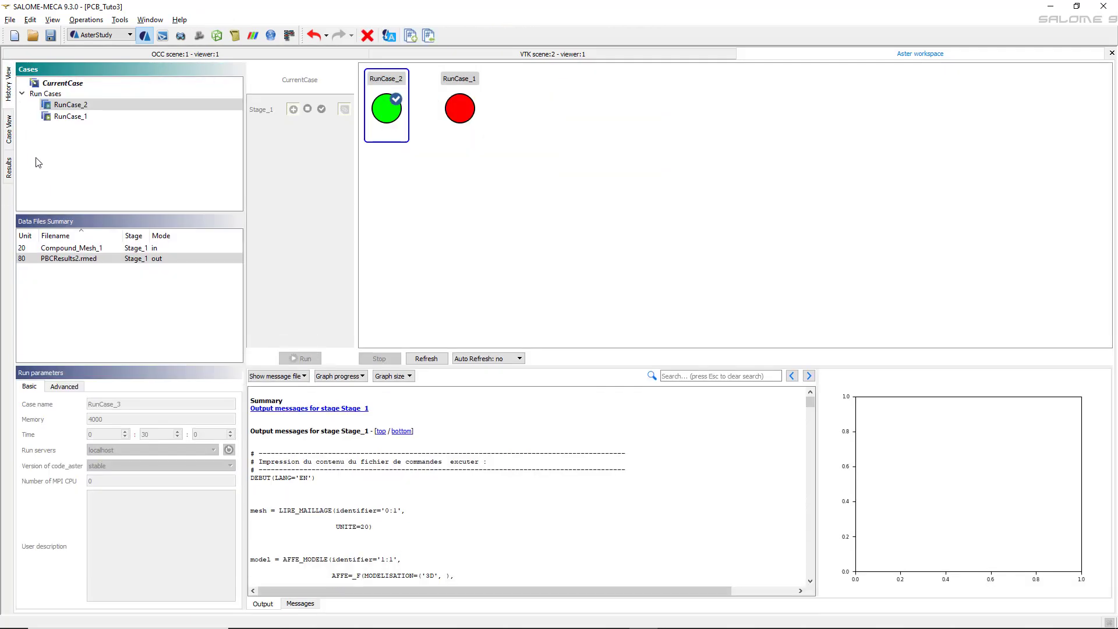
pyautogui.rightClick(90, 260)
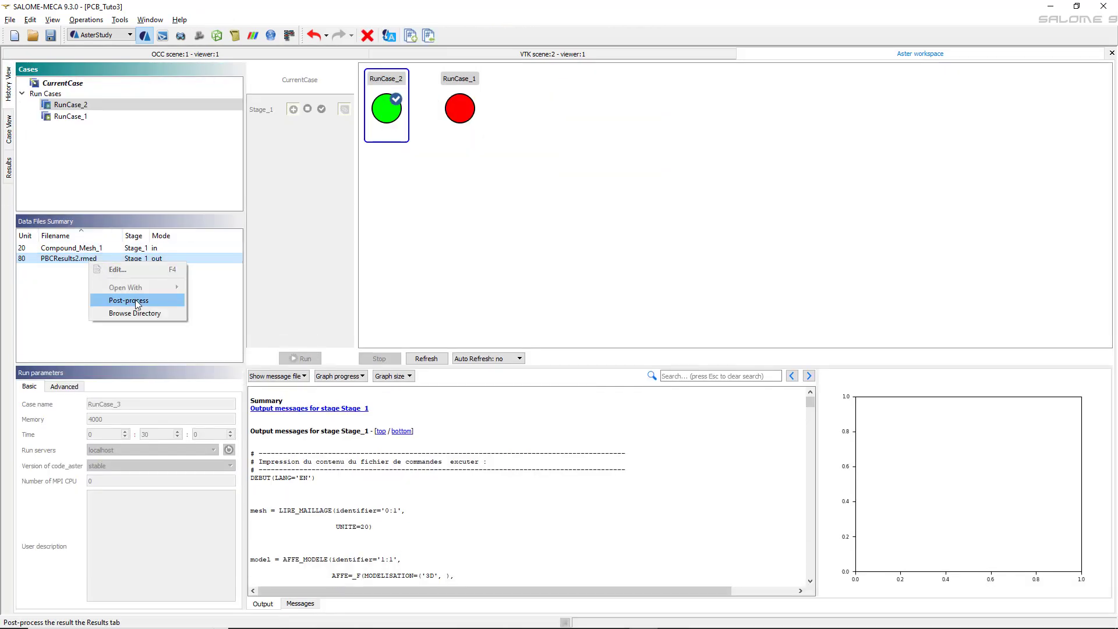
pyautogui.click(82, 287)
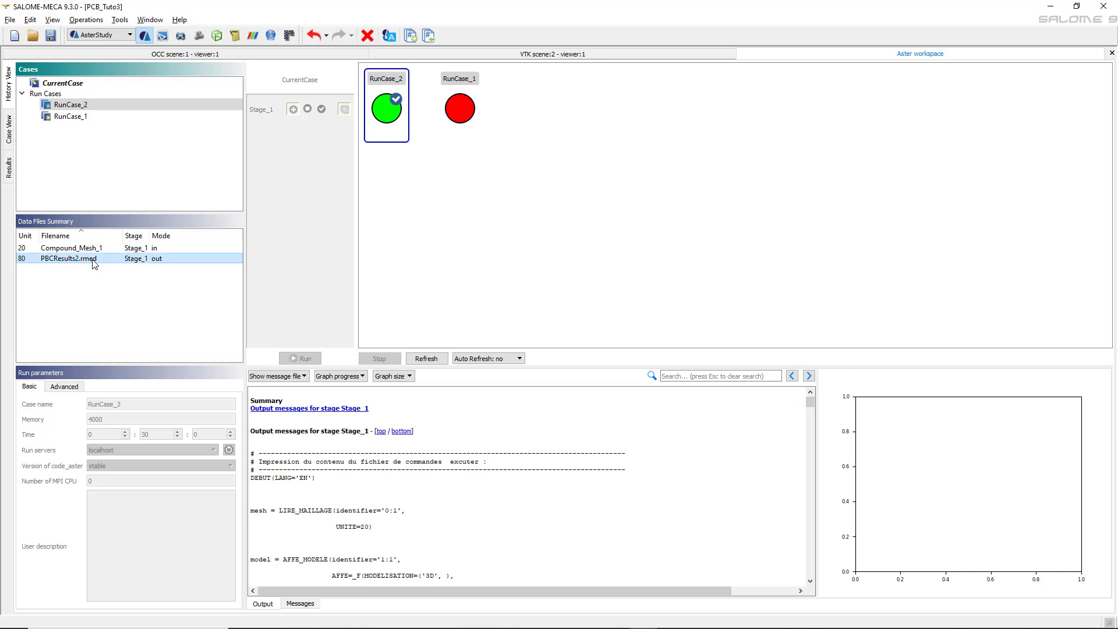
pyautogui.rightClick(92, 261)
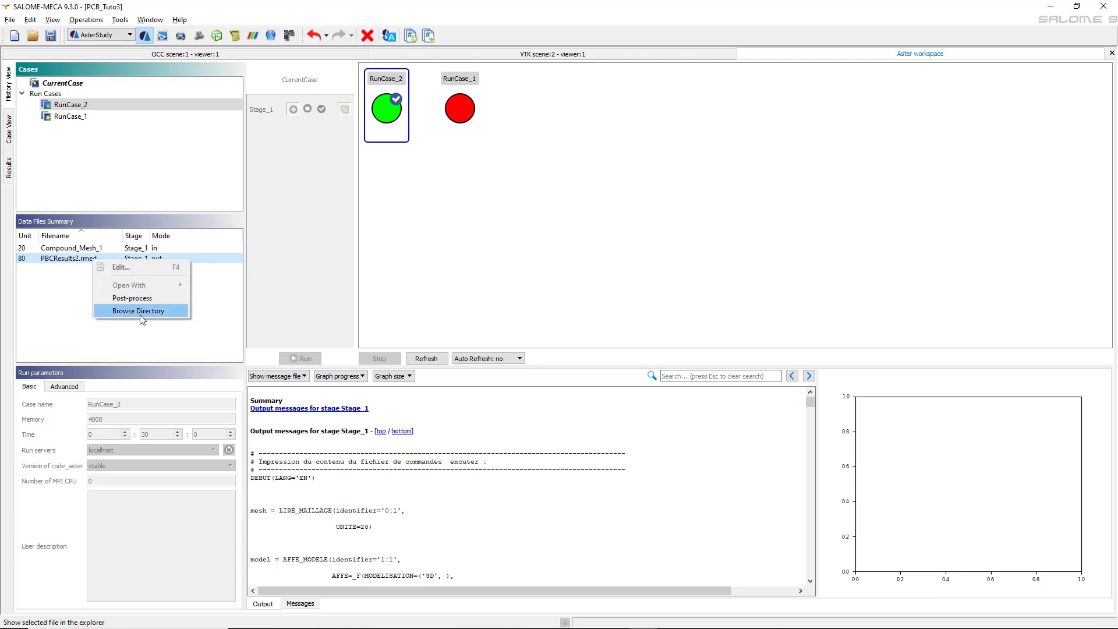
pyautogui.click(66, 329)
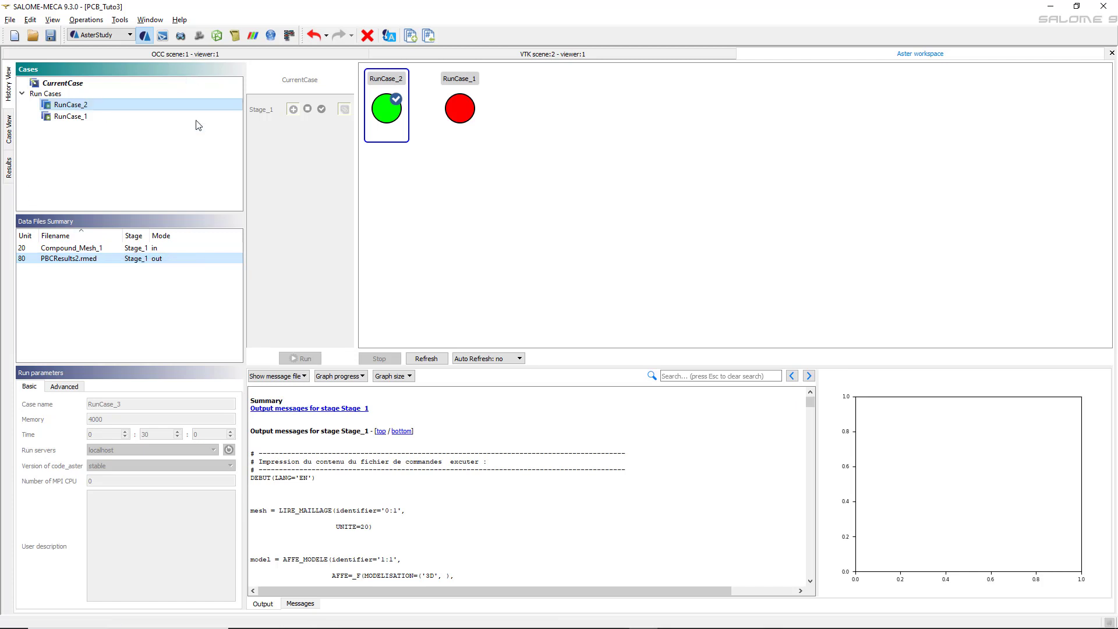
# - Switch to the ParaViS module and show the loaded PBCResults2.rmed dataset in an oblique 3D view
pyautogui.click(253, 36)
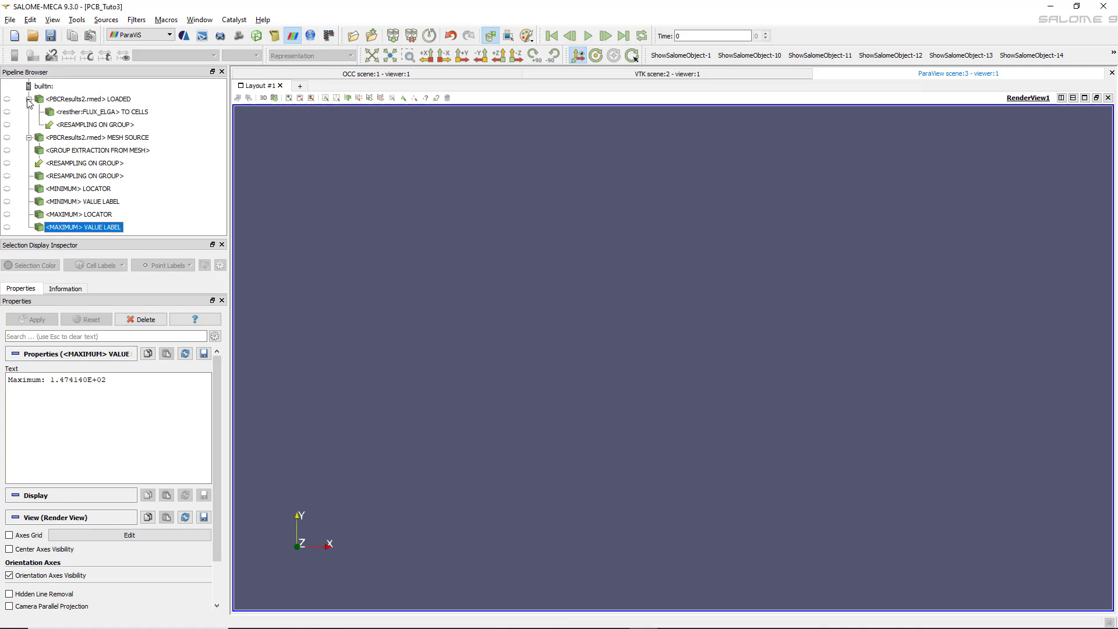
pyautogui.click(7, 100)
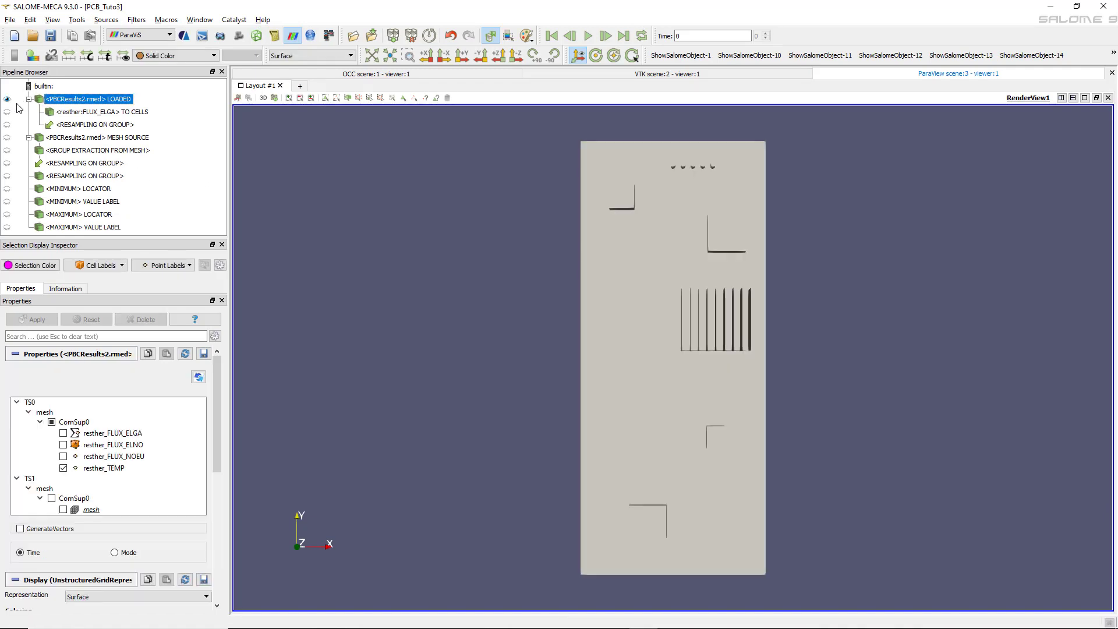
pyautogui.moveTo(711, 421); pyautogui.dragTo(585, 367)
pyautogui.scroll(2, 585, 382)
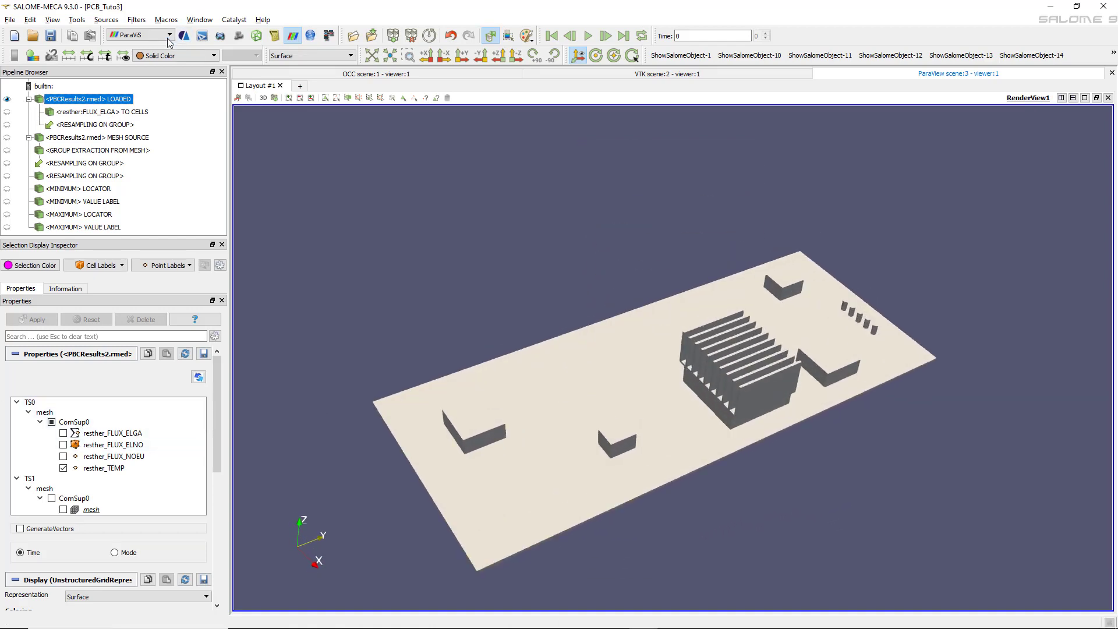
# - Color the loaded PCB results by the resther_TEMP temperature field and inspect the board and heatsink
pyautogui.click(174, 55)
pyautogui.click(175, 85)
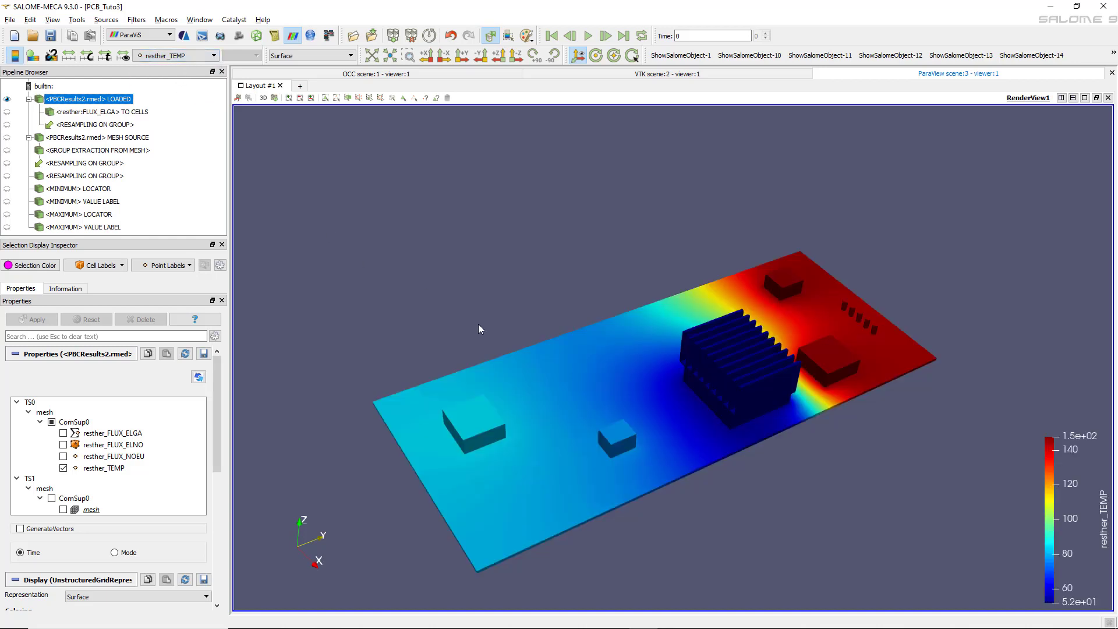
pyautogui.moveTo(593, 412); pyautogui.dragTo(608, 380)
pyautogui.scroll(5, 612, 380)
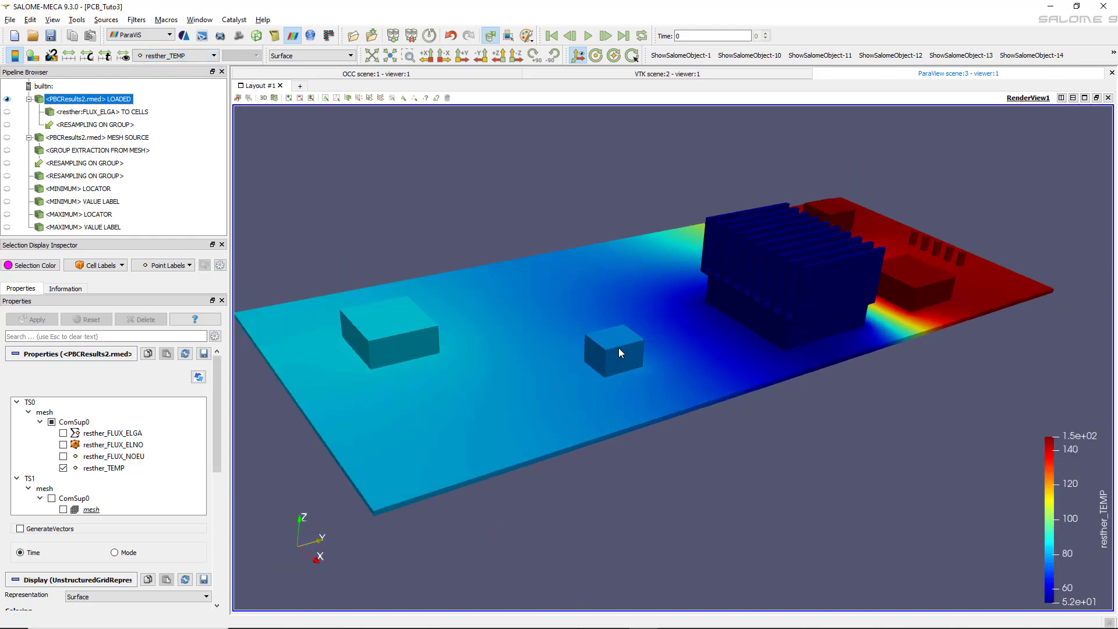
pyautogui.scroll(-3, 618, 375)
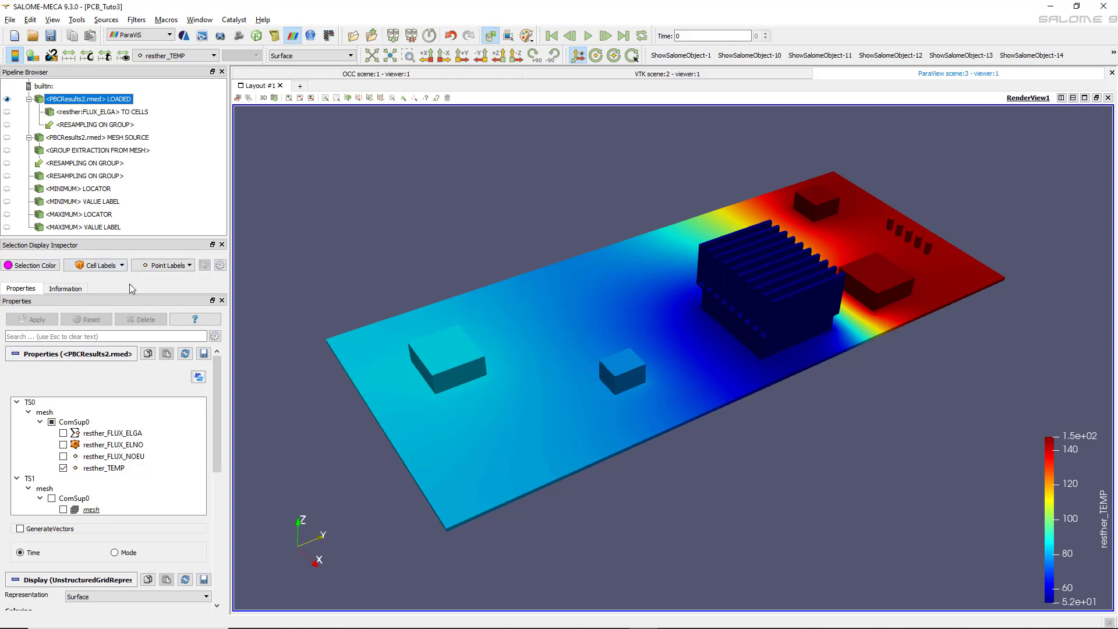
# - Check which display windows are enabled and set the point labels of the selection to resther_TEMP
pyautogui.click(52, 20)
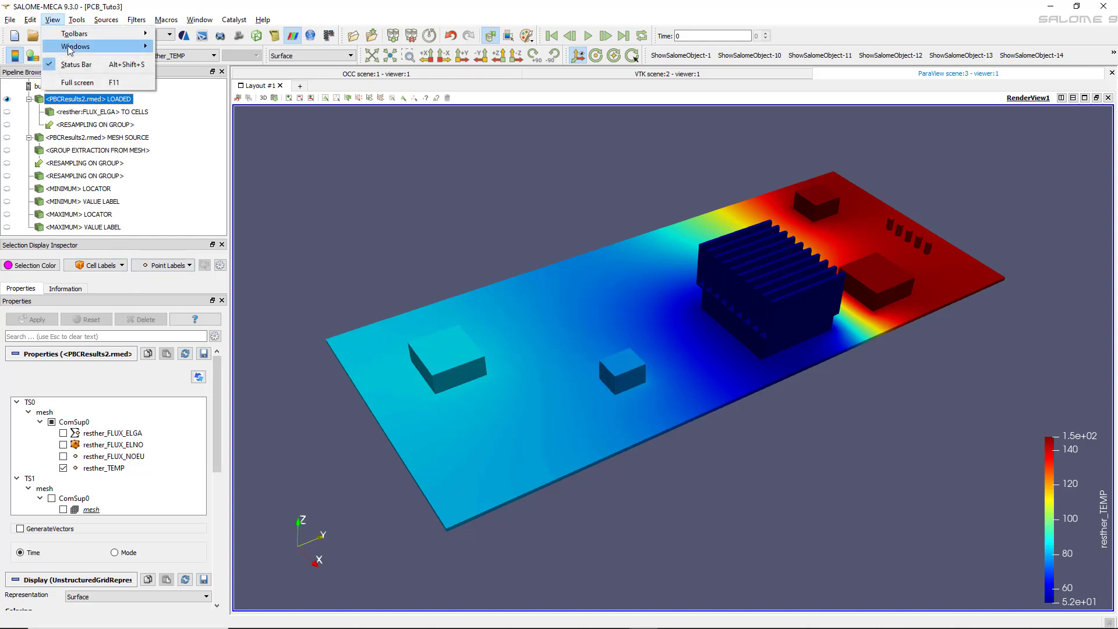
pyautogui.moveTo(76, 47)
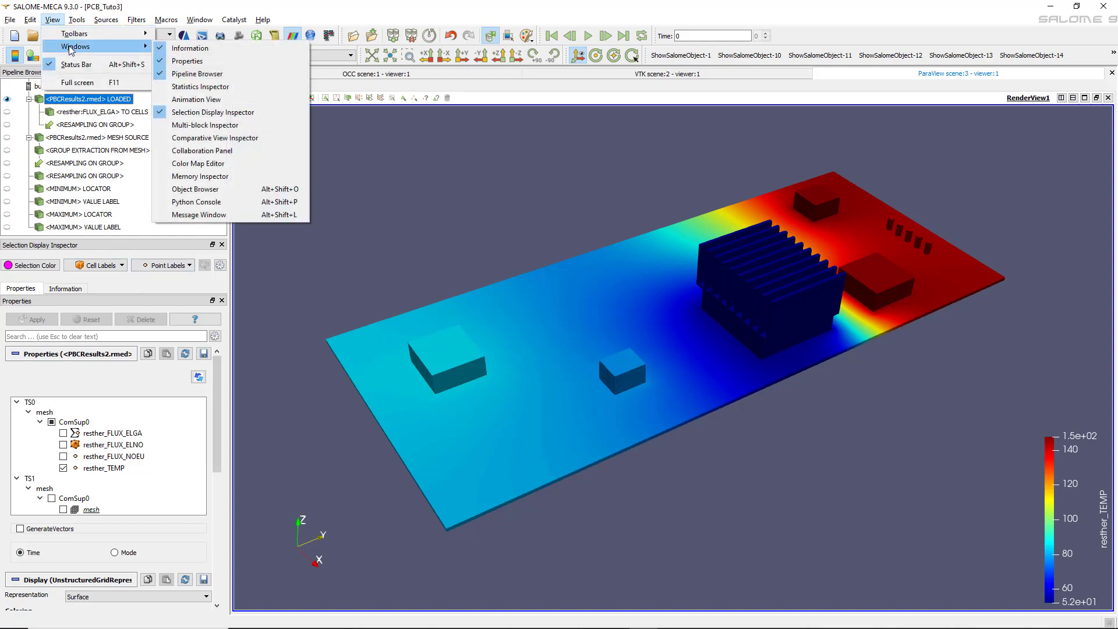
pyautogui.click(166, 265)
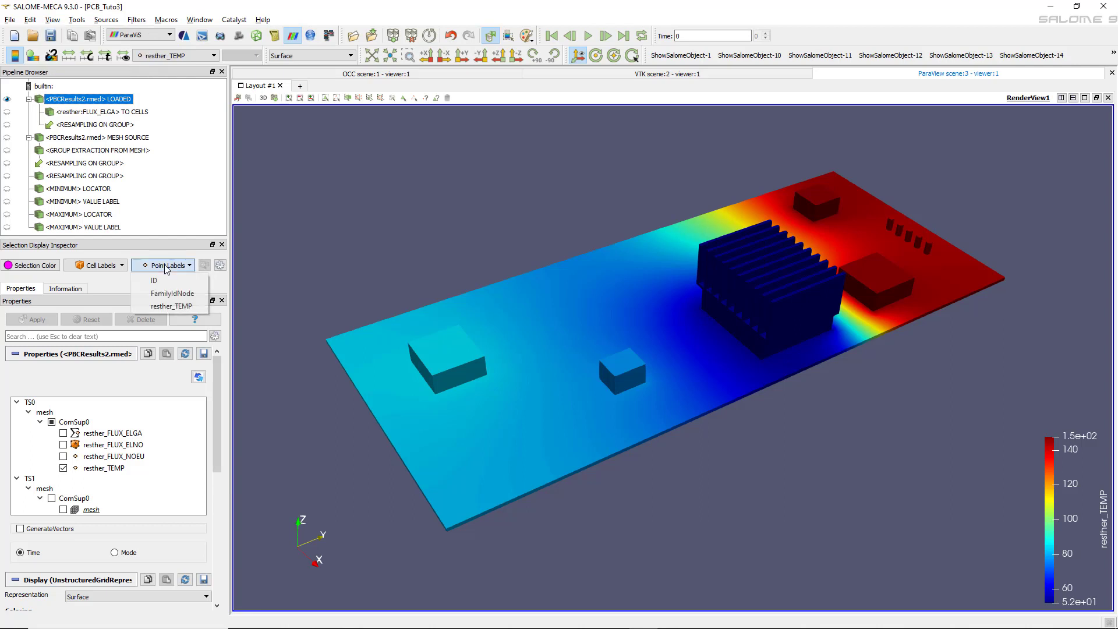
pyautogui.click(173, 307)
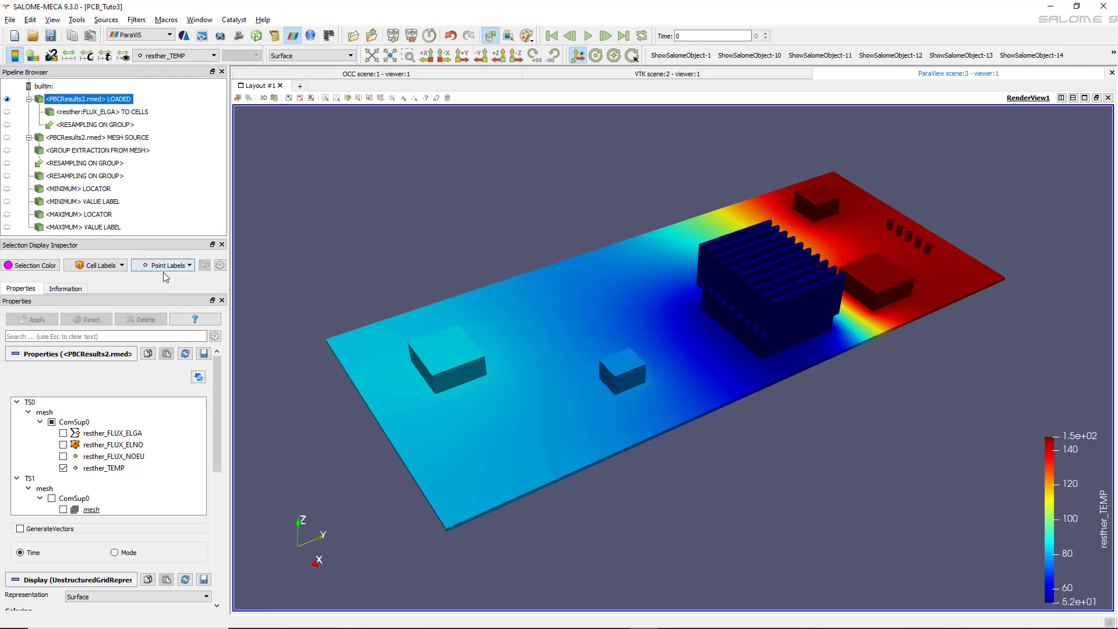
# - Interactively select points on the four components, the heatsink and the board's edge to label their temperatures
pyautogui.click(415, 98)
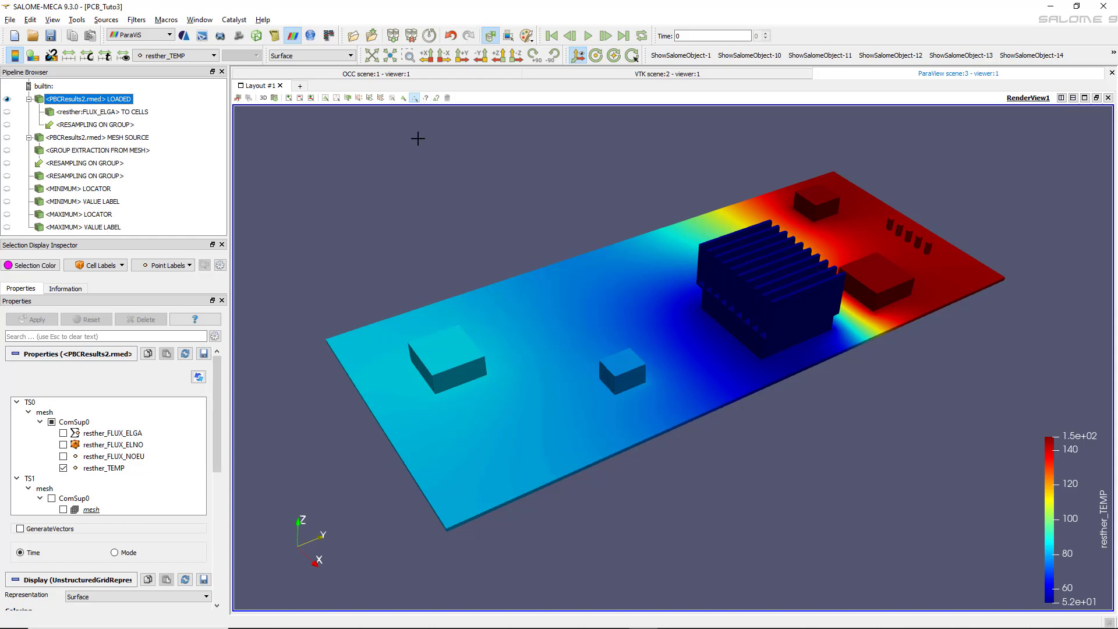
pyautogui.click(442, 351)
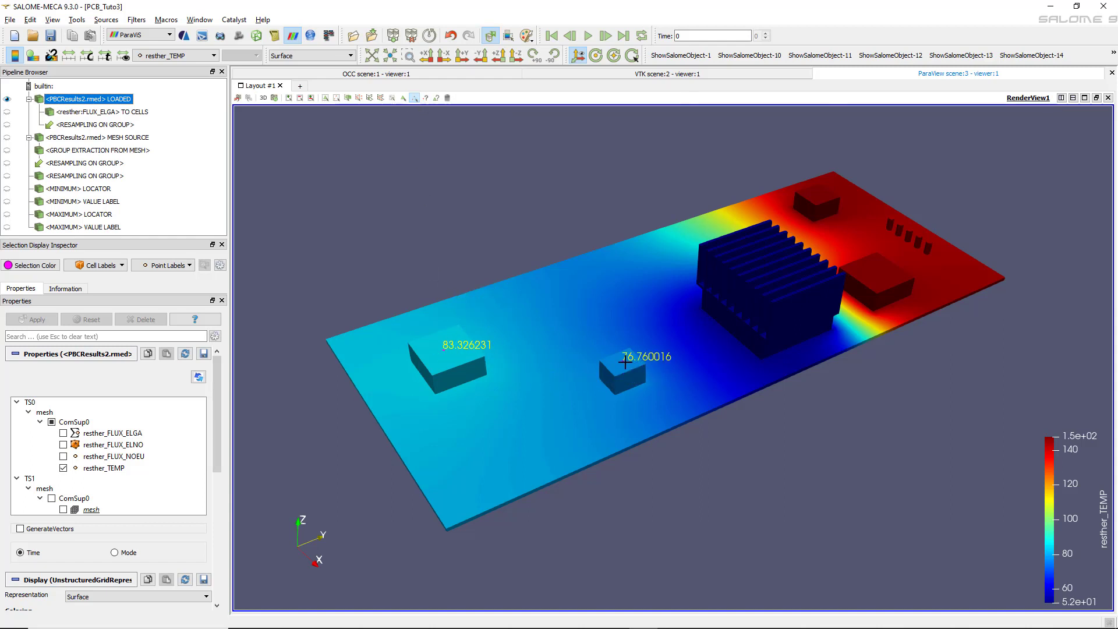
pyautogui.click(622, 362)
pyautogui.click(885, 281)
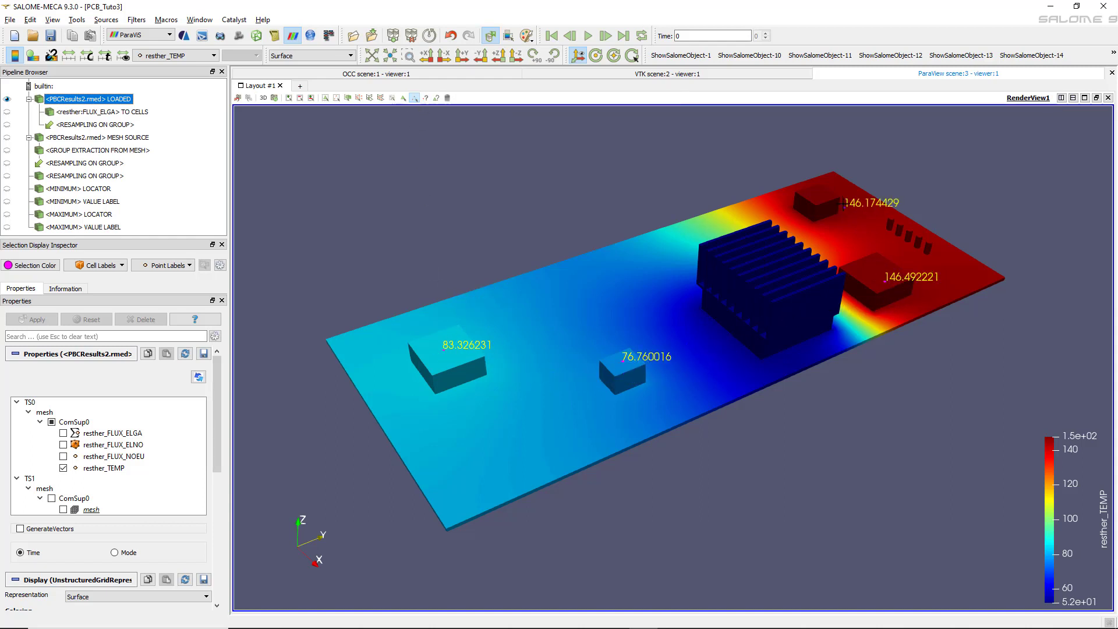
pyautogui.click(817, 197)
pyautogui.click(774, 333)
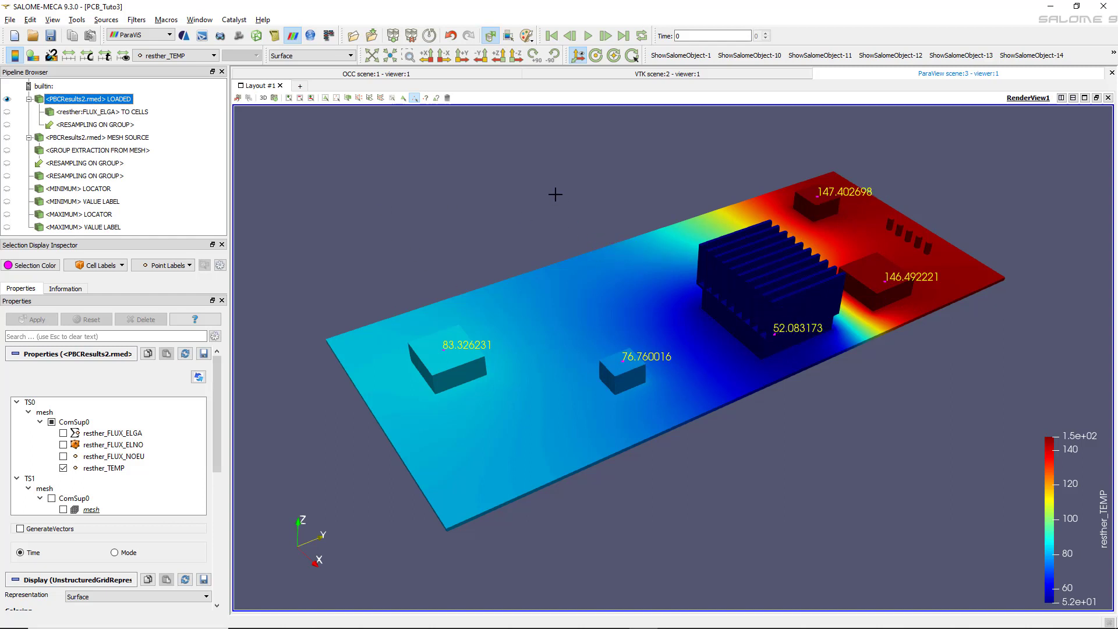
pyautogui.scroll(2, 551, 192)
pyautogui.scroll(-1, 554, 186)
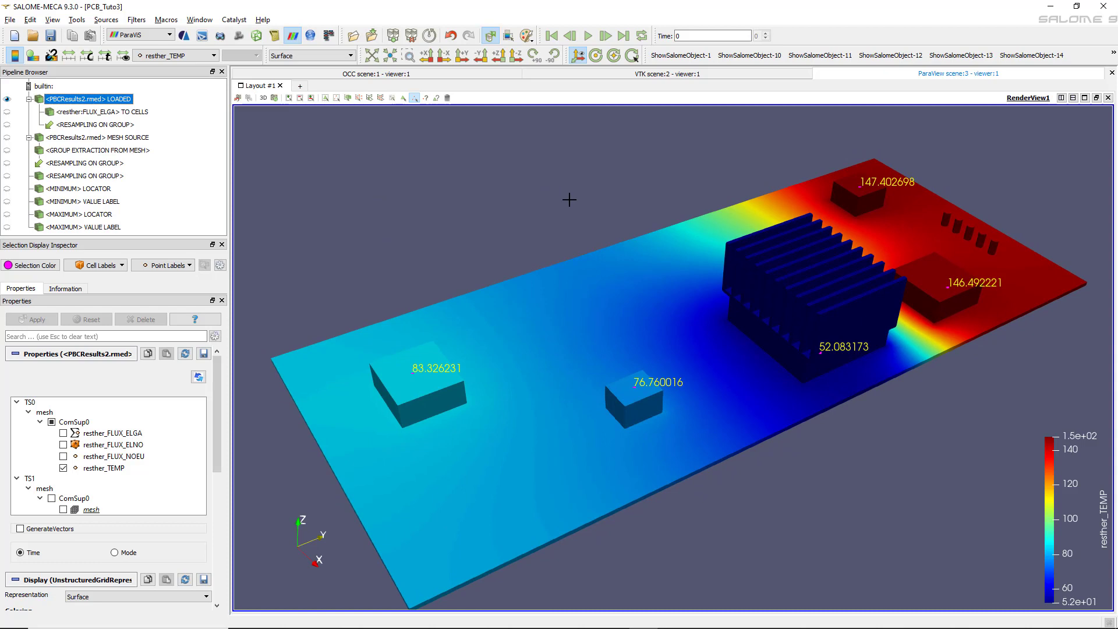
pyautogui.scroll(-2, 564, 196)
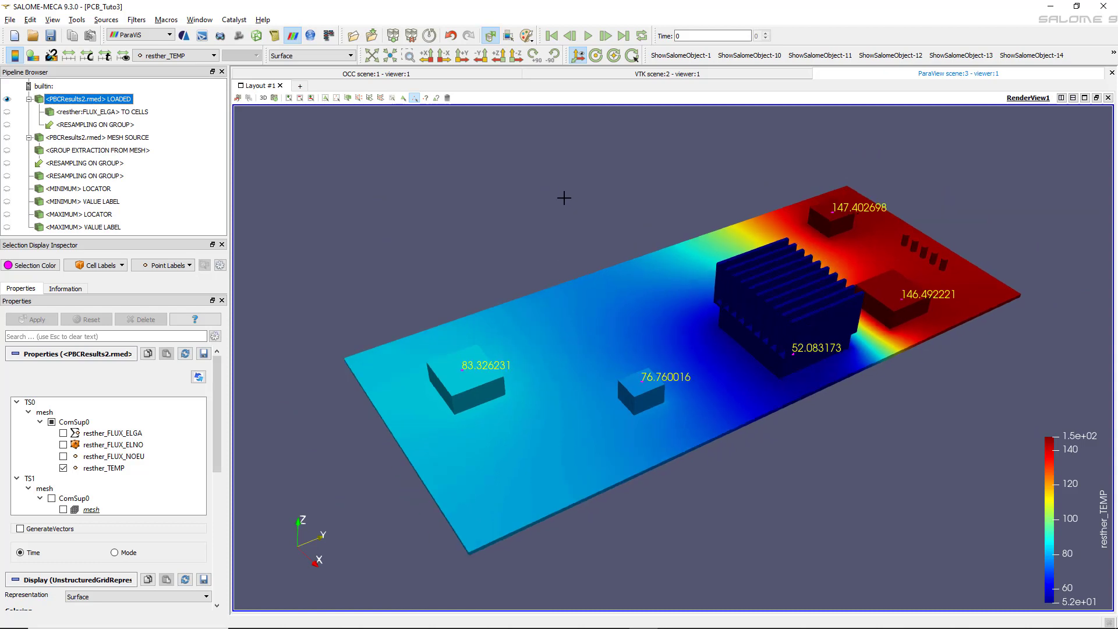
pyautogui.click(362, 313)
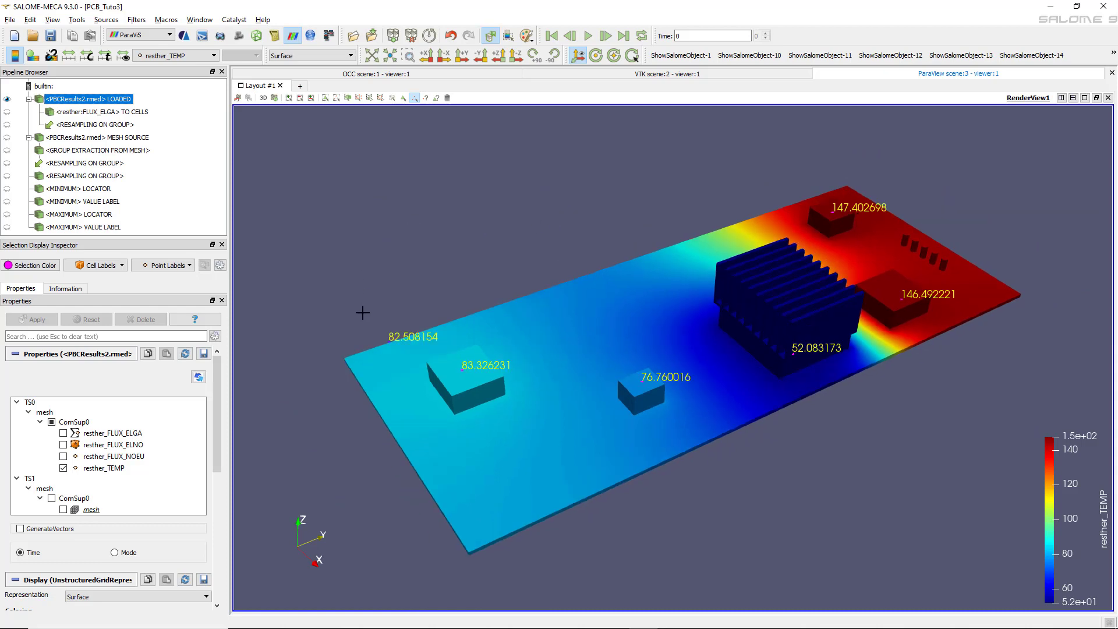